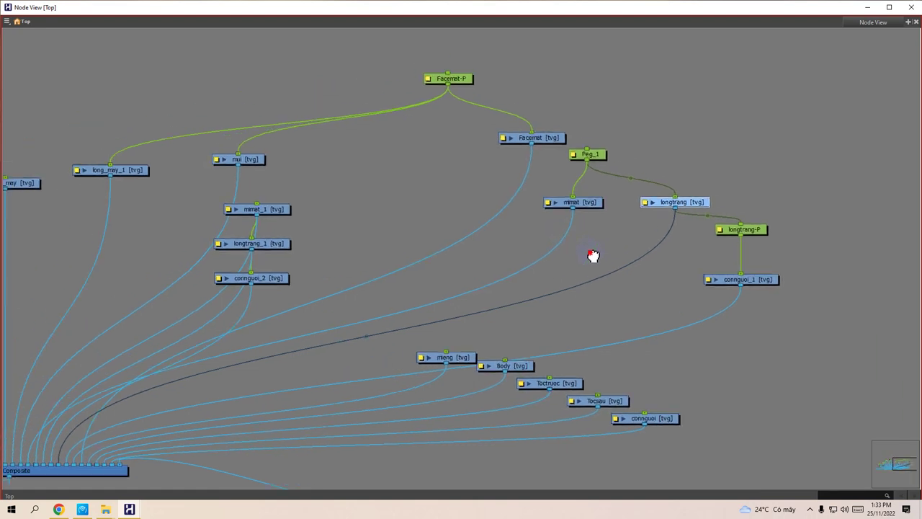
Spread out the mimat_1, longtrang_1 and connguoi_2 nodes into a loose diagonal between the mui and Facemat nodes.
{"action": "left_click_drag", "start_coordinate": [513, 227], "coordinate": [533, 216]}
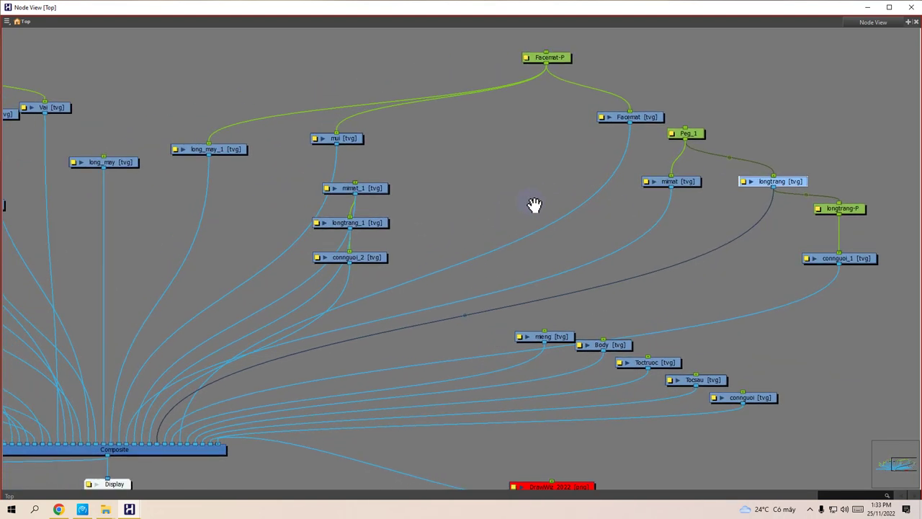
{"action": "left_click_drag", "start_coordinate": [353, 189], "coordinate": [407, 175]}
{"action": "left_click_drag", "start_coordinate": [369, 226], "coordinate": [458, 208]}
{"action": "left_click_drag", "start_coordinate": [375, 257], "coordinate": [521, 250]}
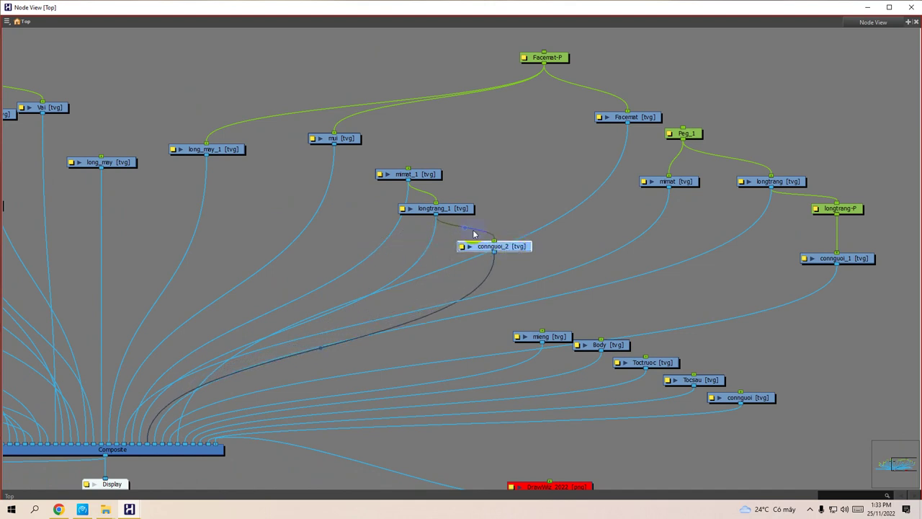
Add a parent peg to mimat_1 and connect that peg to longtrang_1 as well.
{"action": "left_click", "coordinate": [421, 178]}
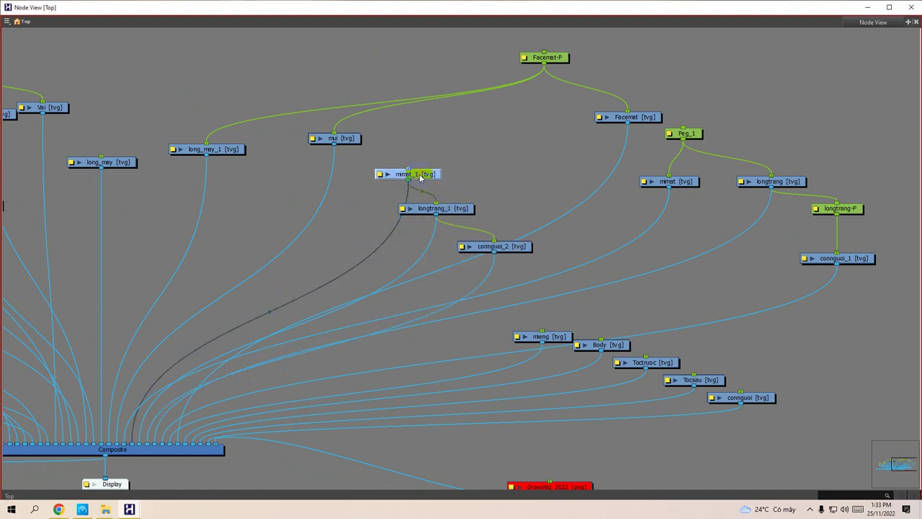
{"action": "key", "text": "ctrl+p"}
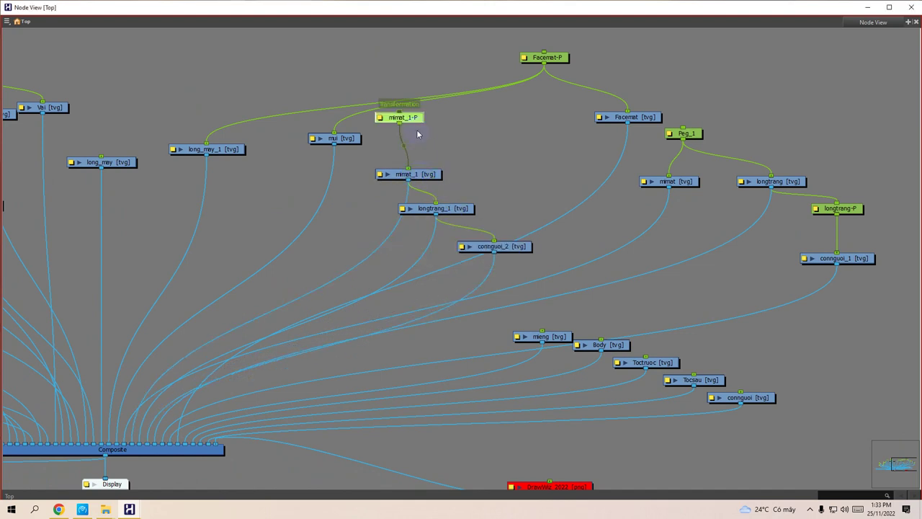
{"action": "left_click_drag", "start_coordinate": [399, 126], "coordinate": [494, 174]}
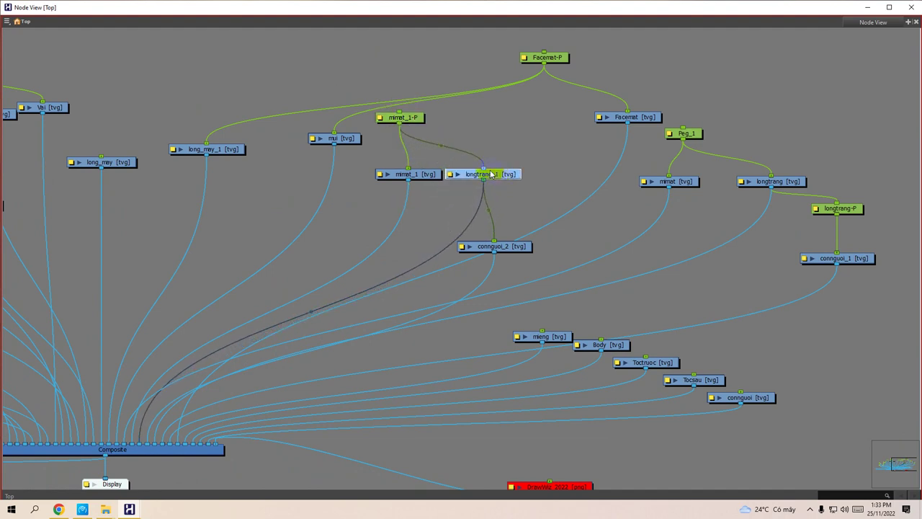
Add a peg for longtrang_1, place it between longtrang_1 and connguoi_2, and tidy the mimat_1 node and its peg.
{"action": "key", "text": "ctrl+p"}
{"action": "left_click_drag", "start_coordinate": [486, 121], "coordinate": [510, 167]}
{"action": "left_click_drag", "start_coordinate": [427, 175], "coordinate": [418, 174]}
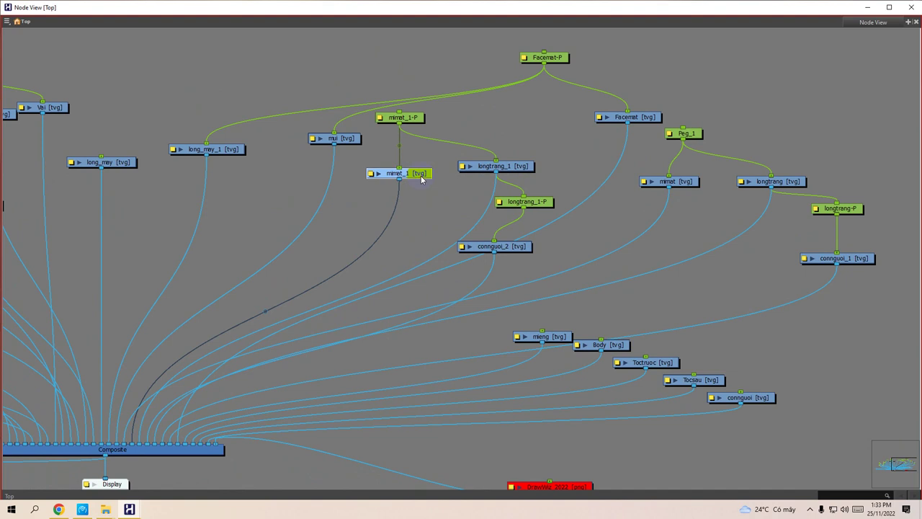
{"action": "left_click_drag", "start_coordinate": [417, 122], "coordinate": [467, 130]}
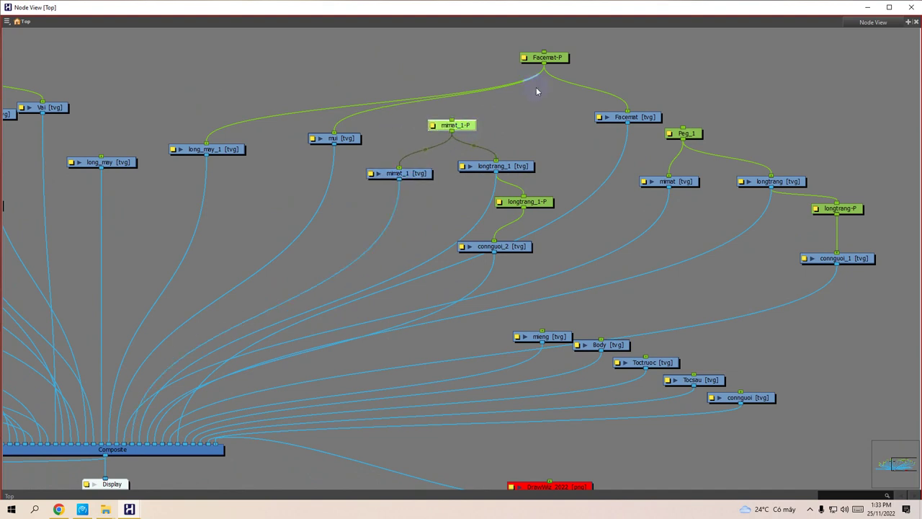
Connect the Facemat-P peg to the mimat_1-P peg and adjust the position of mimat_1-P.
{"action": "left_click_drag", "start_coordinate": [543, 64], "coordinate": [452, 120]}
{"action": "scroll", "coordinate": [481, 138], "scroll_direction": "down", "scroll_amount": 2}
{"action": "left_click_drag", "start_coordinate": [529, 132], "coordinate": [504, 183]}
{"action": "left_click_drag", "start_coordinate": [414, 161], "coordinate": [428, 171]}
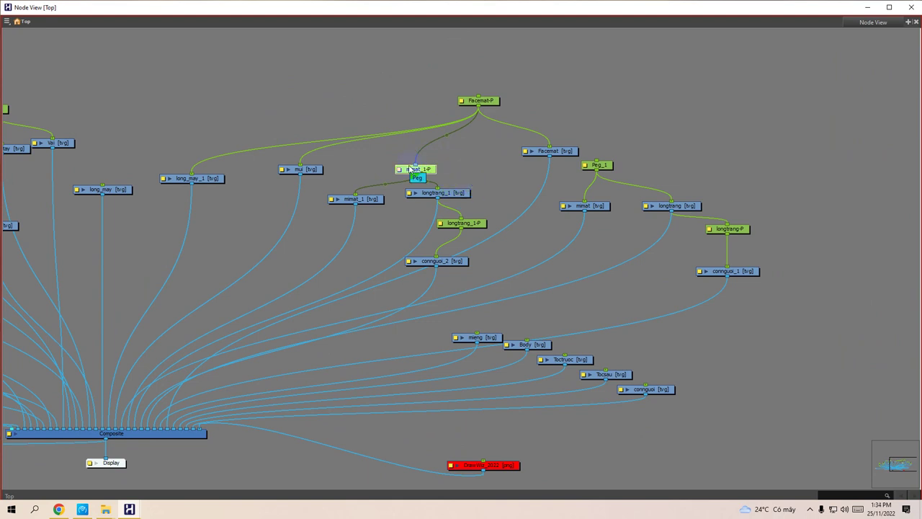
{"action": "left_click_drag", "start_coordinate": [410, 169], "coordinate": [413, 162]}
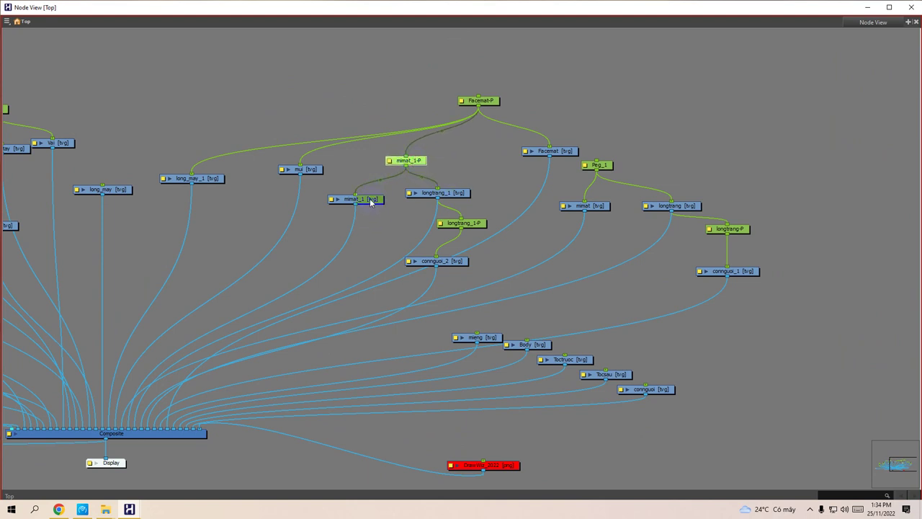
Rewire the chain so Facemat-P feeds mimat_1 directly and mimat_1-P sits between mimat_1 and longtrang_1.
{"action": "left_click_drag", "start_coordinate": [372, 199], "coordinate": [383, 184]}
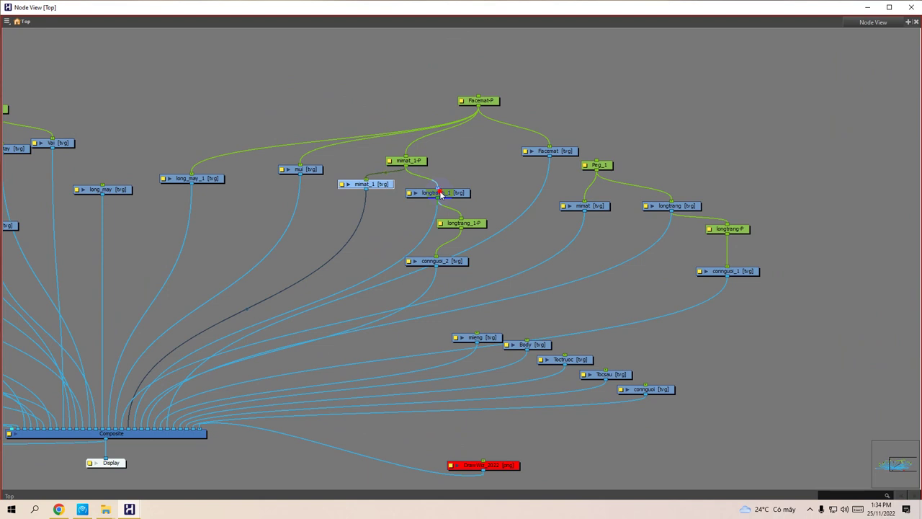
{"action": "left_click_drag", "start_coordinate": [441, 193], "coordinate": [433, 201]}
{"action": "left_click", "coordinate": [412, 162]}
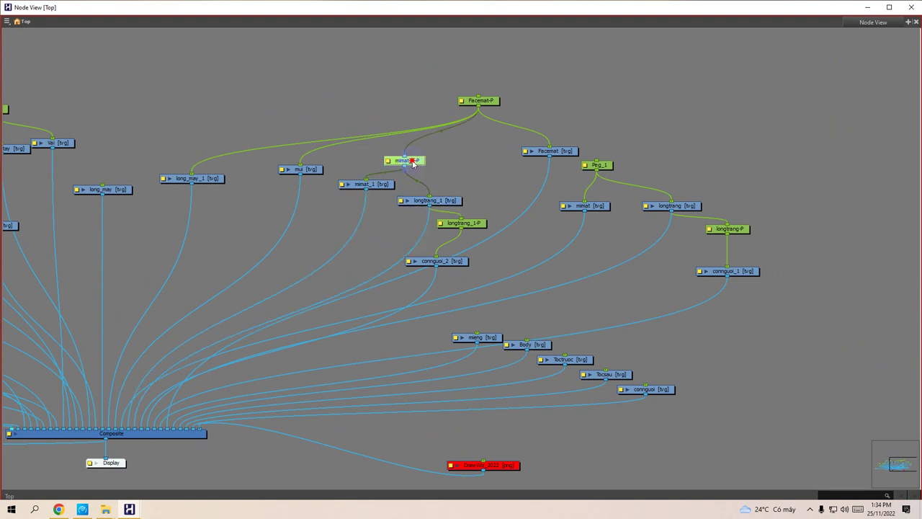
{"action": "left_click_drag", "start_coordinate": [413, 163], "coordinate": [437, 179]}
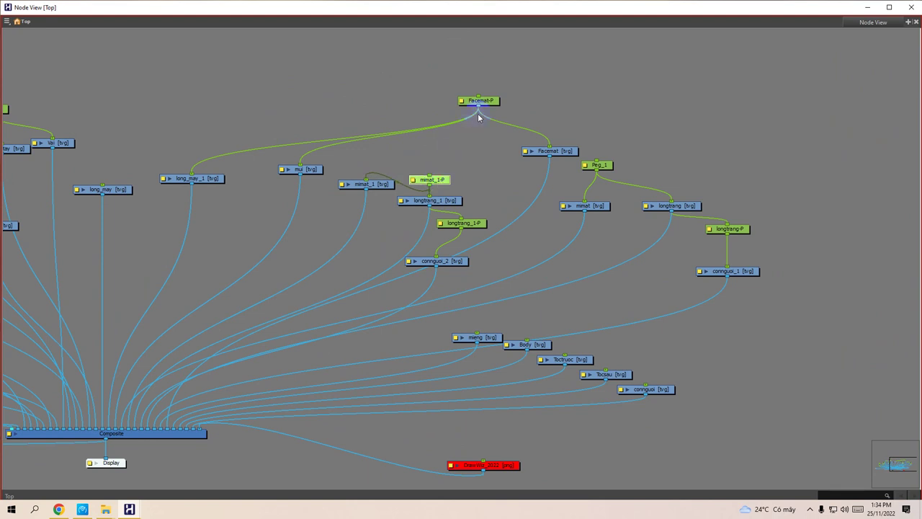
{"action": "left_click_drag", "start_coordinate": [477, 112], "coordinate": [413, 191]}
{"action": "left_click_drag", "start_coordinate": [461, 223], "coordinate": [456, 230]}
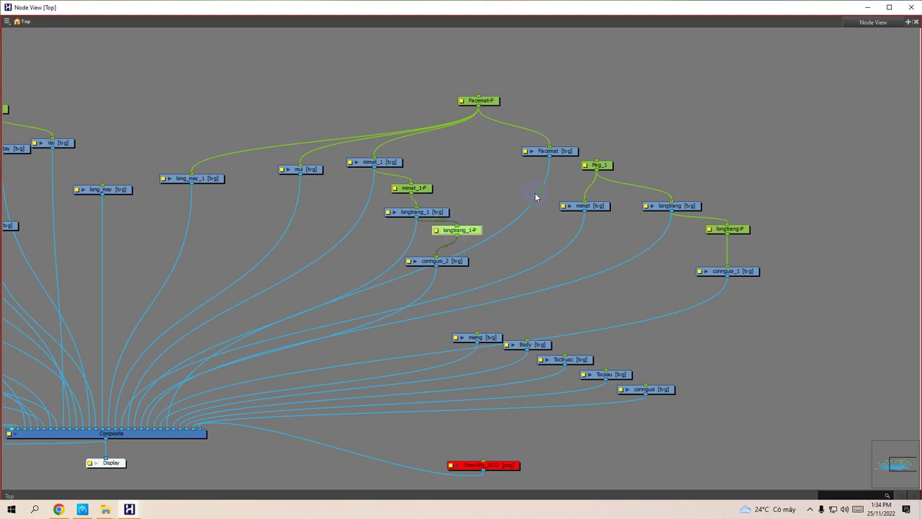
Rewire the other eye chain so Facemat-P feeds mimat, mimat feeds Peg_1, and Peg_1 feeds longtrang.
{"action": "left_click_drag", "start_coordinate": [554, 185], "coordinate": [553, 165]}
{"action": "left_click", "coordinate": [506, 166]}
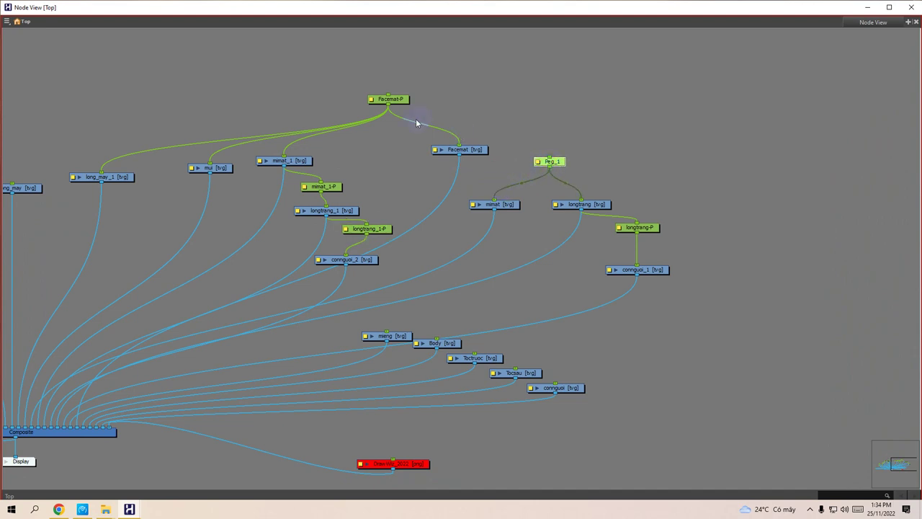
{"action": "left_click_drag", "start_coordinate": [388, 105], "coordinate": [586, 204]}
{"action": "left_click", "coordinate": [587, 204]}
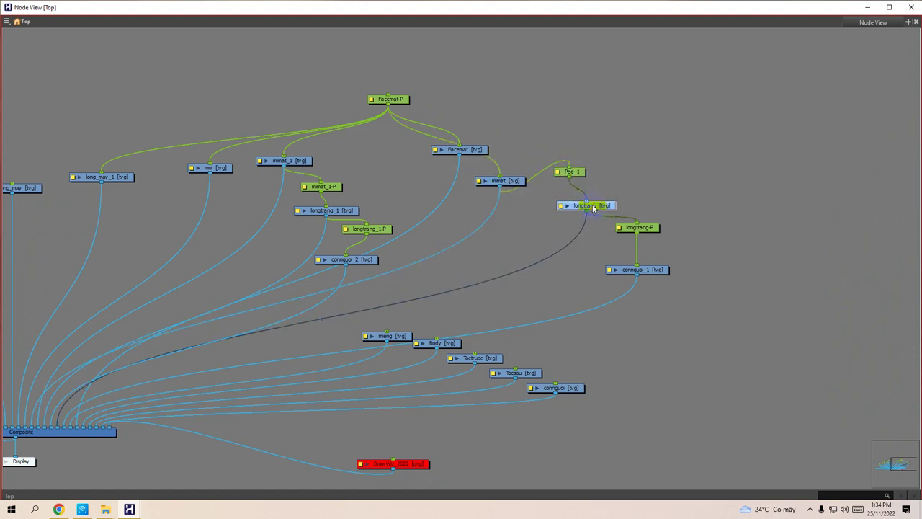
Connect the Facemat-P peg to the mieng drawing and move the Body node clear of the neighbouring hair nodes.
{"action": "left_click_drag", "start_coordinate": [538, 266], "coordinate": [702, 252]}
{"action": "left_click_drag", "start_coordinate": [322, 192], "coordinate": [260, 98]}
{"action": "left_click_drag", "start_coordinate": [334, 120], "coordinate": [272, 95]}
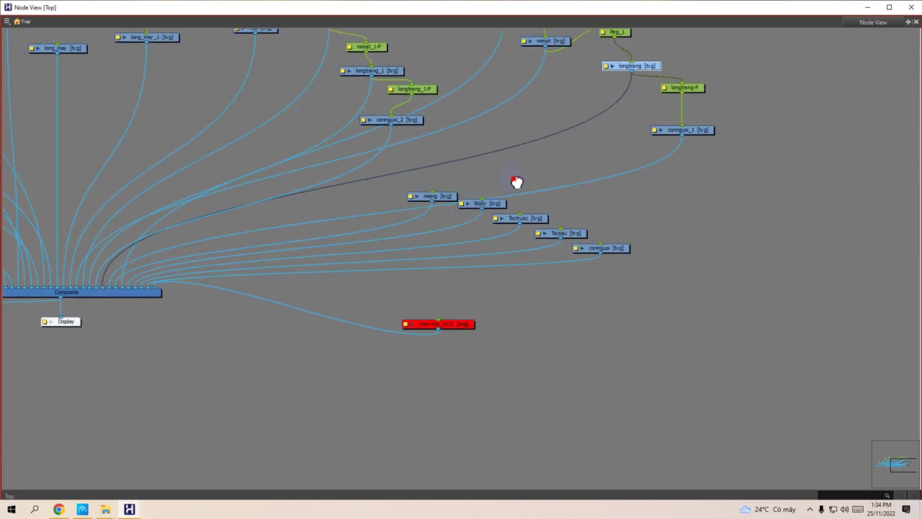
{"action": "left_click_drag", "start_coordinate": [516, 181], "coordinate": [594, 261]}
{"action": "left_click_drag", "start_coordinate": [503, 49], "coordinate": [498, 275]}
{"action": "left_click_drag", "start_coordinate": [560, 279], "coordinate": [612, 228]}
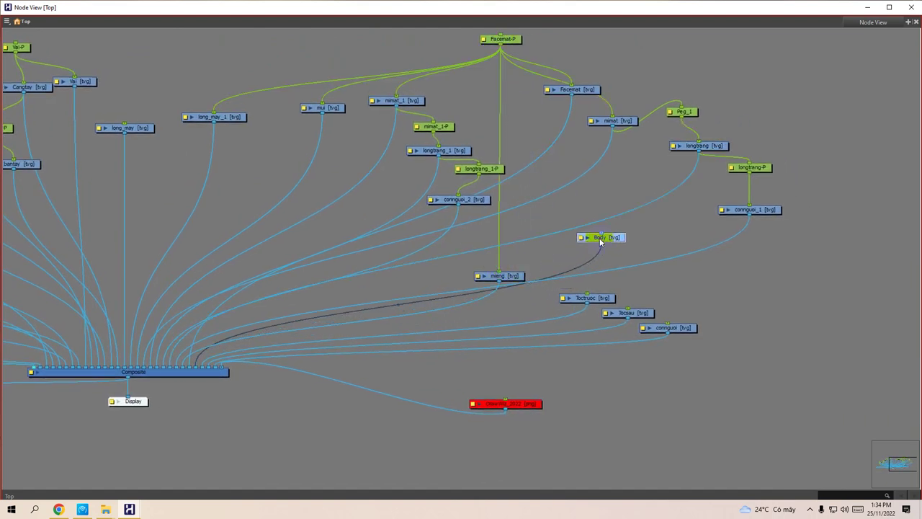
Connect the Facemat-P peg to the Toctruoc and Tocsau drawings and move the connguoi node away from them.
{"action": "left_click_drag", "start_coordinate": [592, 297], "coordinate": [595, 291]}
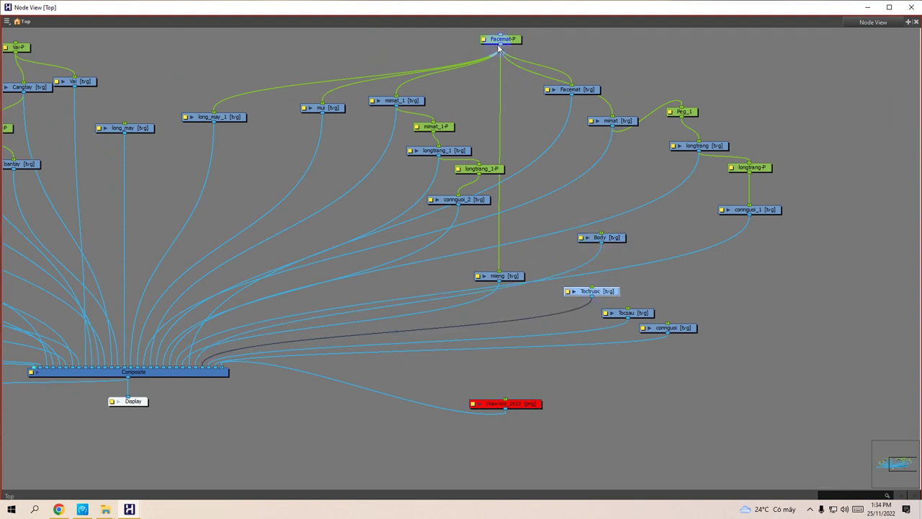
{"action": "left_click_drag", "start_coordinate": [503, 49], "coordinate": [590, 288]}
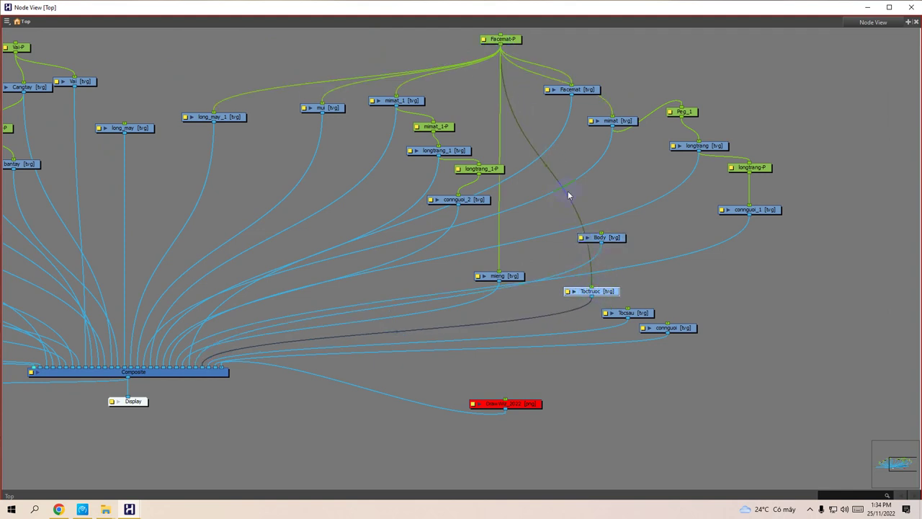
{"action": "left_click_drag", "start_coordinate": [503, 47], "coordinate": [630, 308]}
{"action": "left_click_drag", "start_coordinate": [682, 331], "coordinate": [719, 365]}
{"action": "left_click_drag", "start_coordinate": [712, 302], "coordinate": [676, 309]}
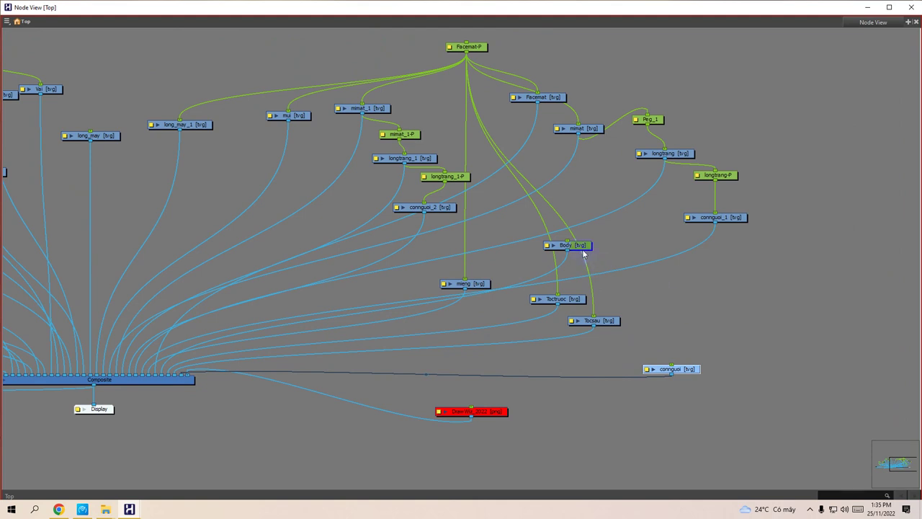
Move the Body drawing above the arm and face groups and add a parent peg to it.
{"action": "left_click_drag", "start_coordinate": [583, 248], "coordinate": [519, 133]}
{"action": "key", "text": "ctrl+p"}
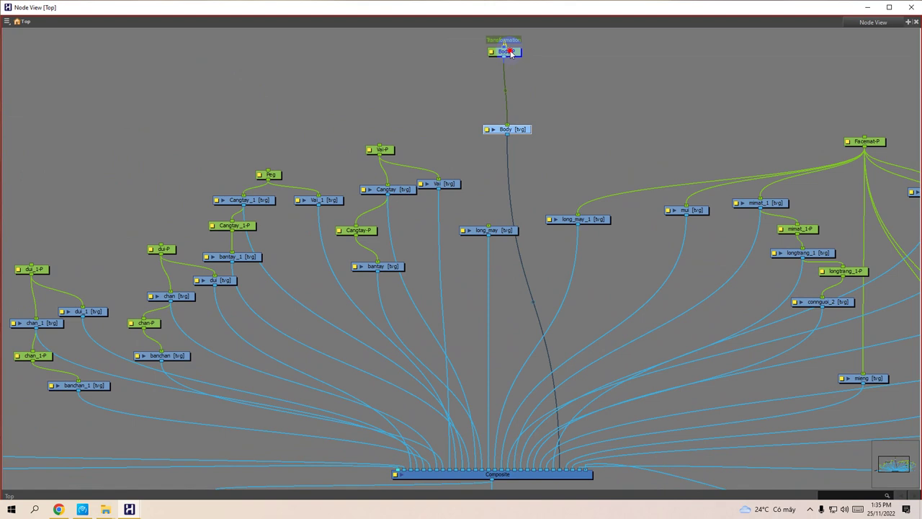
{"action": "left_click_drag", "start_coordinate": [508, 53], "coordinate": [501, 52]}
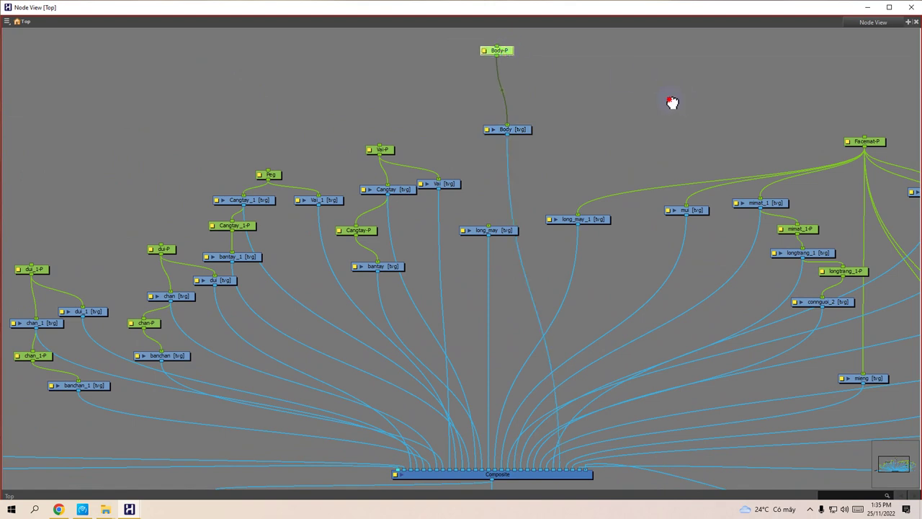
Connect the Body drawing's output to the Facemat-P peg.
{"action": "left_click_drag", "start_coordinate": [672, 103], "coordinate": [584, 116]}
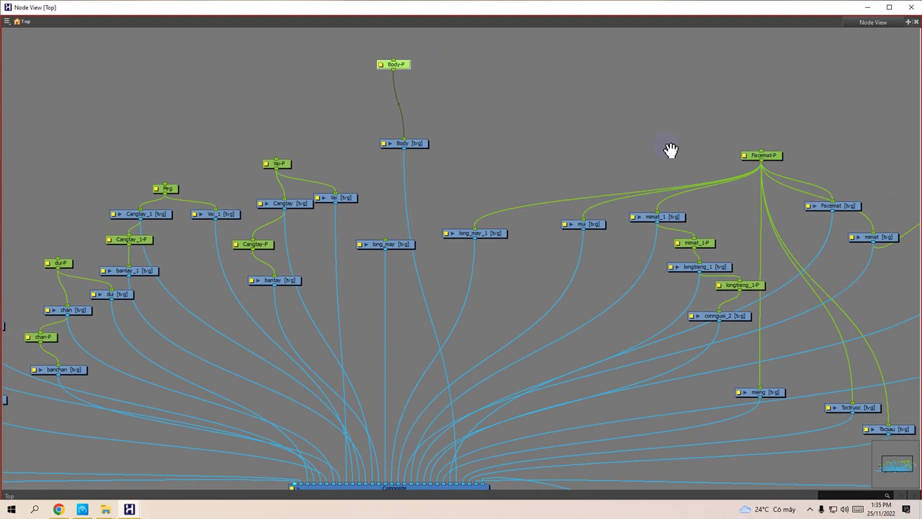
{"action": "left_click_drag", "start_coordinate": [669, 151], "coordinate": [627, 119]}
{"action": "mouse_move", "coordinate": [372, 123]}
{"action": "left_mouse_down"}
{"action": "mouse_move", "coordinate": [712, 99]}
{"action": "mouse_move", "coordinate": [729, 127]}
{"action": "left_mouse_up"}
{"action": "left_click_drag", "start_coordinate": [484, 147], "coordinate": [742, 107]}
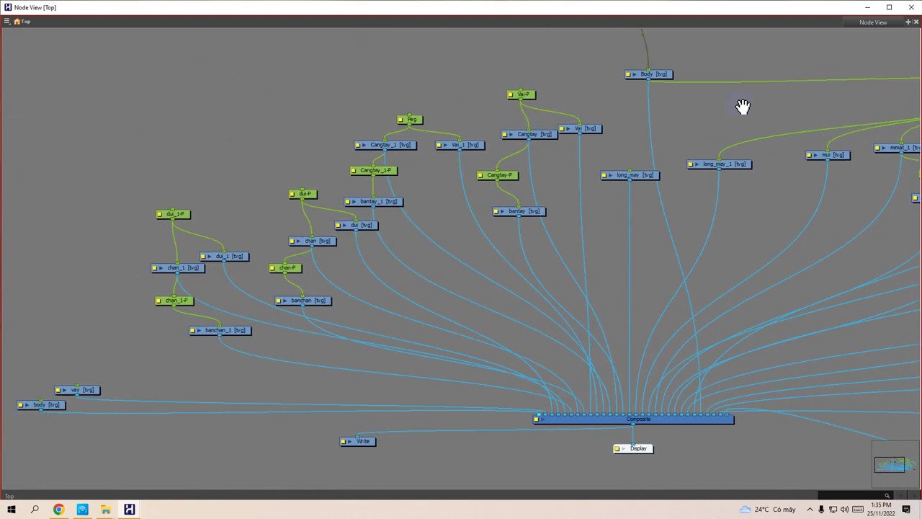
Move the vay and lowercase body nodes above the leg groups and bring the Body drawing closer to its peg.
{"action": "left_click_drag", "start_coordinate": [255, 185], "coordinate": [340, 153]}
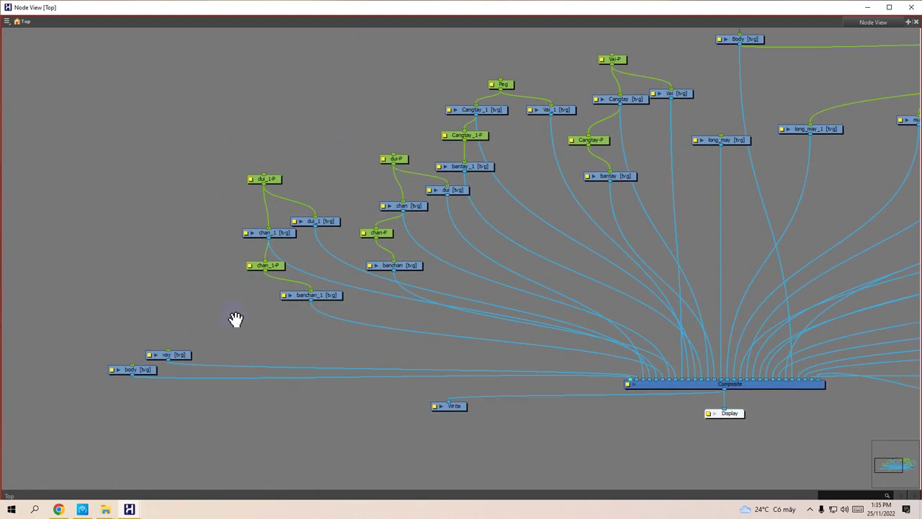
{"action": "left_click_drag", "start_coordinate": [180, 353], "coordinate": [343, 78]}
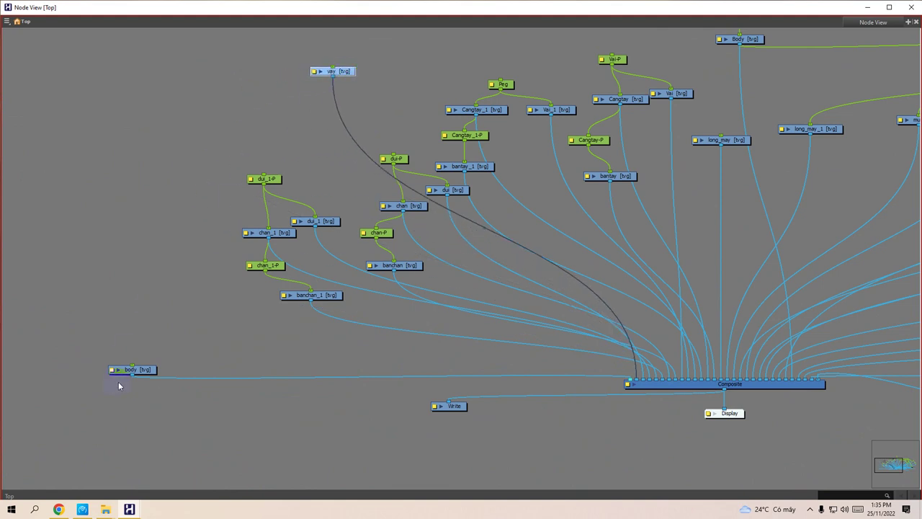
{"action": "left_click_drag", "start_coordinate": [133, 371], "coordinate": [176, 279]}
{"action": "left_click_drag", "start_coordinate": [642, 137], "coordinate": [641, 124]}
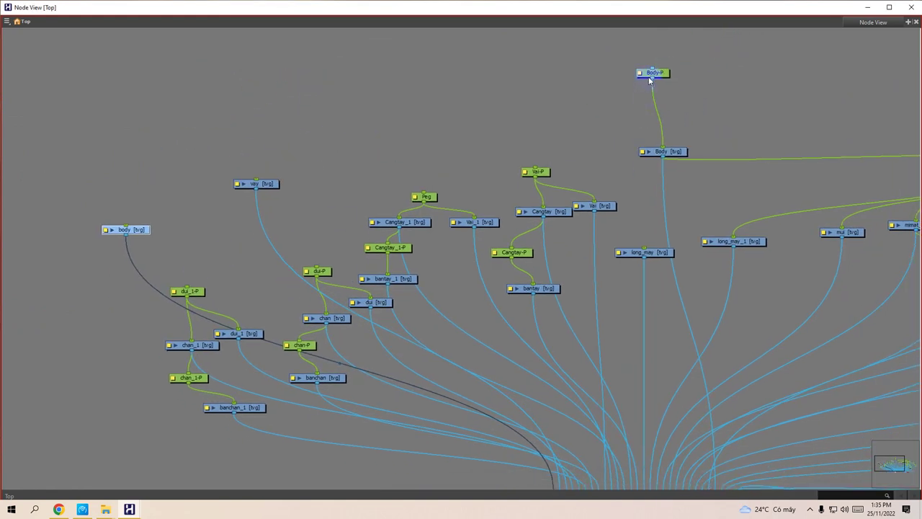
{"action": "left_click_drag", "start_coordinate": [657, 154], "coordinate": [658, 114]}
Add a parent peg to the vay drawing and connect the Body drawing's output to that peg.
{"action": "left_click", "coordinate": [265, 184]}
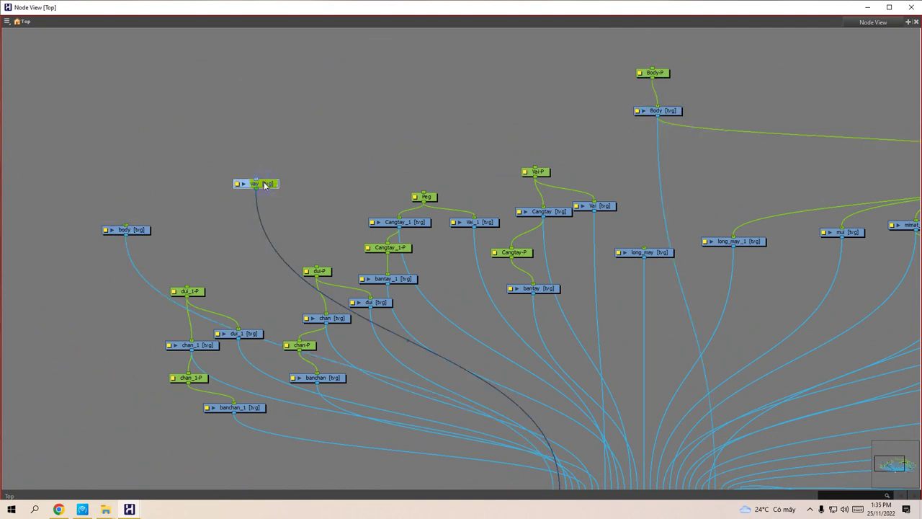
{"action": "key", "text": "ctrl+alt+p"}
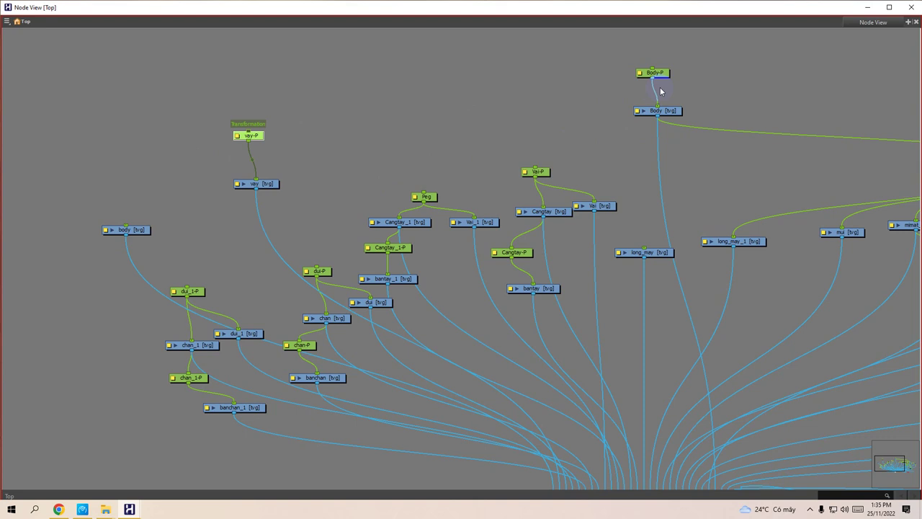
{"action": "left_click_drag", "start_coordinate": [653, 122], "coordinate": [249, 130]}
Place the lowercase body drawing above Body-P and connect its output to the Body-P peg.
{"action": "left_click", "coordinate": [131, 230]}
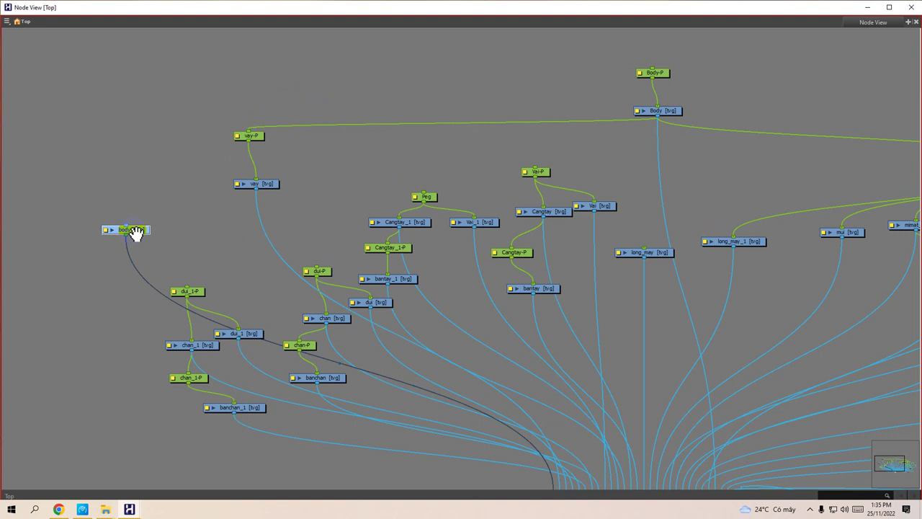
{"action": "left_click", "coordinate": [134, 230]}
{"action": "left_click_drag", "start_coordinate": [134, 230], "coordinate": [531, 50]}
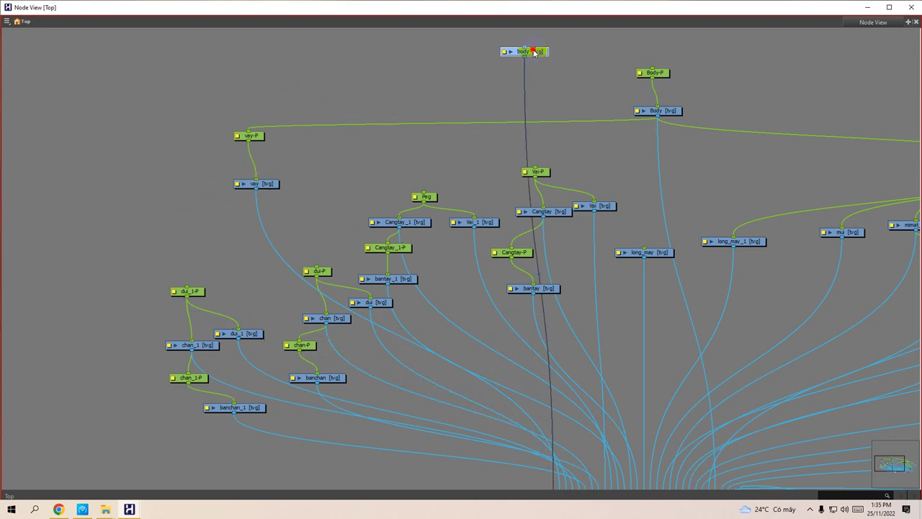
{"action": "left_click_drag", "start_coordinate": [586, 87], "coordinate": [339, 212]}
{"action": "left_click_drag", "start_coordinate": [280, 189], "coordinate": [401, 208]}
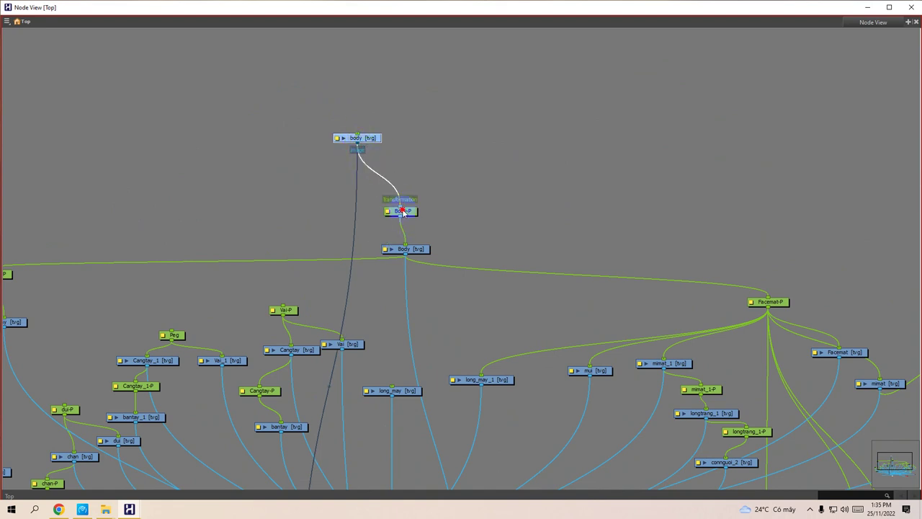
{"action": "left_click_drag", "start_coordinate": [480, 243], "coordinate": [504, 178]}
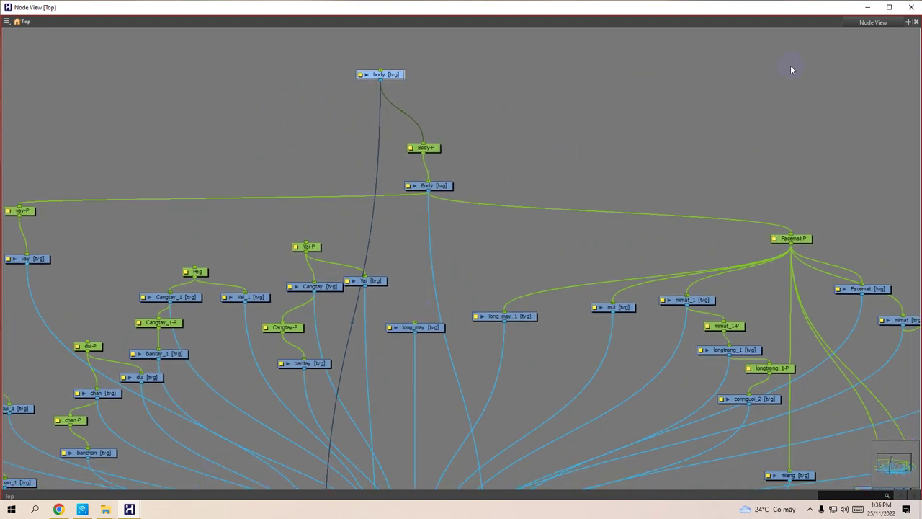
Minimise the Node View window and return to the character in the Camera view.
{"action": "left_click", "coordinate": [868, 7]}
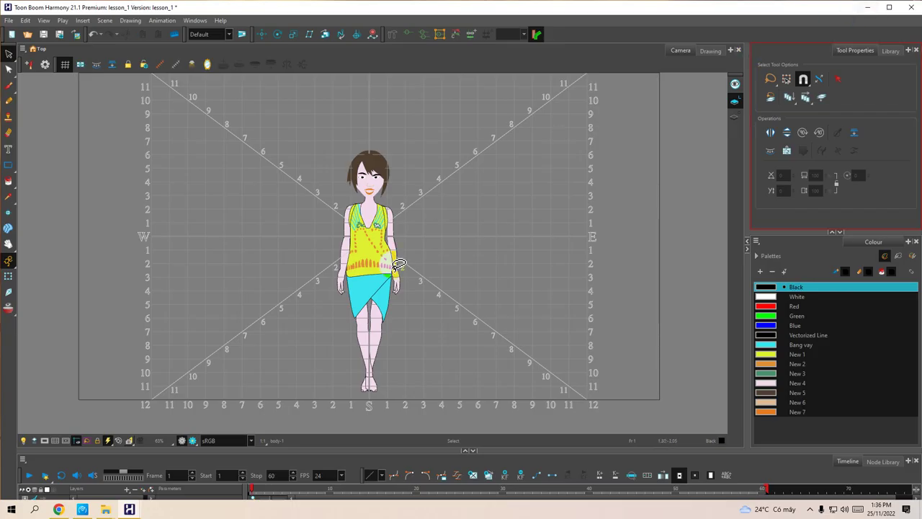
{"action": "left_click", "coordinate": [268, 447]}
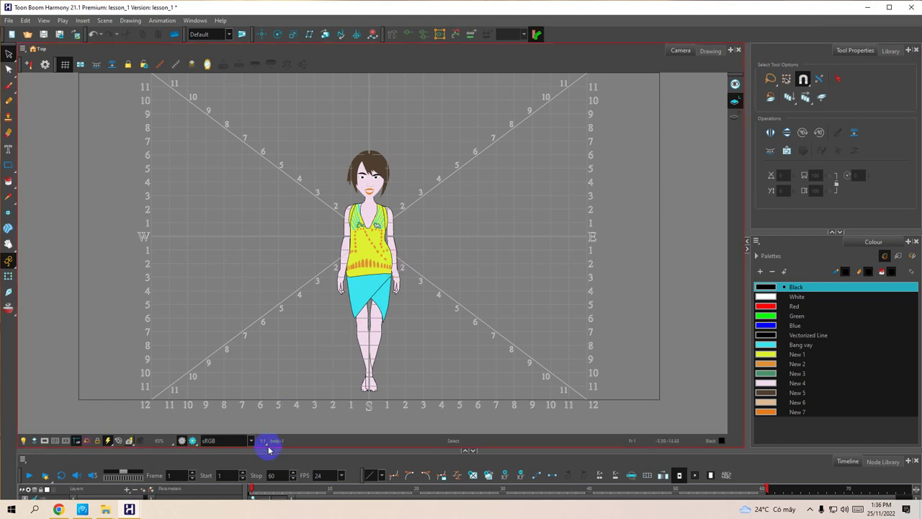
Enlarge the Timeline, restore the Node View beside it, and check which layers the two body drawings correspond to.
{"action": "left_click_drag", "start_coordinate": [269, 448], "coordinate": [301, 237]}
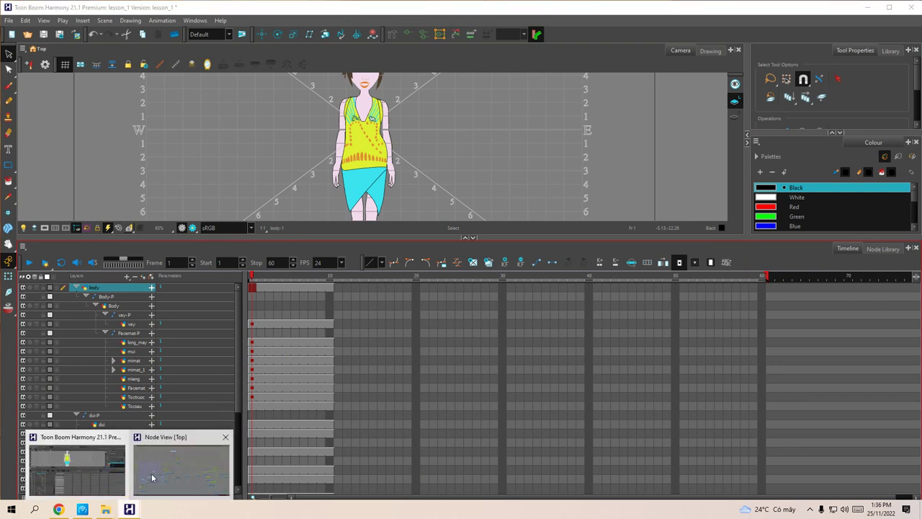
{"action": "left_click", "coordinate": [175, 469]}
{"action": "left_click_drag", "start_coordinate": [435, 8], "coordinate": [669, 57]}
{"action": "left_click", "coordinate": [616, 123]}
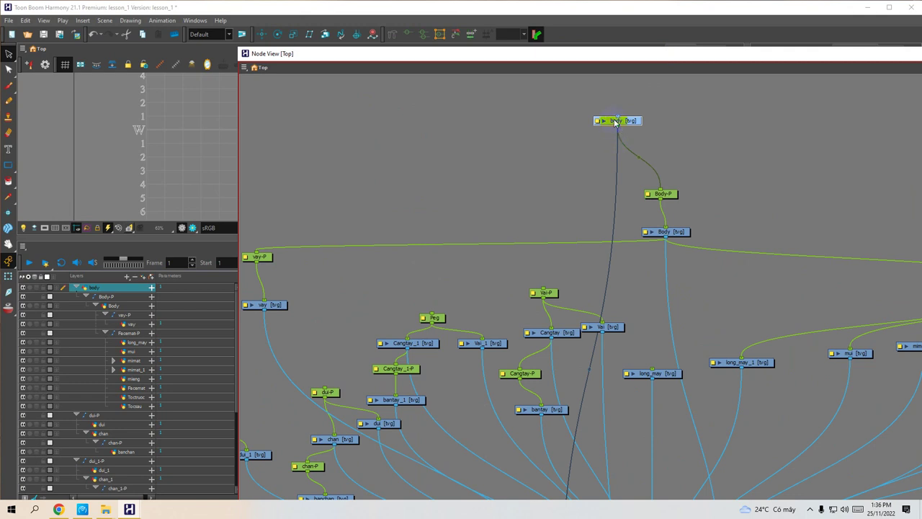
{"action": "left_click", "coordinate": [662, 234]}
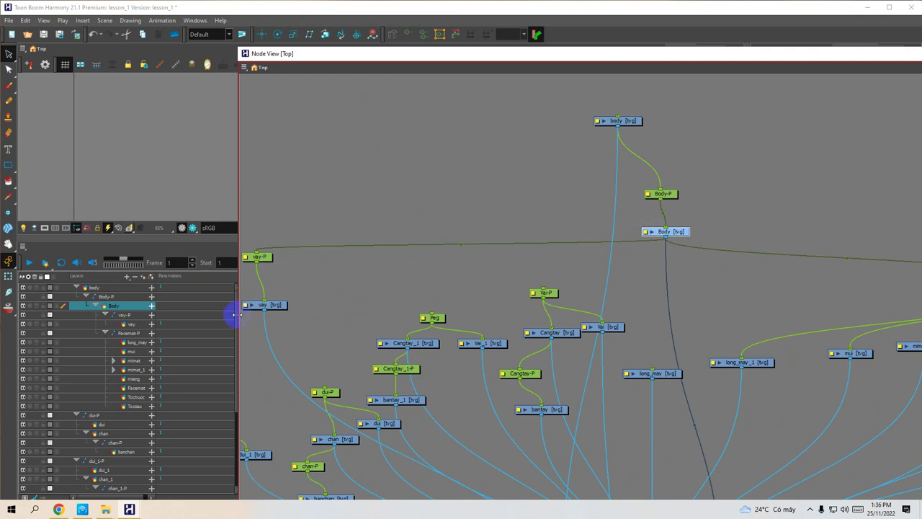
{"action": "left_click_drag", "start_coordinate": [237, 315], "coordinate": [316, 314]}
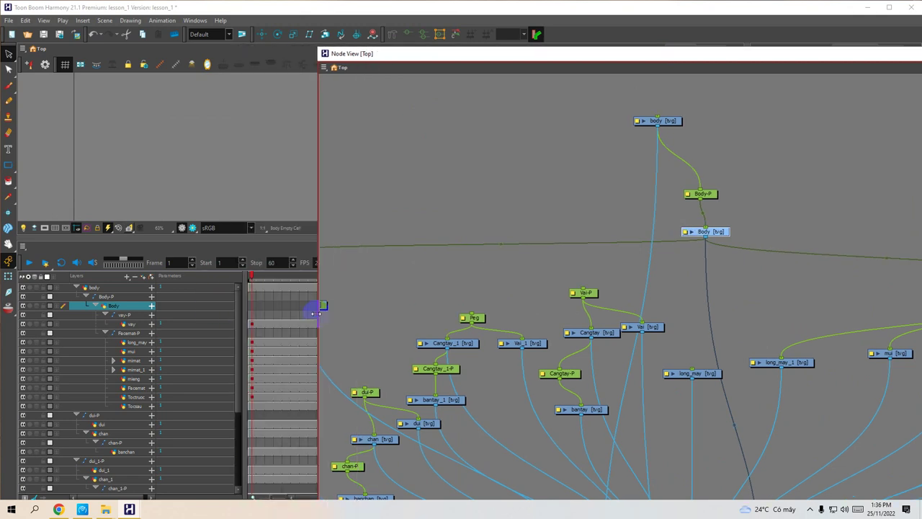
Disconnect the vay-P peg from the Body drawing and connect it to the output of the lowercase body drawing.
{"action": "left_click_drag", "start_coordinate": [677, 245], "coordinate": [514, 206]}
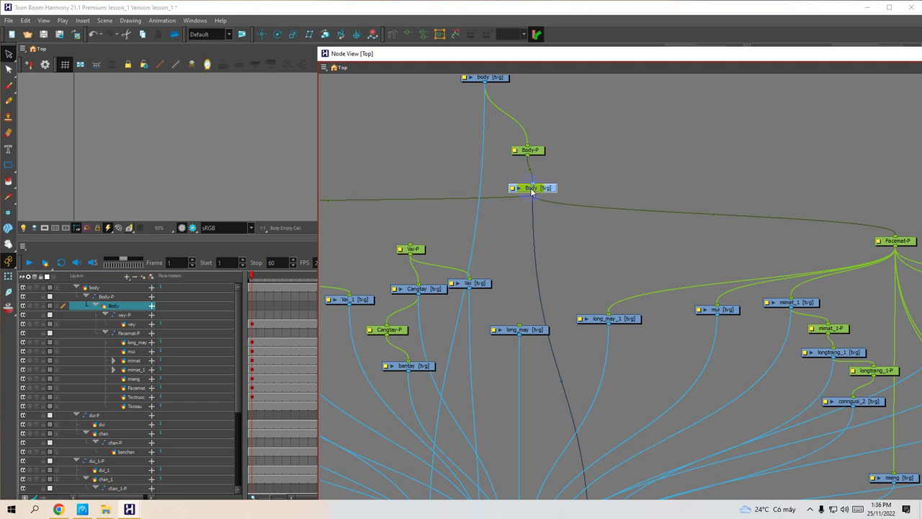
{"action": "left_click_drag", "start_coordinate": [491, 170], "coordinate": [551, 205]}
{"action": "left_click_drag", "start_coordinate": [509, 235], "coordinate": [675, 253]}
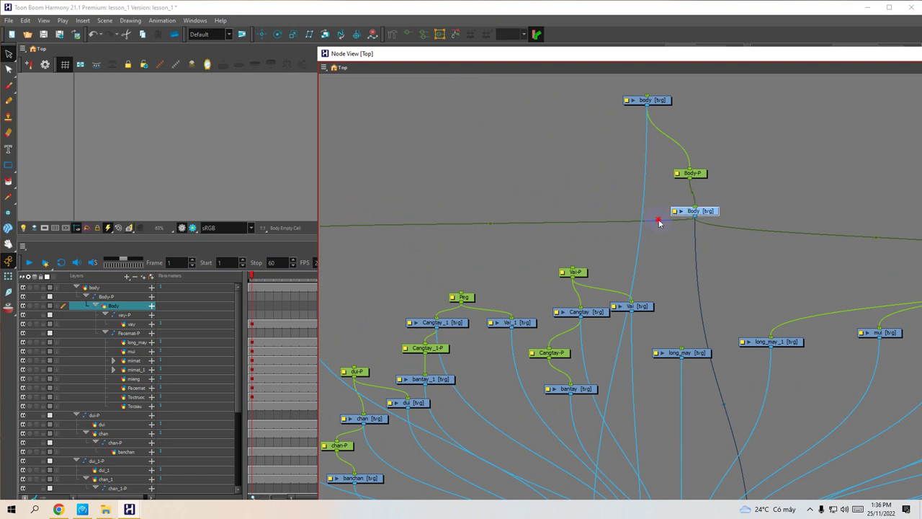
{"action": "left_click_drag", "start_coordinate": [682, 243], "coordinate": [828, 226]}
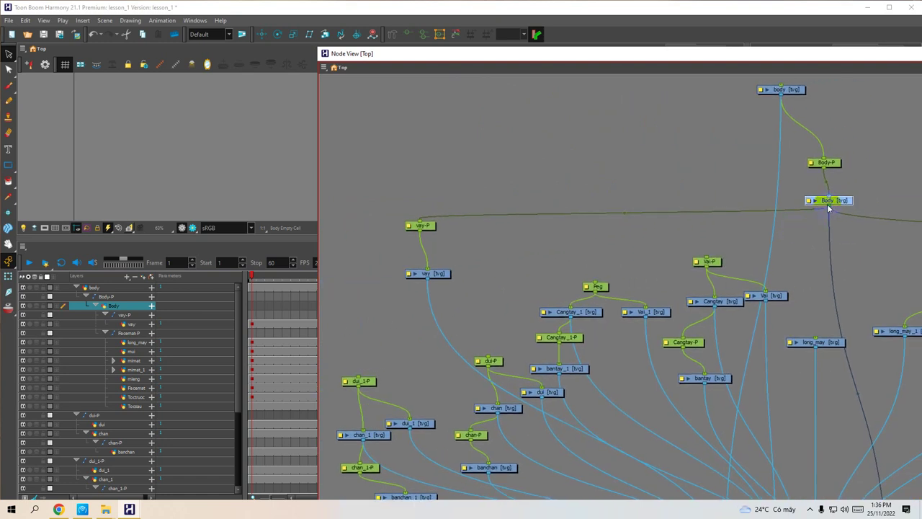
{"action": "left_click", "coordinate": [421, 224]}
{"action": "left_click_drag", "start_coordinate": [474, 188], "coordinate": [823, 167]}
{"action": "left_click_drag", "start_coordinate": [789, 96], "coordinate": [421, 222]}
Add a waypoint to the cable between Body-P and the Body drawing, and move Body further below its peg.
{"action": "left_click_drag", "start_coordinate": [669, 199], "coordinate": [553, 196]}
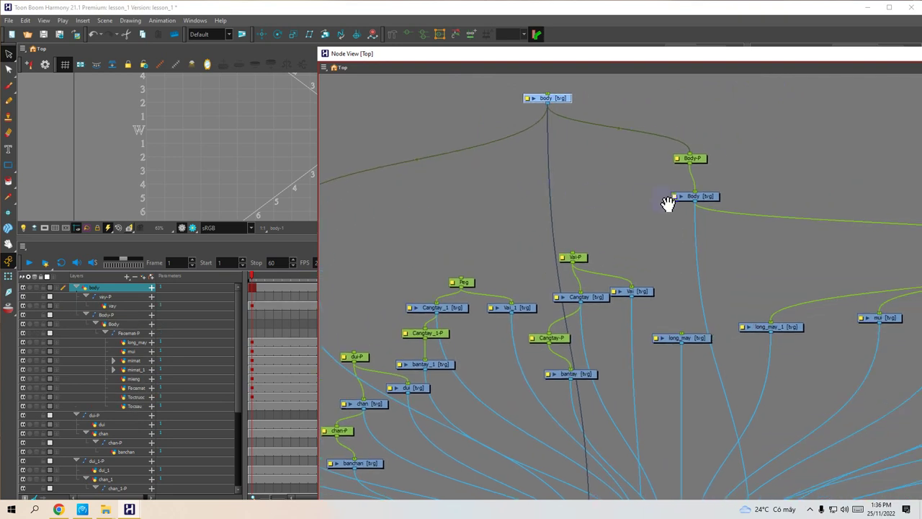
{"action": "left_click_drag", "start_coordinate": [669, 200], "coordinate": [638, 200]}
{"action": "left_click", "coordinate": [666, 158]}
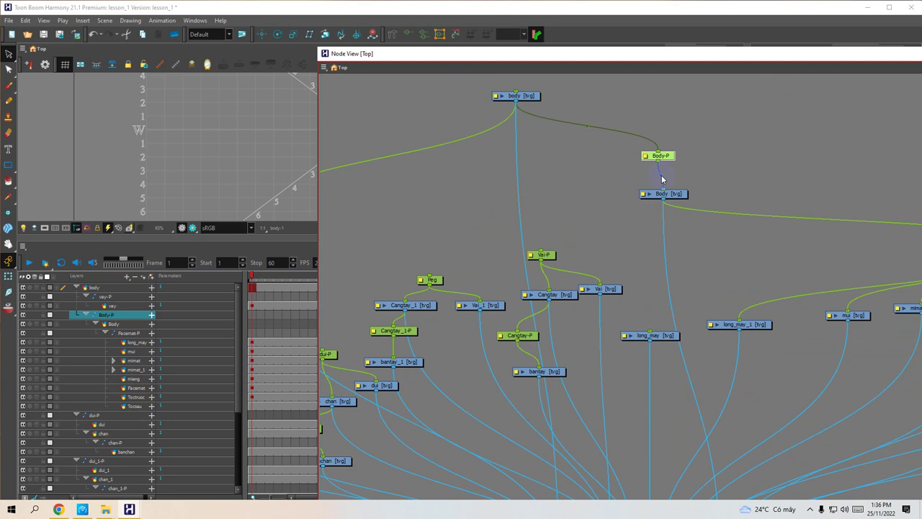
{"action": "left_click_drag", "start_coordinate": [662, 177], "coordinate": [702, 165]}
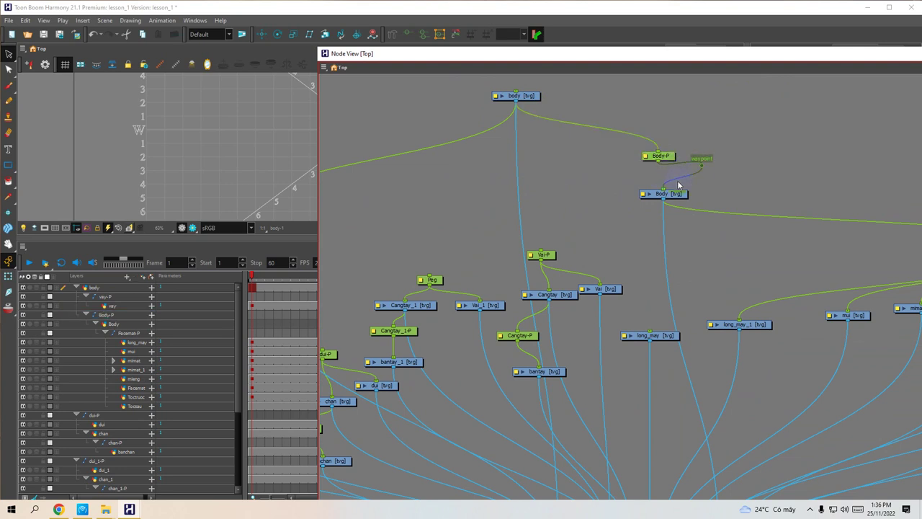
{"action": "left_click", "coordinate": [711, 163]}
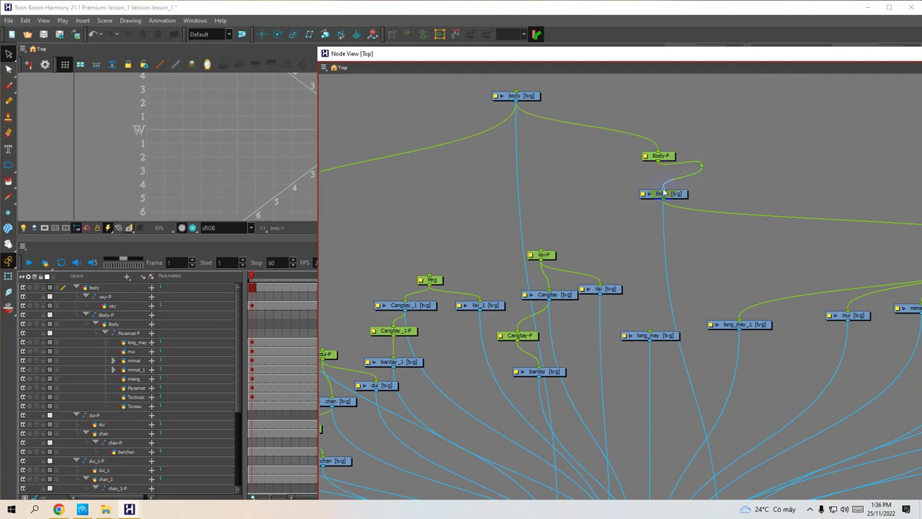
{"action": "left_click_drag", "start_coordinate": [664, 200], "coordinate": [637, 209]}
Disconnect the Facemat-P peg from the Body drawing and connect it to the lowercase body drawing's output.
{"action": "left_click_drag", "start_coordinate": [740, 195], "coordinate": [613, 200]}
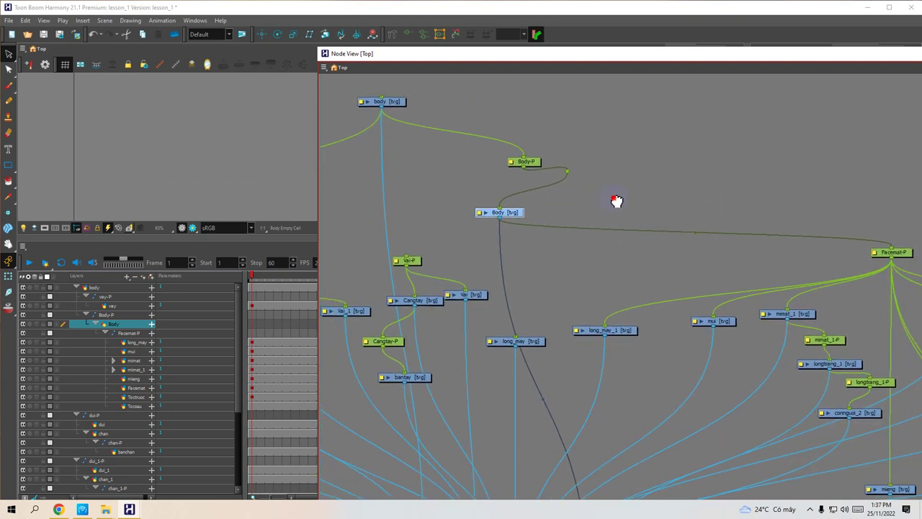
{"action": "left_click_drag", "start_coordinate": [435, 152], "coordinate": [498, 168]}
{"action": "left_click_drag", "start_coordinate": [436, 121], "coordinate": [892, 275]}
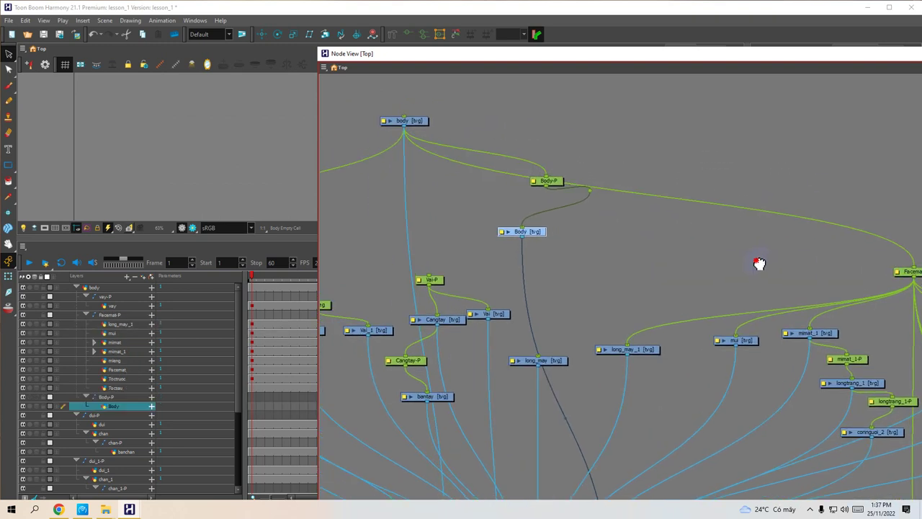
Disconnect the Body drawing from the Body-P waypoint, and move Body-P and its waypoint up beside the lowercase body drawing.
{"action": "left_click_drag", "start_coordinate": [592, 209], "coordinate": [617, 221]}
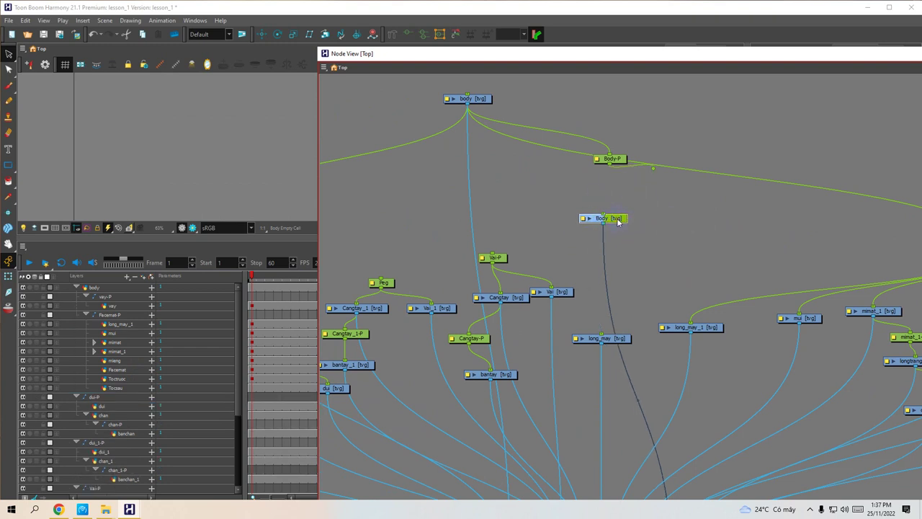
{"action": "left_click", "coordinate": [627, 195]}
{"action": "left_click_drag", "start_coordinate": [621, 161], "coordinate": [621, 102]}
{"action": "left_click_drag", "start_coordinate": [651, 171], "coordinate": [646, 121]}
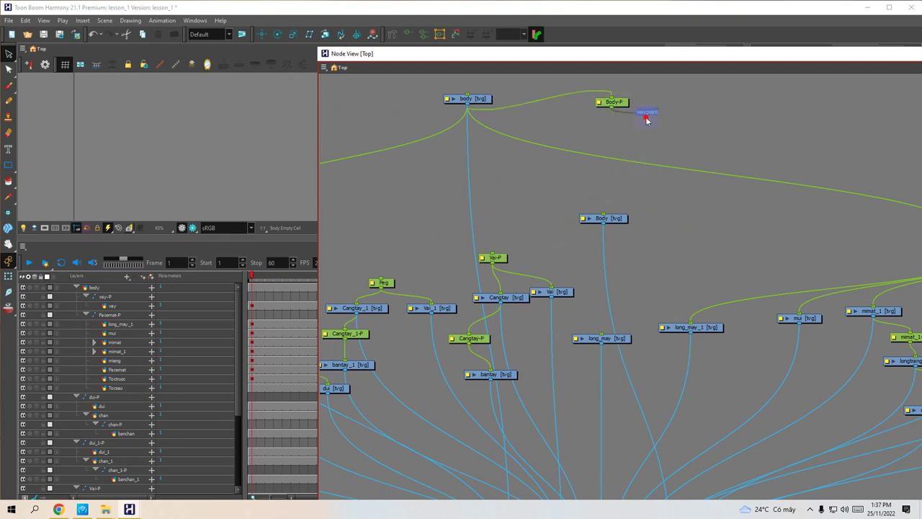
Shift the Node View window to expose more nodes and move the detached Body drawing away from the Vai-P arm group.
{"action": "left_click_drag", "start_coordinate": [588, 137], "coordinate": [747, 160]}
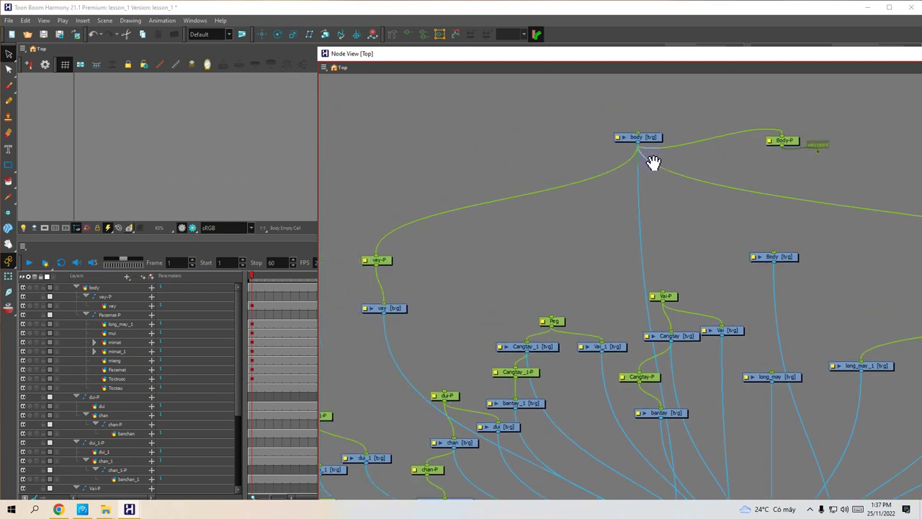
{"action": "left_click_drag", "start_coordinate": [664, 55], "coordinate": [518, 68]}
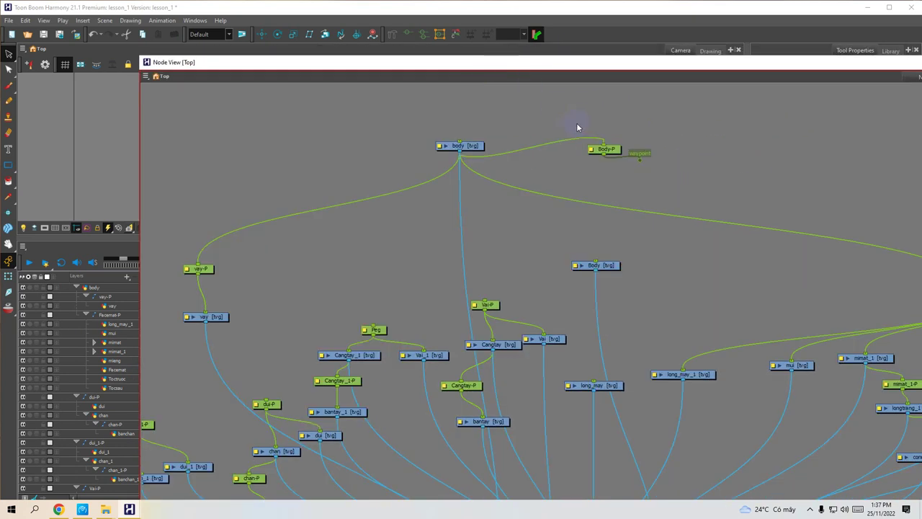
{"action": "left_click", "coordinate": [490, 306]}
{"action": "left_click_drag", "start_coordinate": [597, 269], "coordinate": [664, 304]}
{"action": "left_click_drag", "start_coordinate": [595, 302], "coordinate": [735, 220]}
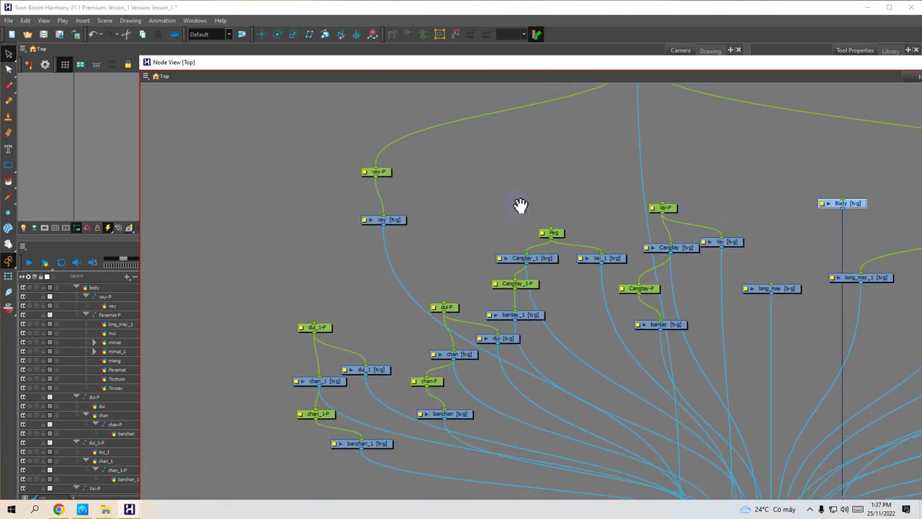
Connect the dui_1-P, dui-P, Peg and Vai-P pegs to the lowercase body drawing's output.
{"action": "left_click_drag", "start_coordinate": [520, 206], "coordinate": [402, 294]}
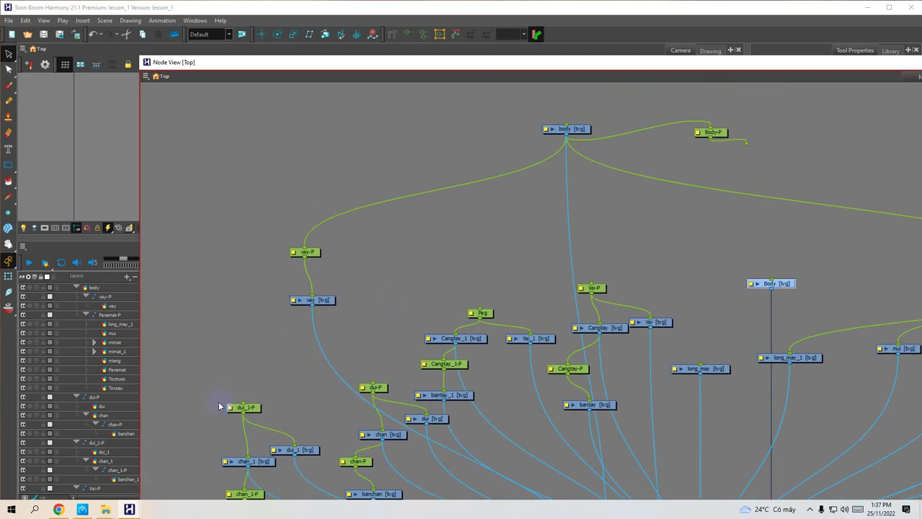
{"action": "left_click_drag", "start_coordinate": [243, 406], "coordinate": [572, 140]}
{"action": "left_click_drag", "start_coordinate": [373, 384], "coordinate": [566, 139]}
{"action": "left_click_drag", "start_coordinate": [481, 315], "coordinate": [566, 139]}
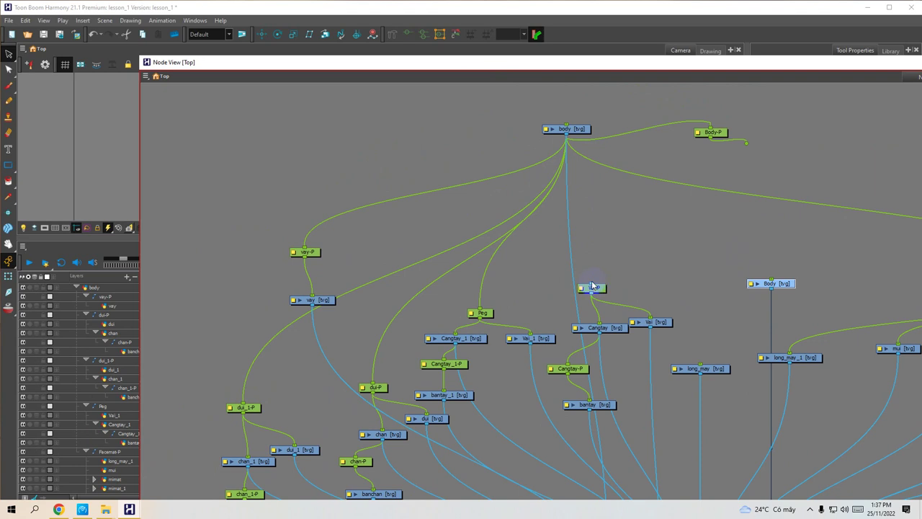
{"action": "left_click_drag", "start_coordinate": [592, 285], "coordinate": [566, 140]}
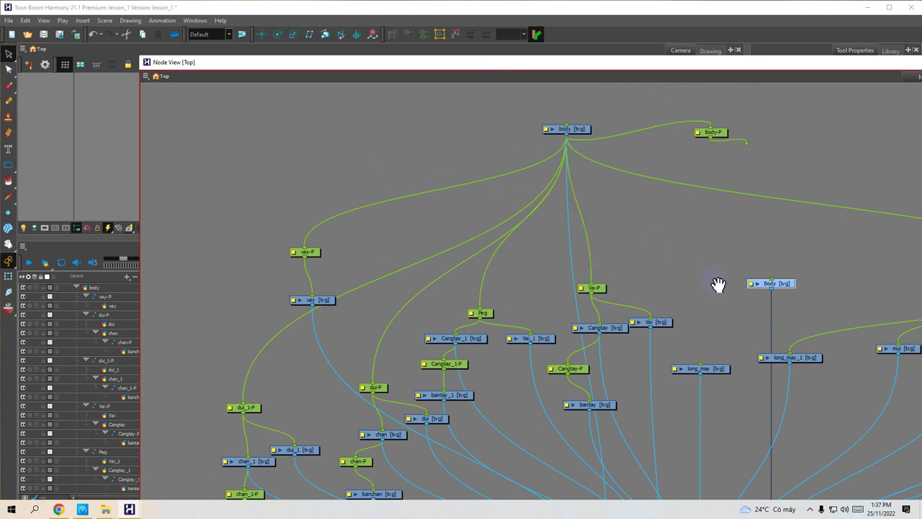
Maximise the Node View and move the detached Body drawing and the Write node below the Composite.
{"action": "left_click_drag", "start_coordinate": [718, 284], "coordinate": [500, 226]}
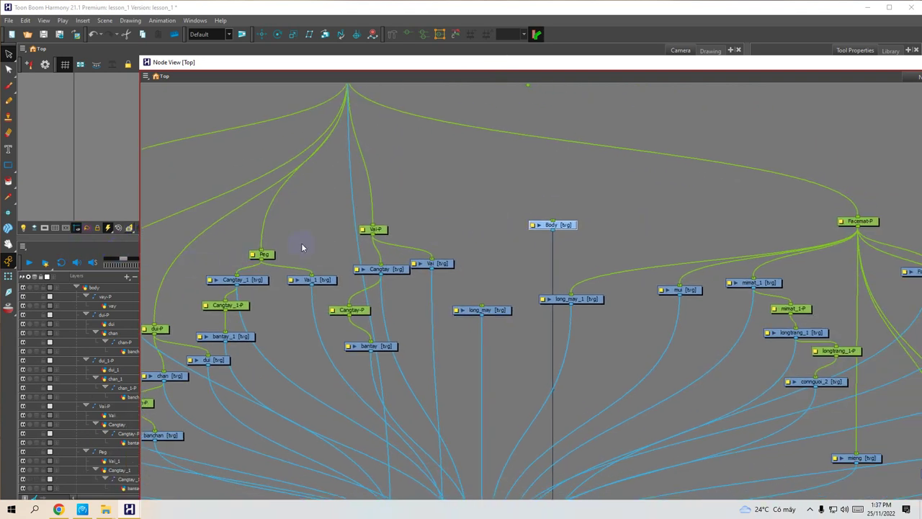
{"action": "left_click_drag", "start_coordinate": [745, 66], "coordinate": [637, 74]}
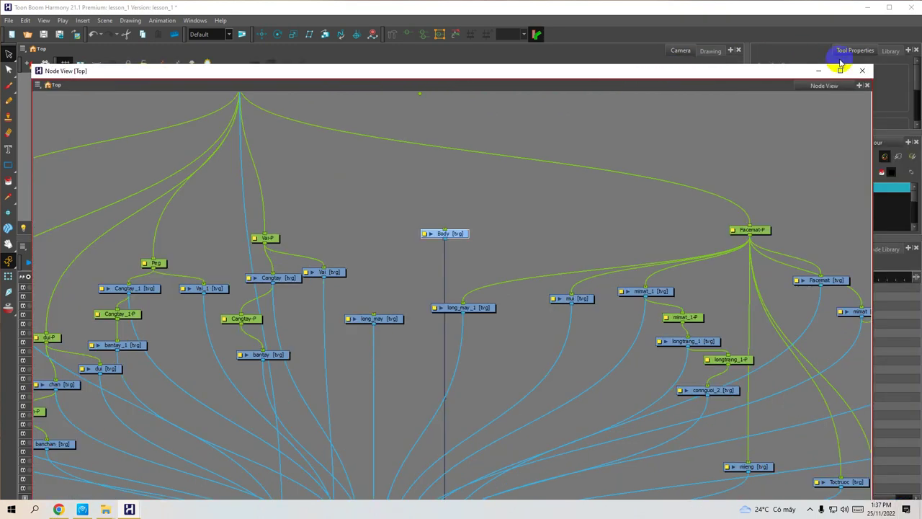
{"action": "left_click", "coordinate": [840, 71]}
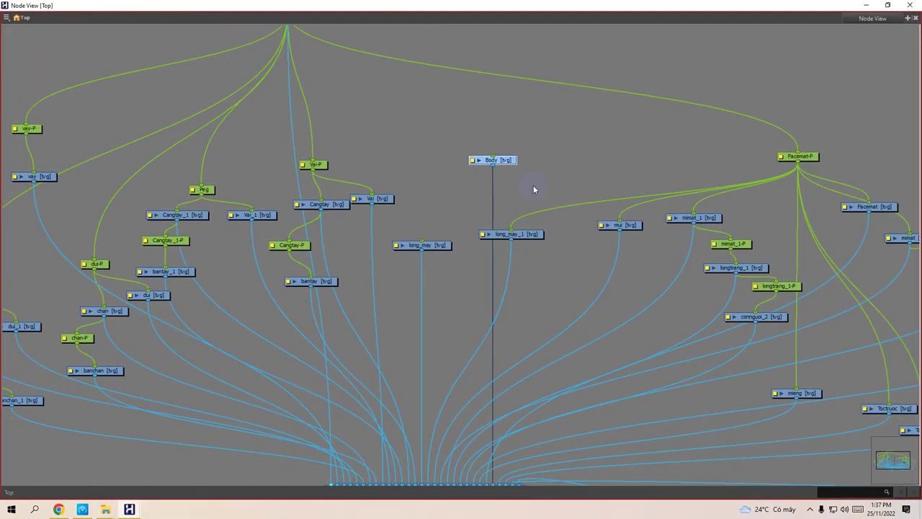
{"action": "scroll", "coordinate": [534, 186], "scroll_direction": "up", "scroll_amount": 2}
{"action": "scroll", "coordinate": [534, 186], "scroll_direction": "down", "scroll_amount": 3}
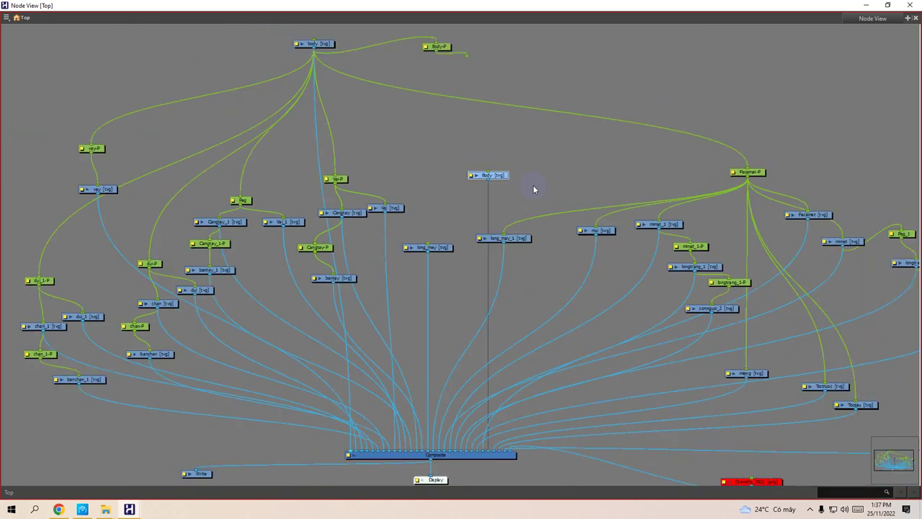
{"action": "scroll", "coordinate": [533, 185], "scroll_direction": "down", "scroll_amount": 1}
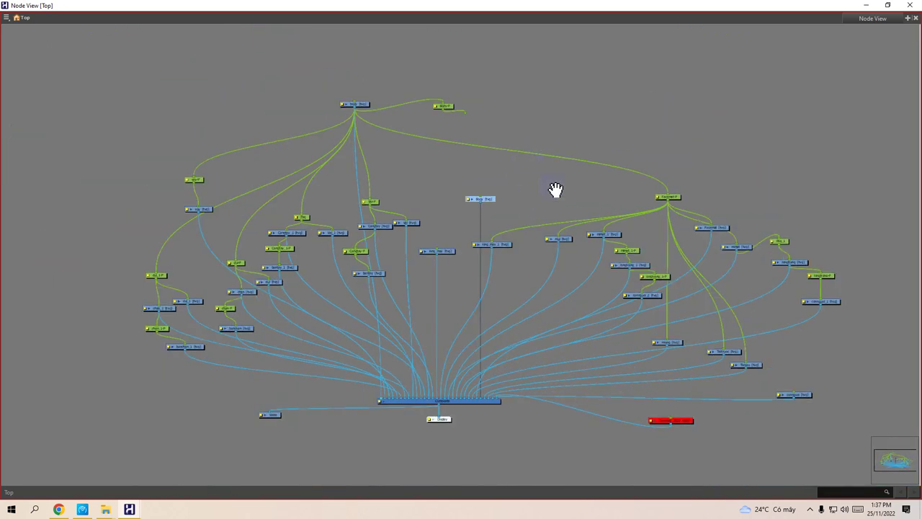
{"action": "left_click_drag", "start_coordinate": [555, 189], "coordinate": [536, 179]}
{"action": "left_click_drag", "start_coordinate": [477, 193], "coordinate": [531, 437]}
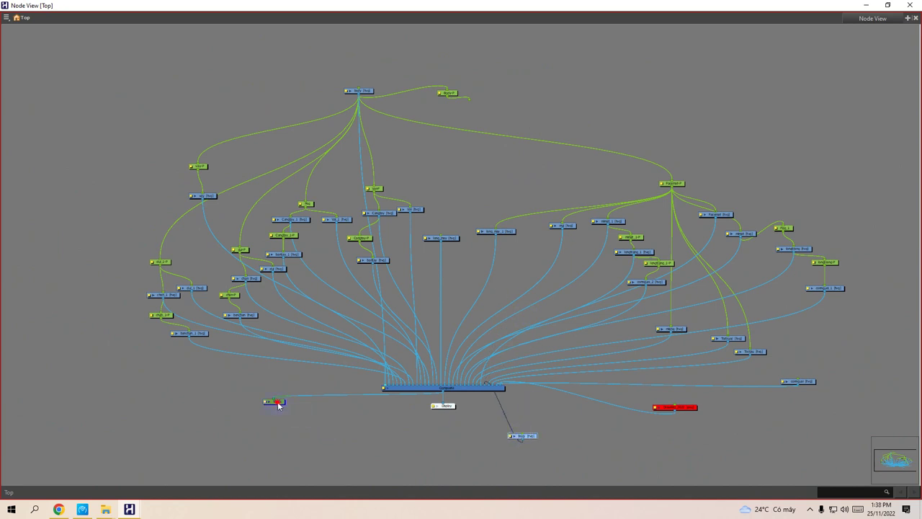
{"action": "left_click_drag", "start_coordinate": [278, 406], "coordinate": [487, 440]}
{"action": "left_click_drag", "start_coordinate": [382, 441], "coordinate": [517, 417]}
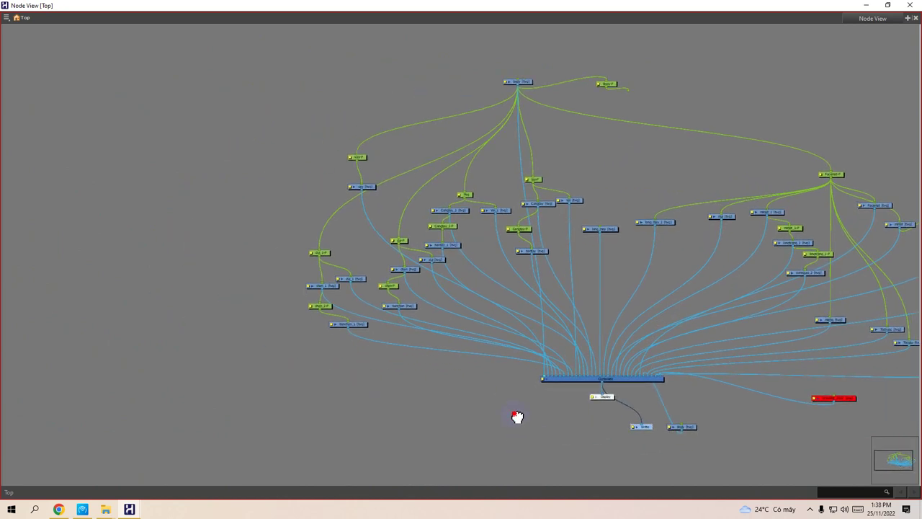
{"action": "left_click_drag", "start_coordinate": [651, 308], "coordinate": [561, 321]}
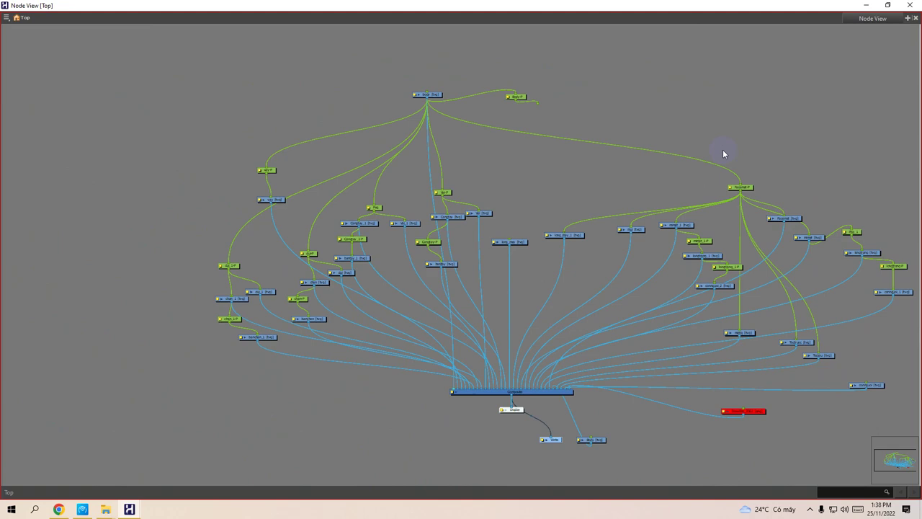
Minimise the Node View and enlarge the Camera view to show the character from head to skirt.
{"action": "left_click", "coordinate": [866, 5]}
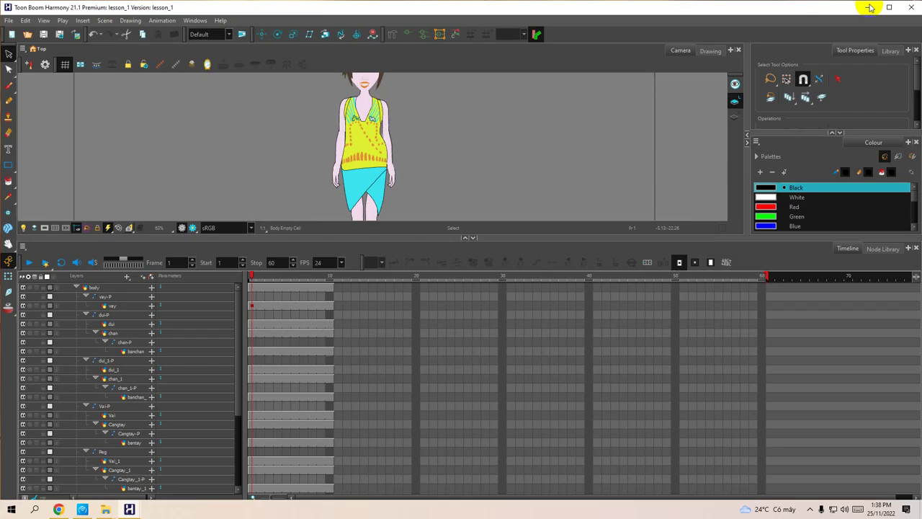
{"action": "left_click", "coordinate": [388, 238]}
{"action": "left_click_drag", "start_coordinate": [387, 238], "coordinate": [370, 319]}
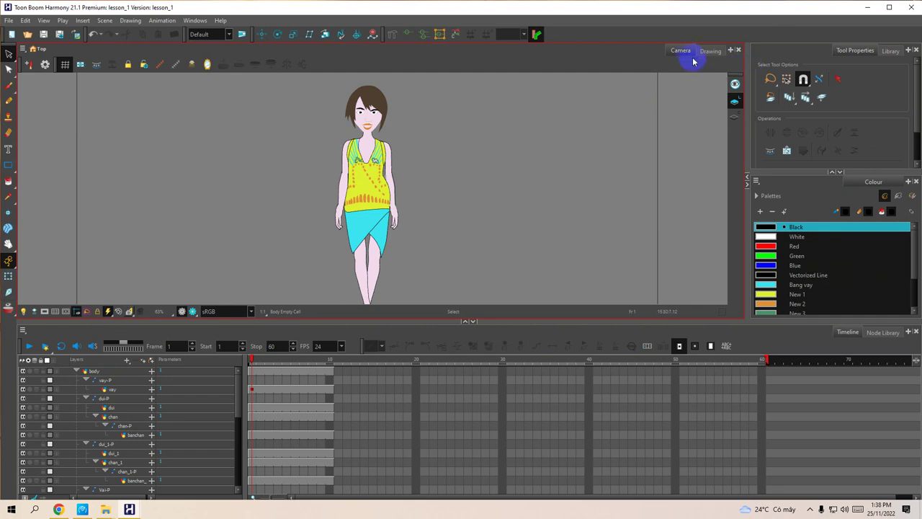
{"action": "scroll", "coordinate": [292, 173], "scroll_direction": "up", "scroll_amount": 2}
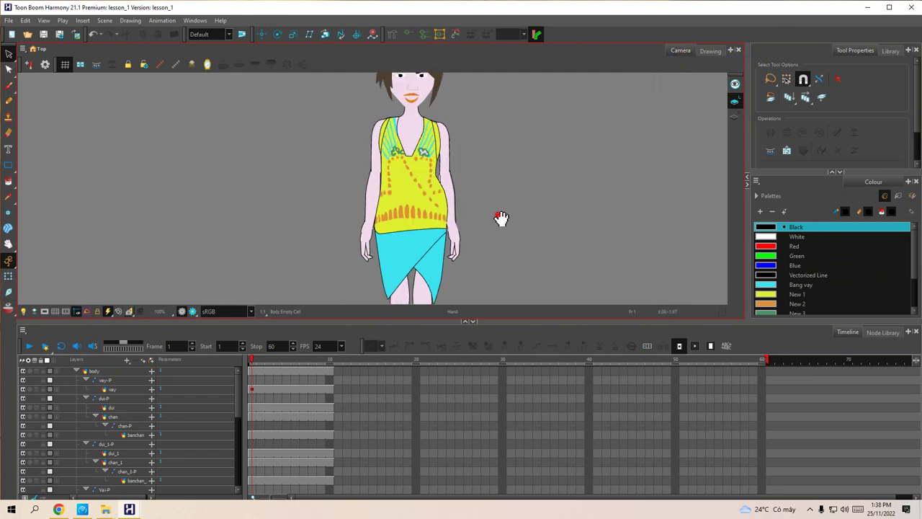
{"action": "left_click_drag", "start_coordinate": [500, 217], "coordinate": [483, 232]}
{"action": "left_click_drag", "start_coordinate": [428, 320], "coordinate": [435, 380]}
{"action": "mouse_move", "coordinate": [451, 286]}
{"action": "left_mouse_down"}
{"action": "mouse_move", "coordinate": [486, 292]}
{"action": "mouse_move", "coordinate": [448, 291]}
{"action": "left_mouse_up"}
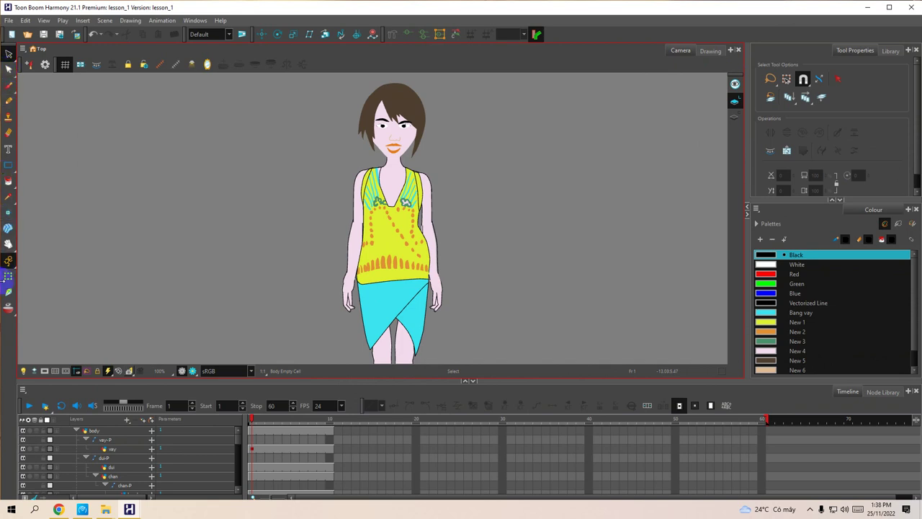
Activate the Transform tool with Animate mode enabled.
{"action": "left_click", "coordinate": [8, 276]}
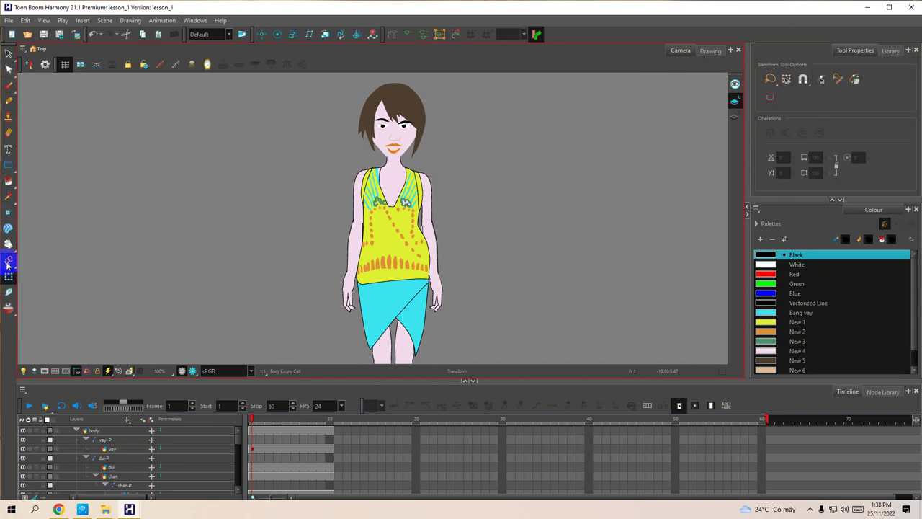
{"action": "left_click", "coordinate": [7, 263]}
{"action": "left_click", "coordinate": [8, 262]}
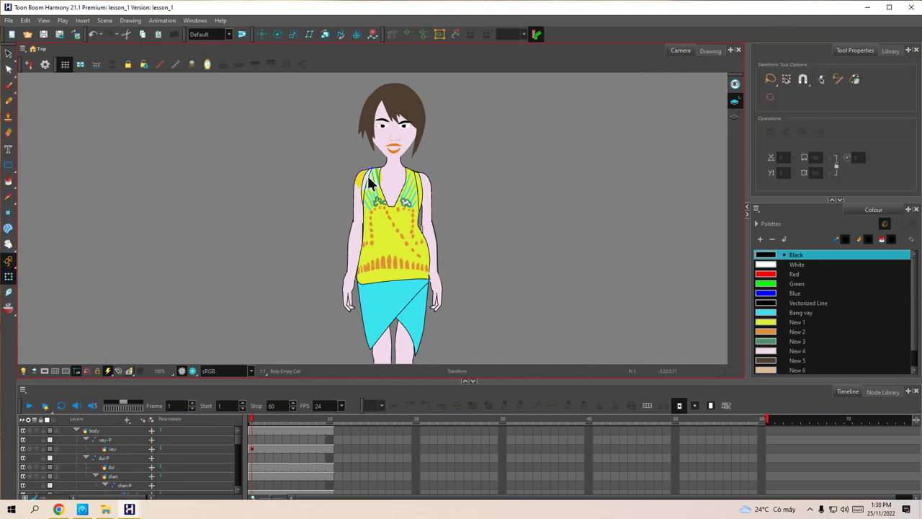
Select the lowercase body layer's drawing at frame 1 and activate the Transform tool.
{"action": "left_click", "coordinate": [29, 64]}
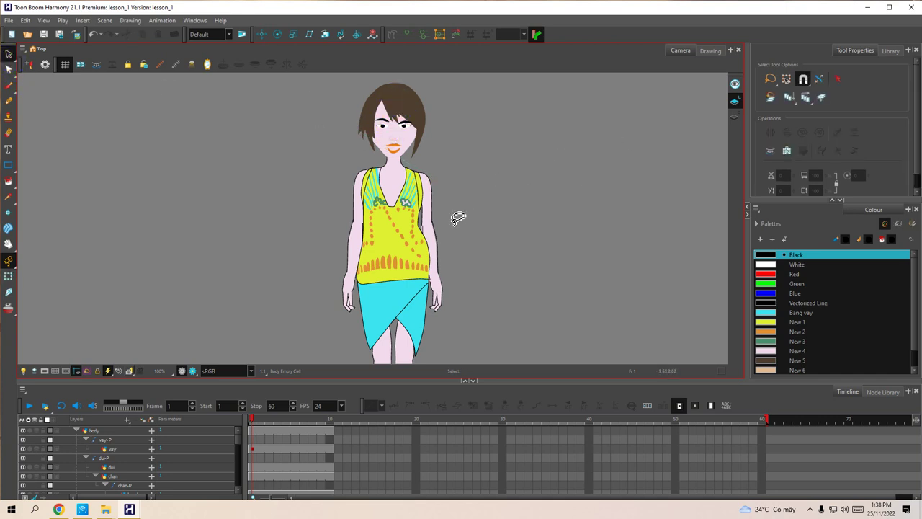
{"action": "left_click", "coordinate": [255, 433]}
{"action": "left_click", "coordinate": [250, 432]}
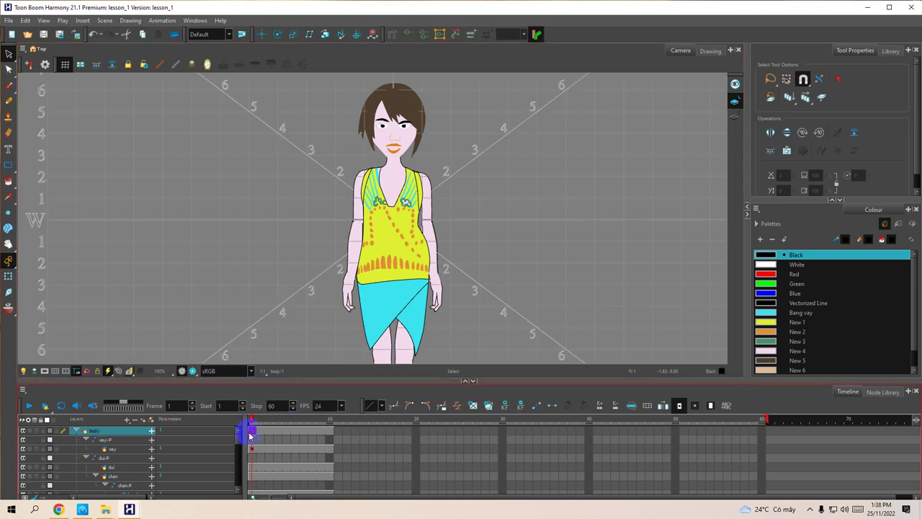
{"action": "scroll", "coordinate": [391, 219], "scroll_direction": "down", "scroll_amount": 1}
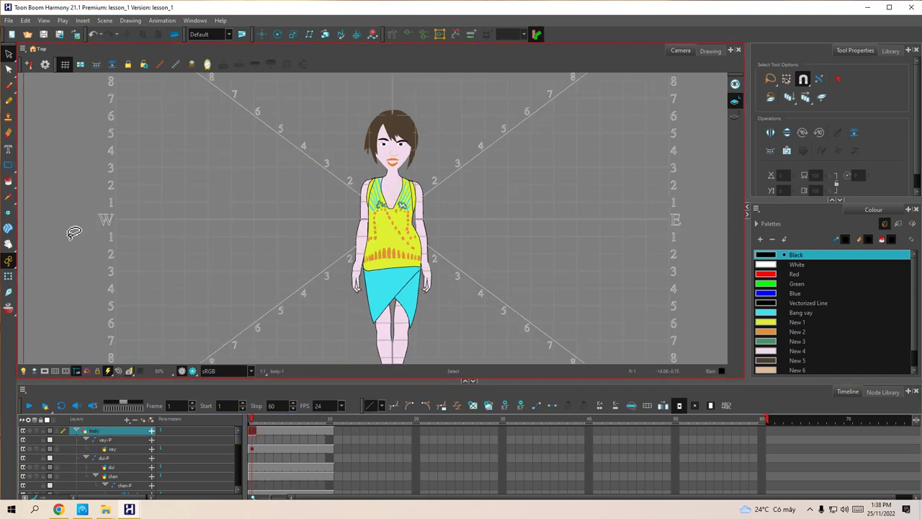
{"action": "left_click", "coordinate": [9, 275]}
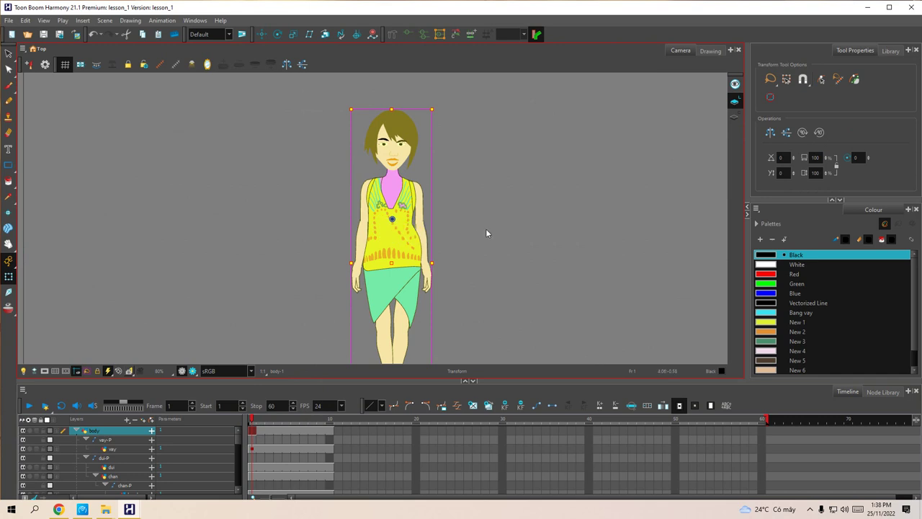
Test the peg hierarchy by shifting the whole character slightly down and to the left from its body drawing.
{"action": "left_click_drag", "start_coordinate": [489, 240], "coordinate": [474, 205]}
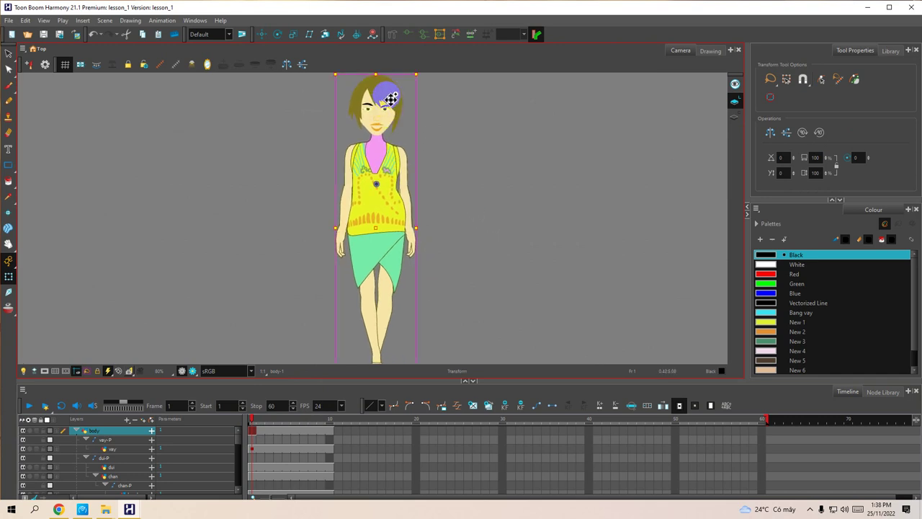
{"action": "mouse_move", "coordinate": [389, 99]}
{"action": "left_mouse_down"}
{"action": "mouse_move", "coordinate": [487, 100]}
{"action": "mouse_move", "coordinate": [348, 109]}
{"action": "mouse_move", "coordinate": [410, 98]}
{"action": "mouse_move", "coordinate": [353, 103]}
{"action": "mouse_move", "coordinate": [367, 93]}
{"action": "mouse_move", "coordinate": [496, 92]}
{"action": "mouse_move", "coordinate": [380, 109]}
{"action": "left_mouse_up"}
{"action": "left_click_drag", "start_coordinate": [392, 380], "coordinate": [398, 412]}
{"action": "key", "text": "space"}
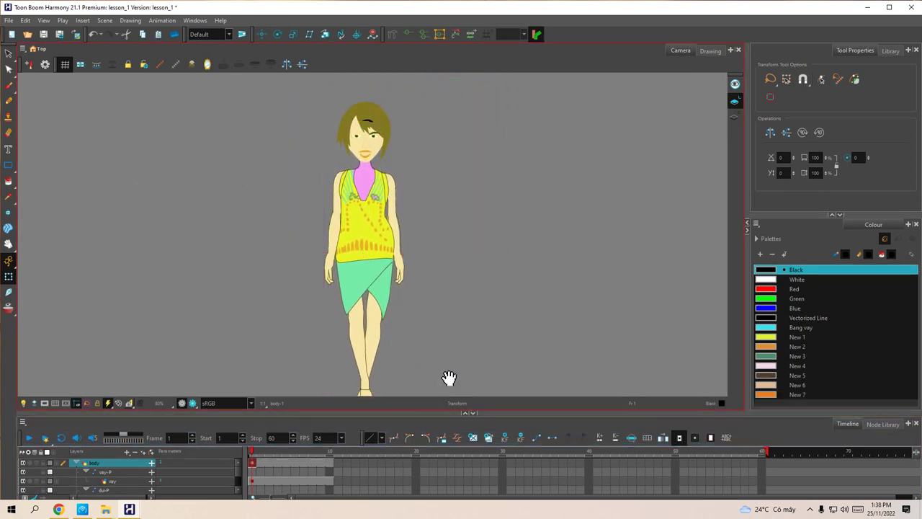
{"action": "left_click_drag", "start_coordinate": [468, 348], "coordinate": [482, 331]}
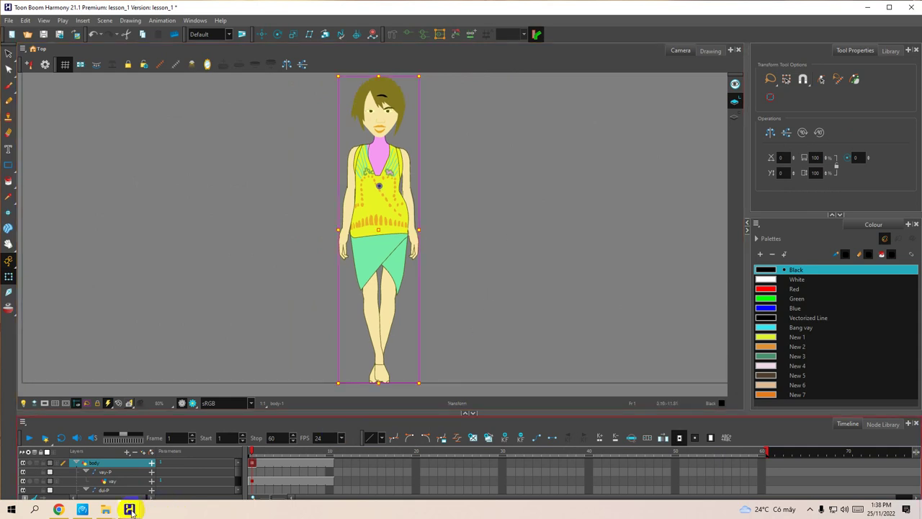
Check the body drawing's node connections and move the whole character up and to the left within the camera frame.
{"action": "mouse_move", "coordinate": [130, 506]}
{"action": "left_click", "coordinate": [174, 475]}
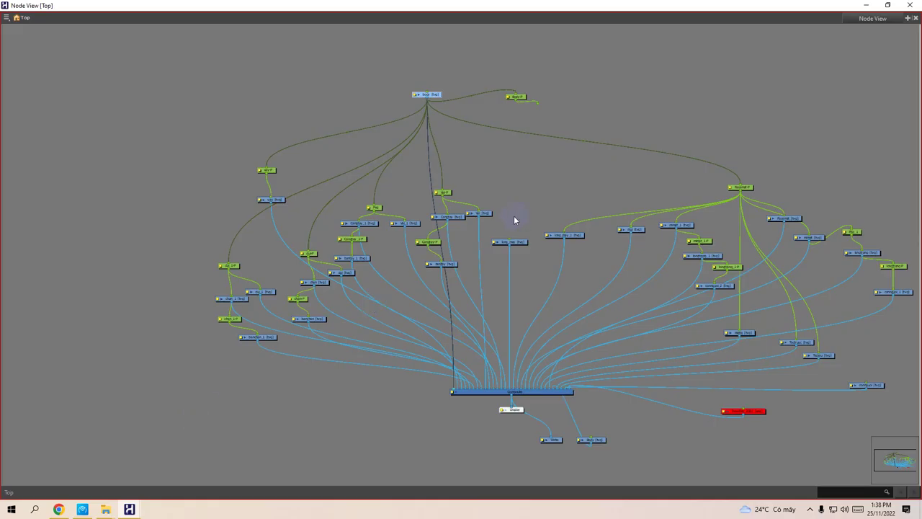
{"action": "left_click_drag", "start_coordinate": [629, 304], "coordinate": [594, 300]}
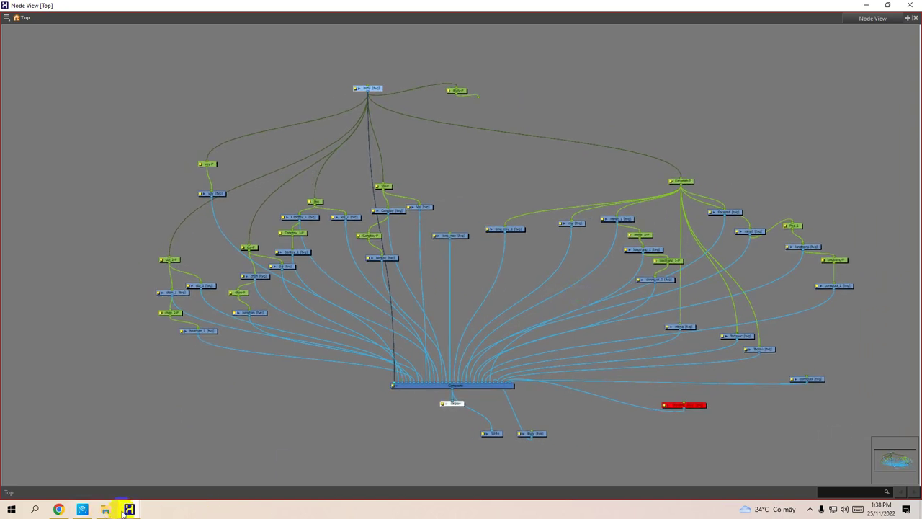
{"action": "mouse_move", "coordinate": [129, 510]}
{"action": "left_click", "coordinate": [79, 472]}
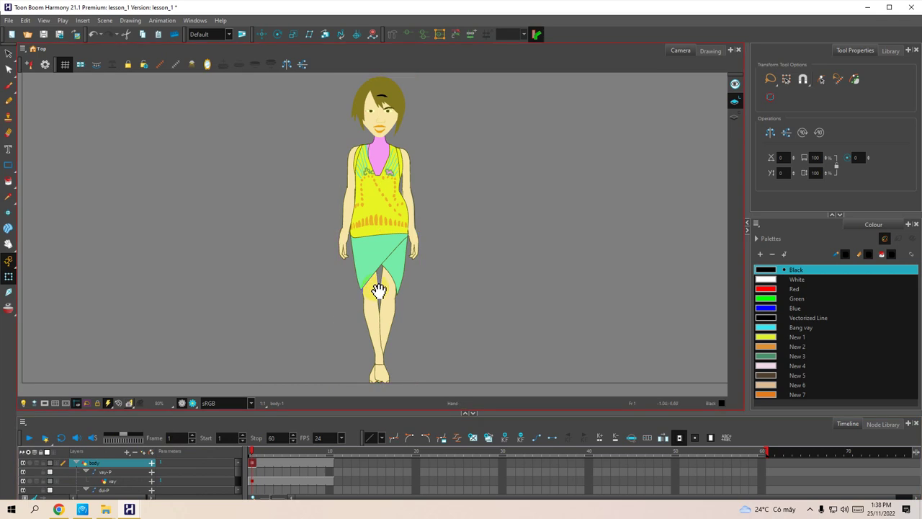
{"action": "left_click_drag", "start_coordinate": [422, 289], "coordinate": [425, 290]}
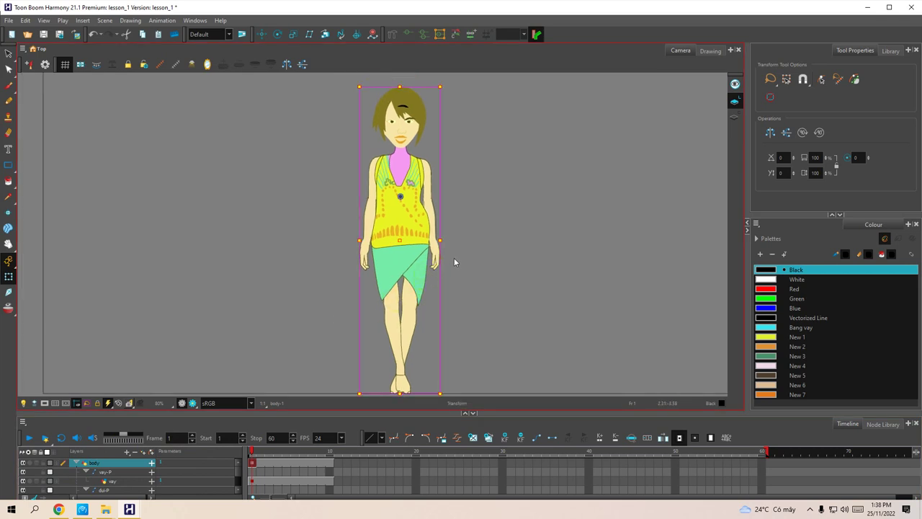
{"action": "scroll", "coordinate": [461, 268], "scroll_direction": "down", "scroll_amount": 2}
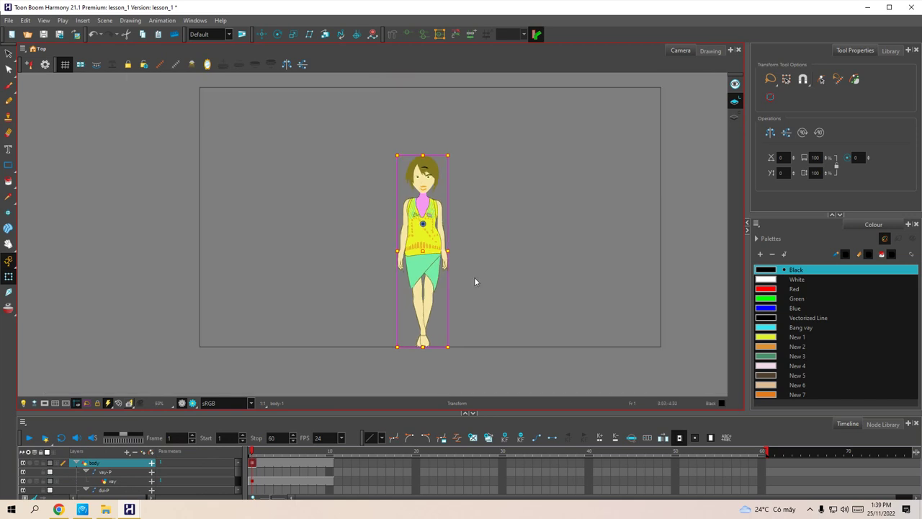
{"action": "scroll", "coordinate": [452, 269], "scroll_direction": "up", "scroll_amount": 1}
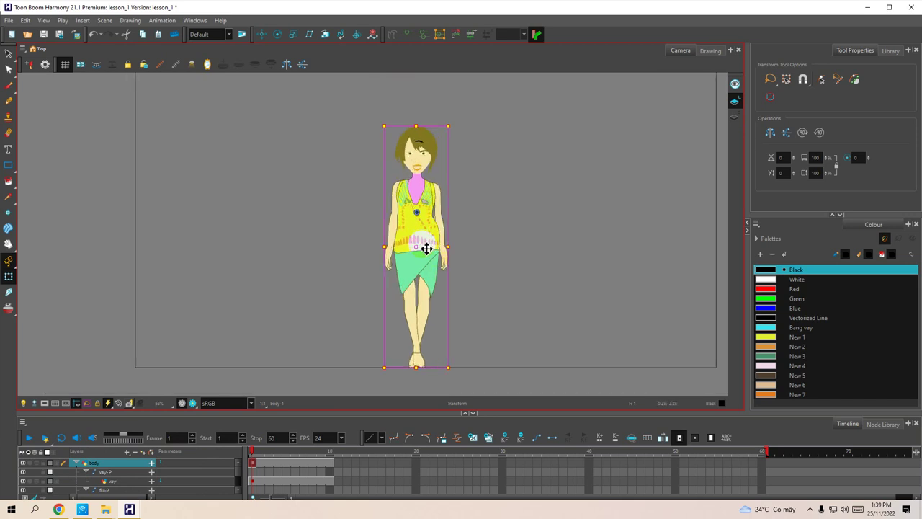
{"action": "left_click_drag", "start_coordinate": [427, 247], "coordinate": [409, 208]}
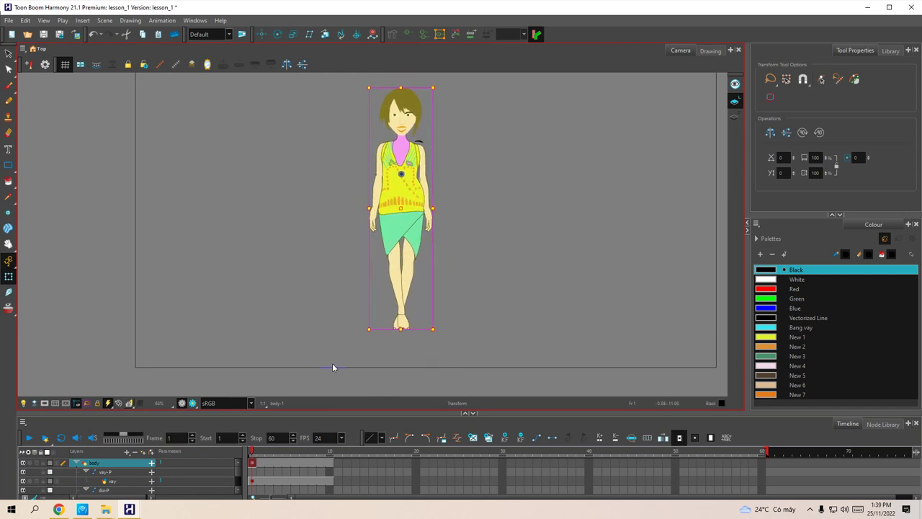
Check the face layers in the timeline and select the front hair drawing, Toctruoc, on the character.
{"action": "left_click_drag", "start_coordinate": [264, 409], "coordinate": [263, 368]}
{"action": "left_click_drag", "start_coordinate": [238, 434], "coordinate": [237, 477]}
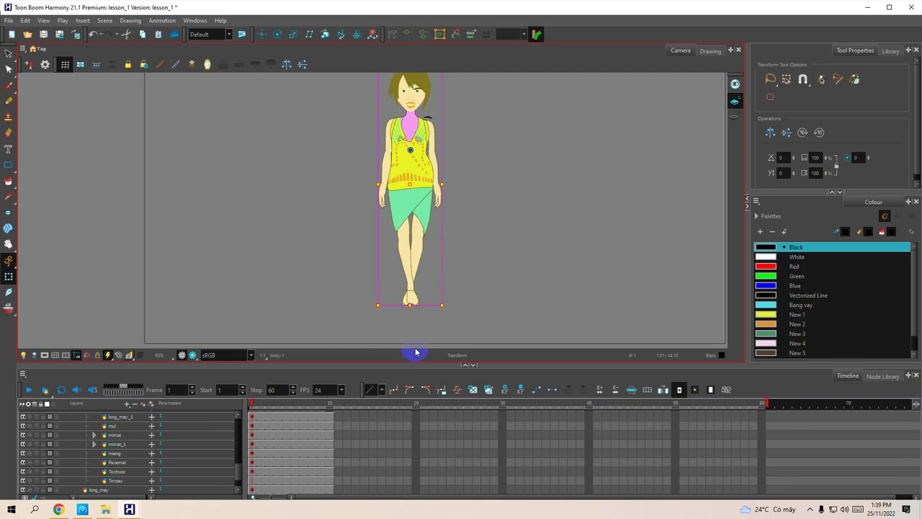
{"action": "left_click_drag", "start_coordinate": [418, 364], "coordinate": [412, 401]}
{"action": "scroll", "coordinate": [495, 230], "scroll_direction": "up", "scroll_amount": 2}
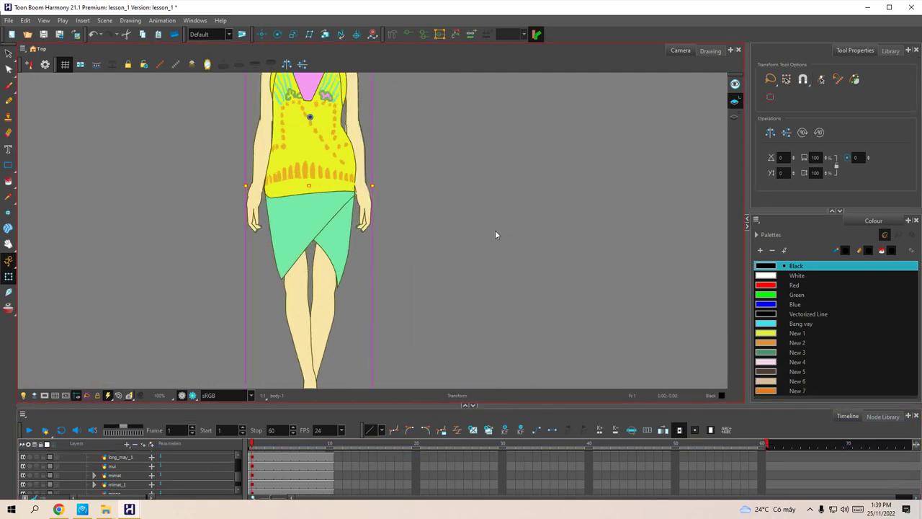
{"action": "left_click_drag", "start_coordinate": [408, 232], "coordinate": [521, 286]}
{"action": "left_click_drag", "start_coordinate": [464, 116], "coordinate": [513, 269]}
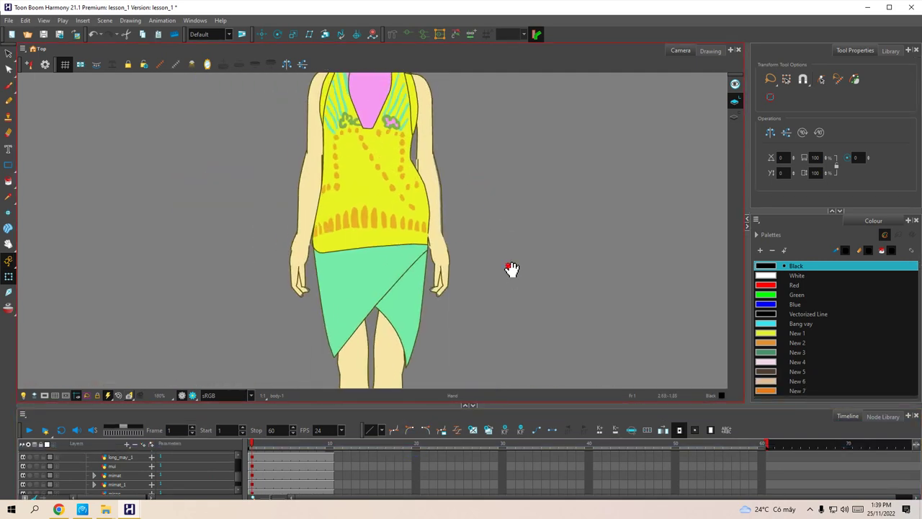
{"action": "left_click_drag", "start_coordinate": [498, 141], "coordinate": [491, 183]}
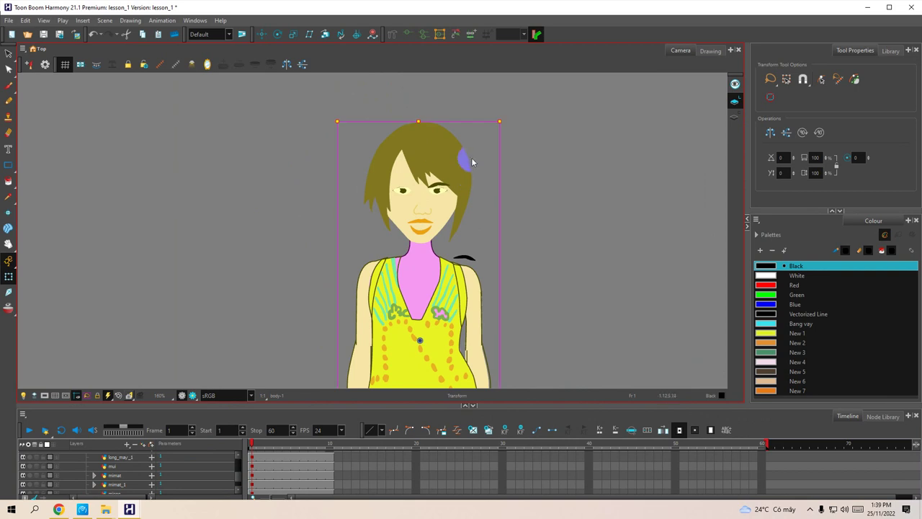
{"action": "left_click", "coordinate": [443, 156]}
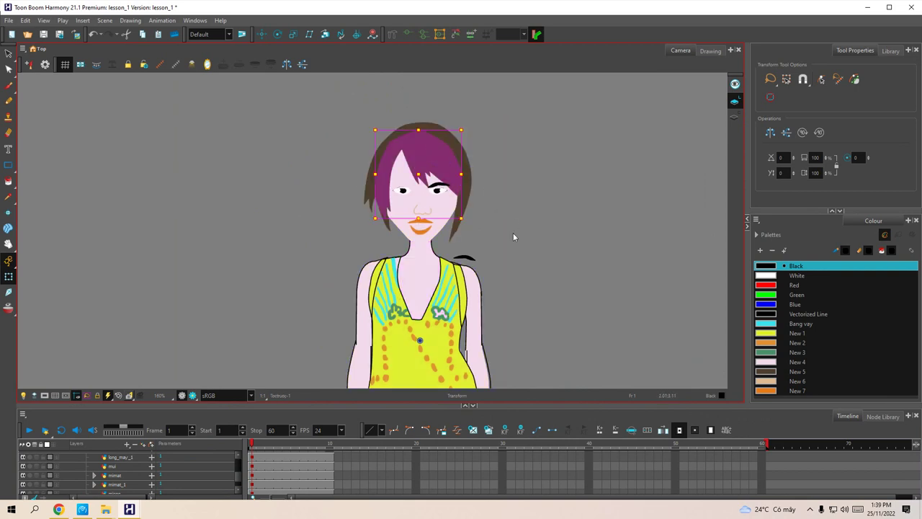
Activate the Rigging tool in Free Form Mode for the front hair.
{"action": "left_click_drag", "start_coordinate": [513, 233], "coordinate": [511, 226]}
{"action": "left_click", "coordinate": [389, 35]}
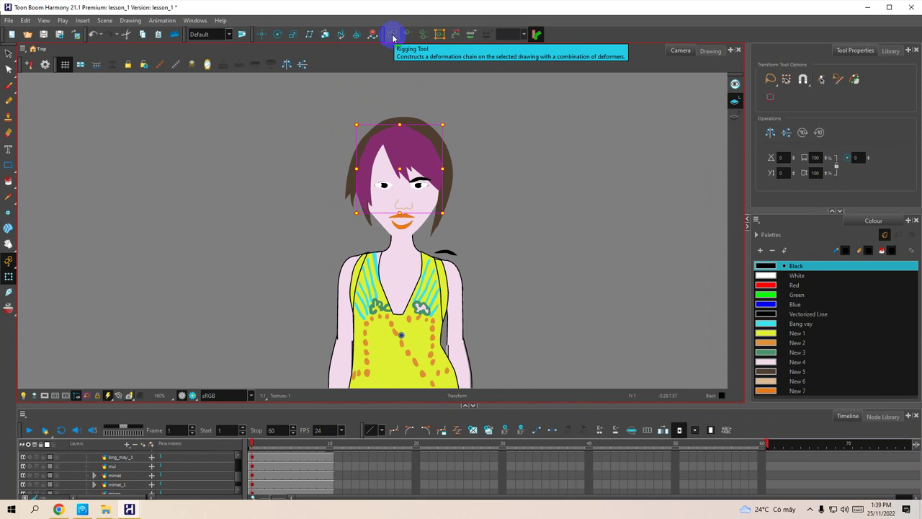
{"action": "left_click", "coordinate": [393, 36]}
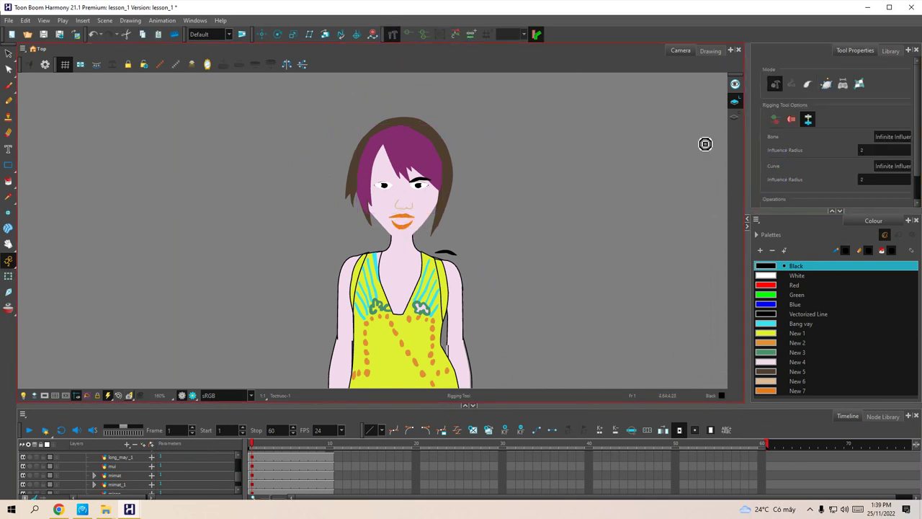
{"action": "left_click", "coordinate": [858, 85]}
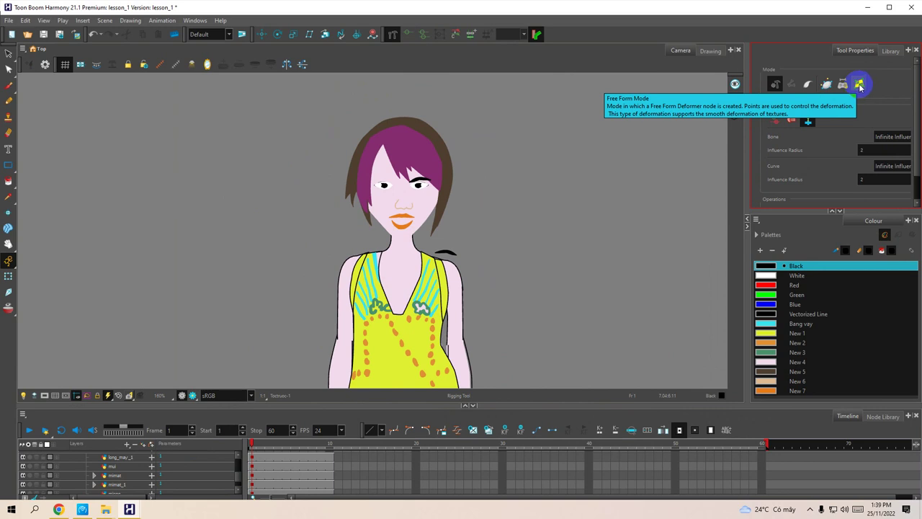
{"action": "left_click", "coordinate": [859, 85]}
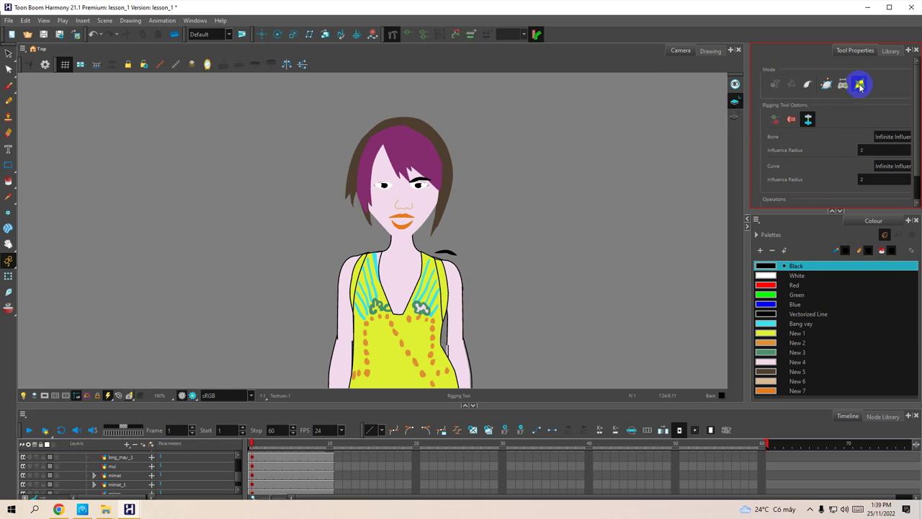
Place free form deformation points around the front hair's outer edge, along the fringe and at its tips.
{"action": "scroll", "coordinate": [366, 212], "scroll_direction": "up", "scroll_amount": 2}
{"action": "left_click_drag", "start_coordinate": [441, 203], "coordinate": [423, 188]}
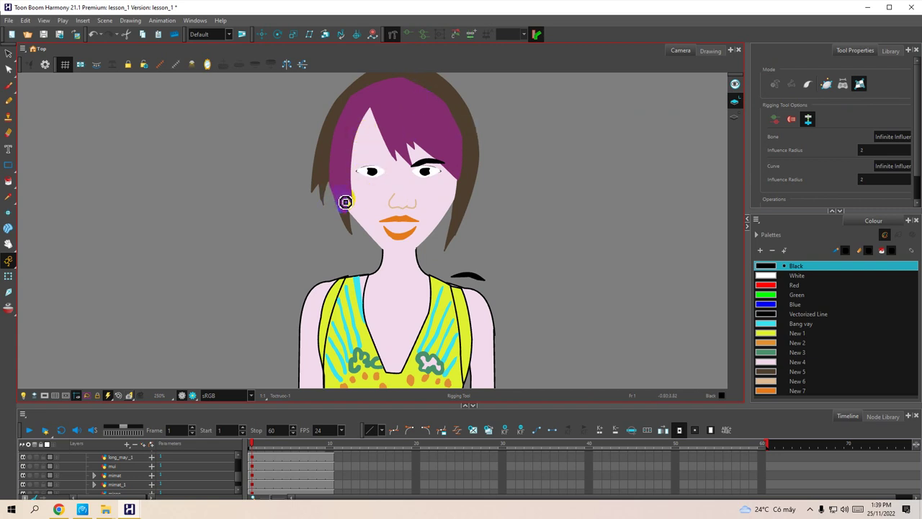
{"action": "left_click", "coordinate": [345, 209]}
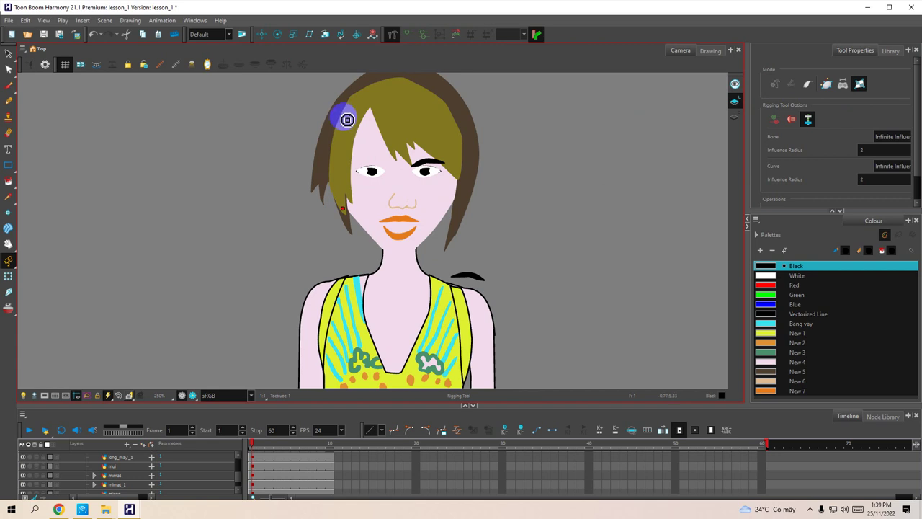
{"action": "left_click", "coordinate": [398, 83]}
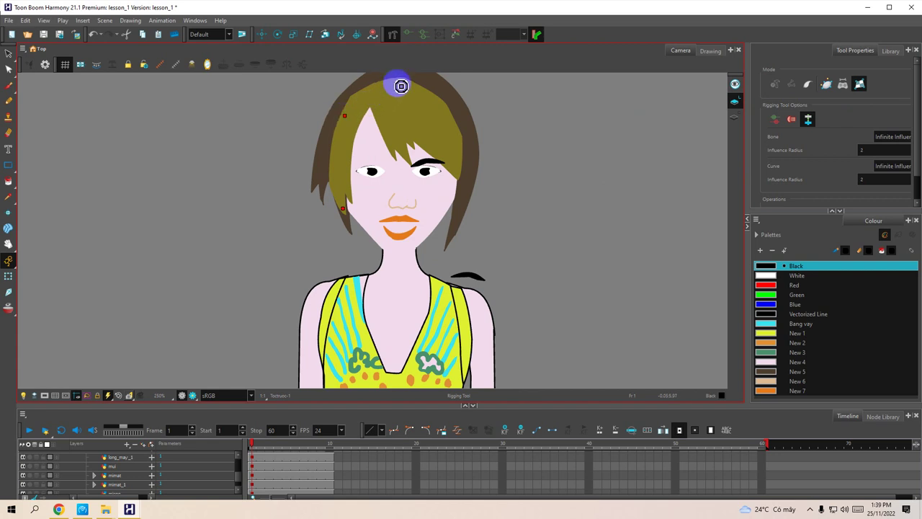
{"action": "left_click", "coordinate": [445, 109]}
{"action": "left_click", "coordinate": [457, 174]}
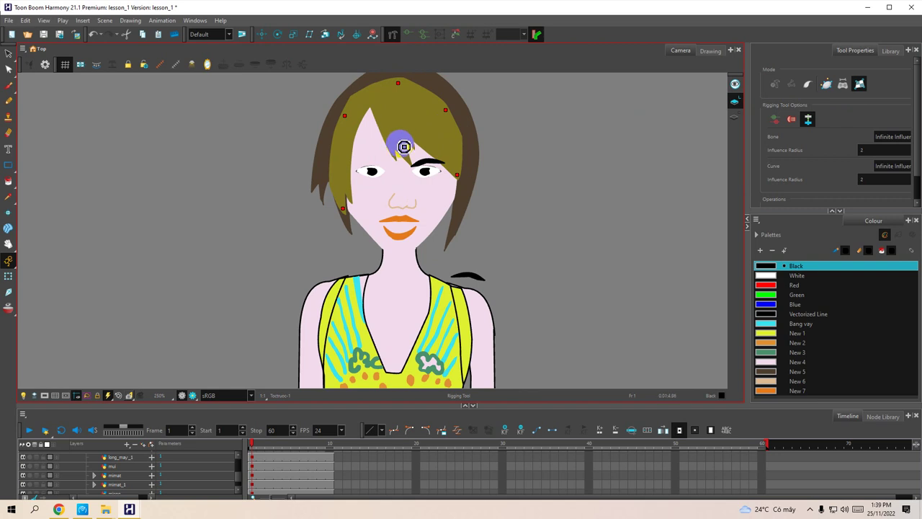
{"action": "left_click", "coordinate": [416, 134]}
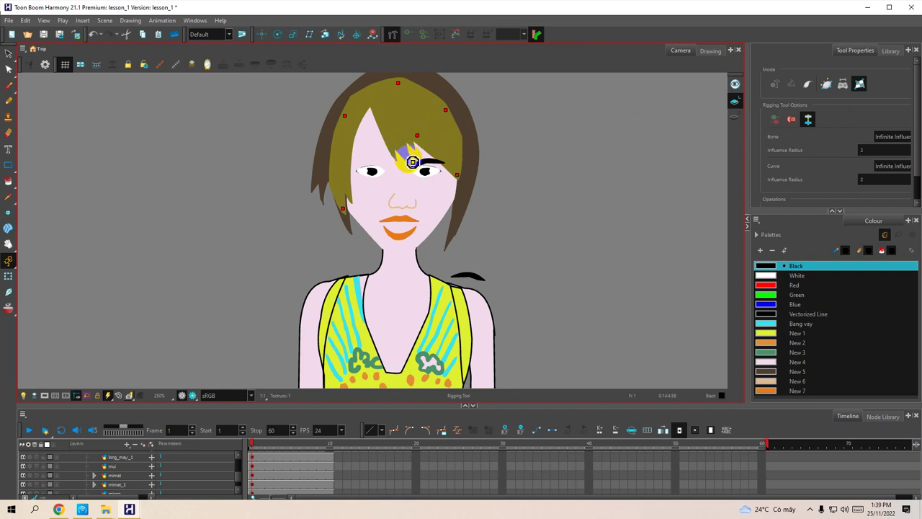
{"action": "left_click", "coordinate": [410, 161]}
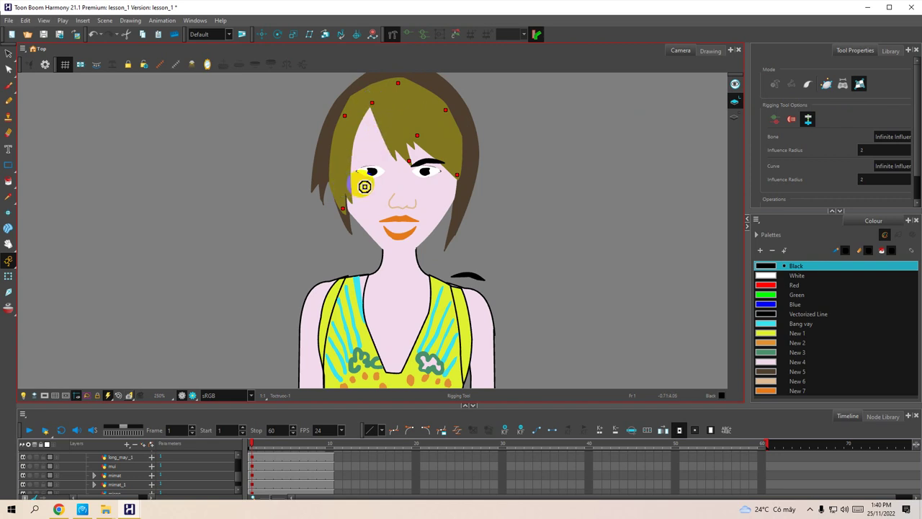
Enlarge the timeline, select the back hair layer Tocsau and save the scene.
{"action": "scroll", "coordinate": [494, 189], "scroll_direction": "down", "scroll_amount": 3}
{"action": "scroll", "coordinate": [528, 190], "scroll_direction": "up", "scroll_amount": 2}
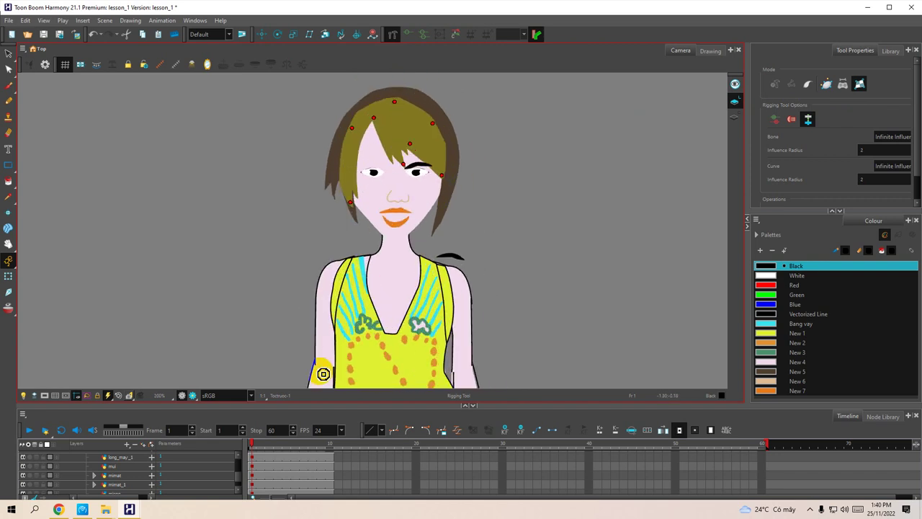
{"action": "left_click_drag", "start_coordinate": [235, 404], "coordinate": [226, 353]}
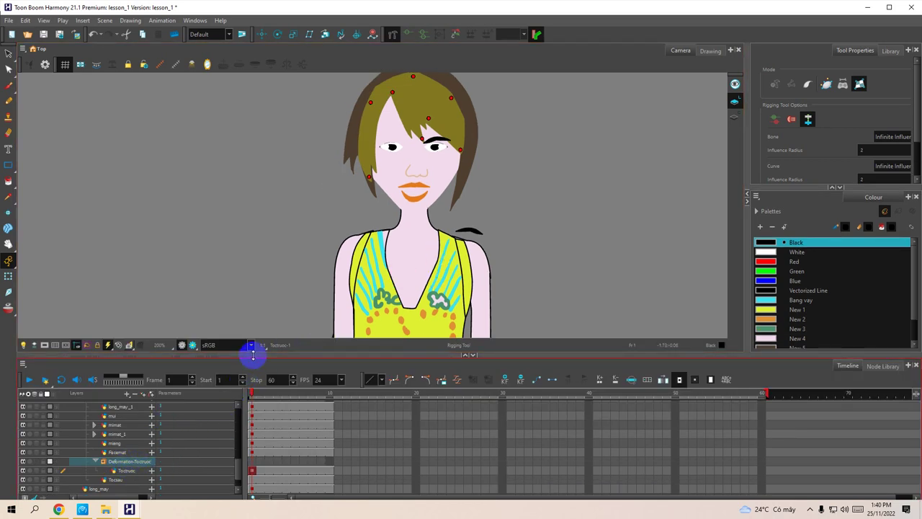
{"action": "left_click_drag", "start_coordinate": [252, 355], "coordinate": [252, 315]}
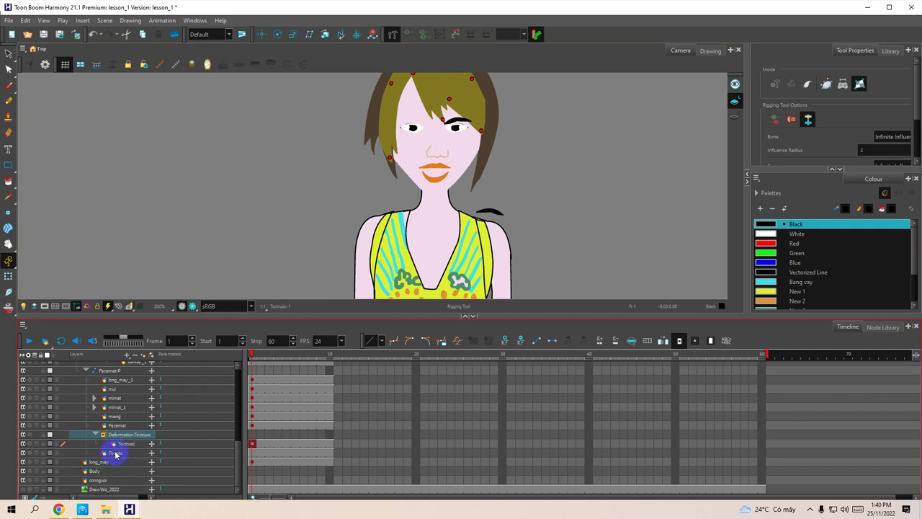
{"action": "left_click", "coordinate": [116, 454]}
{"action": "key", "text": "space"}
{"action": "left_click_drag", "start_coordinate": [561, 150], "coordinate": [547, 200]}
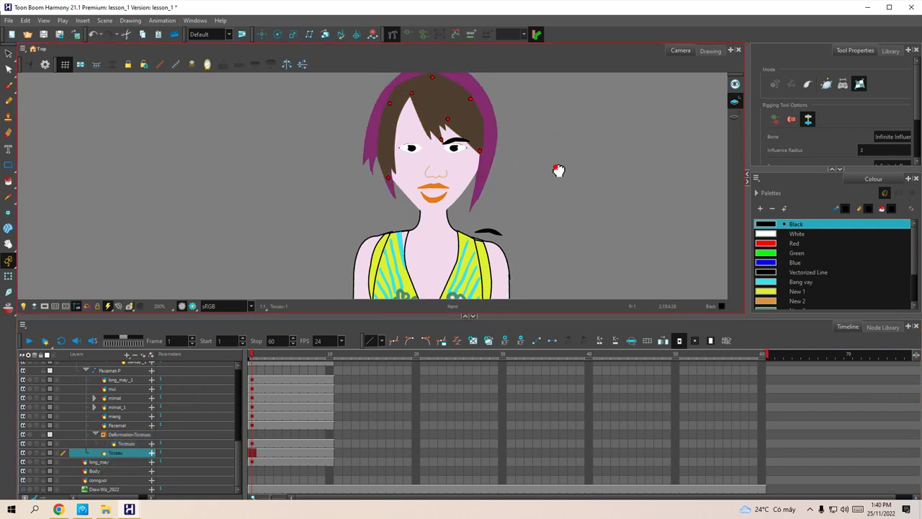
{"action": "key", "text": "ctrl+s"}
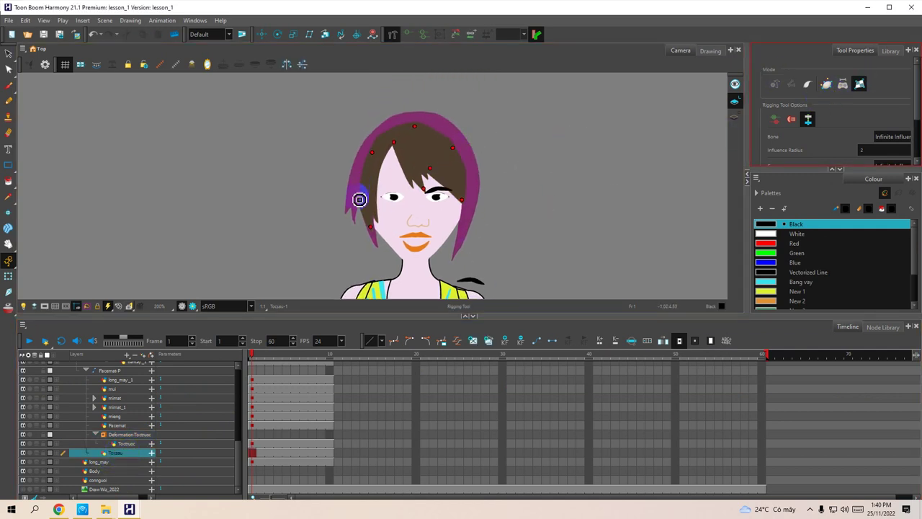
Place free form deformation points around the back hair Tocsau, along both sides, over the crown and at the lower tips.
{"action": "left_click", "coordinate": [353, 208]}
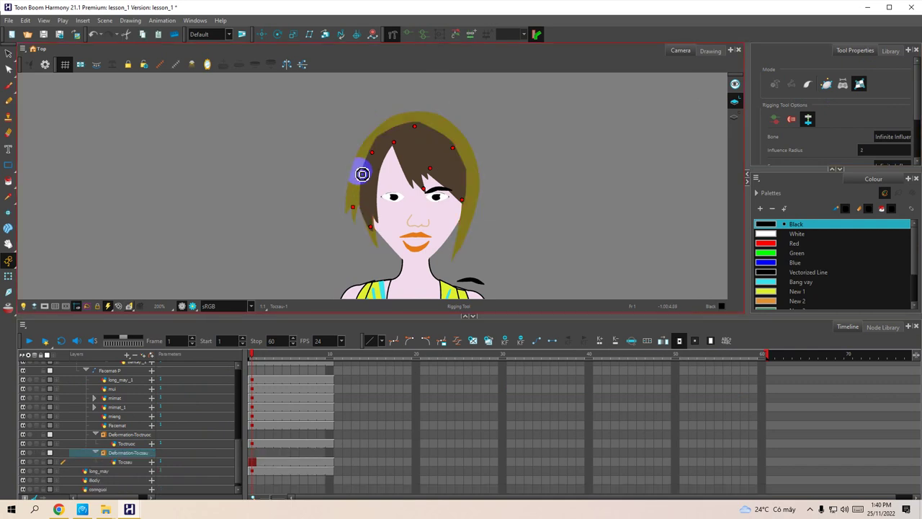
{"action": "left_click", "coordinate": [367, 156]}
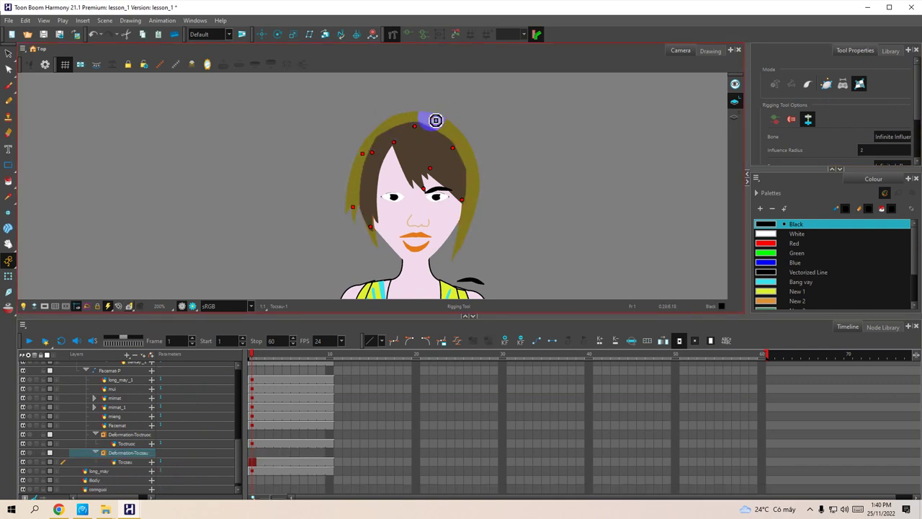
{"action": "left_click", "coordinate": [431, 117]}
{"action": "left_click", "coordinate": [471, 158]}
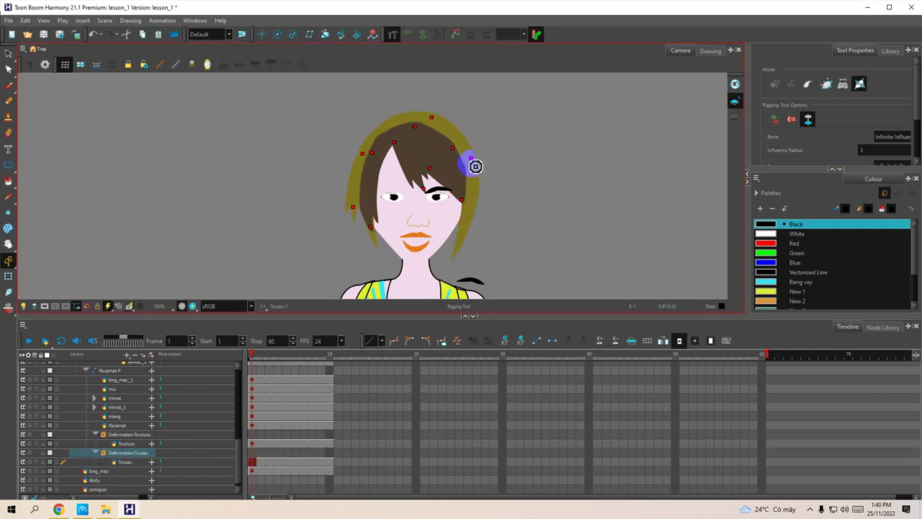
{"action": "left_click", "coordinate": [457, 247]}
{"action": "left_click_drag", "start_coordinate": [492, 265], "coordinate": [496, 239]}
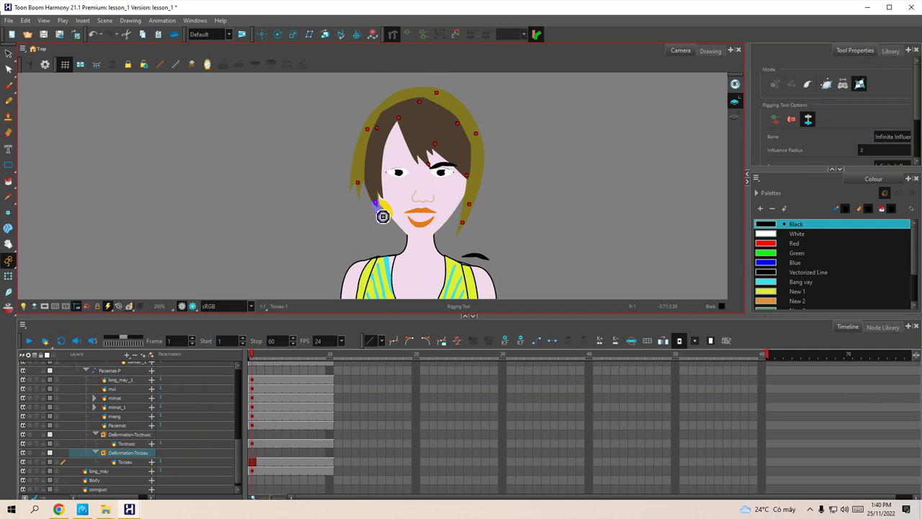
{"action": "left_click", "coordinate": [378, 213]}
Examine the figure from the rigged hair down to the feet and the layers beneath the hair deformations.
{"action": "left_click_drag", "start_coordinate": [512, 241], "coordinate": [518, 191]}
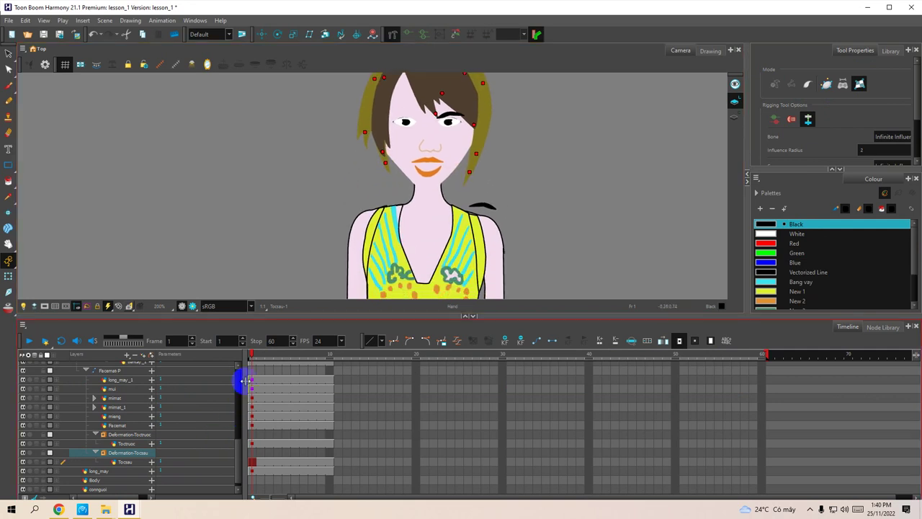
{"action": "mouse_move", "coordinate": [248, 371]}
{"action": "left_mouse_down"}
{"action": "mouse_move", "coordinate": [249, 363]}
{"action": "mouse_move", "coordinate": [242, 417]}
{"action": "mouse_move", "coordinate": [261, 370]}
{"action": "left_mouse_up"}
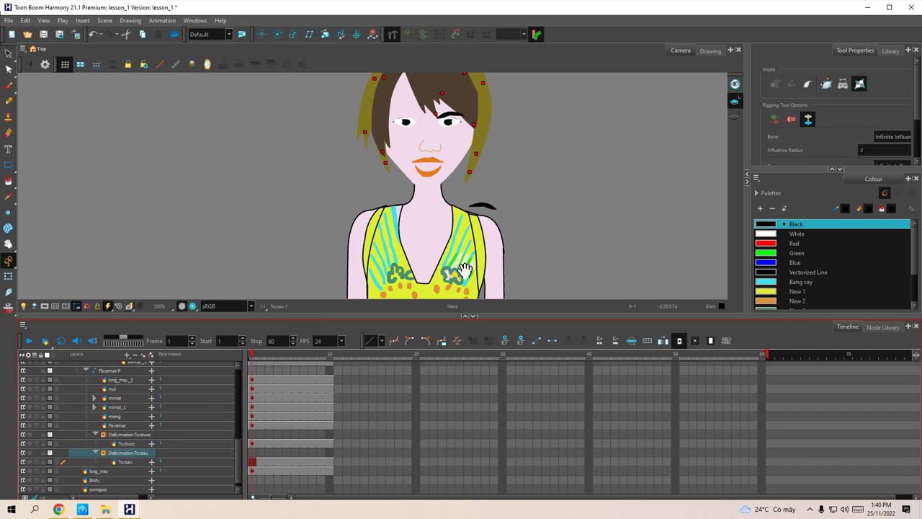
{"action": "left_click_drag", "start_coordinate": [421, 316], "coordinate": [425, 370]}
{"action": "left_click_drag", "start_coordinate": [461, 308], "coordinate": [474, 203]}
{"action": "mouse_move", "coordinate": [438, 331]}
{"action": "left_mouse_down"}
{"action": "mouse_move", "coordinate": [453, 243]}
{"action": "mouse_move", "coordinate": [432, 247]}
{"action": "mouse_move", "coordinate": [419, 276]}
{"action": "mouse_move", "coordinate": [433, 224]}
{"action": "left_mouse_up"}
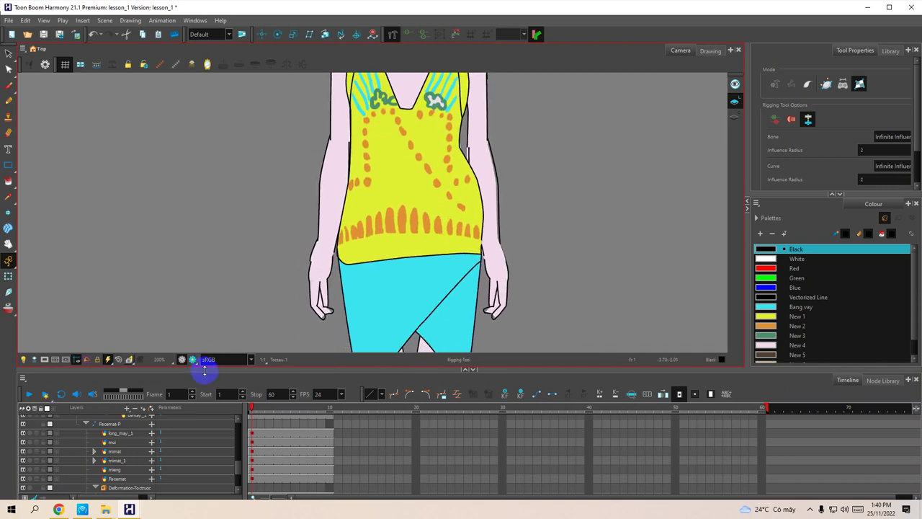
{"action": "left_click_drag", "start_coordinate": [205, 369], "coordinate": [218, 302]}
{"action": "scroll", "coordinate": [426, 246], "scroll_direction": "down", "scroll_amount": 4}
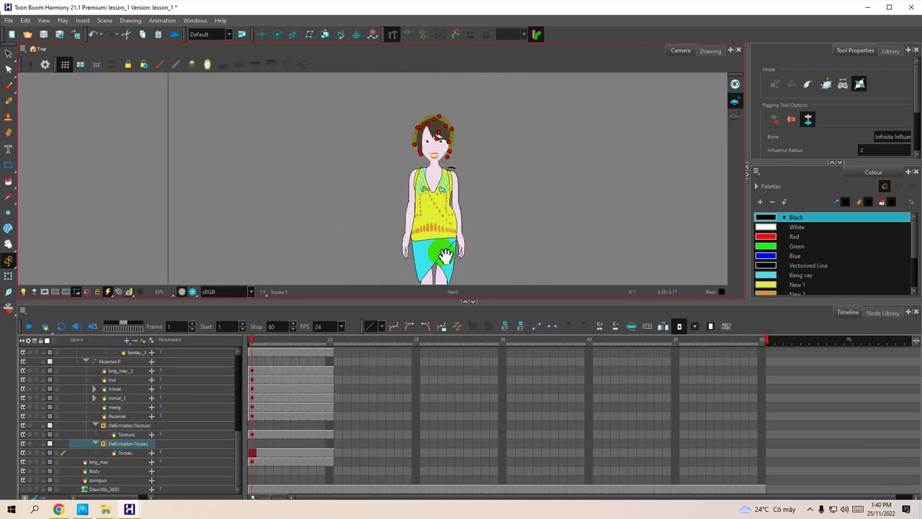
{"action": "left_click_drag", "start_coordinate": [445, 256], "coordinate": [435, 177]}
{"action": "mouse_move", "coordinate": [434, 235]}
{"action": "left_mouse_down"}
{"action": "mouse_move", "coordinate": [428, 206]}
{"action": "mouse_move", "coordinate": [420, 215]}
{"action": "left_mouse_up"}
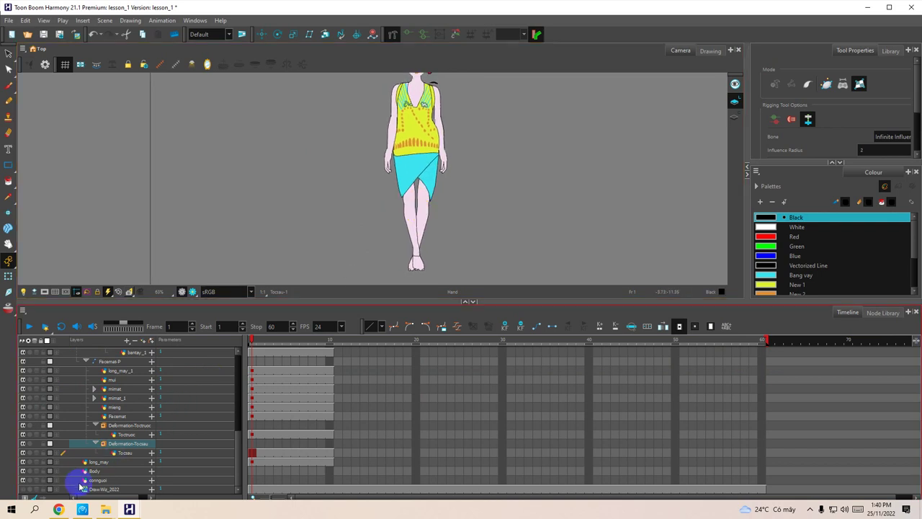
Check the separate leg pieces with the Transform tool, picking the shin chan_1 and the thigh dui_1.
{"action": "left_click", "coordinate": [9, 277]}
{"action": "left_click", "coordinate": [411, 206]}
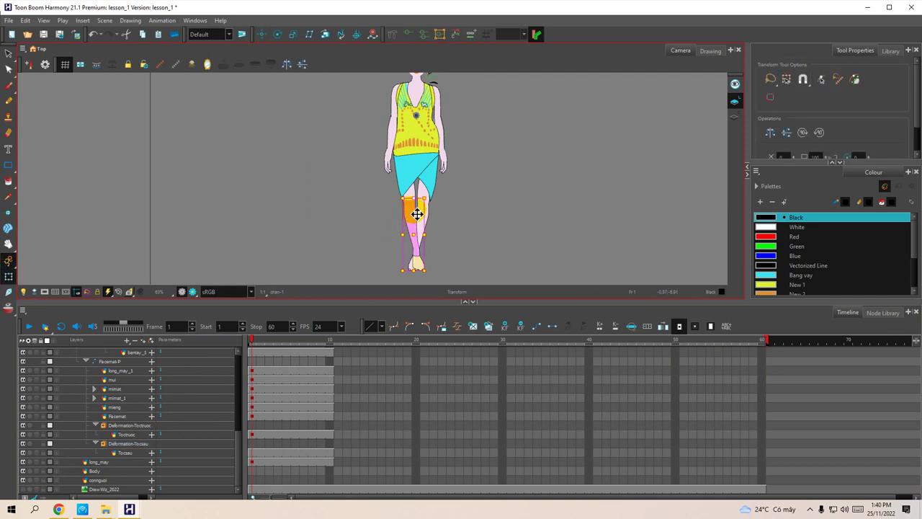
{"action": "left_click", "coordinate": [412, 198]}
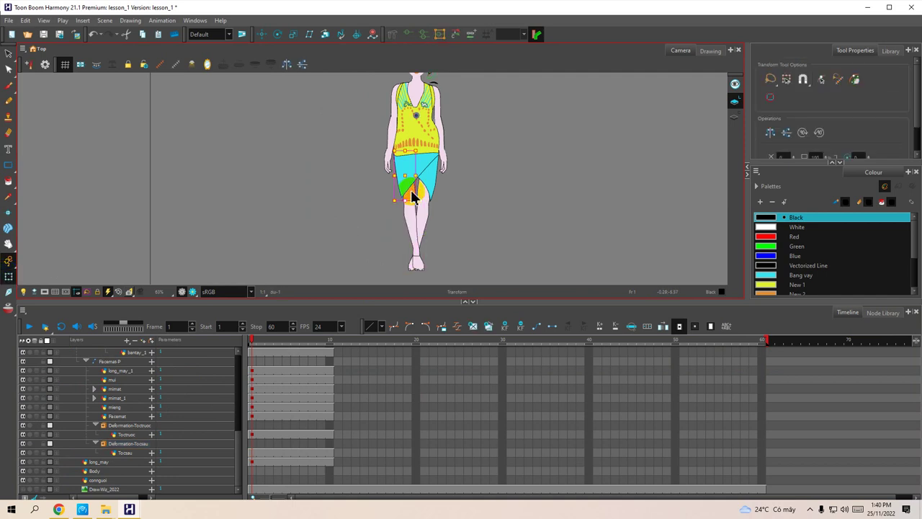
{"action": "left_click_drag", "start_coordinate": [415, 297], "coordinate": [413, 343]}
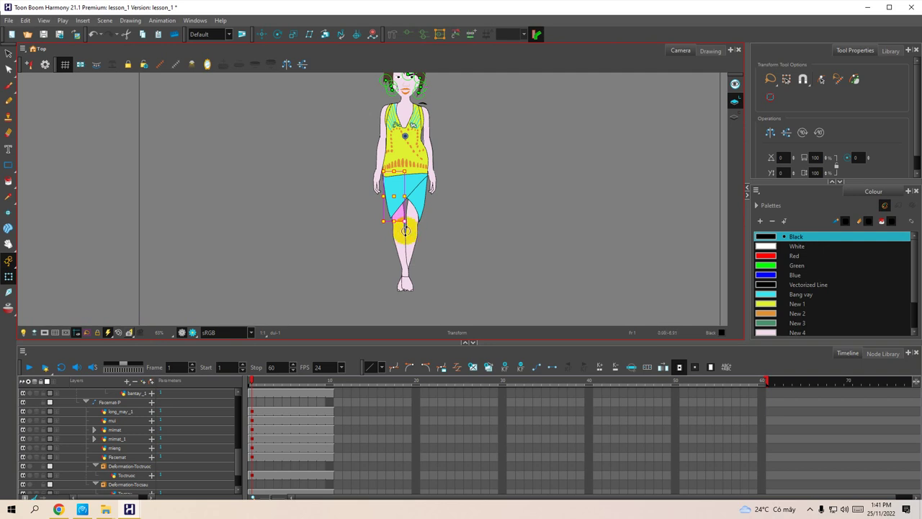
{"action": "scroll", "coordinate": [391, 236], "scroll_direction": "up", "scroll_amount": 3}
{"action": "left_click", "coordinate": [391, 240]}
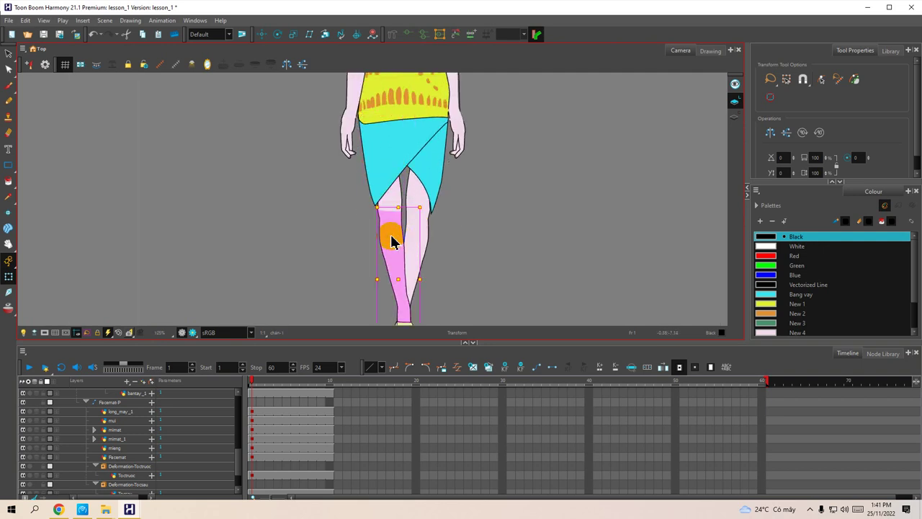
{"action": "left_click", "coordinate": [396, 196]}
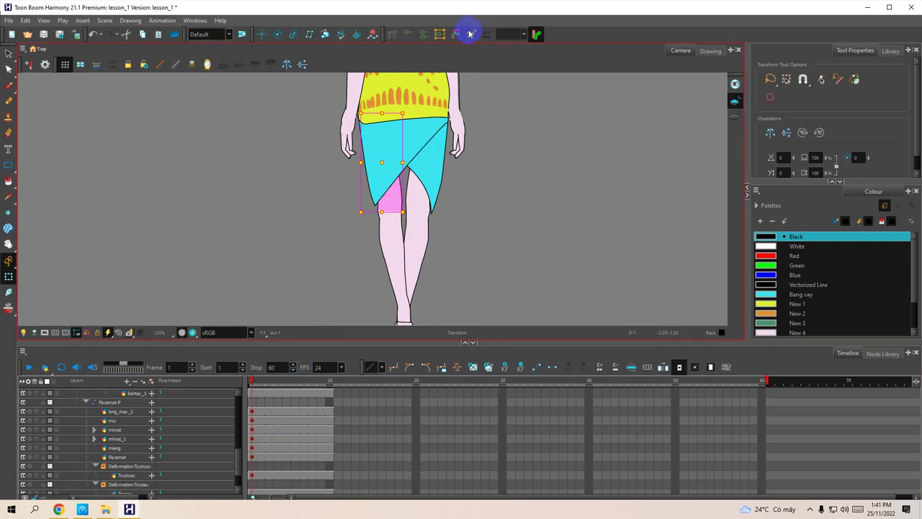
Activate the Rigging tool in Bone Mode for the thigh and widen the tool options to show the full influence settings.
{"action": "left_click", "coordinate": [391, 36]}
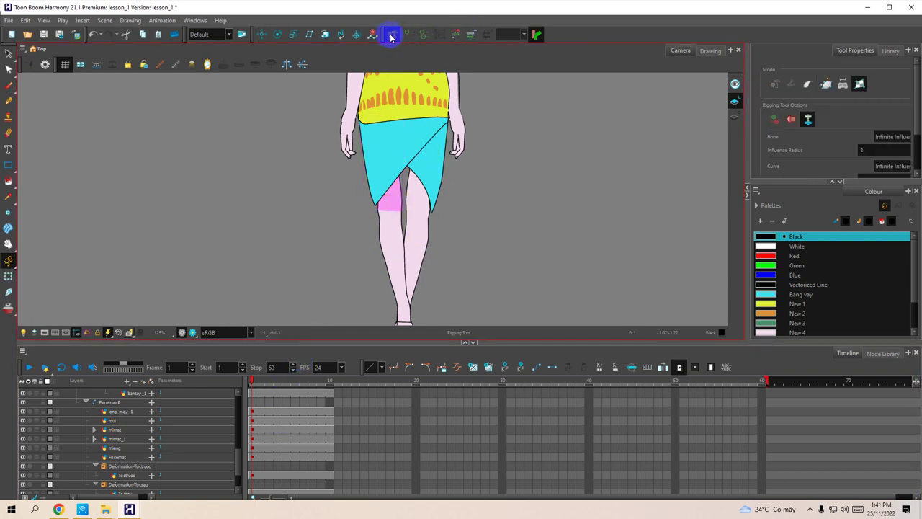
{"action": "left_click", "coordinate": [775, 86]}
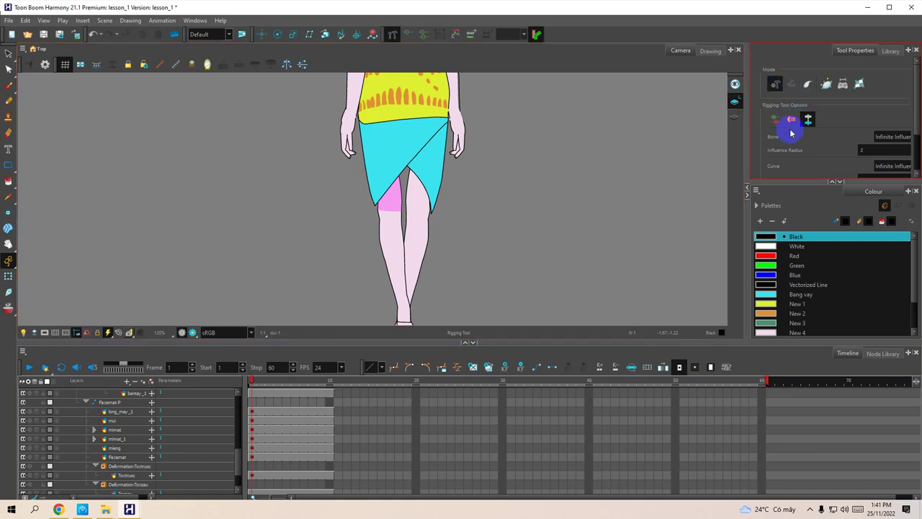
{"action": "left_click", "coordinate": [862, 149]}
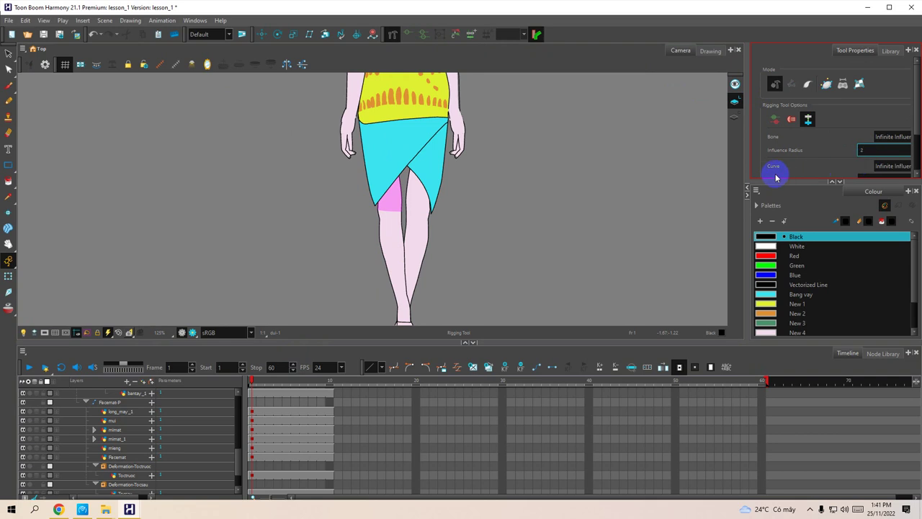
{"action": "double_click", "coordinate": [862, 150]}
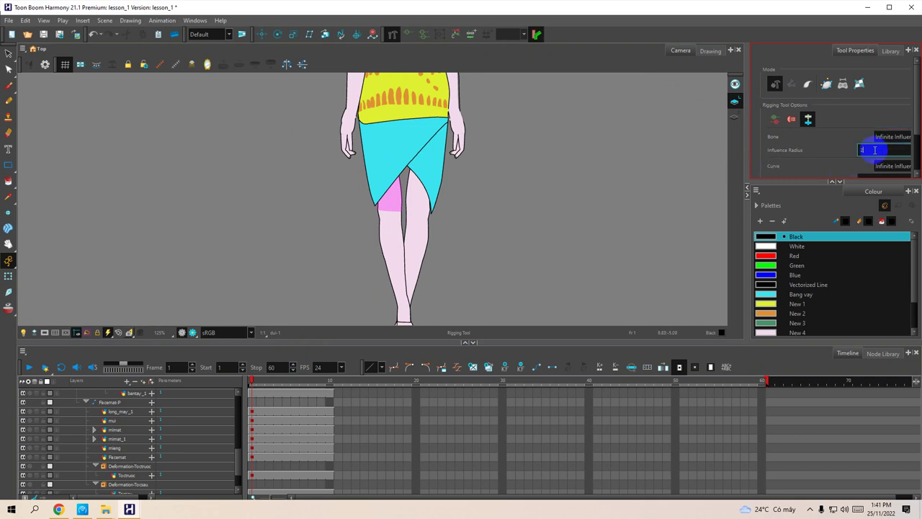
{"action": "left_click_drag", "start_coordinate": [746, 148], "coordinate": [652, 149]}
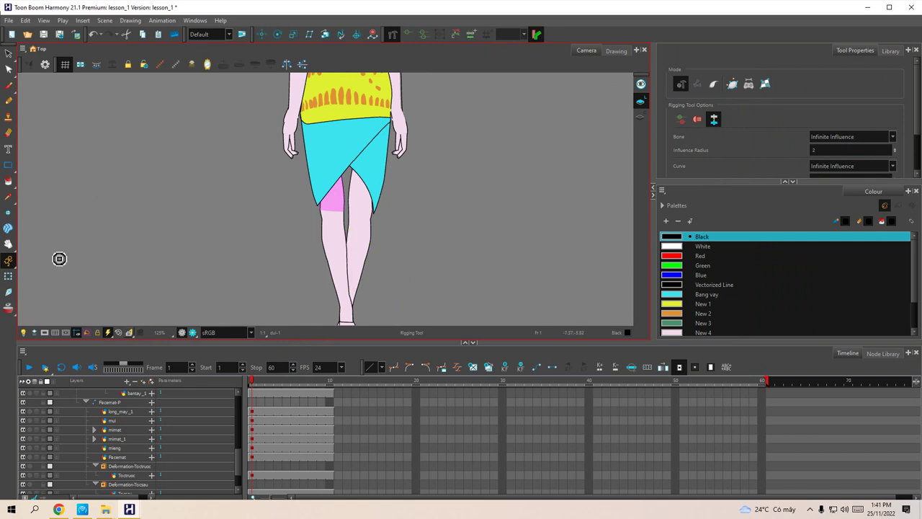
Reselect the thigh drawing dui_1 with the Transform tool and open the Node View in a large window.
{"action": "left_click", "coordinate": [9, 276]}
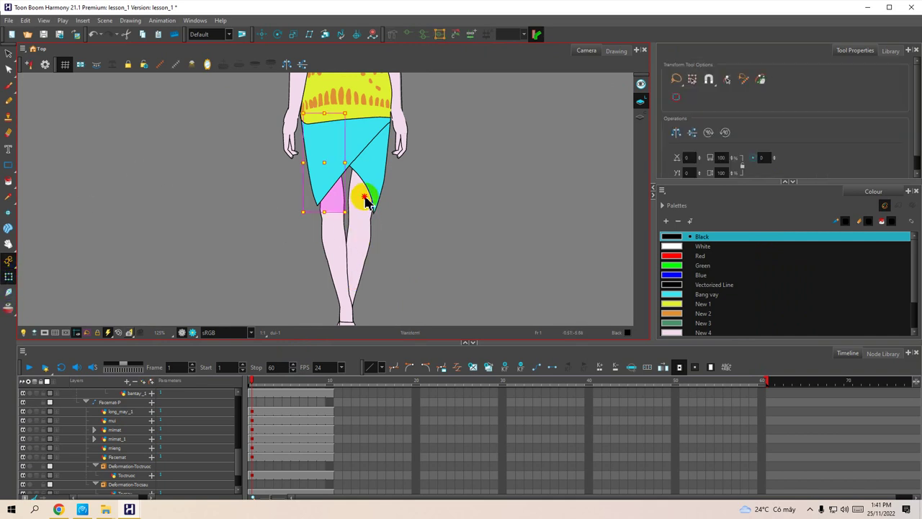
{"action": "left_click", "coordinate": [363, 197]}
{"action": "left_click", "coordinate": [331, 203]}
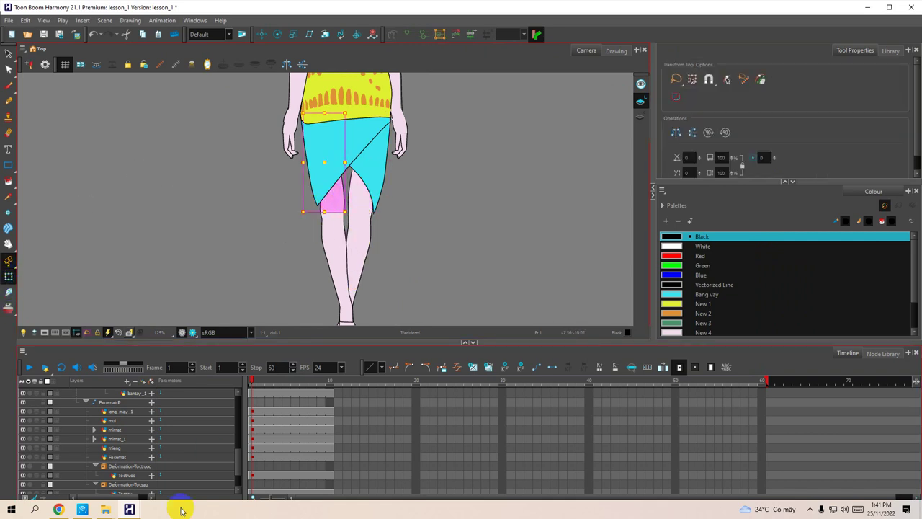
{"action": "left_click", "coordinate": [194, 20]}
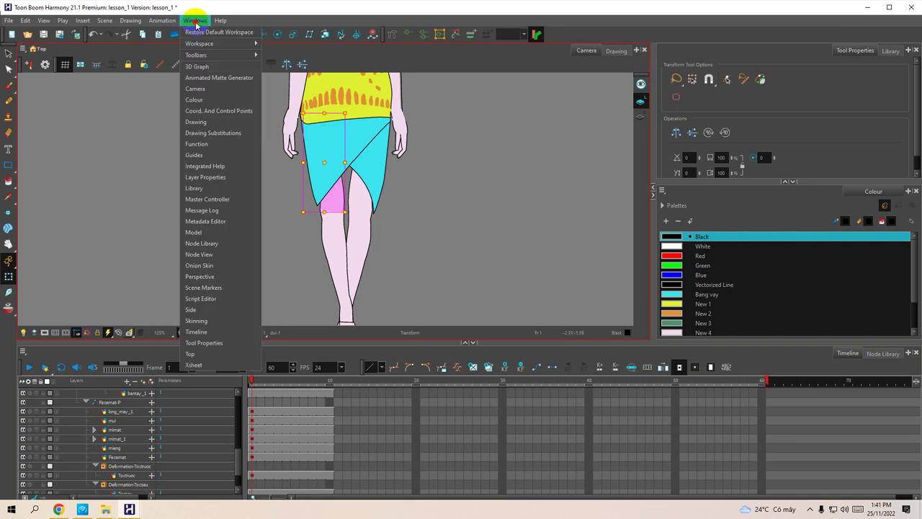
{"action": "left_click", "coordinate": [232, 254]}
{"action": "left_click_drag", "start_coordinate": [788, 287], "coordinate": [314, 165]}
{"action": "left_click", "coordinate": [356, 150]}
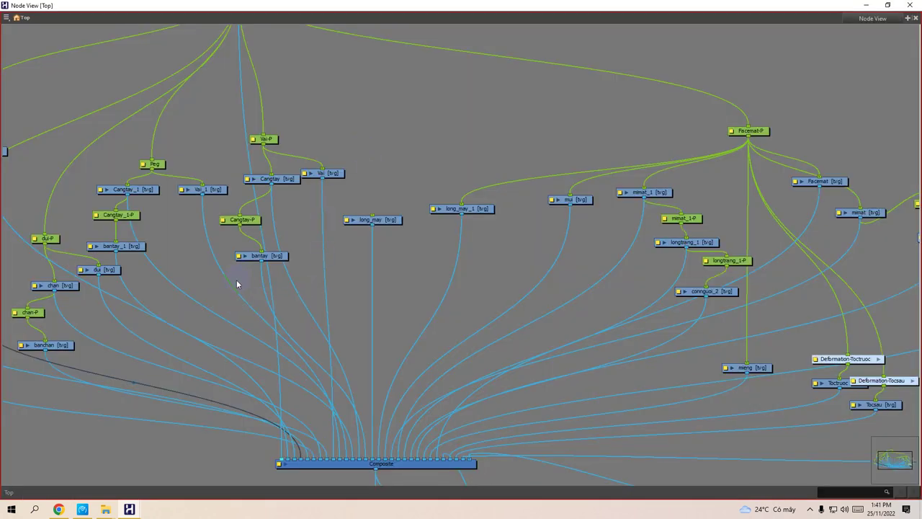
Space out the dui_1 and chan_1 nodes beneath their parent peg, select dui_1-P and minimize the Node View.
{"action": "left_click_drag", "start_coordinate": [236, 283], "coordinate": [575, 244]}
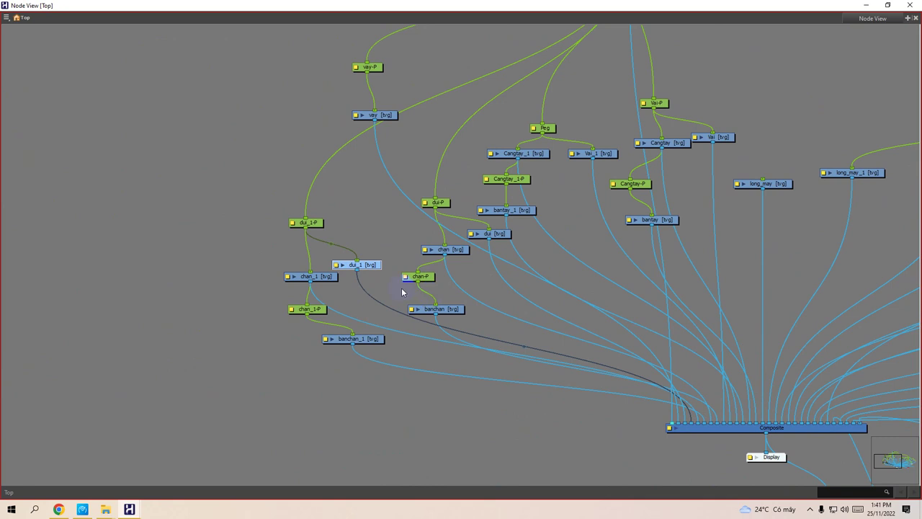
{"action": "scroll", "coordinate": [354, 301], "scroll_direction": "up", "scroll_amount": 3}
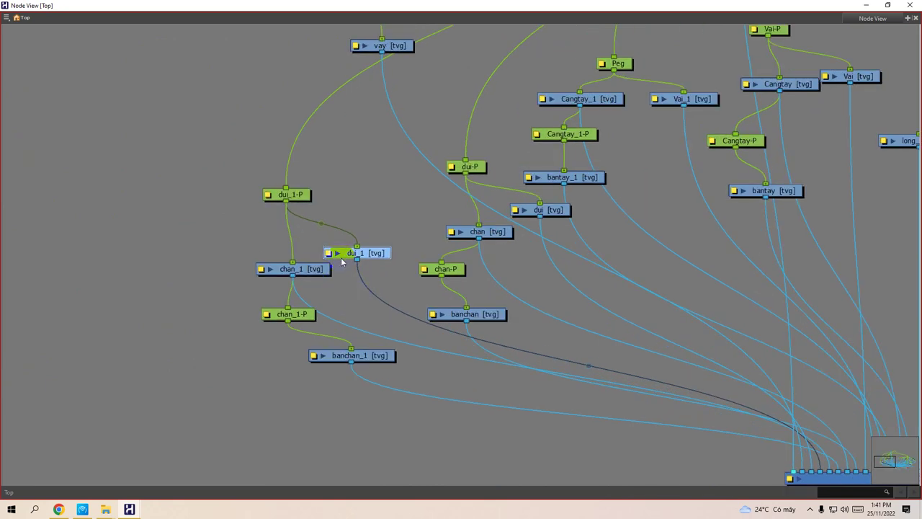
{"action": "left_click_drag", "start_coordinate": [350, 253], "coordinate": [365, 209]}
{"action": "left_click_drag", "start_coordinate": [318, 271], "coordinate": [300, 255]}
{"action": "left_click", "coordinate": [295, 194]}
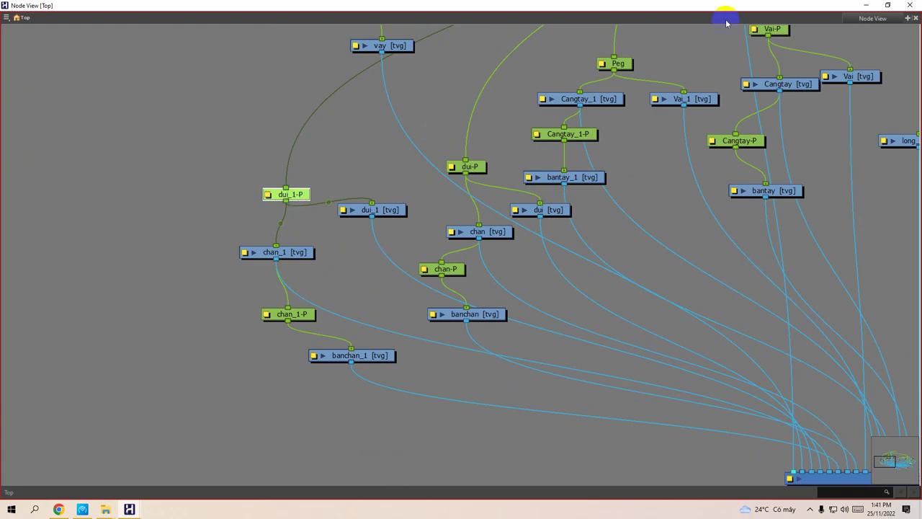
{"action": "left_click", "coordinate": [866, 5]}
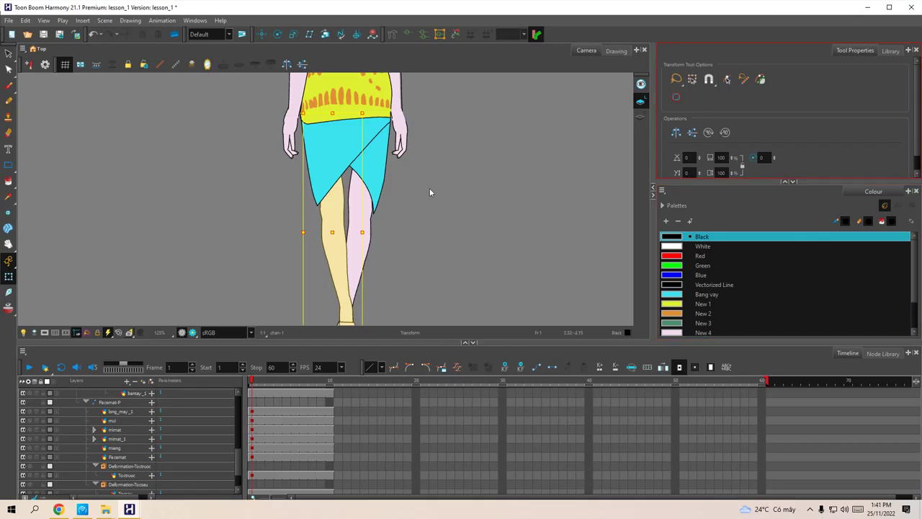
Enlarge the camera view on the selected leg and activate the Rigging tool with bone and curve influence radii of 4.
{"action": "left_click_drag", "start_coordinate": [303, 341], "coordinate": [302, 382]}
{"action": "left_click_drag", "start_coordinate": [424, 261], "coordinate": [395, 275]}
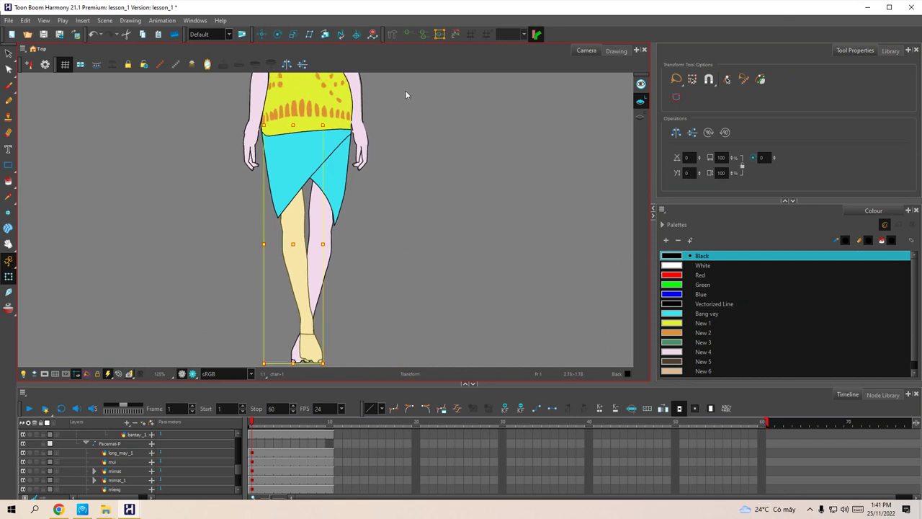
{"action": "left_click", "coordinate": [393, 34]}
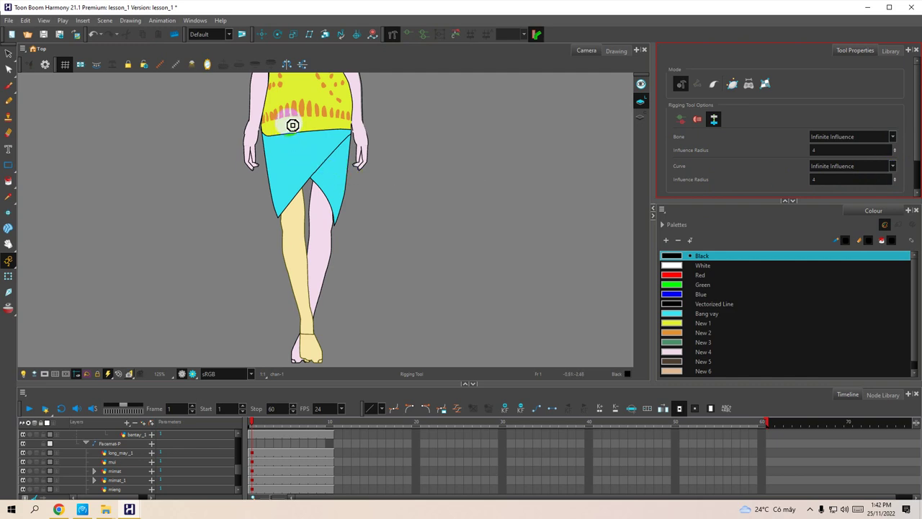
Build a bone chain down the dui_1 leg from the hip through the knee and ankle to the toes.
{"action": "left_click", "coordinate": [289, 120]}
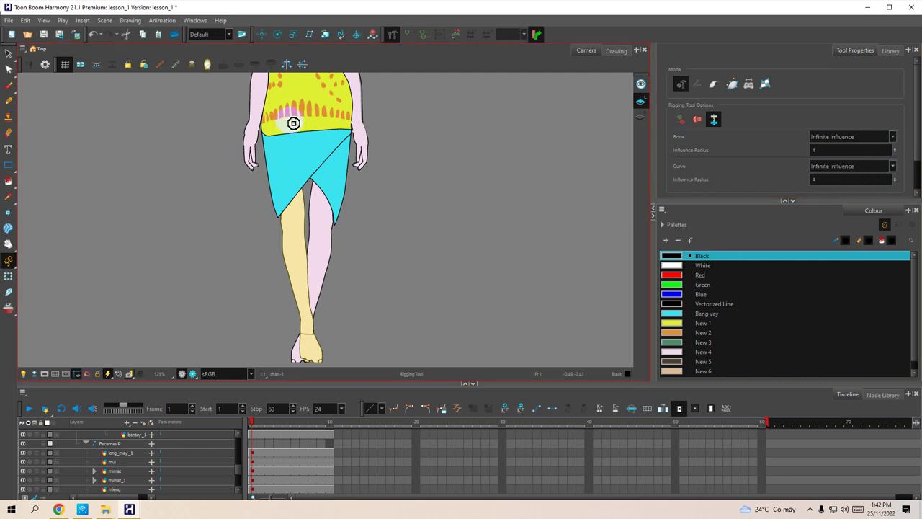
{"action": "left_click", "coordinate": [293, 218]}
{"action": "left_click_drag", "start_coordinate": [305, 269], "coordinate": [307, 247]}
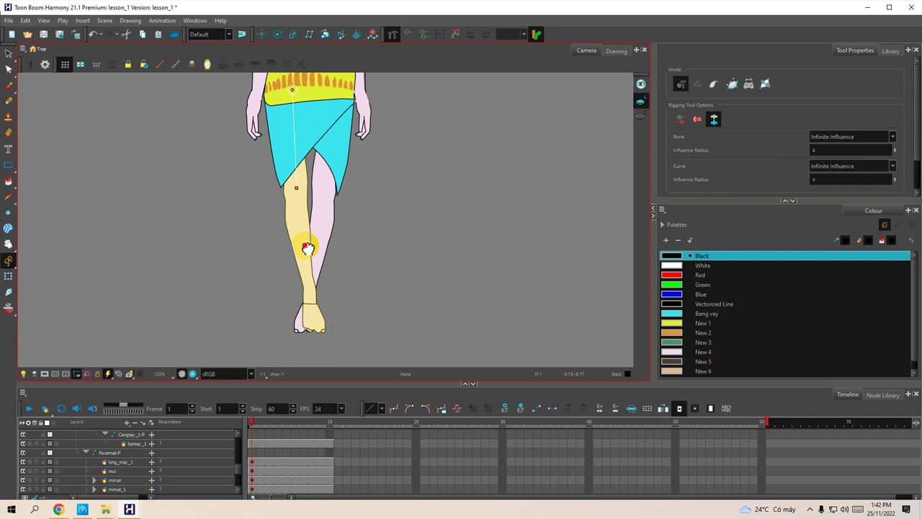
{"action": "left_click_drag", "start_coordinate": [307, 248], "coordinate": [305, 251]}
{"action": "left_click", "coordinate": [312, 286]}
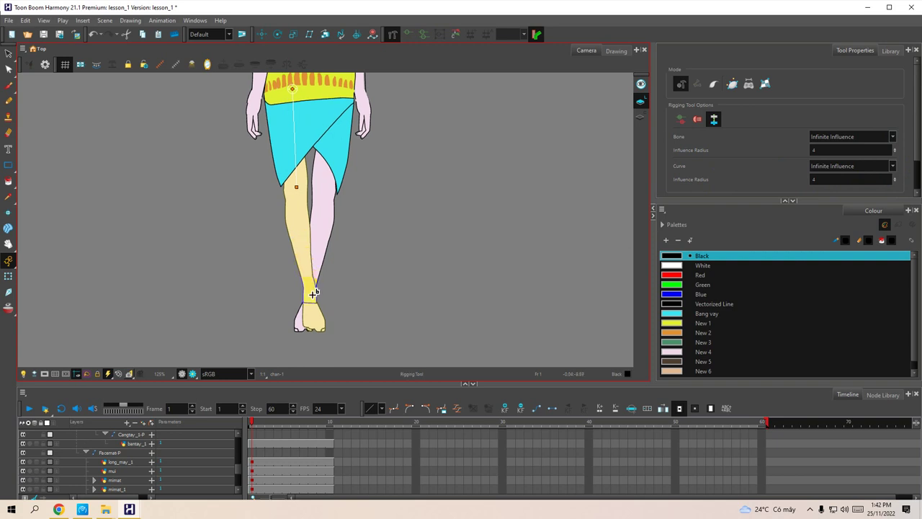
{"action": "left_click", "coordinate": [315, 294]}
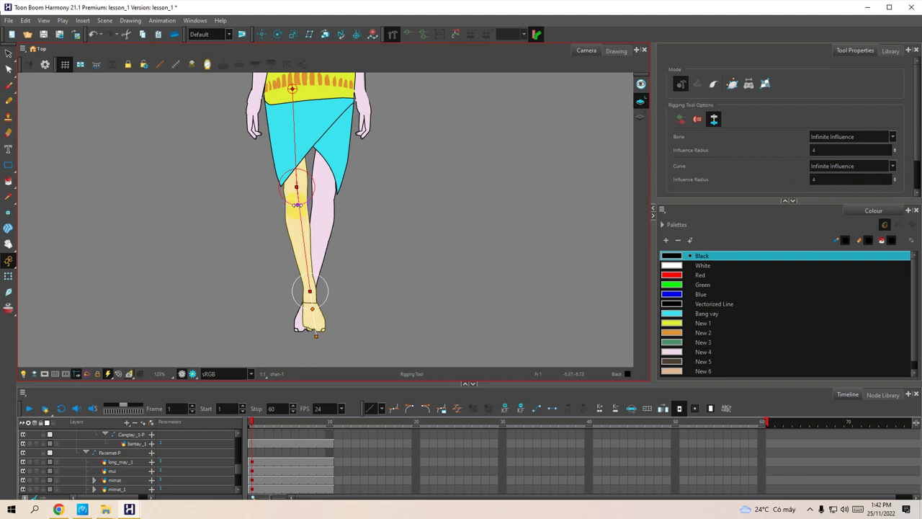
Adjust the joint articulation points just below the knee and ankle of the dui_1 leg.
{"action": "left_click", "coordinate": [298, 209]}
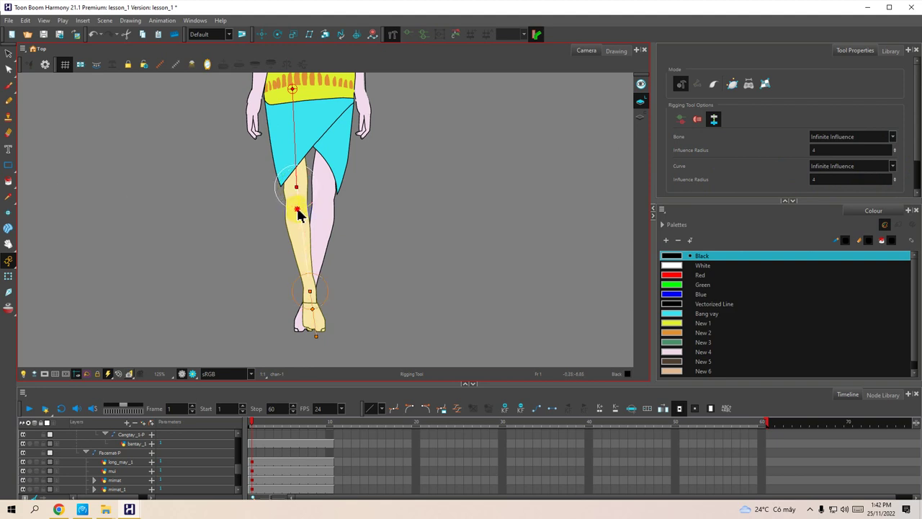
{"action": "left_click", "coordinate": [313, 309]}
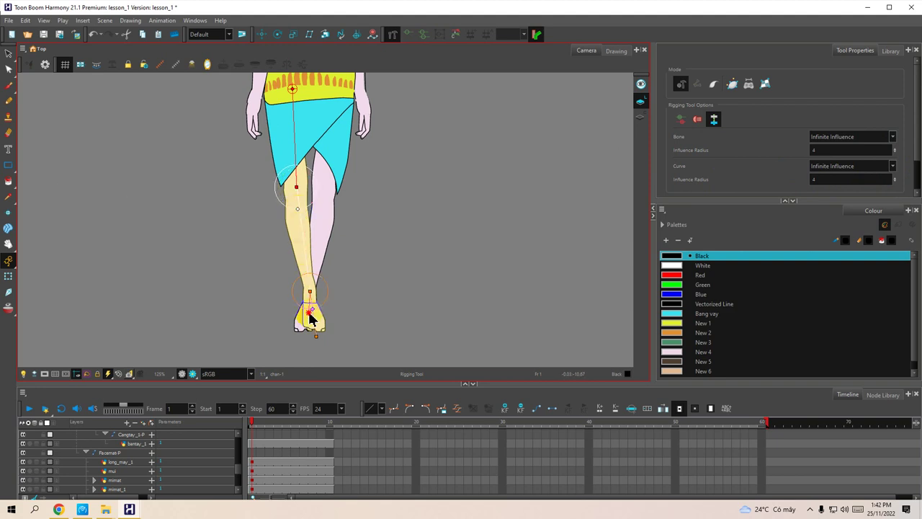
{"action": "left_click", "coordinate": [310, 315]}
{"action": "left_click", "coordinate": [312, 311]}
{"action": "left_click", "coordinate": [311, 311]}
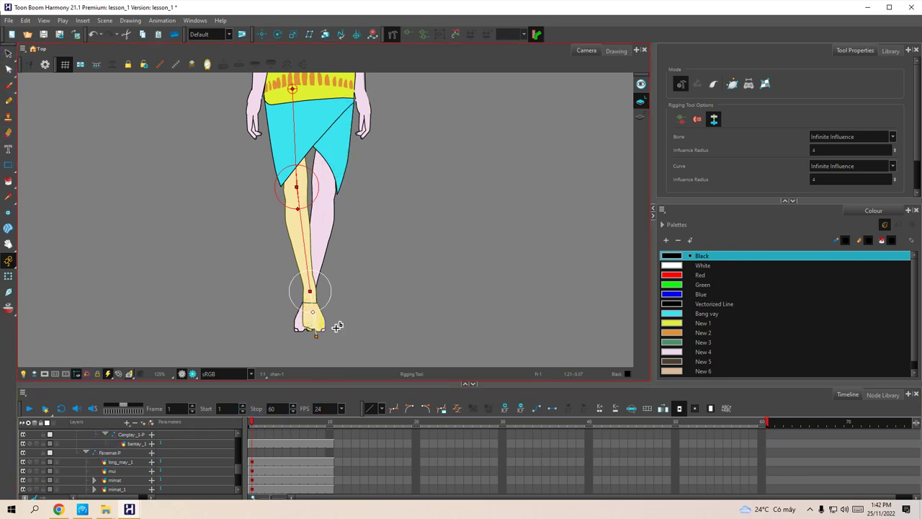
Select the other thigh with the Transform tool, select its parent peg dui-P in the Node View and minimize that window.
{"action": "left_click", "coordinate": [8, 53]}
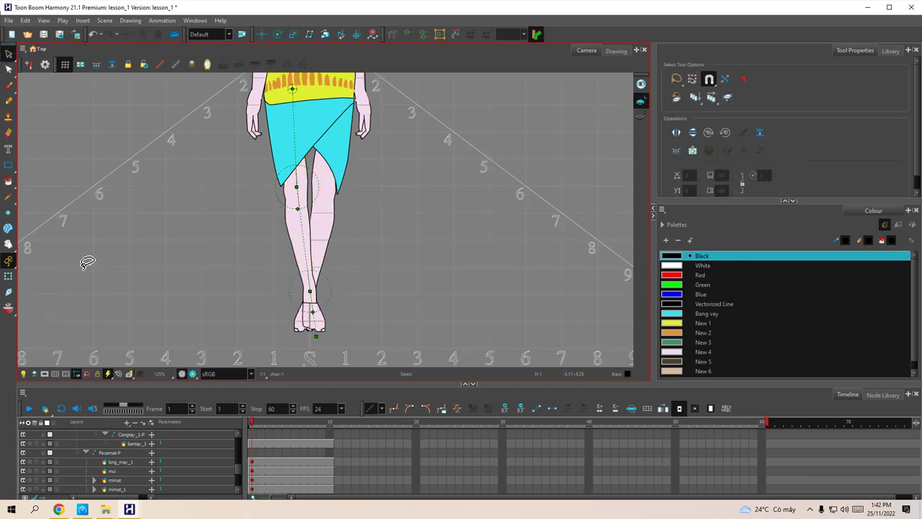
{"action": "left_click", "coordinate": [8, 276]}
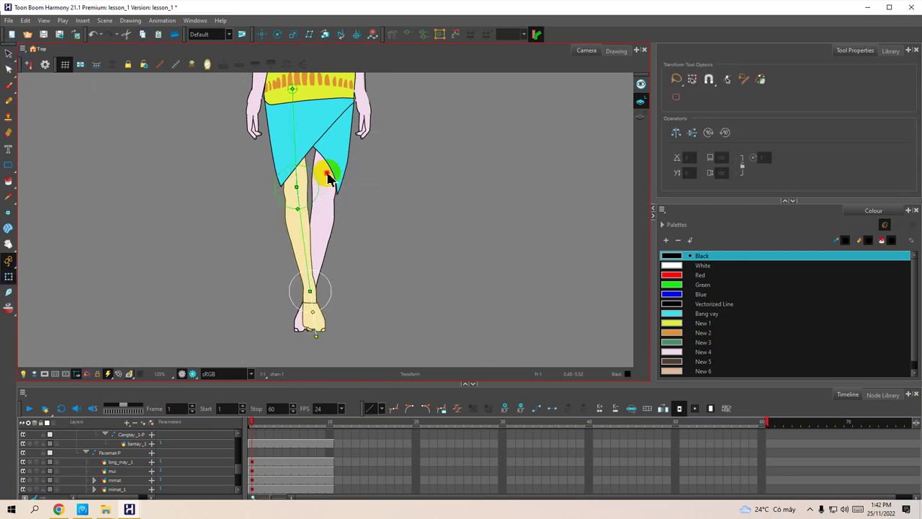
{"action": "left_click", "coordinate": [328, 178]}
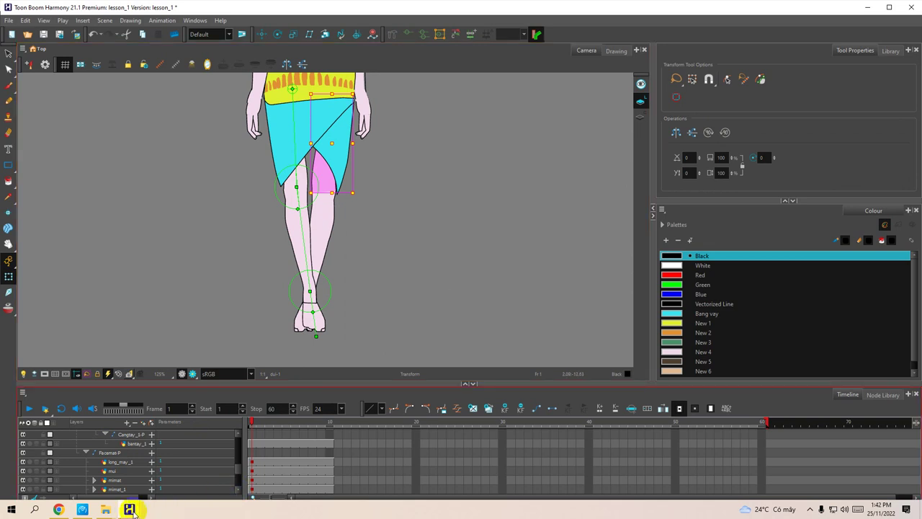
{"action": "mouse_move", "coordinate": [132, 509]}
{"action": "left_click", "coordinate": [242, 468]}
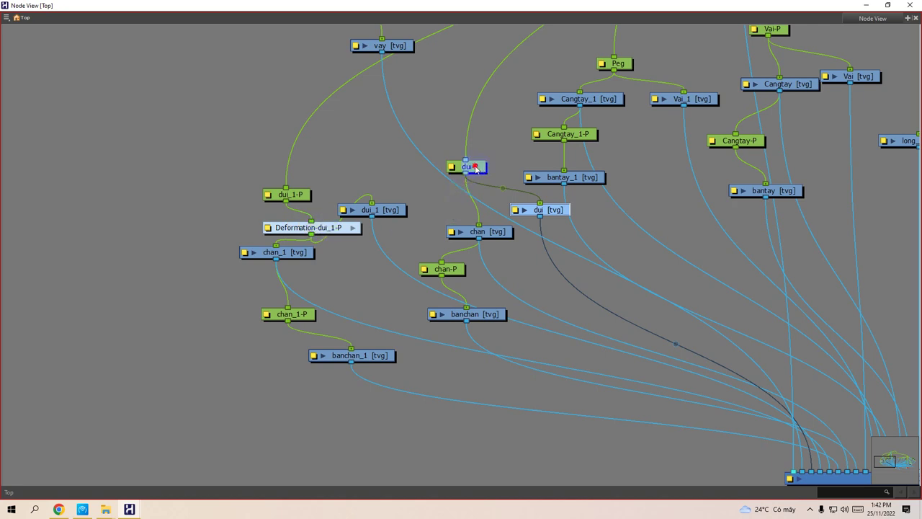
{"action": "left_click", "coordinate": [866, 5]}
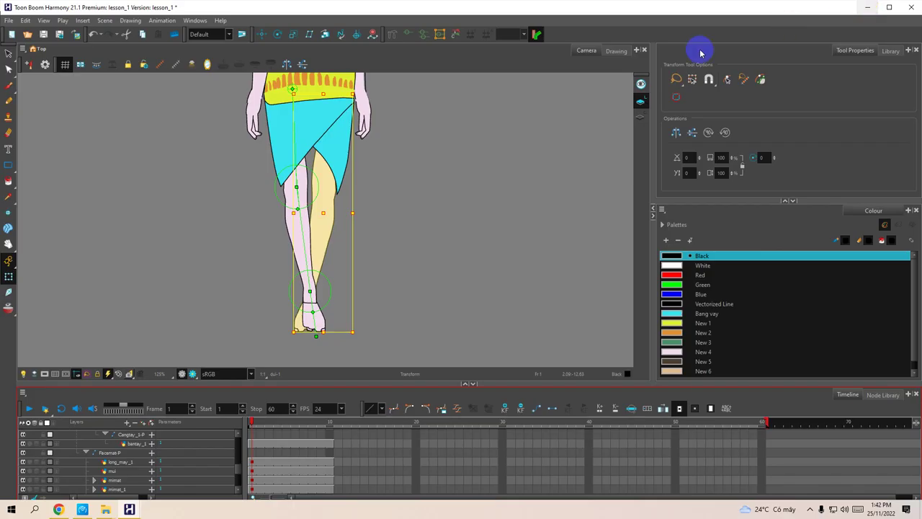
Activate the Rigging tool and build a bone chain down the dui leg from hip through knee and ankle to the foot.
{"action": "left_click_drag", "start_coordinate": [413, 154], "coordinate": [365, 185]}
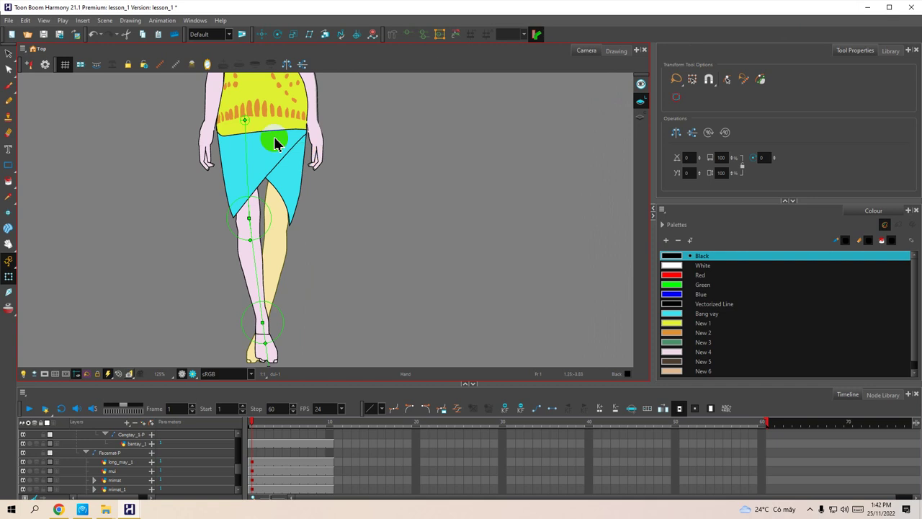
{"action": "left_click", "coordinate": [274, 142]}
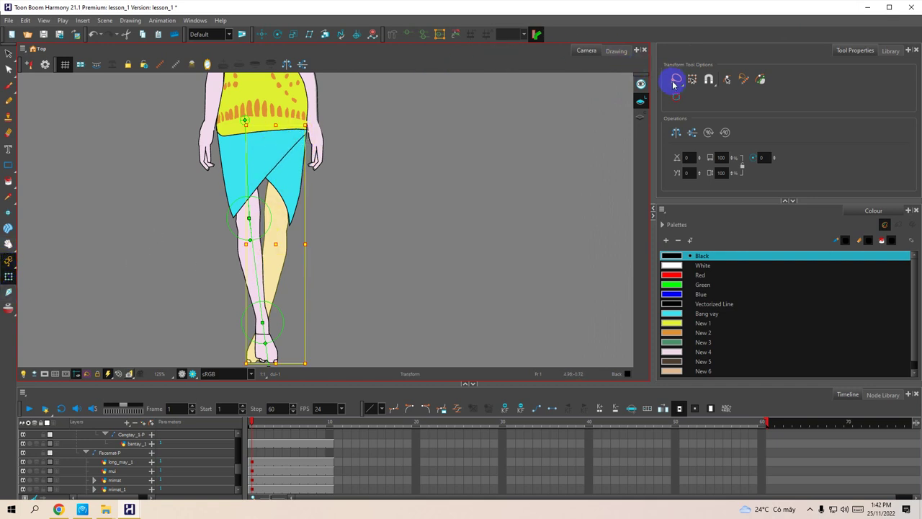
{"action": "left_click", "coordinate": [392, 36]}
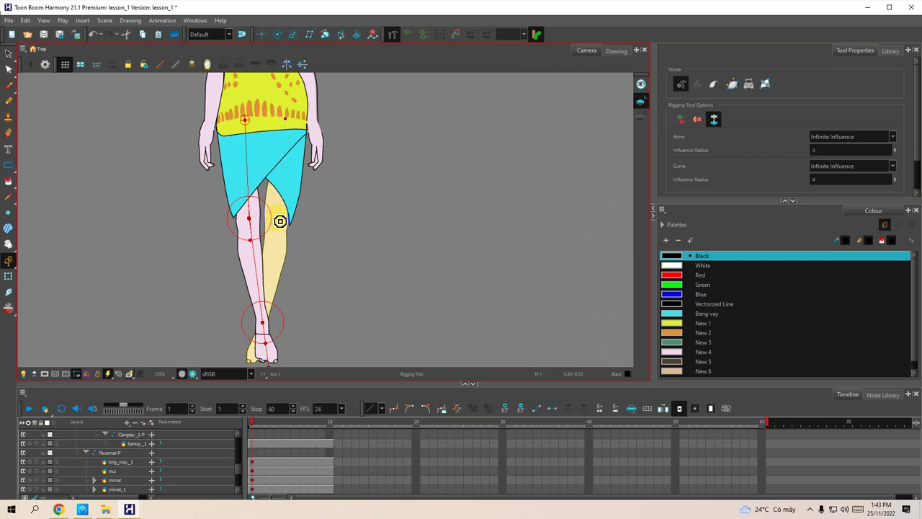
{"action": "left_click", "coordinate": [277, 221]}
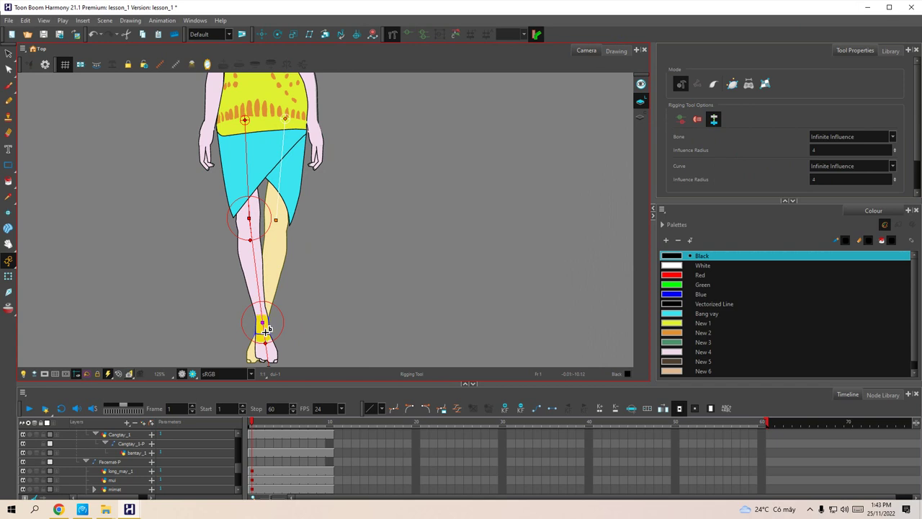
{"action": "left_click", "coordinate": [262, 328]}
{"action": "left_click_drag", "start_coordinate": [276, 333], "coordinate": [292, 273]}
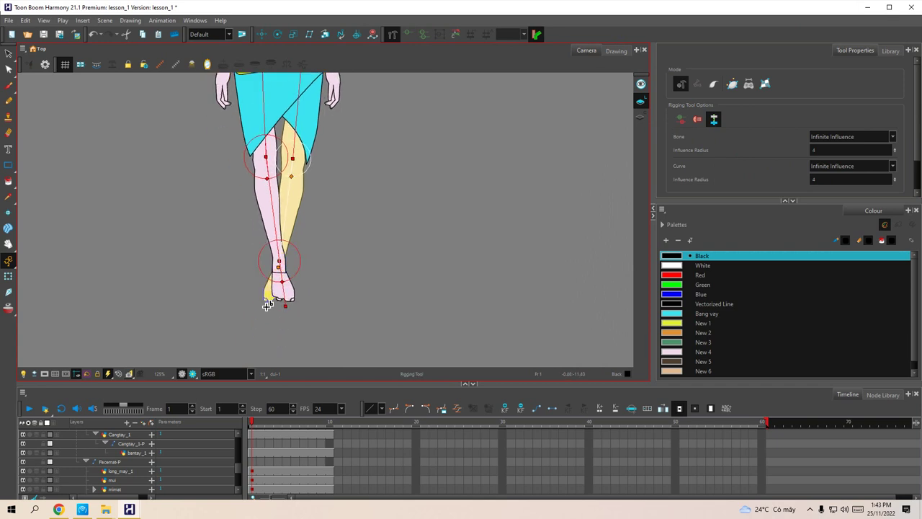
Select the shoulder peg Vai-P in the Node View and minimize that window to return to the camera view.
{"action": "left_click_drag", "start_coordinate": [377, 171], "coordinate": [412, 225]}
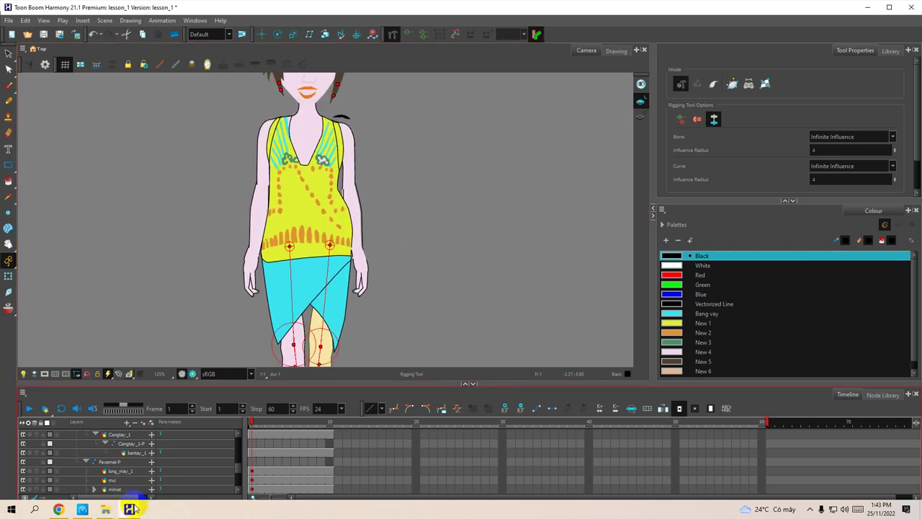
{"action": "mouse_move", "coordinate": [133, 509]}
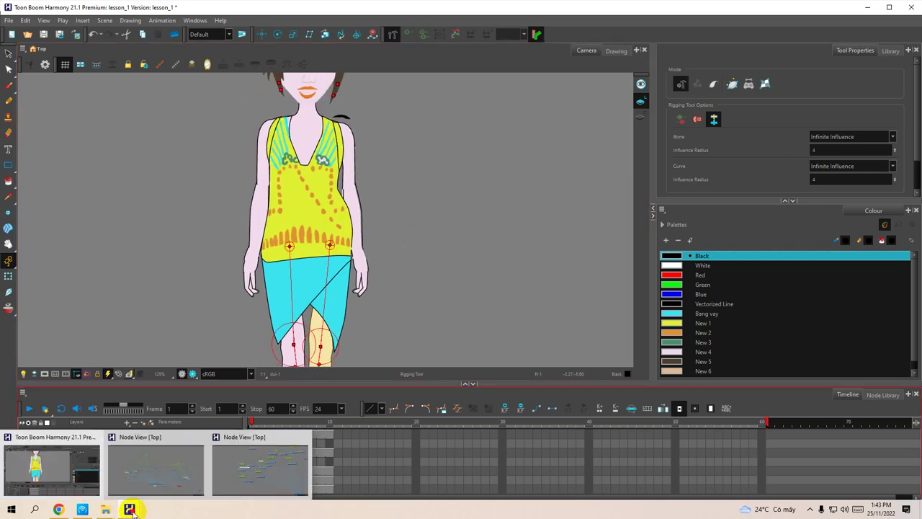
{"action": "left_click", "coordinate": [238, 477]}
{"action": "left_click_drag", "start_coordinate": [665, 157], "coordinate": [560, 210]}
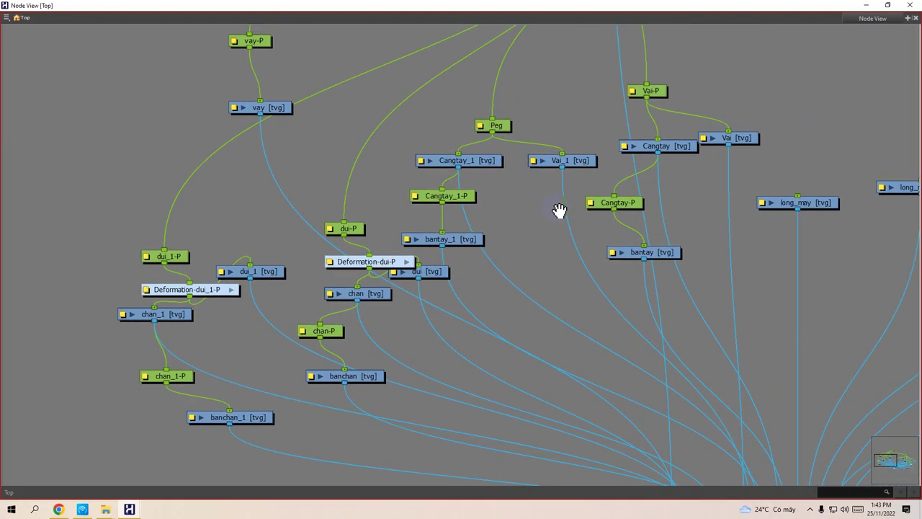
{"action": "left_click", "coordinate": [652, 90]}
{"action": "left_click", "coordinate": [865, 5]}
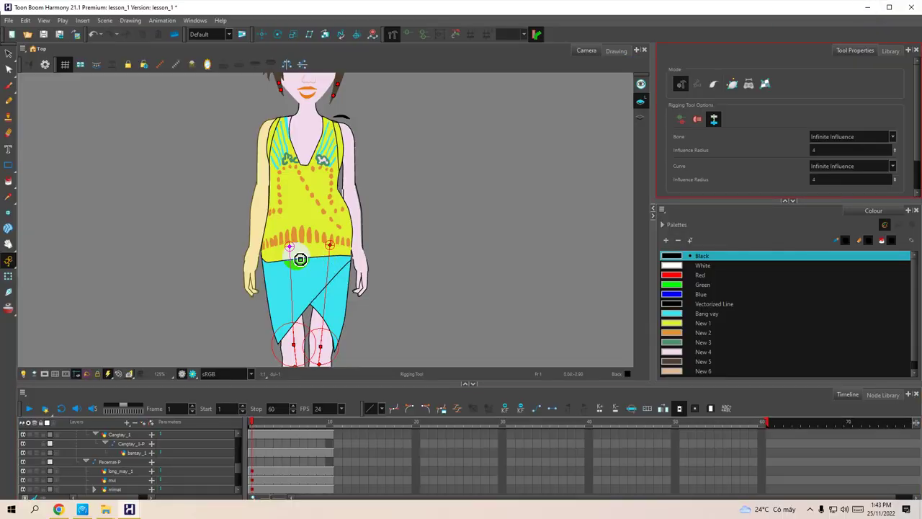
Build a bone chain down the Vai arm from the shoulder through the elbow and wrist to the fingertips.
{"action": "left_click", "coordinate": [278, 138]}
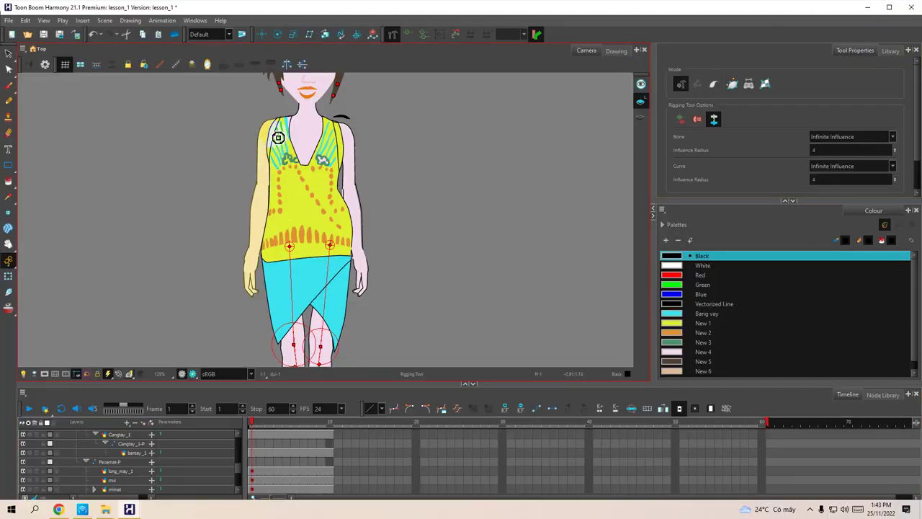
{"action": "left_click", "coordinate": [264, 188]}
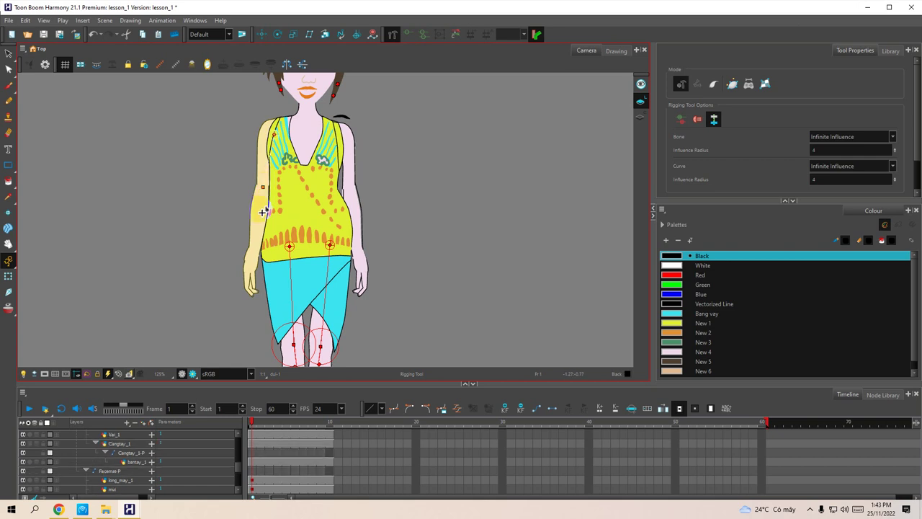
{"action": "left_click", "coordinate": [253, 249]}
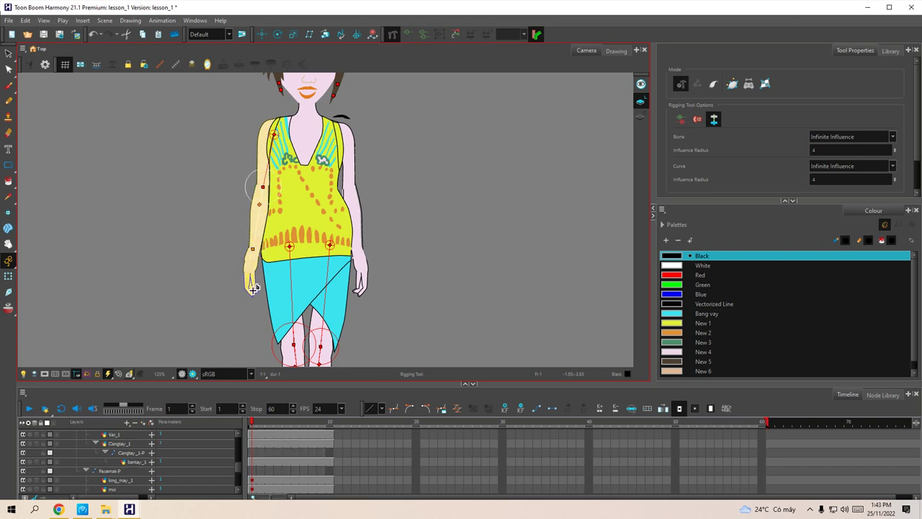
{"action": "left_click", "coordinate": [254, 296]}
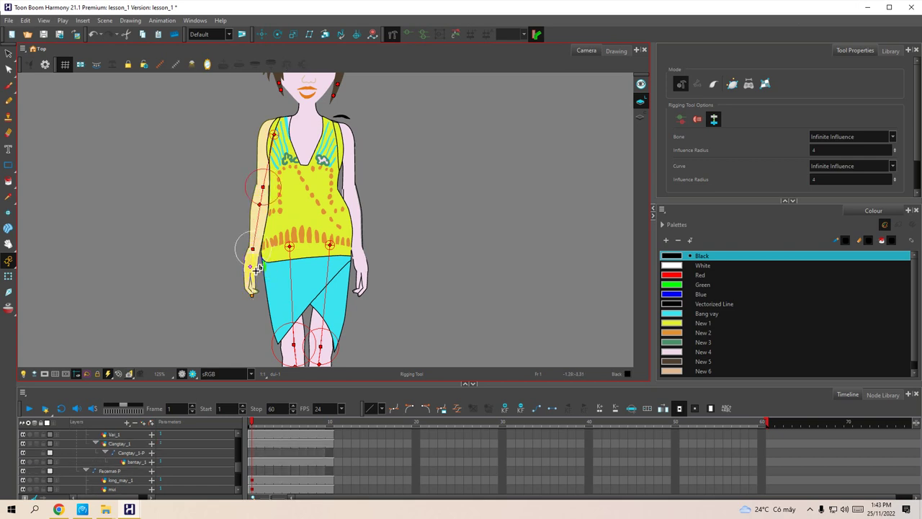
{"action": "left_click", "coordinate": [129, 509]}
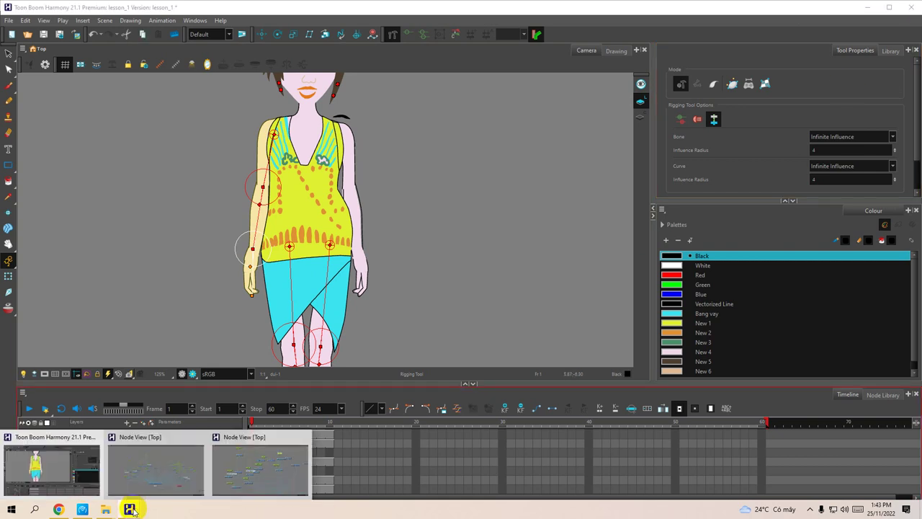
{"action": "left_click", "coordinate": [251, 477]}
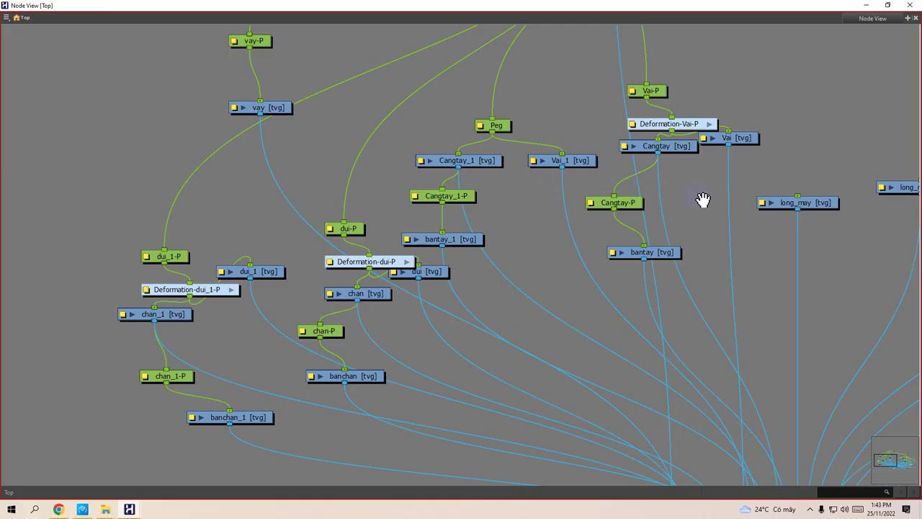
{"action": "left_click_drag", "start_coordinate": [702, 200], "coordinate": [530, 287]}
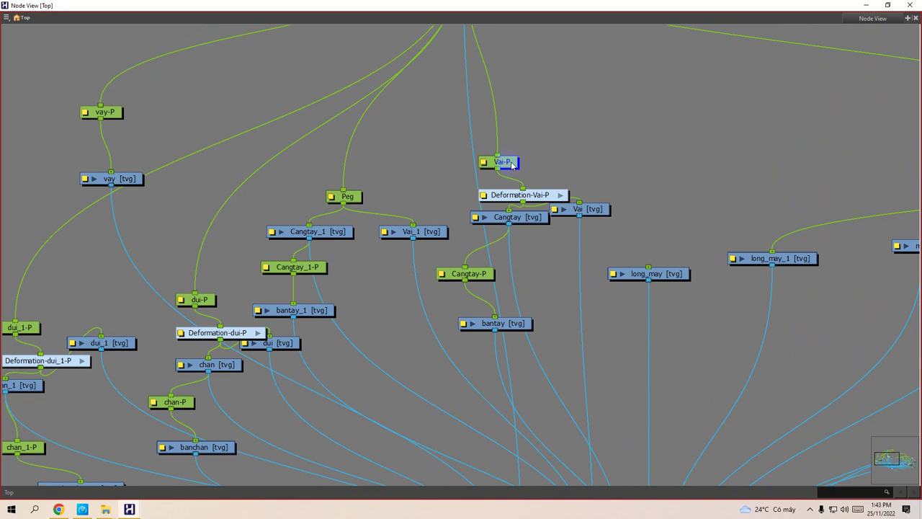
{"action": "left_click", "coordinate": [396, 238]}
{"action": "left_click", "coordinate": [490, 166]}
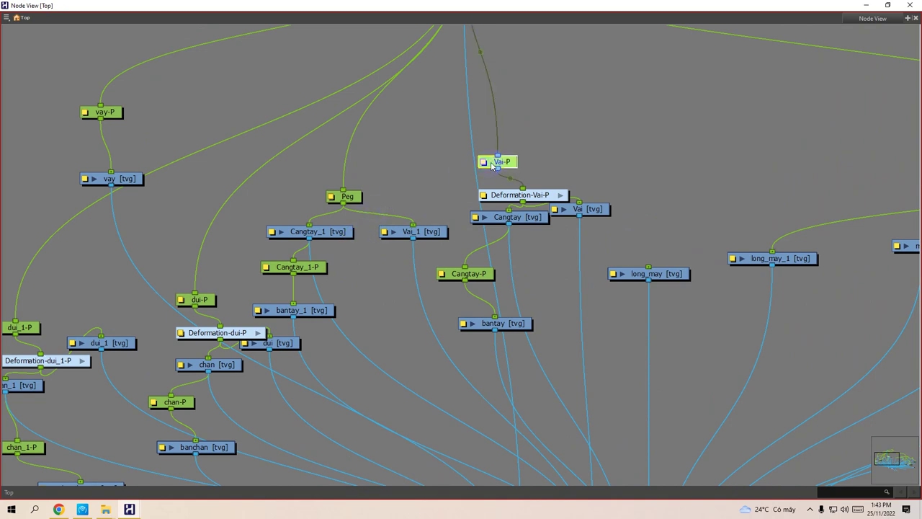
{"action": "left_click", "coordinate": [866, 5]}
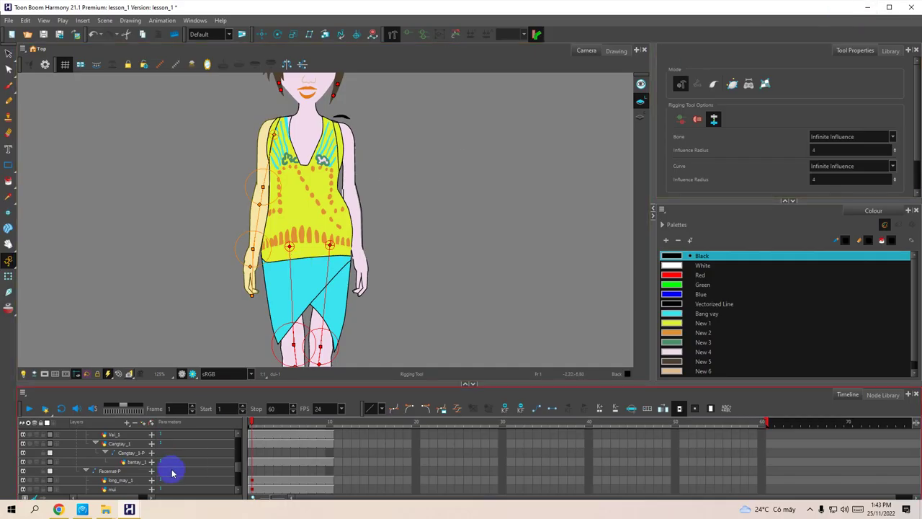
Select the Peg node above Cangtay_1 and Vai_1 in the Node View and minimize that window.
{"action": "mouse_move", "coordinate": [129, 509]}
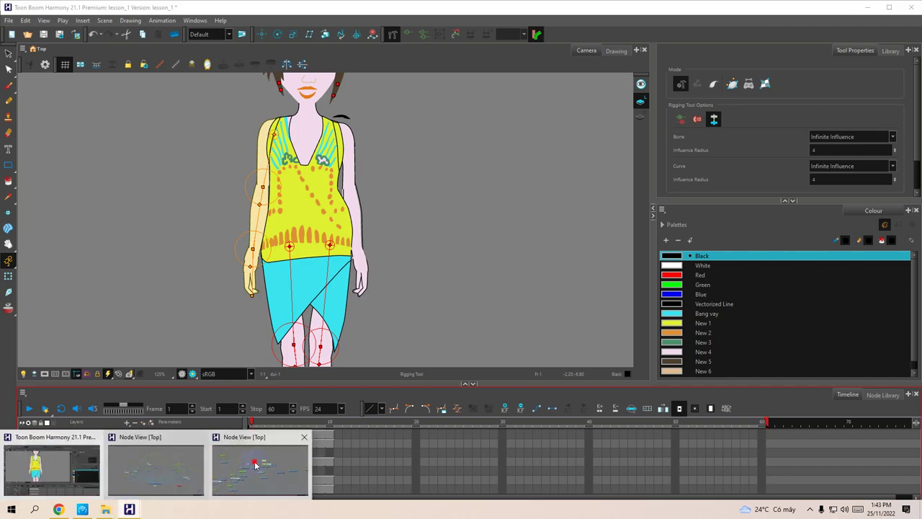
{"action": "left_click", "coordinate": [176, 446]}
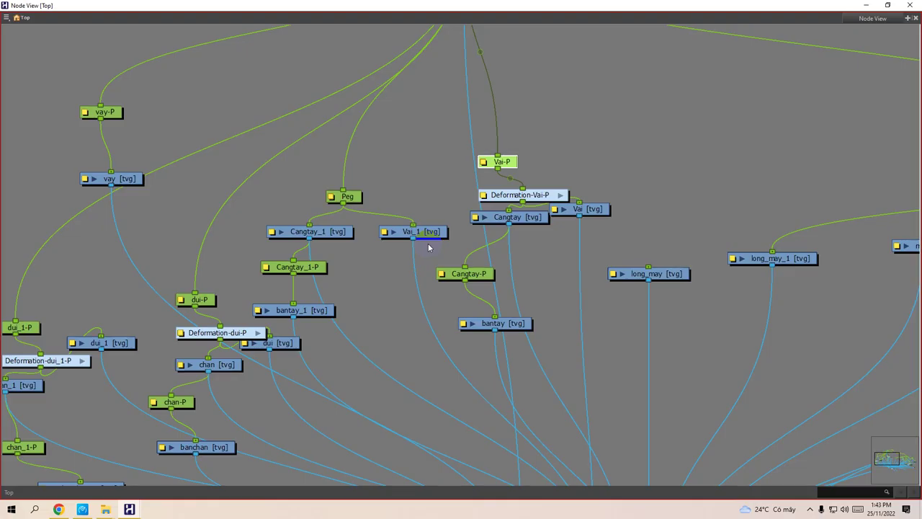
{"action": "left_click", "coordinate": [354, 199]}
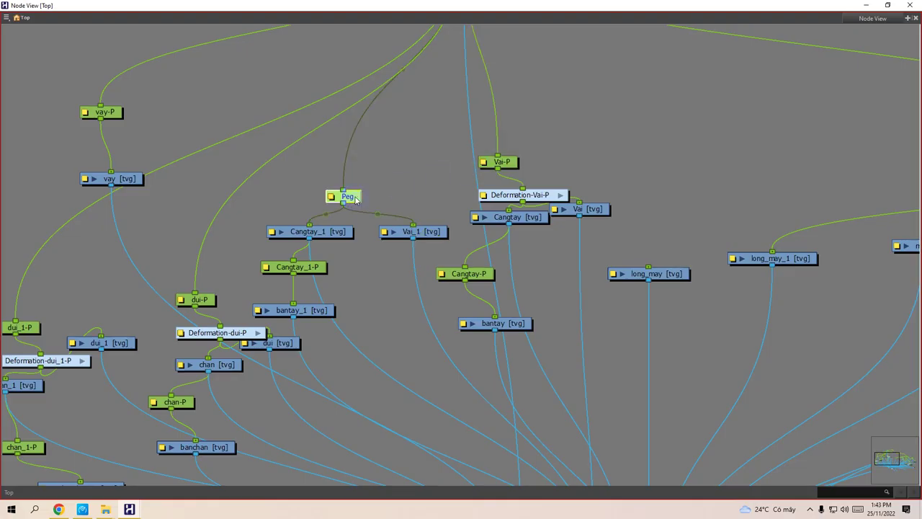
{"action": "left_click", "coordinate": [867, 5]}
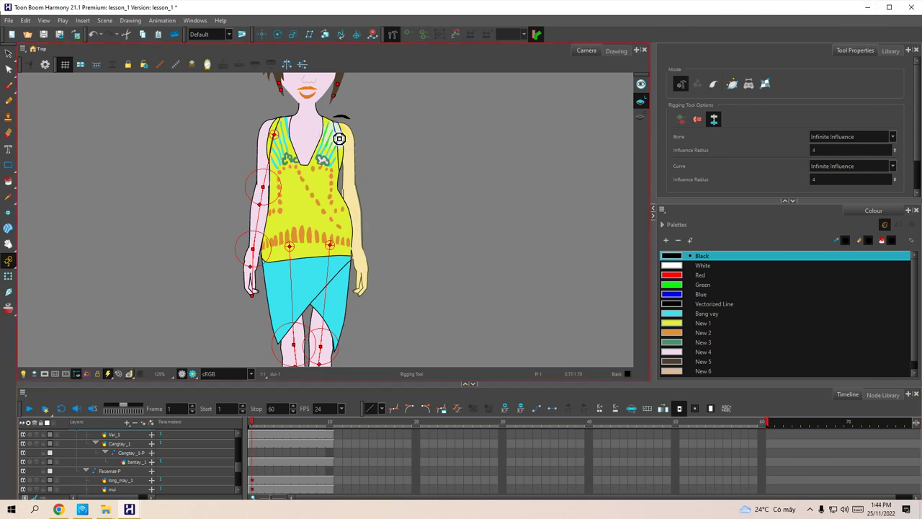
Build a bone chain down the Vai_1 arm from the shoulder through the elbow and wrist to the fingertips.
{"action": "left_click", "coordinate": [354, 199]}
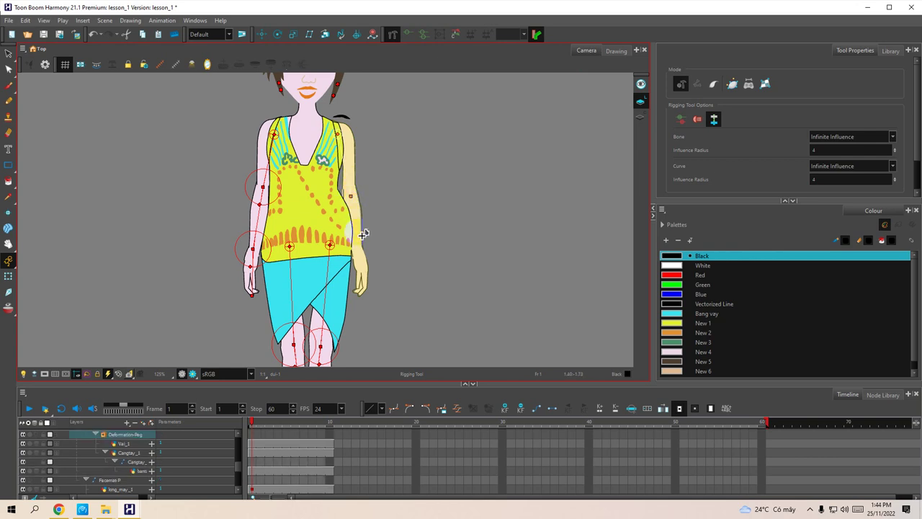
{"action": "left_click", "coordinate": [357, 247]}
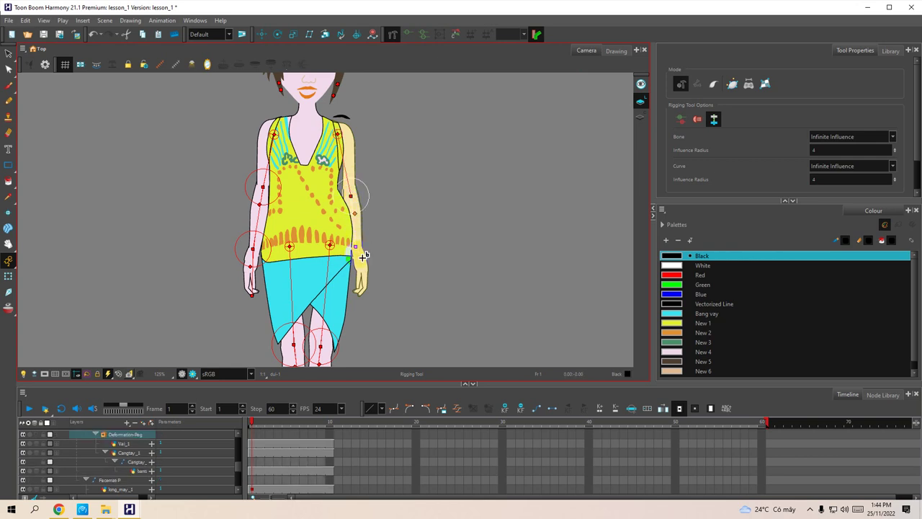
{"action": "left_click", "coordinate": [362, 301]}
Select the face peg Facemat-P in the Node View and return to the camera view.
{"action": "left_click_drag", "start_coordinate": [376, 175], "coordinate": [387, 200]}
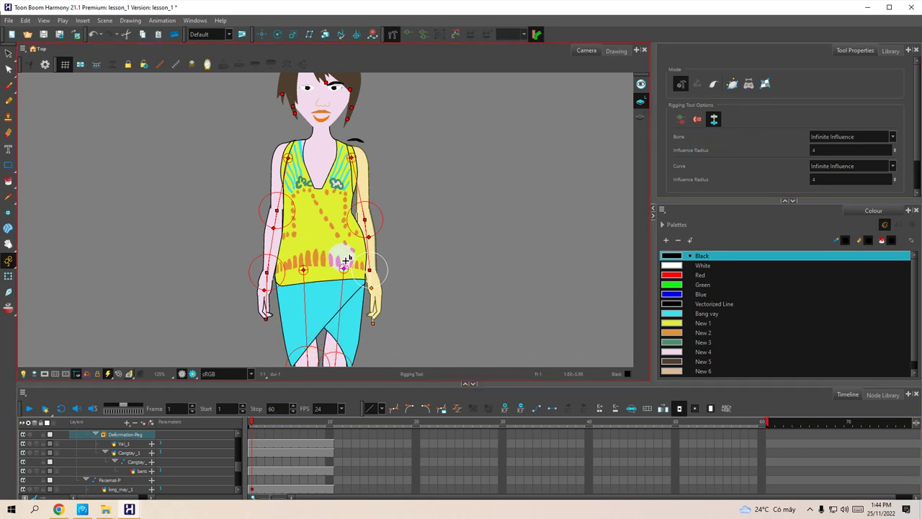
{"action": "left_click_drag", "start_coordinate": [406, 150], "coordinate": [422, 222]}
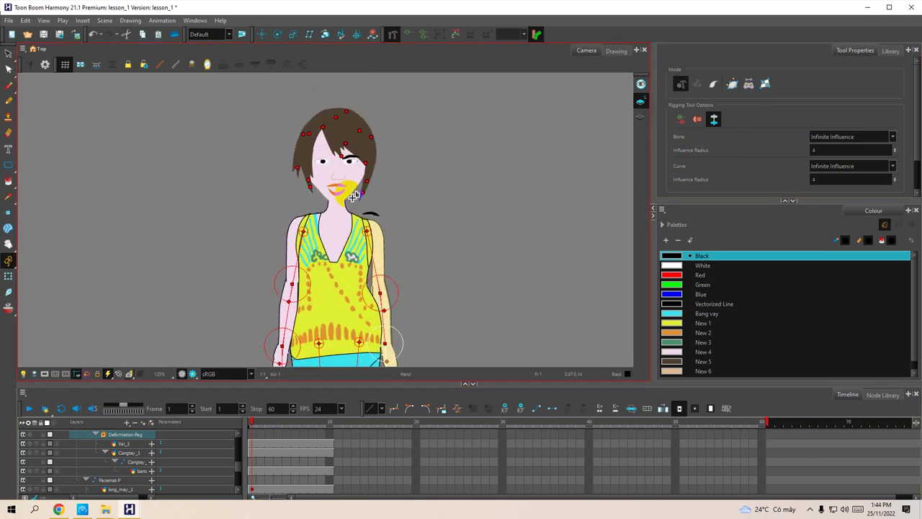
{"action": "scroll", "coordinate": [356, 195], "scroll_direction": "up", "scroll_amount": 3}
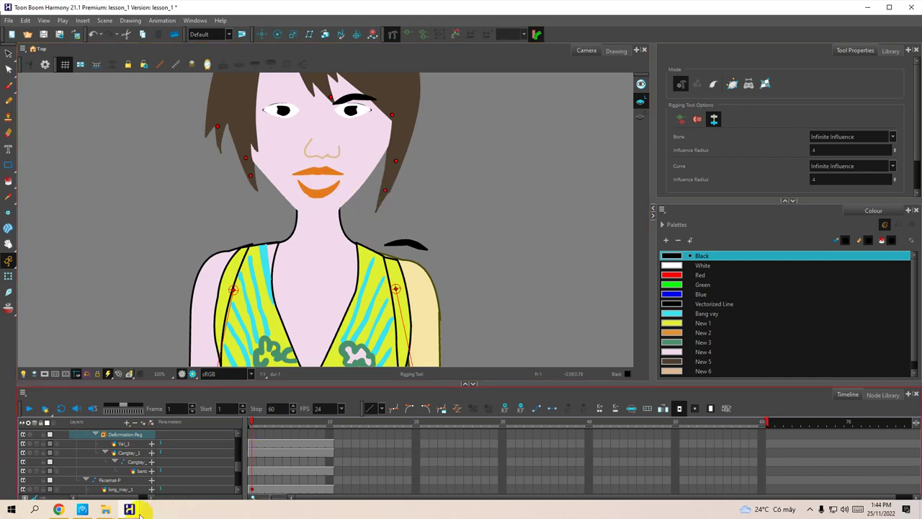
{"action": "mouse_move", "coordinate": [129, 509]}
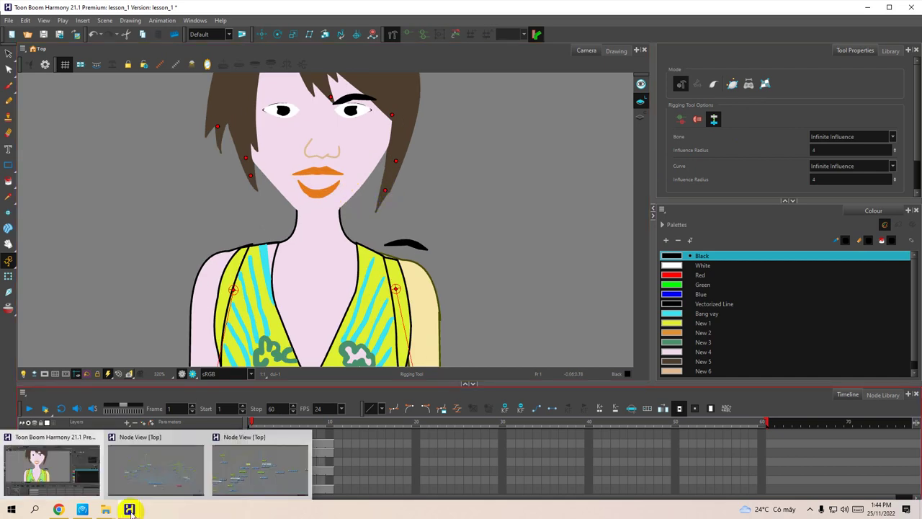
{"action": "left_click", "coordinate": [260, 461]}
{"action": "mouse_move", "coordinate": [702, 199]}
{"action": "left_mouse_down"}
{"action": "mouse_move", "coordinate": [342, 180]}
{"action": "mouse_move", "coordinate": [321, 167]}
{"action": "left_mouse_up"}
{"action": "left_click", "coordinate": [652, 158]}
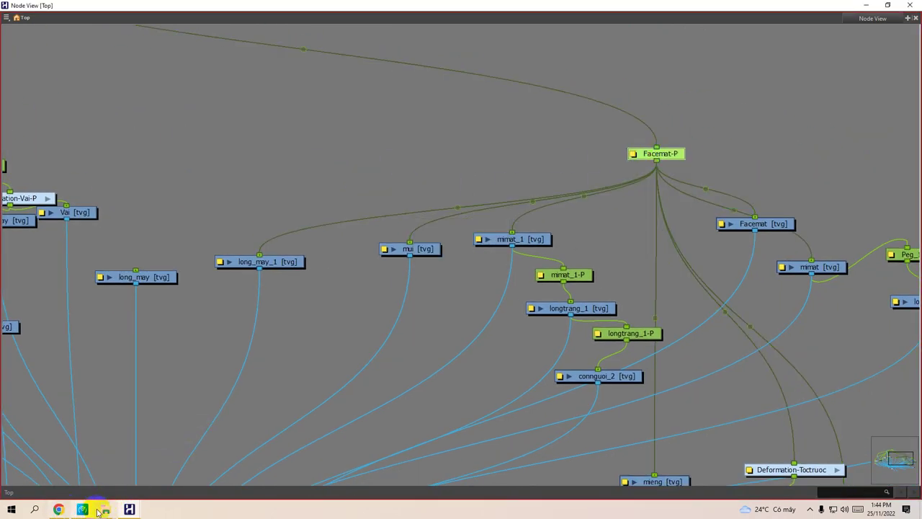
{"action": "mouse_move", "coordinate": [130, 509]}
{"action": "left_click", "coordinate": [57, 465]}
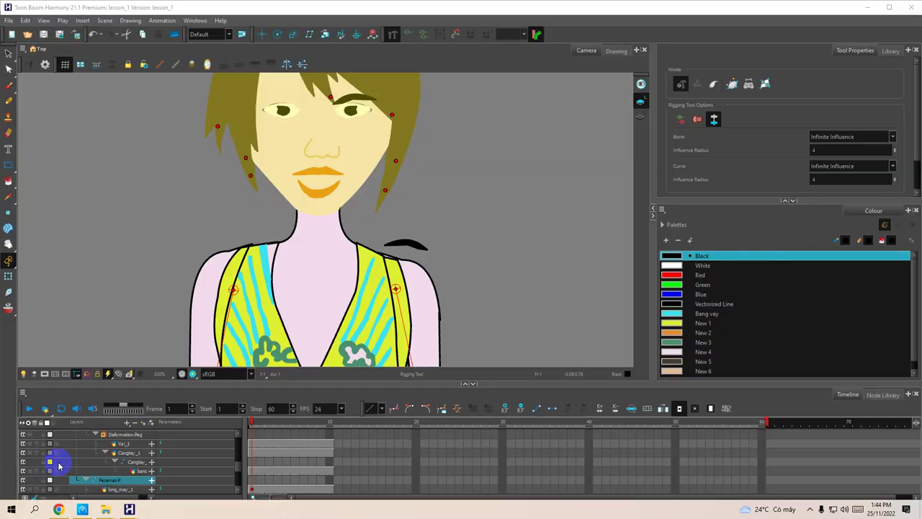
Set the Rigging tool to Free Form mode and try to place a deformation point on the chin.
{"action": "left_click_drag", "start_coordinate": [377, 169], "coordinate": [397, 231]}
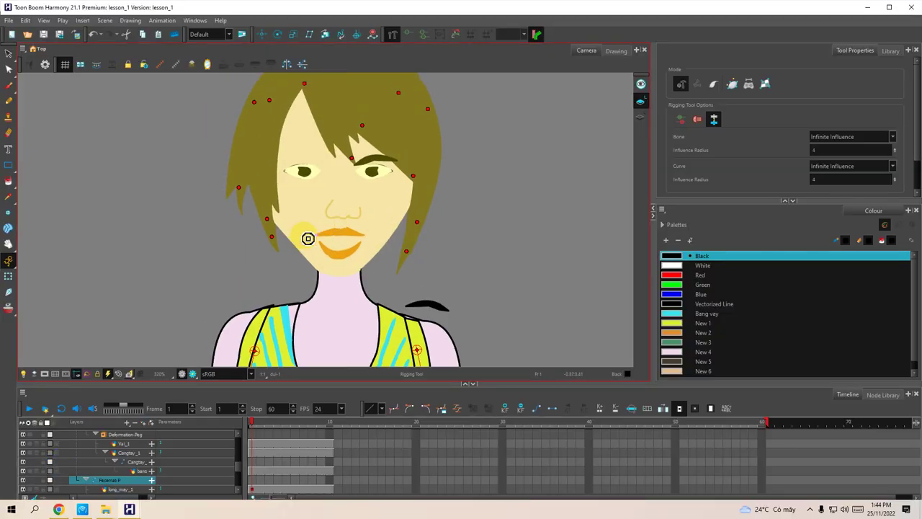
{"action": "left_click", "coordinate": [765, 85]}
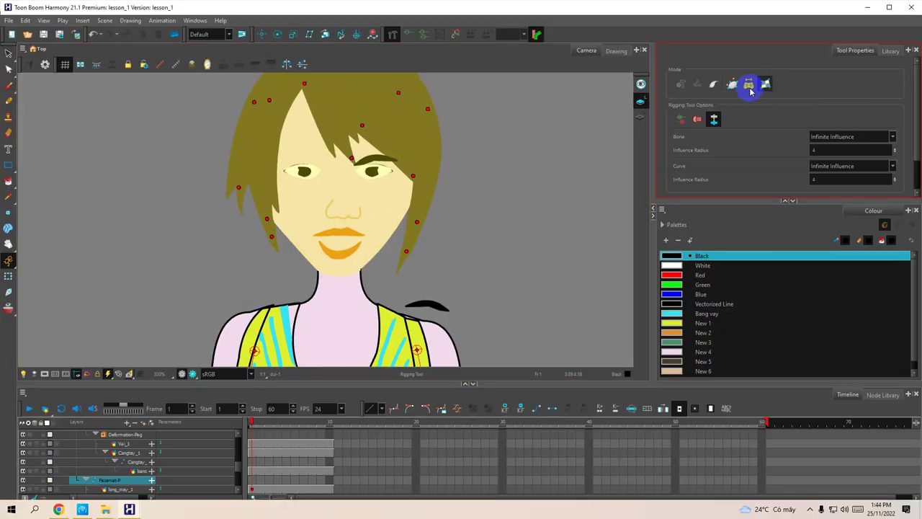
{"action": "left_click", "coordinate": [344, 269]}
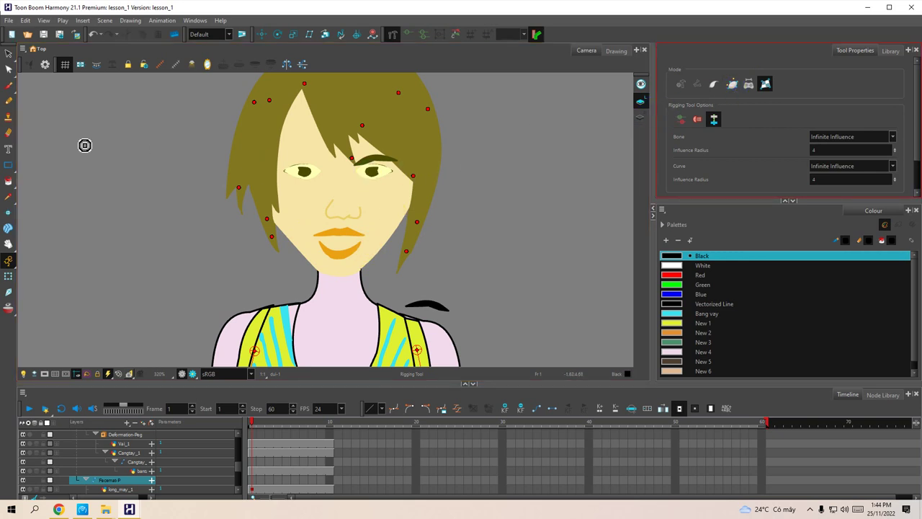
Select the face drawing and place free form deformation points on its chin, both cheeks, both temples and the top of the forehead.
{"action": "left_click", "coordinate": [8, 277]}
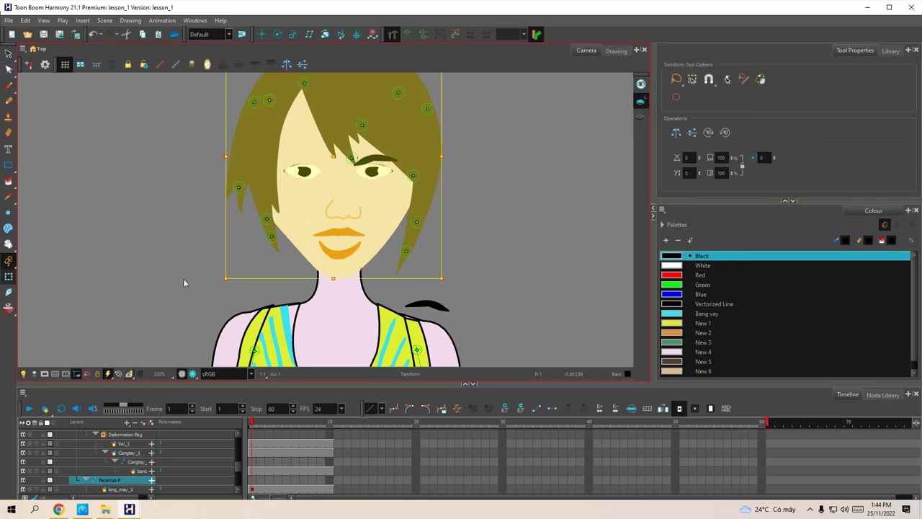
{"action": "left_click", "coordinate": [313, 259]}
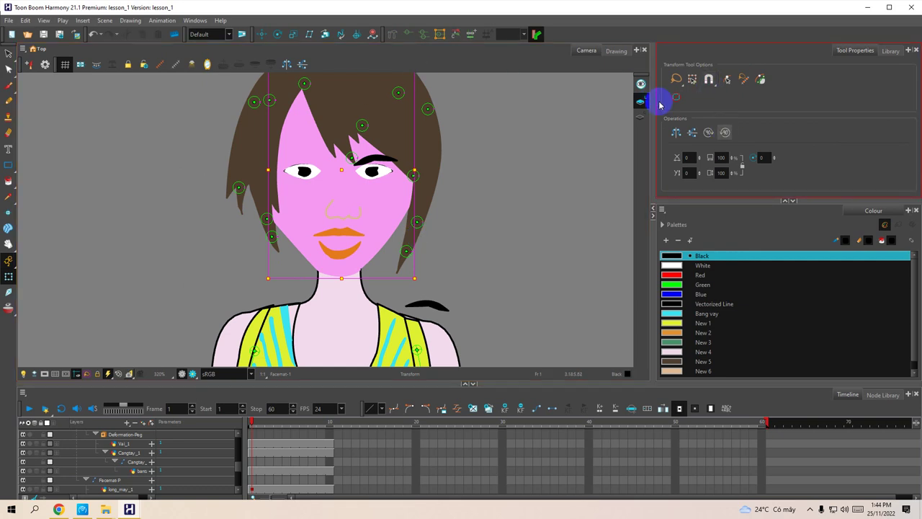
{"action": "left_click", "coordinate": [392, 35]}
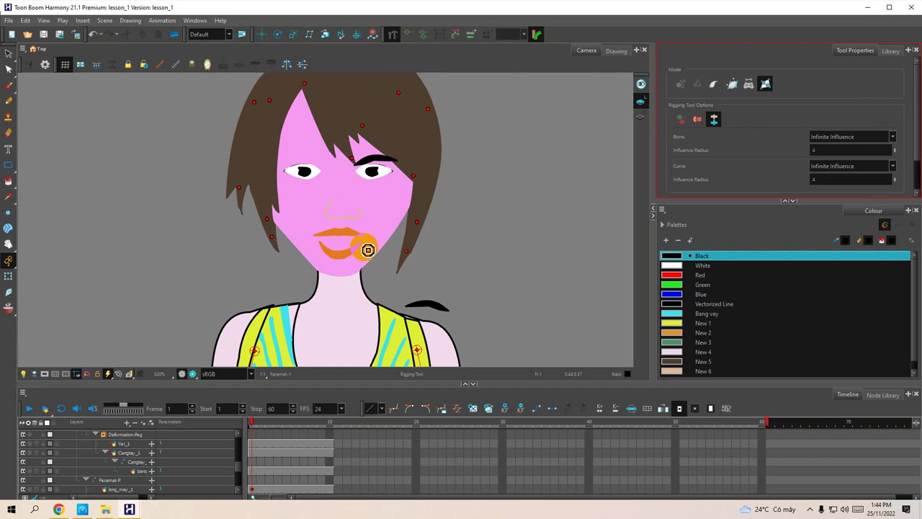
{"action": "left_click", "coordinate": [343, 270]}
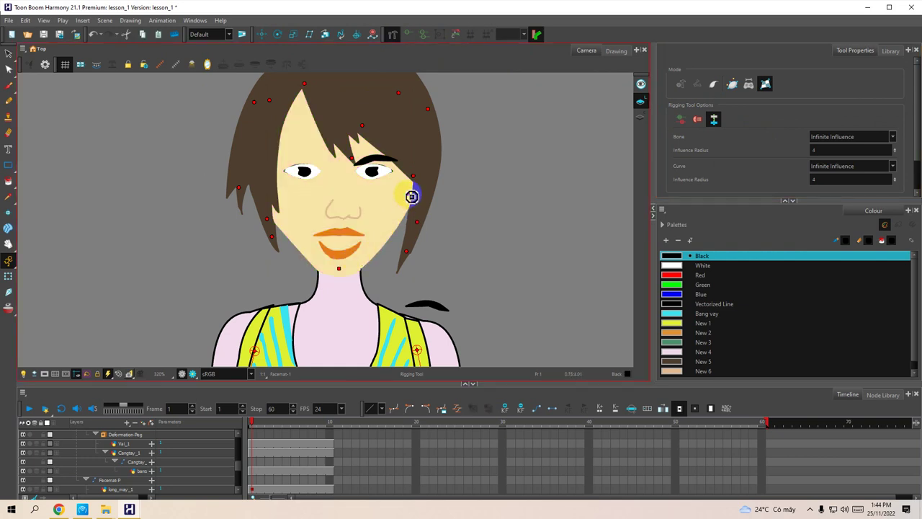
{"action": "left_click", "coordinate": [407, 193]}
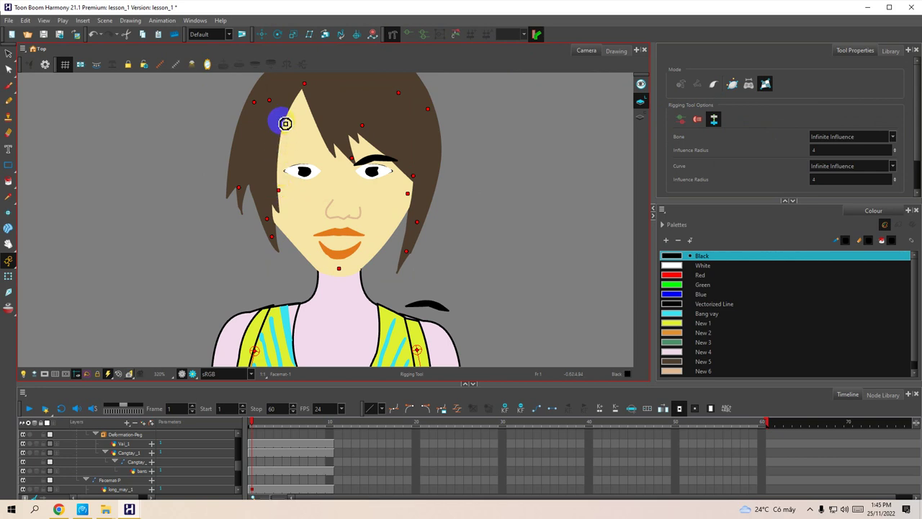
{"action": "left_click", "coordinate": [343, 88]}
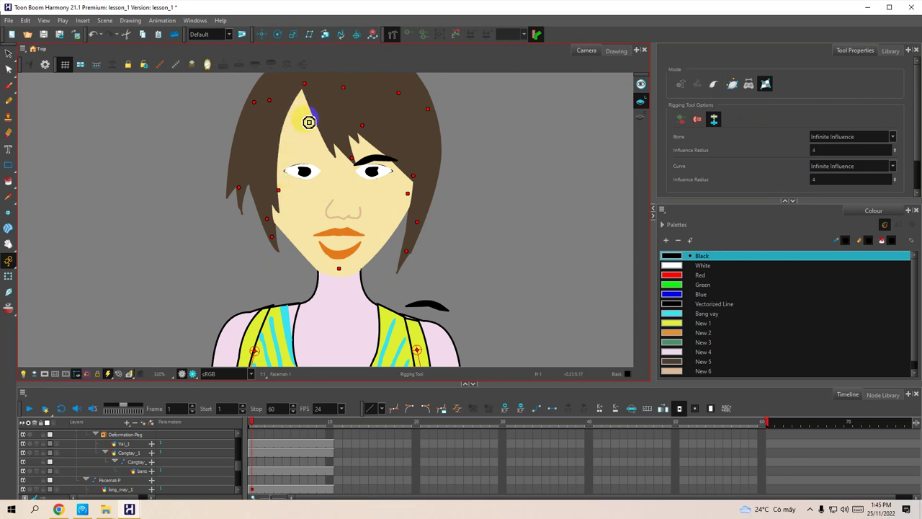
{"action": "left_click", "coordinate": [274, 137]}
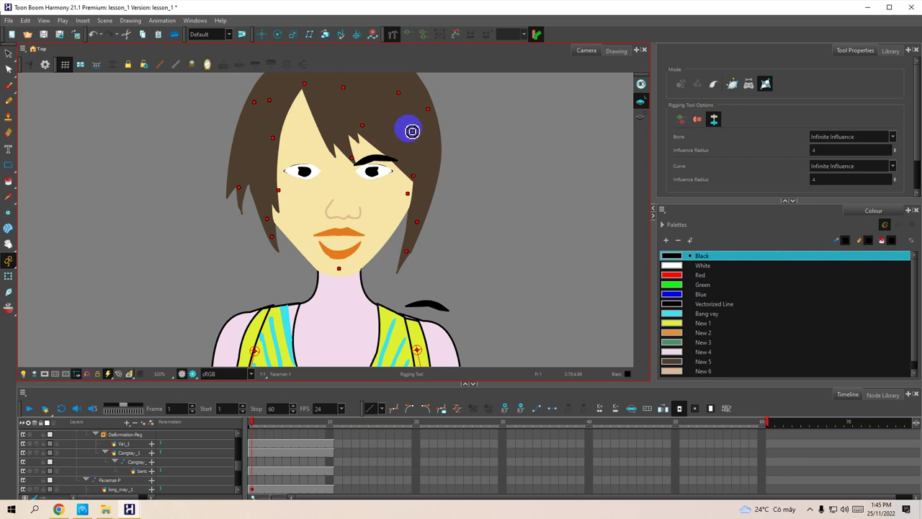
Select the dress peg vay-P in the Node View and minimize that window.
{"action": "scroll", "coordinate": [412, 168], "scroll_direction": "down", "scroll_amount": 2}
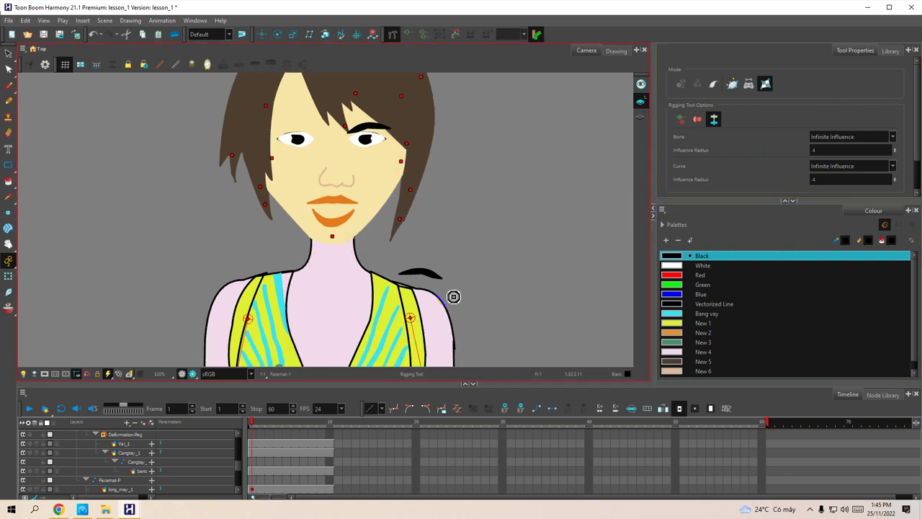
{"action": "scroll", "coordinate": [450, 296], "scroll_direction": "down", "scroll_amount": 1}
{"action": "scroll", "coordinate": [486, 259], "scroll_direction": "down", "scroll_amount": 6}
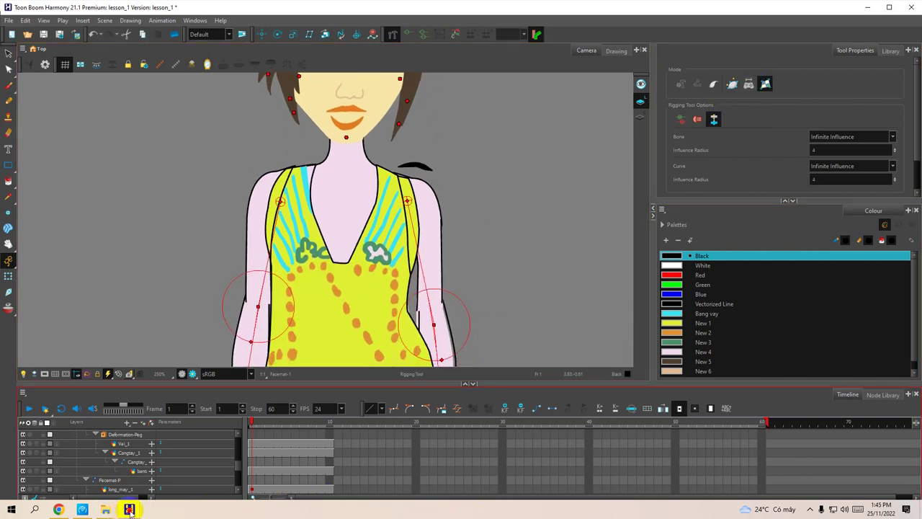
{"action": "mouse_move", "coordinate": [130, 509]}
{"action": "left_click", "coordinate": [221, 479]}
{"action": "scroll", "coordinate": [375, 302], "scroll_direction": "up", "scroll_amount": 5}
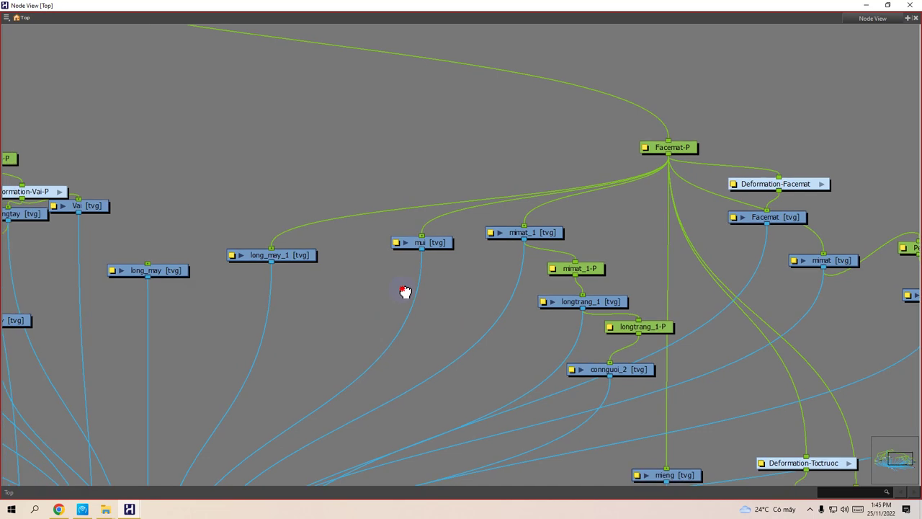
{"action": "scroll", "coordinate": [326, 307], "scroll_direction": "down", "scroll_amount": 3}
{"action": "left_click_drag", "start_coordinate": [170, 346], "coordinate": [393, 312]}
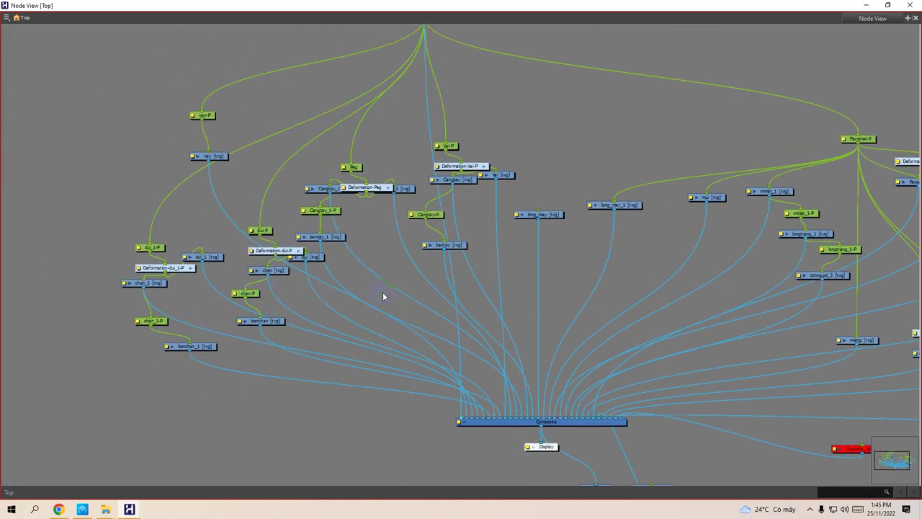
{"action": "scroll", "coordinate": [349, 299], "scroll_direction": "up", "scroll_amount": 4}
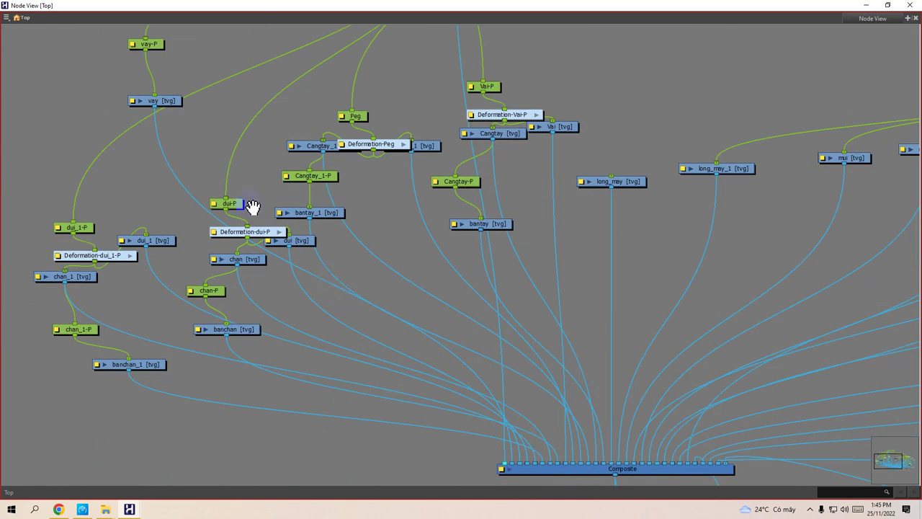
{"action": "scroll", "coordinate": [323, 296], "scroll_direction": "up", "scroll_amount": 2}
{"action": "left_click", "coordinate": [240, 160]}
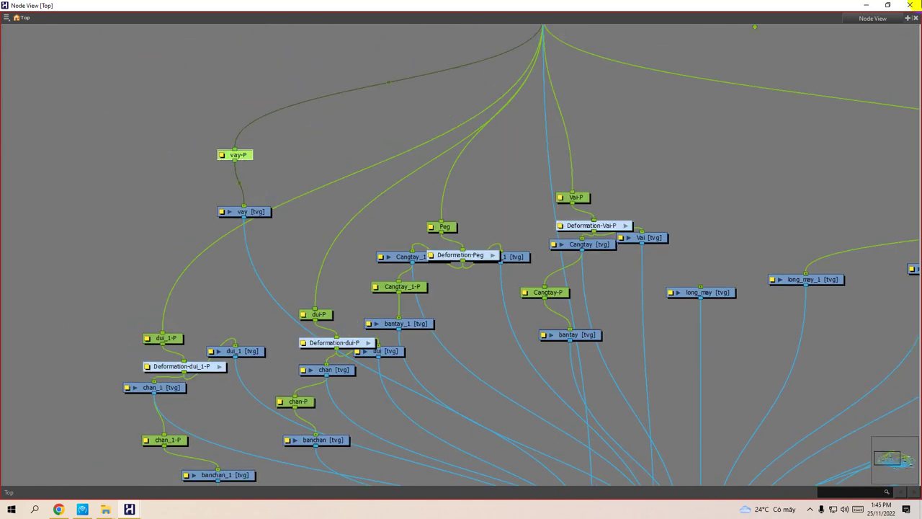
{"action": "left_click", "coordinate": [863, 6]}
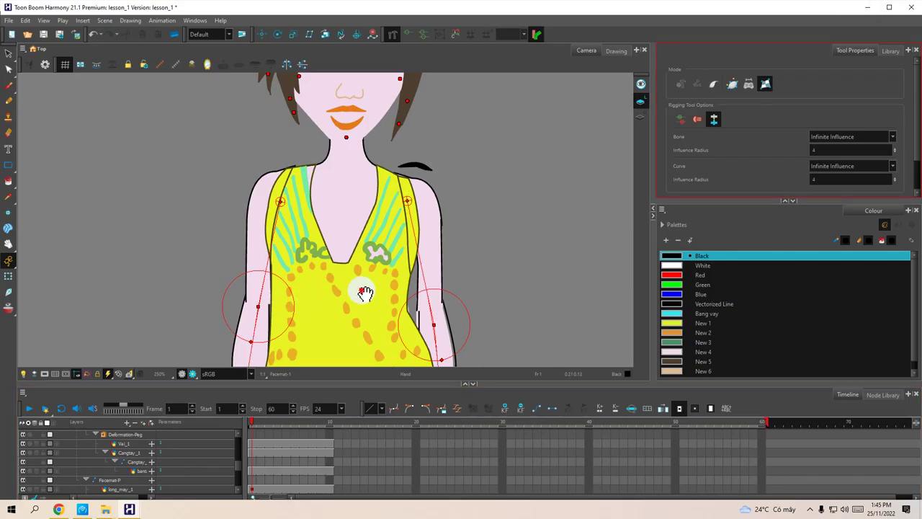
Check how the vay drawing and its vay-P peg connect in the Node View, reselect vay-P, and return to the camera view.
{"action": "left_click_drag", "start_coordinate": [365, 291], "coordinate": [367, 206]}
{"action": "scroll", "coordinate": [382, 234], "scroll_direction": "down", "scroll_amount": 2}
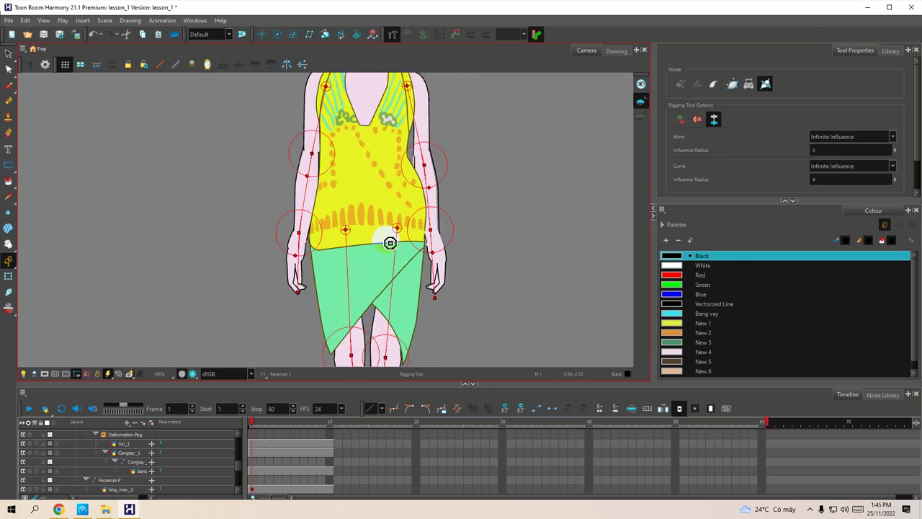
{"action": "scroll", "coordinate": [381, 243], "scroll_direction": "down", "scroll_amount": 2}
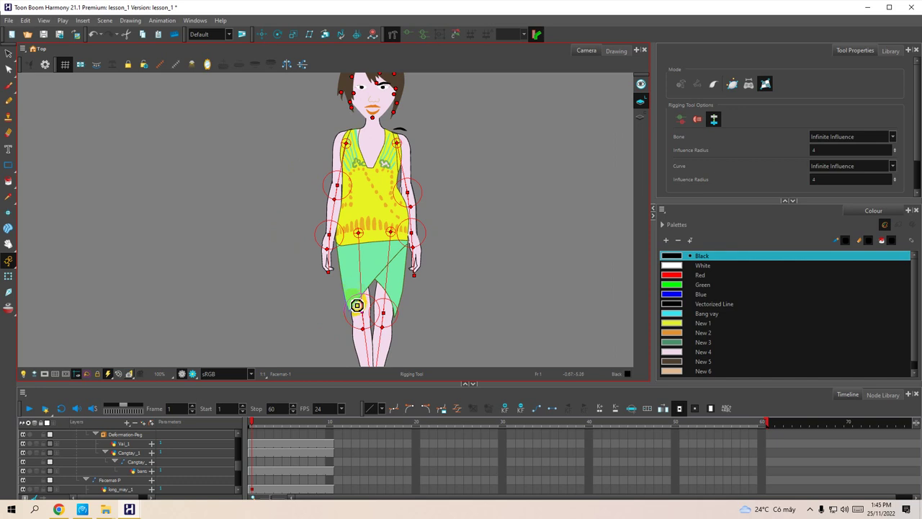
{"action": "left_click", "coordinate": [867, 7]}
{"action": "scroll", "coordinate": [305, 216], "scroll_direction": "up", "scroll_amount": 2}
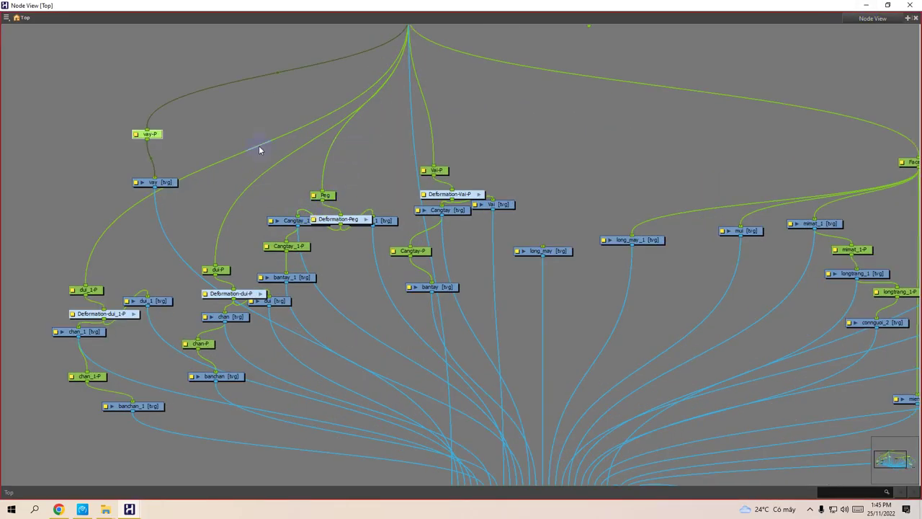
{"action": "left_click", "coordinate": [160, 184]}
{"action": "left_click", "coordinate": [153, 135]}
{"action": "scroll", "coordinate": [204, 132], "scroll_direction": "down", "scroll_amount": 1}
{"action": "left_click_drag", "start_coordinate": [275, 114], "coordinate": [276, 153]}
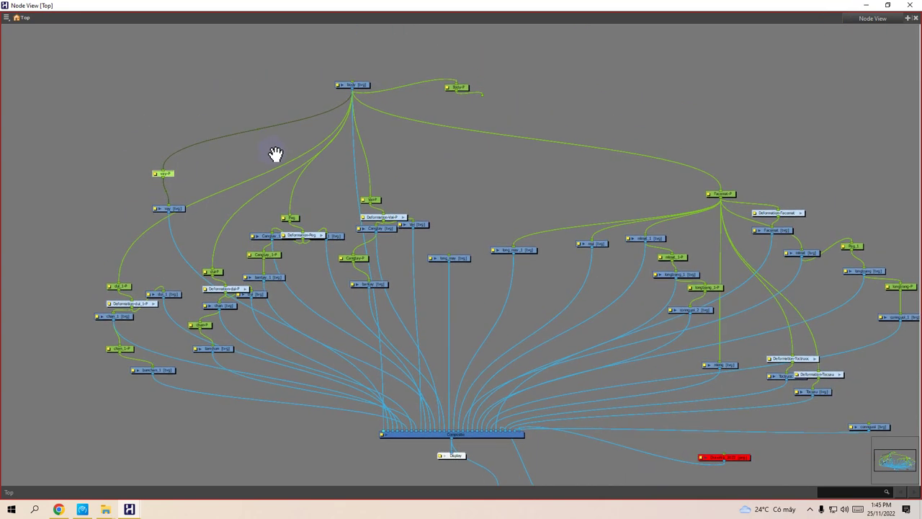
{"action": "left_click", "coordinate": [129, 508]}
{"action": "left_click", "coordinate": [57, 470]}
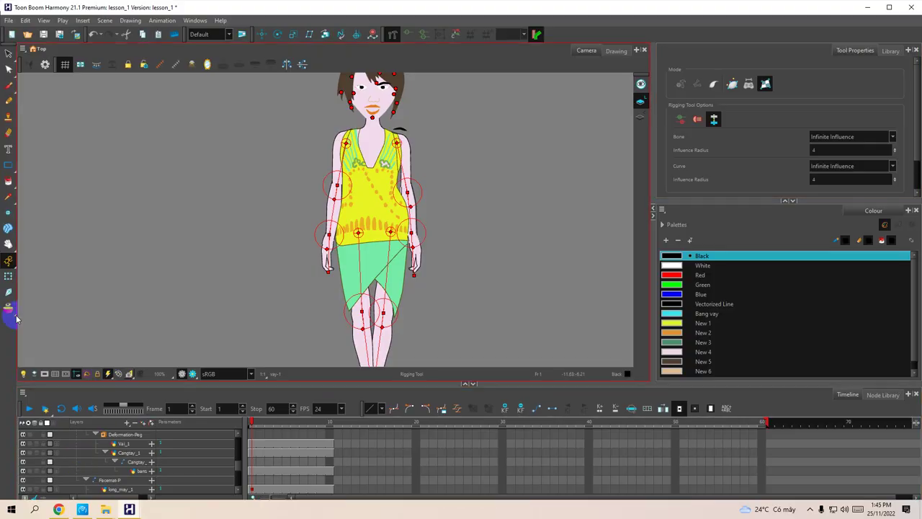
Try to place a free form deformation point near the skirt's hem with the dress peg selected.
{"action": "left_click", "coordinate": [8, 261]}
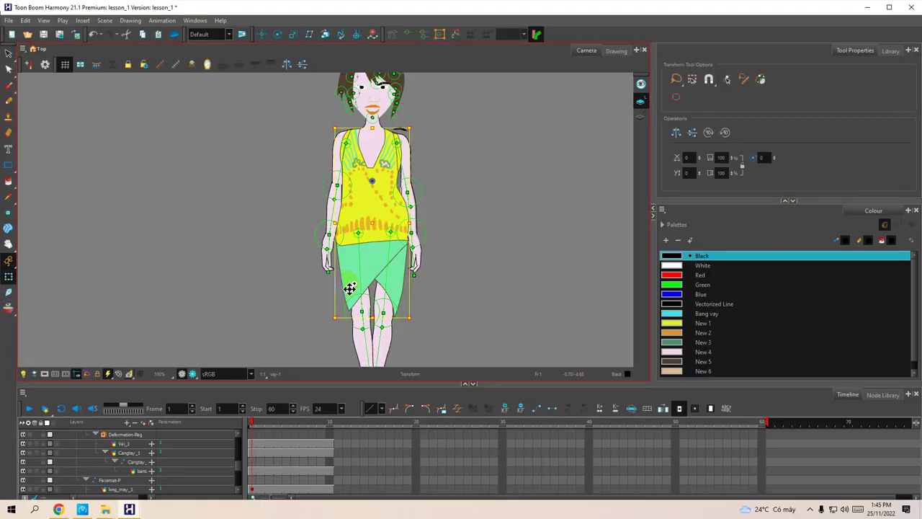
{"action": "left_click", "coordinate": [391, 36]}
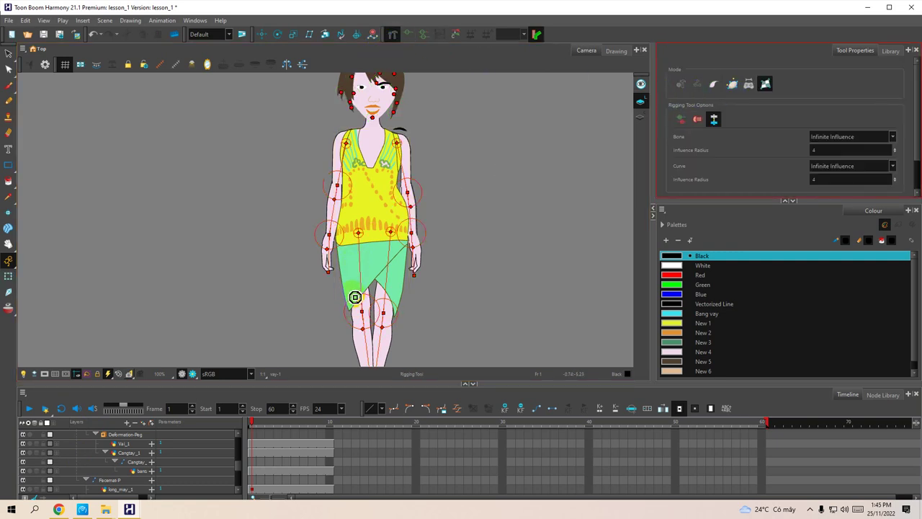
{"action": "left_click", "coordinate": [353, 296]}
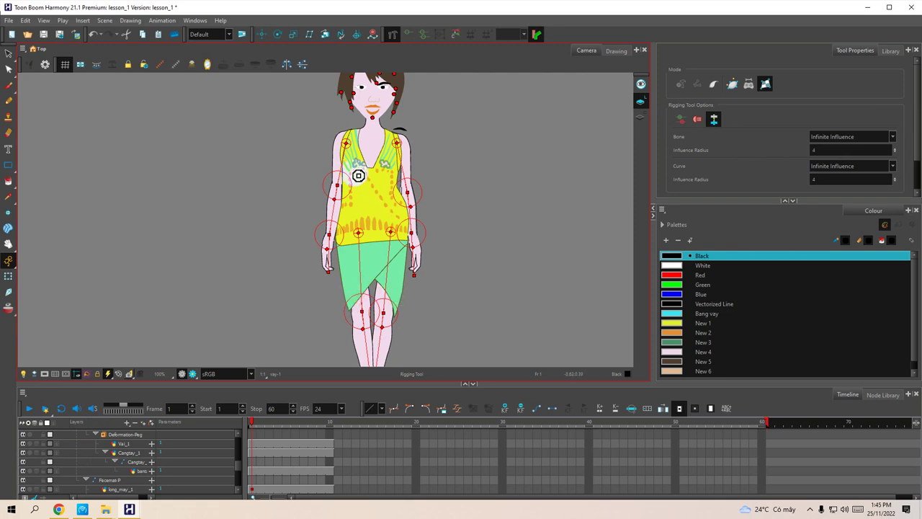
Select the dress drawing and place free form deformation points on both skirt hem corners and at the skirt's right waist edge.
{"action": "scroll", "coordinate": [358, 175], "scroll_direction": "up", "scroll_amount": 4}
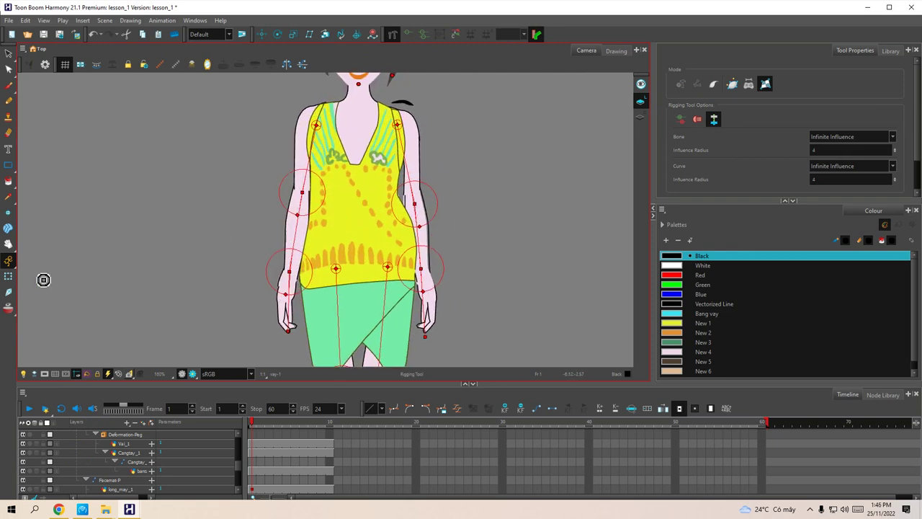
{"action": "left_click", "coordinate": [8, 276]}
{"action": "left_click", "coordinate": [327, 327]}
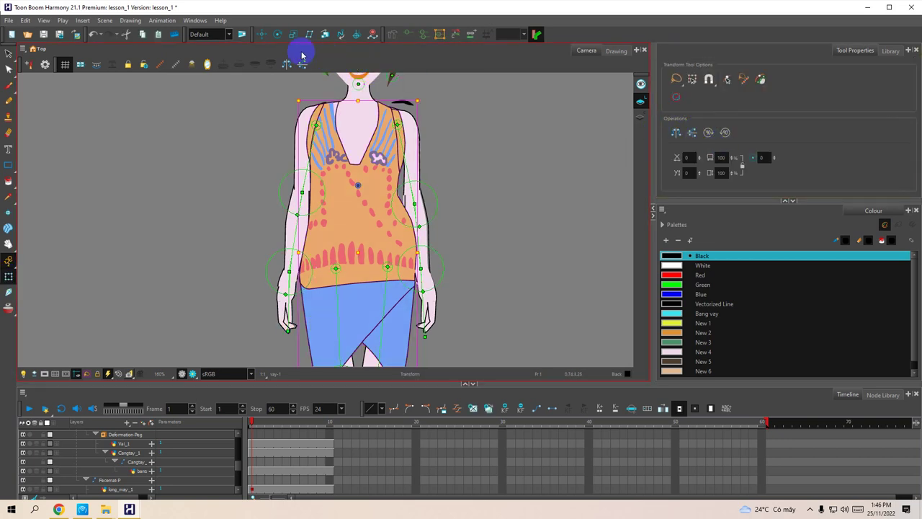
{"action": "left_click", "coordinate": [390, 35]}
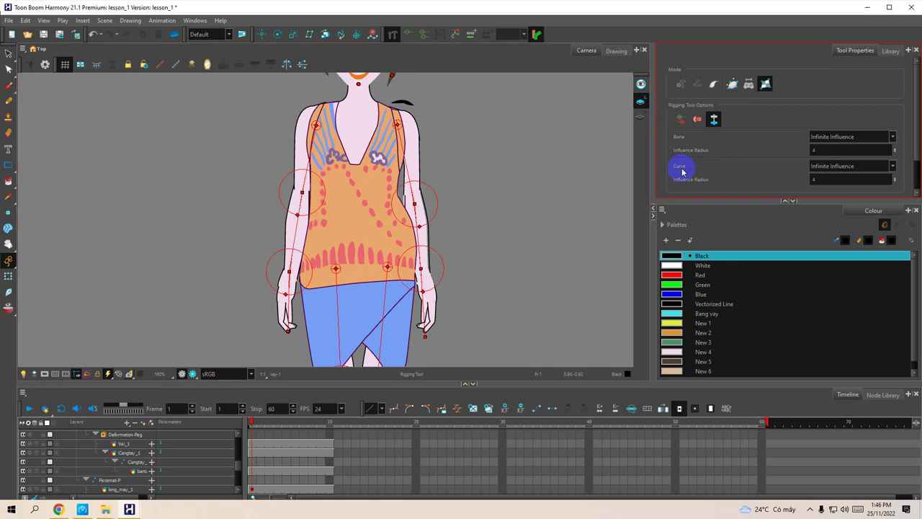
{"action": "key", "text": "1"}
{"action": "left_click_drag", "start_coordinate": [391, 301], "coordinate": [372, 258]}
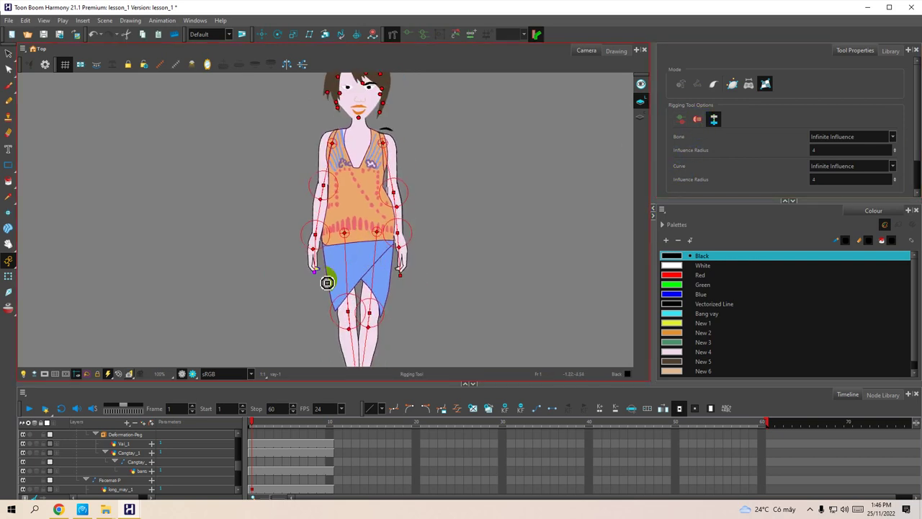
{"action": "key", "text": "2"}
{"action": "left_click", "coordinate": [346, 318]}
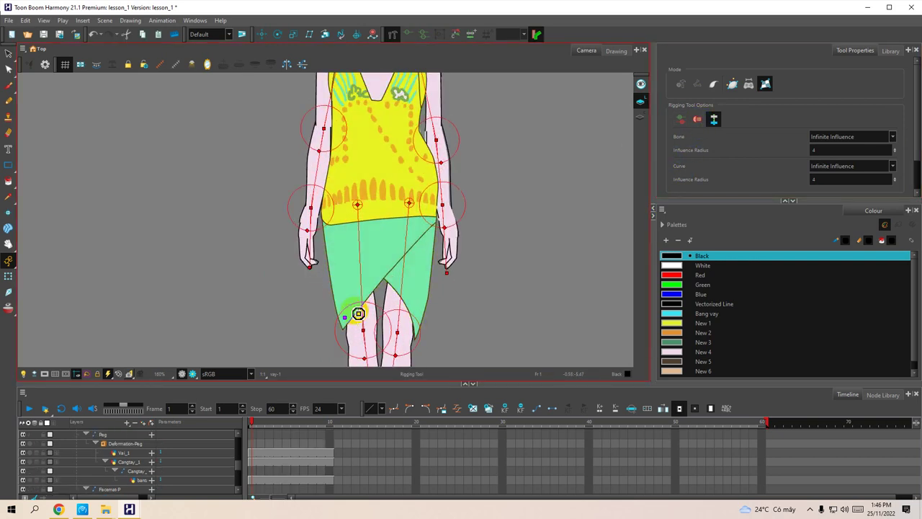
{"action": "left_click", "coordinate": [419, 318]}
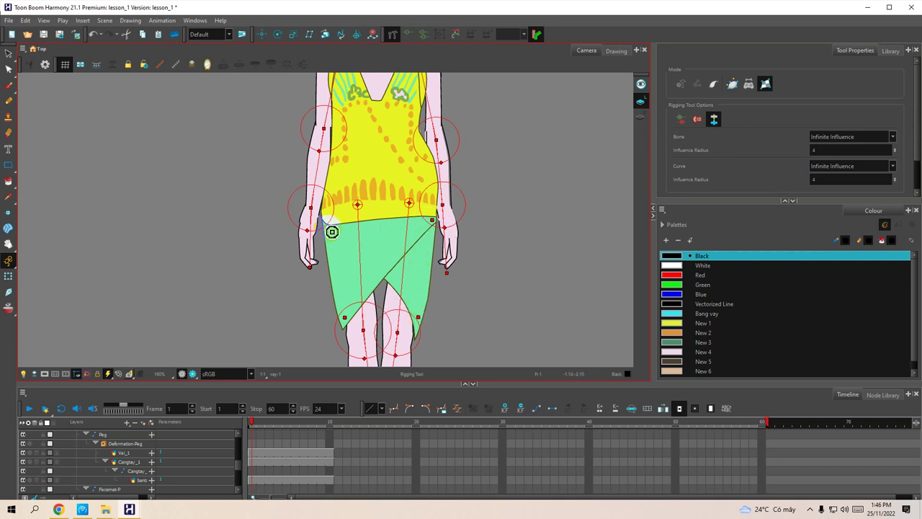
Place free form deformation points at the skirt's left waist edge and on both sides of the dress torso.
{"action": "left_click_drag", "start_coordinate": [348, 159], "coordinate": [330, 237]}
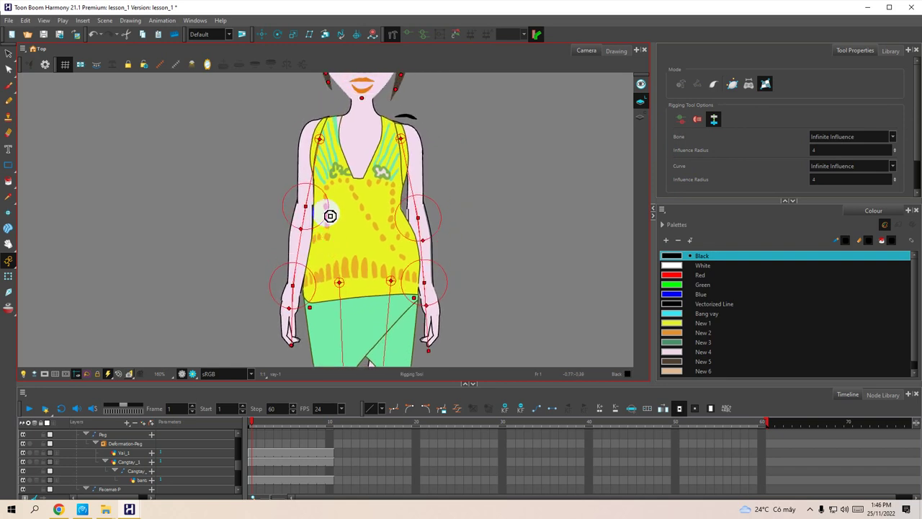
{"action": "left_click", "coordinate": [318, 237]}
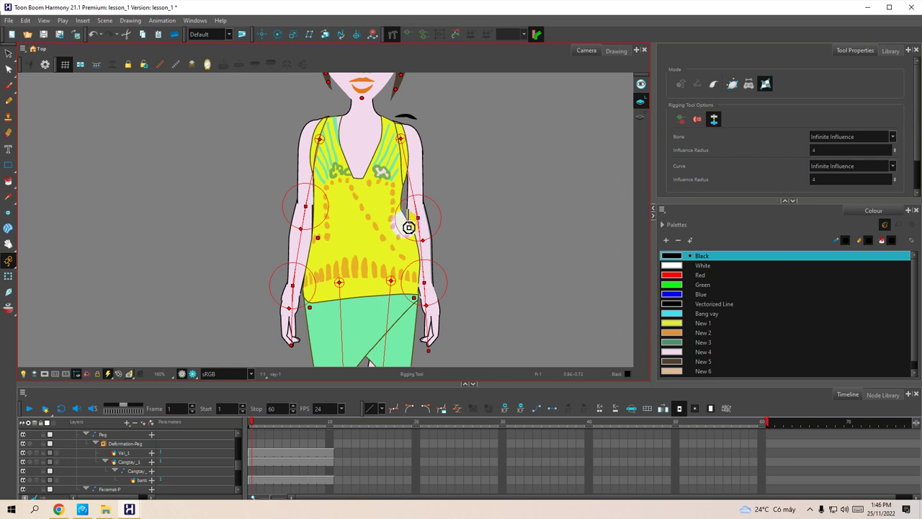
{"action": "left_click_drag", "start_coordinate": [478, 247], "coordinate": [461, 231]}
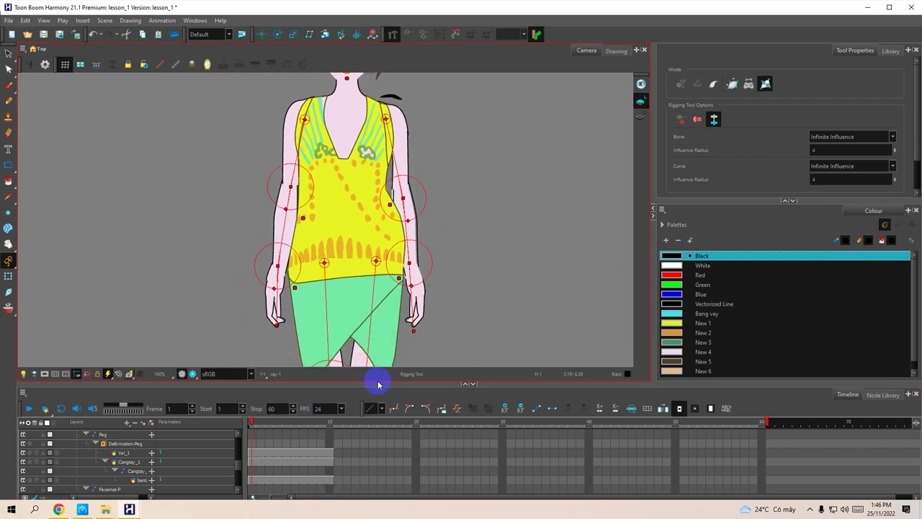
Enlarge the timeline slightly and pose the left-side leg at frame 1 by moving its knee outward and its ankle upward.
{"action": "left_click_drag", "start_coordinate": [377, 383], "coordinate": [377, 392]}
{"action": "key", "text": "space"}
{"action": "left_click_drag", "start_coordinate": [489, 321], "coordinate": [501, 182]}
{"action": "scroll", "coordinate": [479, 277], "scroll_direction": "down", "scroll_amount": 4}
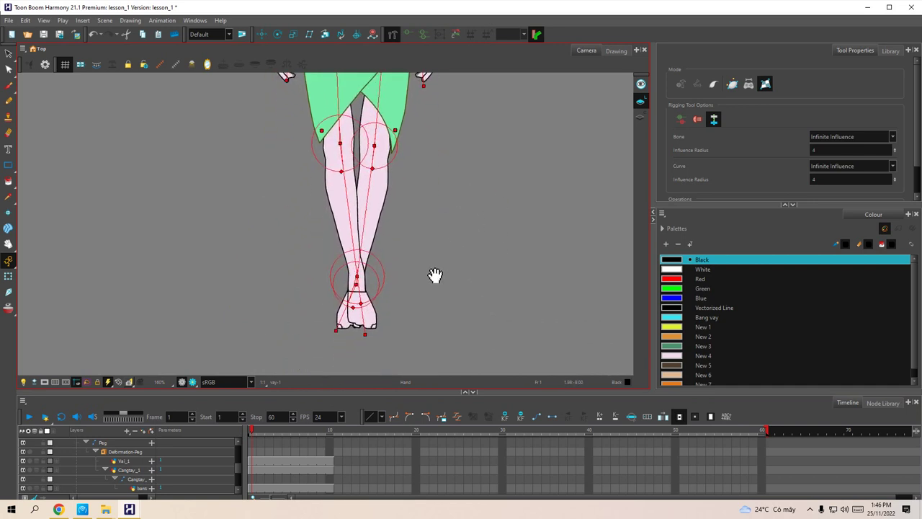
{"action": "left_click", "coordinate": [309, 432]}
{"action": "left_click_drag", "start_coordinate": [302, 391], "coordinate": [305, 373]}
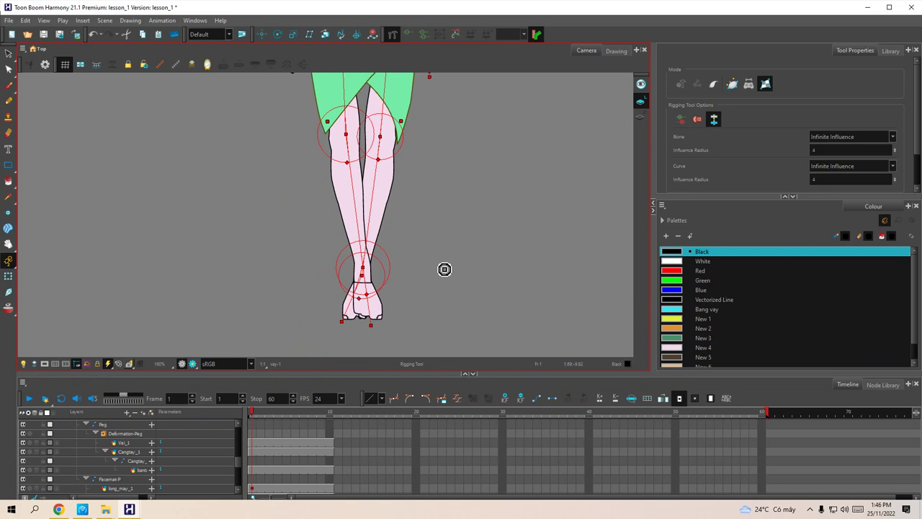
{"action": "left_click", "coordinate": [260, 434]}
{"action": "left_click", "coordinate": [8, 277]}
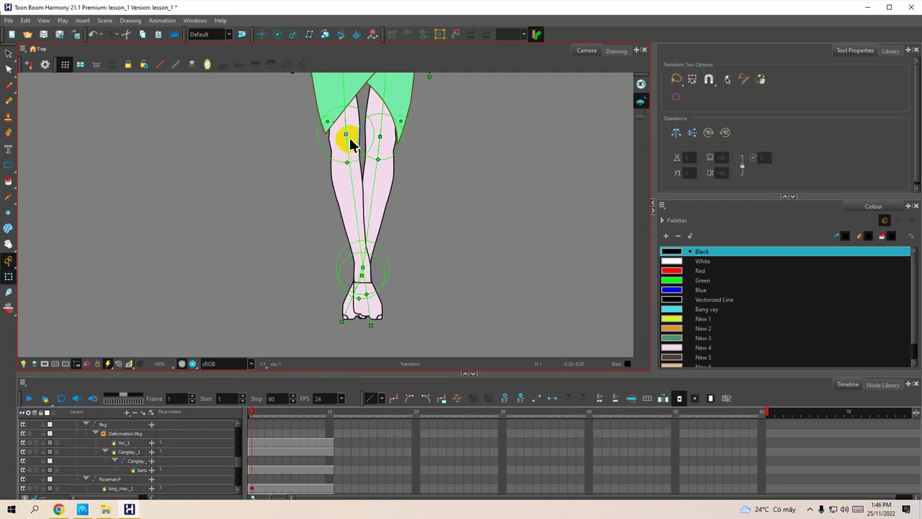
{"action": "left_click_drag", "start_coordinate": [350, 138], "coordinate": [340, 142]}
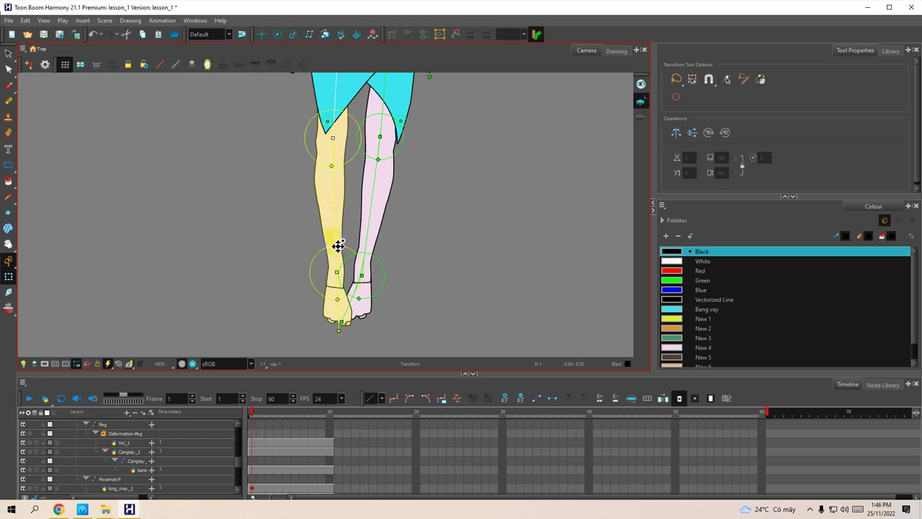
{"action": "left_click_drag", "start_coordinate": [340, 274], "coordinate": [343, 253]}
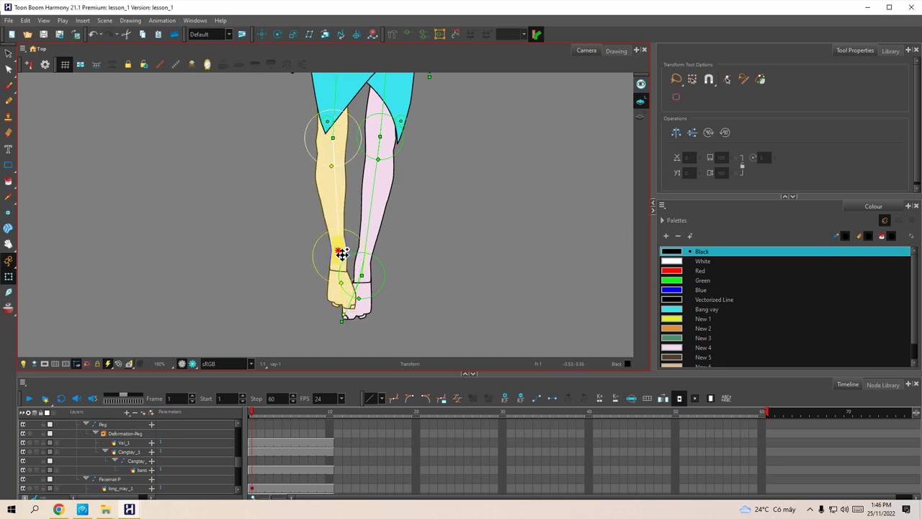
Raise the left-side leg's knee and ankle further, and pull the adjacent skirt hem point outward to cover the knee.
{"action": "mouse_move", "coordinate": [422, 216]}
{"action": "left_mouse_down"}
{"action": "mouse_move", "coordinate": [408, 291]}
{"action": "mouse_move", "coordinate": [387, 244]}
{"action": "mouse_move", "coordinate": [401, 189]}
{"action": "mouse_move", "coordinate": [397, 254]}
{"action": "mouse_move", "coordinate": [407, 244]}
{"action": "mouse_move", "coordinate": [399, 239]}
{"action": "left_mouse_up"}
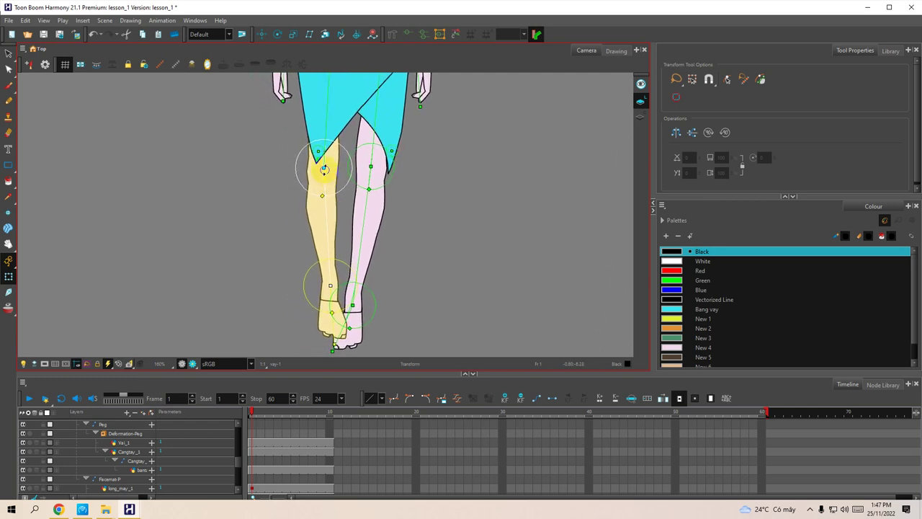
{"action": "left_click_drag", "start_coordinate": [327, 172], "coordinate": [322, 152]}
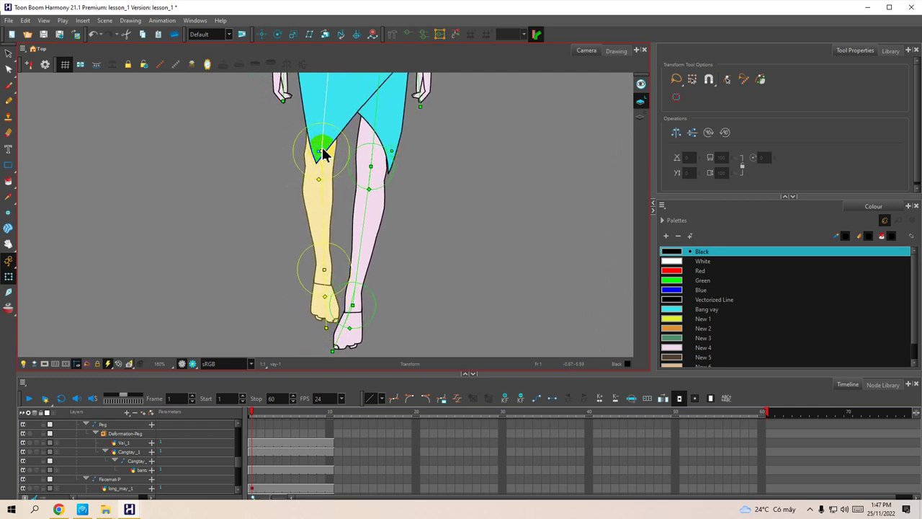
{"action": "left_click_drag", "start_coordinate": [327, 274], "coordinate": [330, 259]}
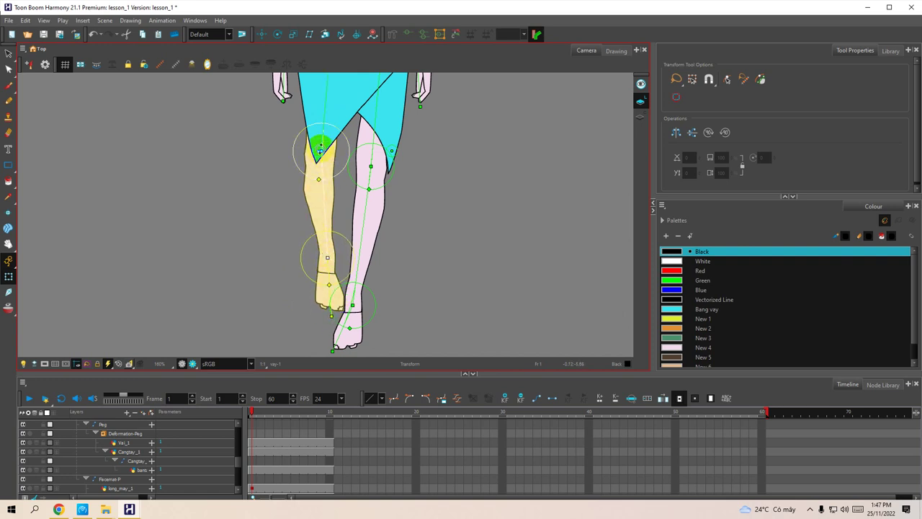
{"action": "left_click", "coordinate": [321, 157]}
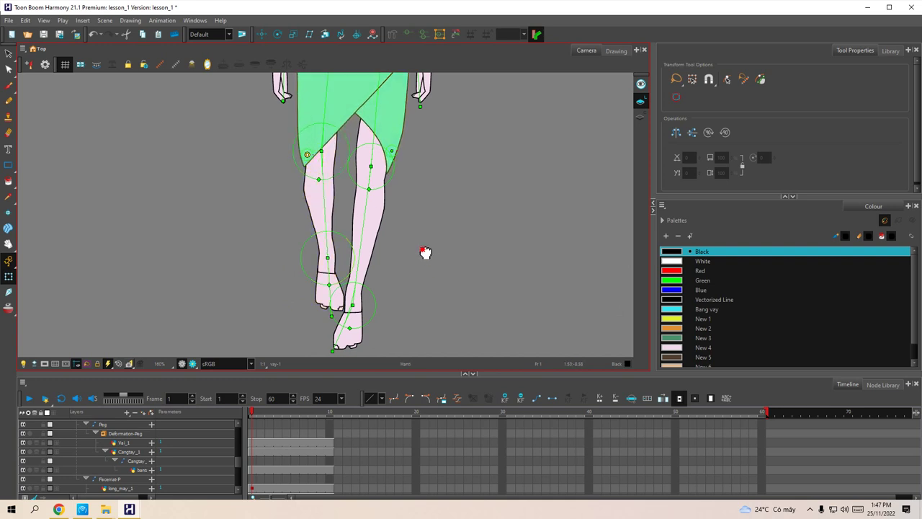
{"action": "left_click_drag", "start_coordinate": [425, 252], "coordinate": [393, 220]}
Go to frame 6 and straighten the right-side leg by moving its knee and ankle outward.
{"action": "left_click", "coordinate": [252, 411]}
{"action": "left_click_drag", "start_coordinate": [254, 414], "coordinate": [294, 414]}
{"action": "mouse_move", "coordinate": [395, 262]}
{"action": "left_mouse_down"}
{"action": "mouse_move", "coordinate": [399, 299]}
{"action": "mouse_move", "coordinate": [411, 268]}
{"action": "mouse_move", "coordinate": [389, 304]}
{"action": "left_mouse_up"}
{"action": "scroll", "coordinate": [389, 270], "scroll_direction": "down", "scroll_amount": 2}
{"action": "scroll", "coordinate": [425, 256], "scroll_direction": "down", "scroll_amount": 1}
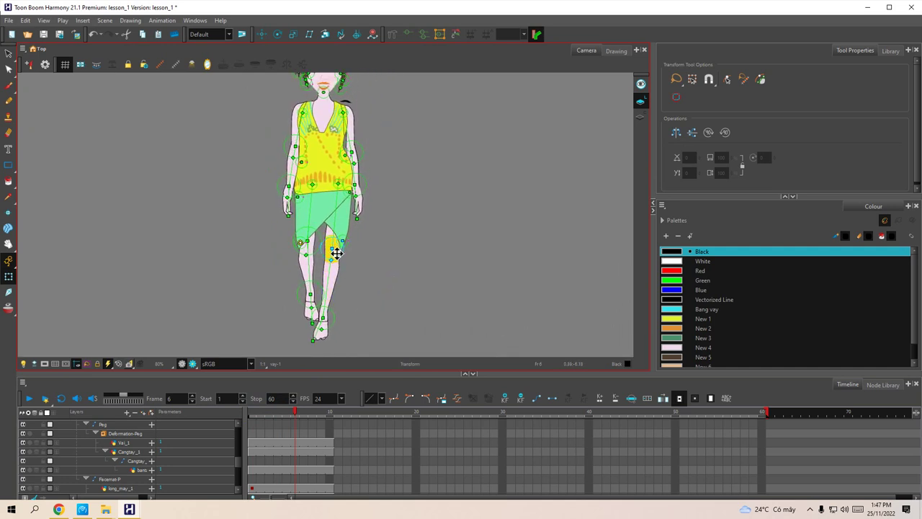
{"action": "left_click", "coordinate": [338, 253]}
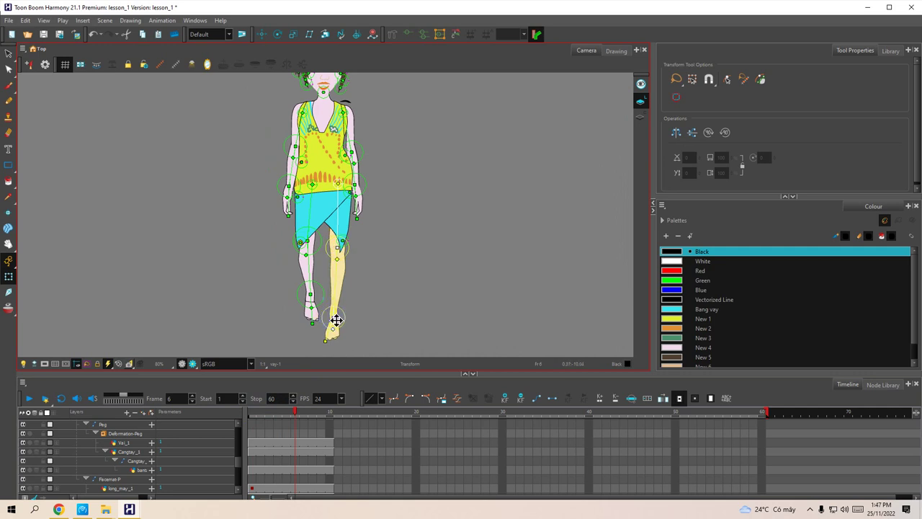
{"action": "left_click_drag", "start_coordinate": [338, 319], "coordinate": [341, 322]}
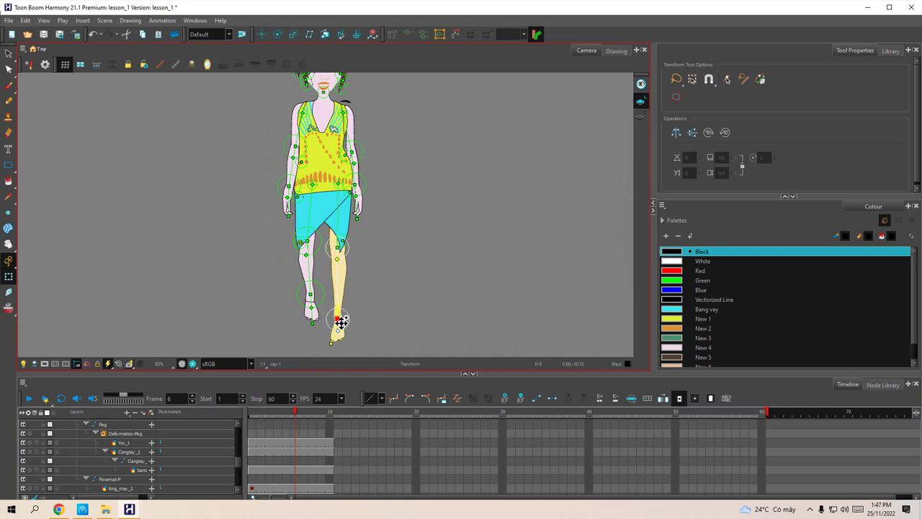
Return to frame 1 and raise the left-side arm's elbow and wrist slightly.
{"action": "left_click", "coordinate": [292, 417]}
{"action": "scroll", "coordinate": [283, 216], "scroll_direction": "up", "scroll_amount": 3}
{"action": "scroll", "coordinate": [380, 180], "scroll_direction": "up", "scroll_amount": 5}
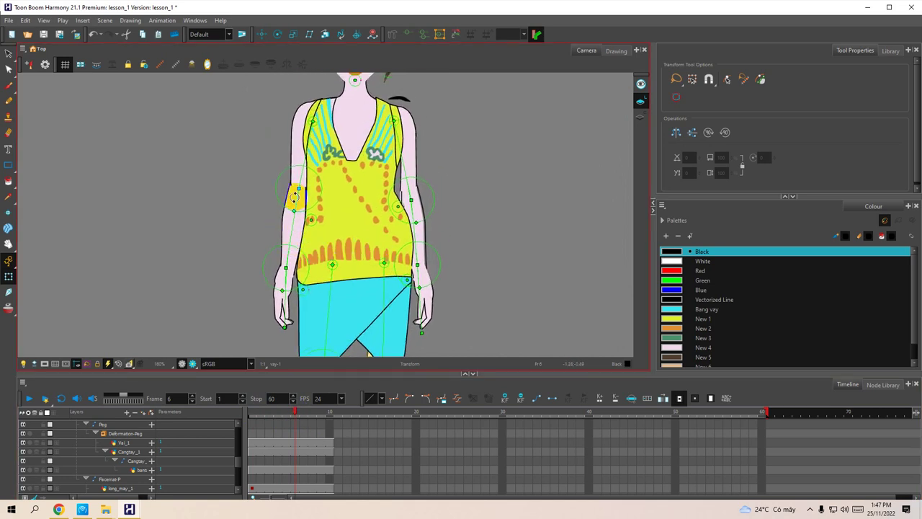
{"action": "scroll", "coordinate": [312, 284], "scroll_direction": "down", "scroll_amount": 3}
{"action": "left_click", "coordinate": [305, 377]}
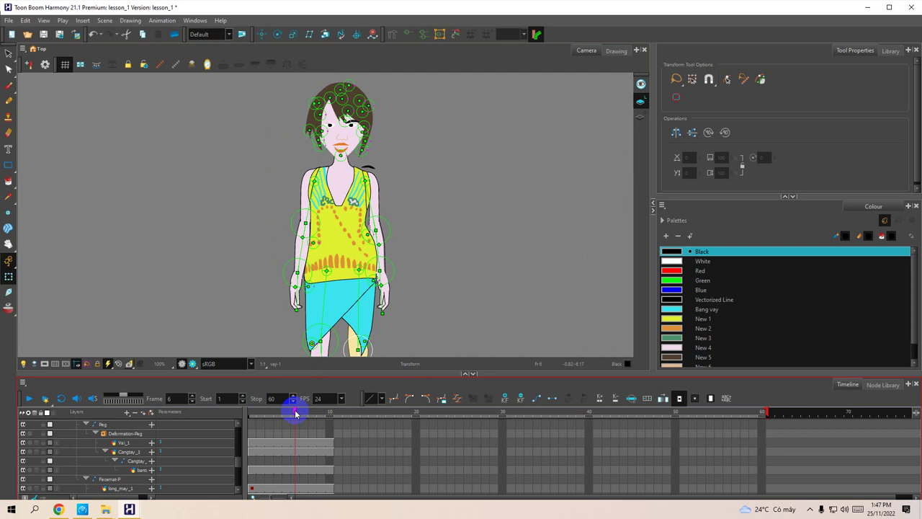
{"action": "left_click", "coordinate": [346, 295]}
{"action": "left_click_drag", "start_coordinate": [294, 411], "coordinate": [252, 416]}
{"action": "left_click", "coordinate": [309, 232]}
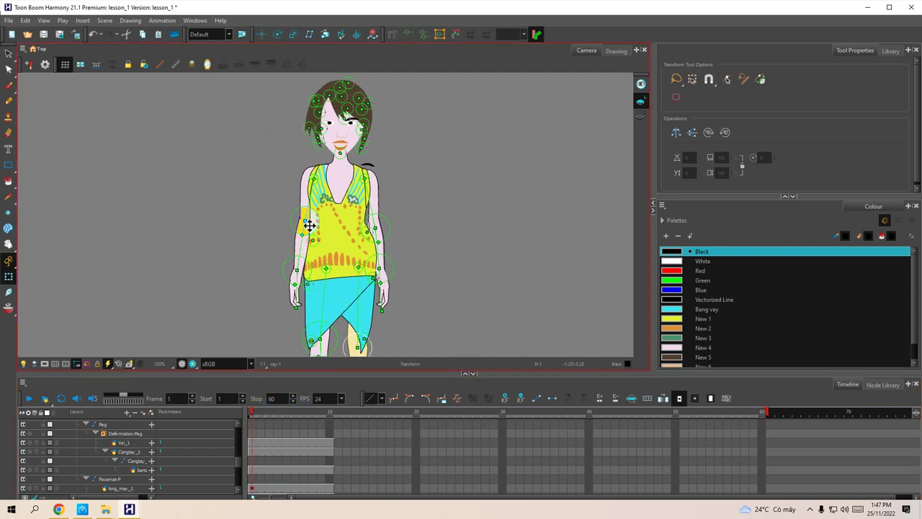
{"action": "left_click_drag", "start_coordinate": [308, 226], "coordinate": [300, 259]}
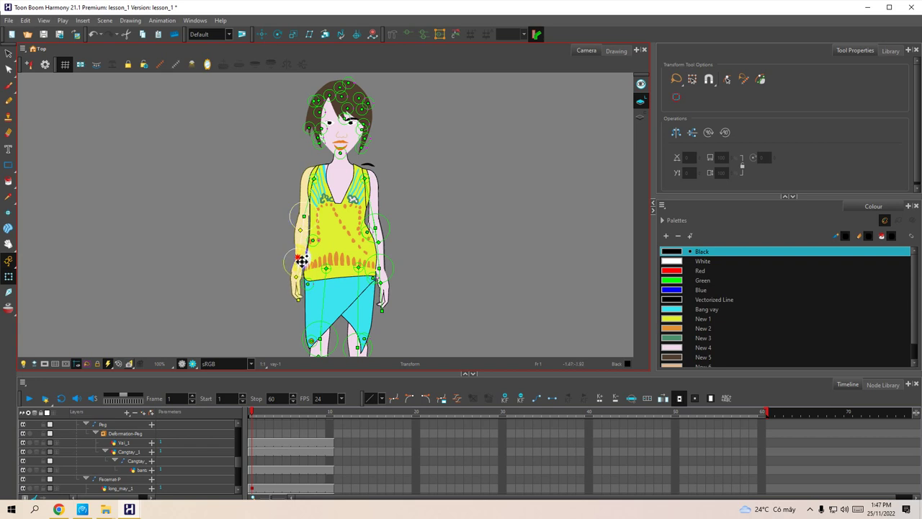
Go to frame 6 and collapse the Peg, Facemat-P, Vai-P and body layers in the timeline.
{"action": "left_click_drag", "start_coordinate": [437, 288], "coordinate": [395, 144]}
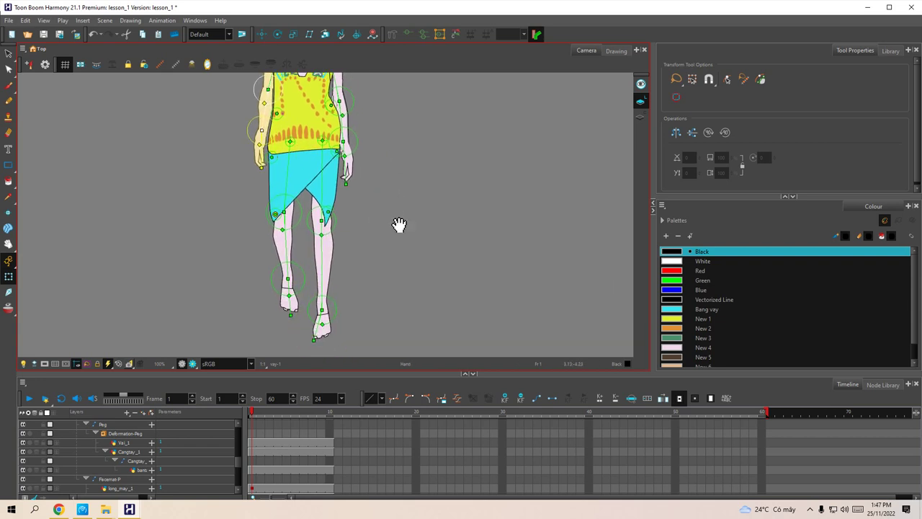
{"action": "left_click_drag", "start_coordinate": [252, 413], "coordinate": [274, 411]}
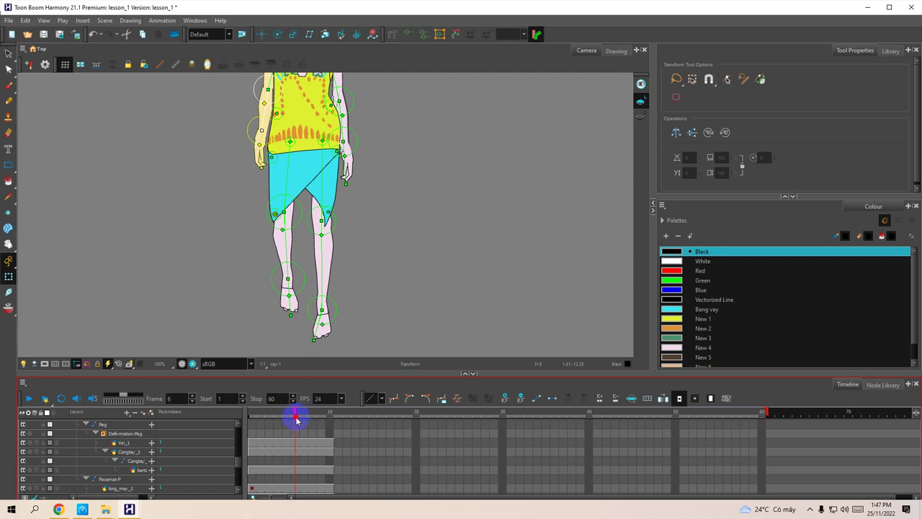
{"action": "left_click", "coordinate": [86, 424]}
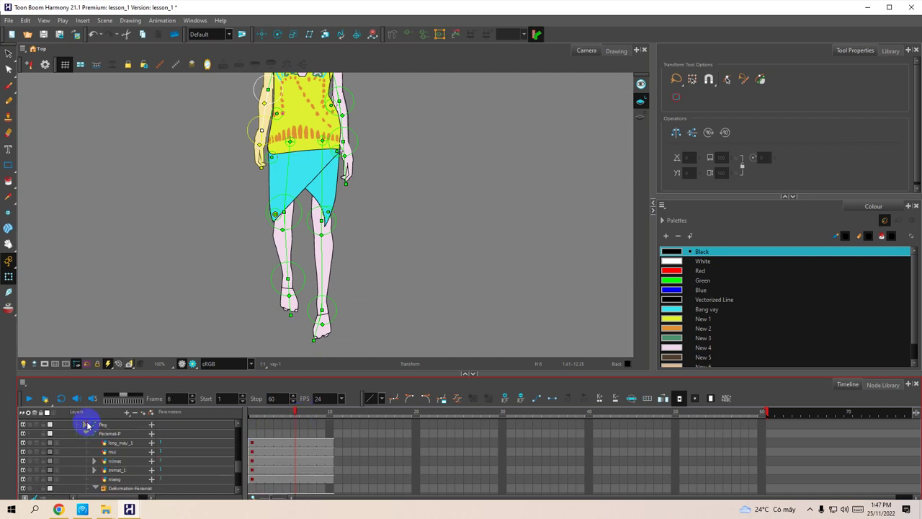
{"action": "left_click", "coordinate": [86, 434]}
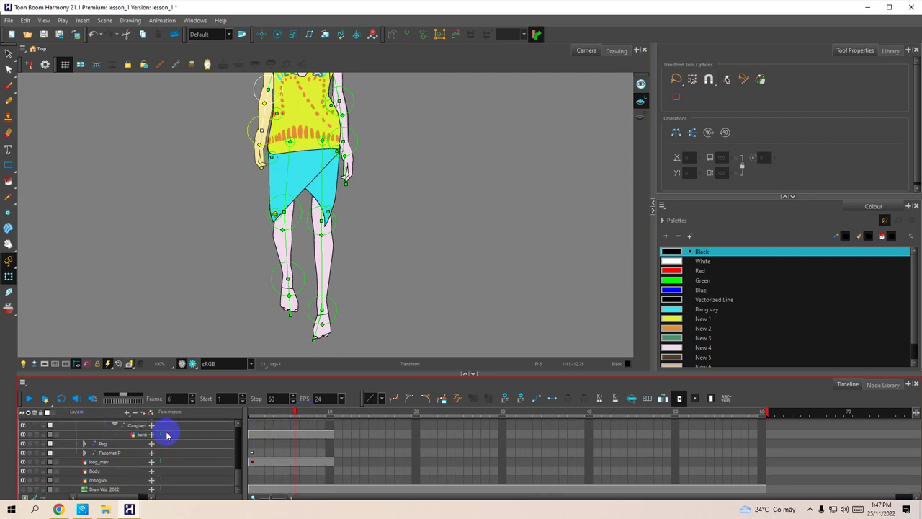
{"action": "left_click", "coordinate": [86, 442]}
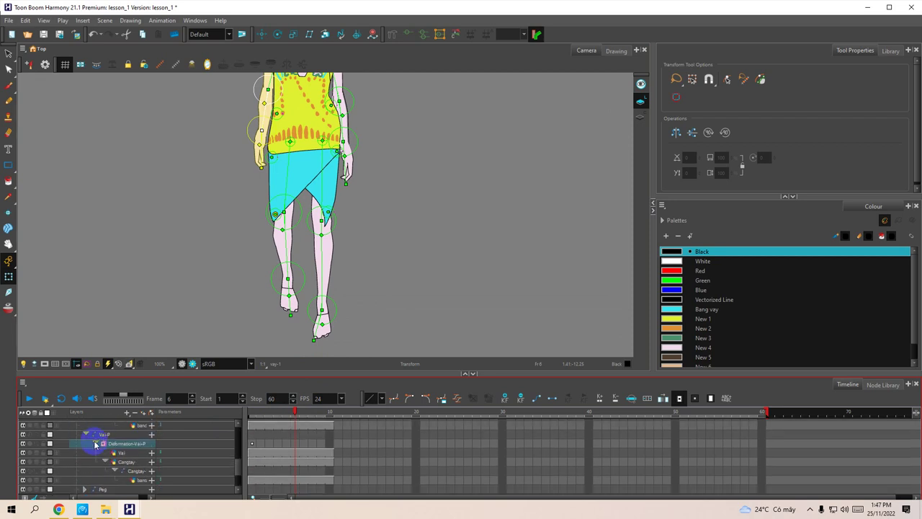
{"action": "left_click", "coordinate": [85, 435]}
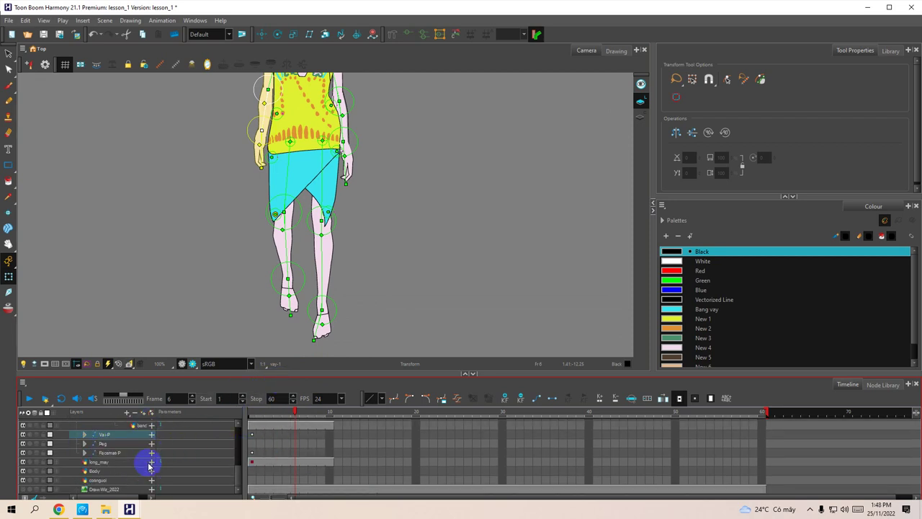
{"action": "scroll", "coordinate": [107, 454], "scroll_direction": "up", "scroll_amount": 1}
{"action": "scroll", "coordinate": [107, 455], "scroll_direction": "up", "scroll_amount": 13}
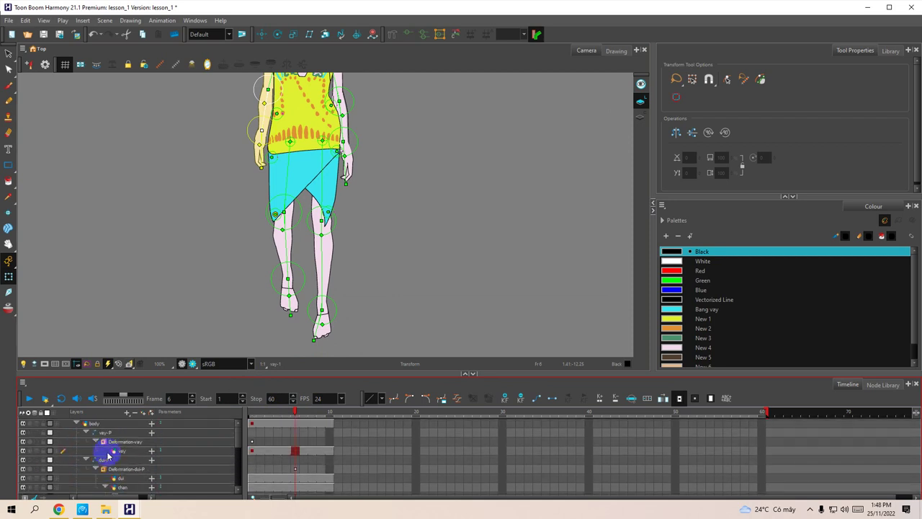
{"action": "left_click", "coordinate": [76, 425]}
Go to frame 10, straighten the left-side leg by lowering its knee and ankle, and pull the adjacent skirt hem point outward.
{"action": "left_click", "coordinate": [291, 431]}
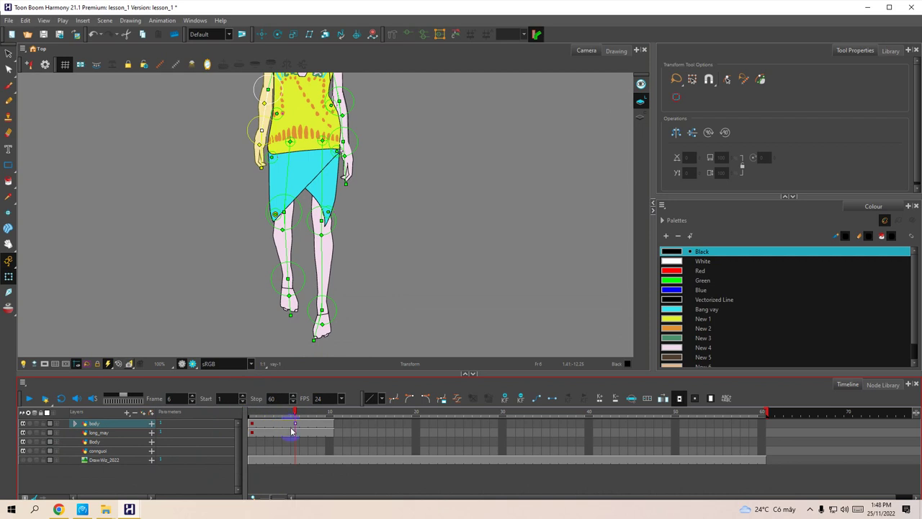
{"action": "mouse_move", "coordinate": [382, 253]}
{"action": "left_mouse_down"}
{"action": "mouse_move", "coordinate": [391, 323]}
{"action": "mouse_move", "coordinate": [391, 247]}
{"action": "left_mouse_up"}
{"action": "left_click_drag", "start_coordinate": [347, 313], "coordinate": [368, 285]}
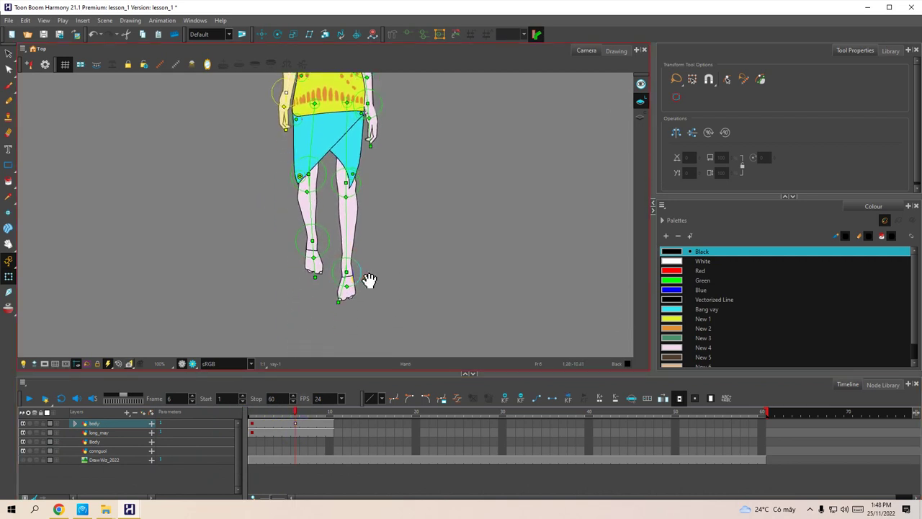
{"action": "left_click", "coordinate": [317, 427]}
{"action": "left_click_drag", "start_coordinate": [295, 412], "coordinate": [331, 413]}
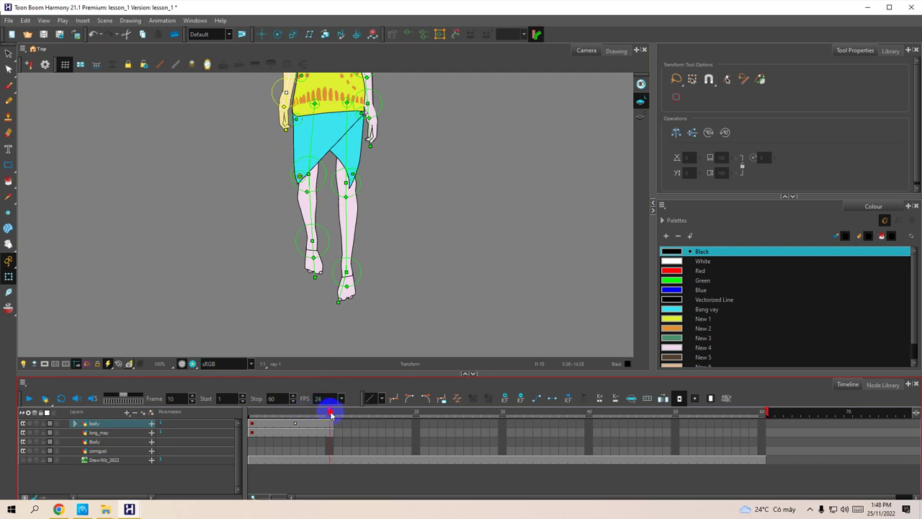
{"action": "key", "text": "space"}
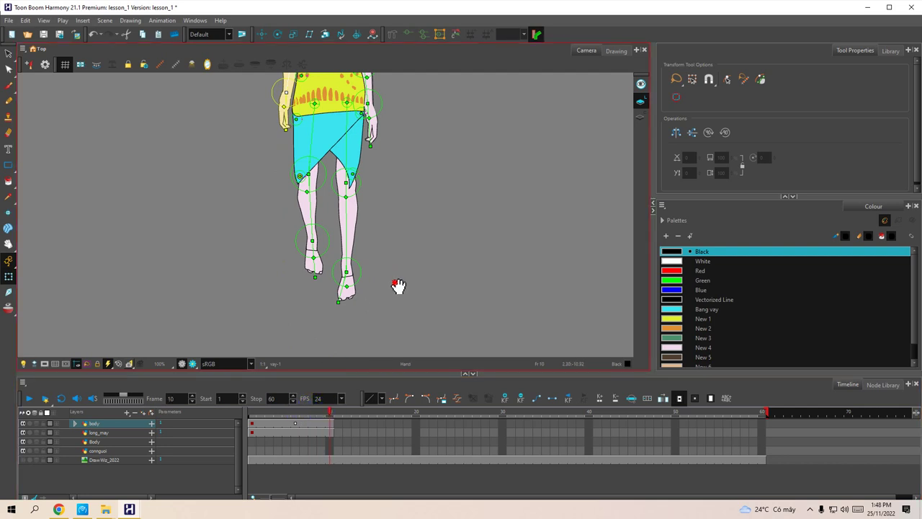
{"action": "mouse_move", "coordinate": [397, 284]}
{"action": "left_mouse_down"}
{"action": "mouse_move", "coordinate": [400, 330]}
{"action": "mouse_move", "coordinate": [383, 286]}
{"action": "left_mouse_up"}
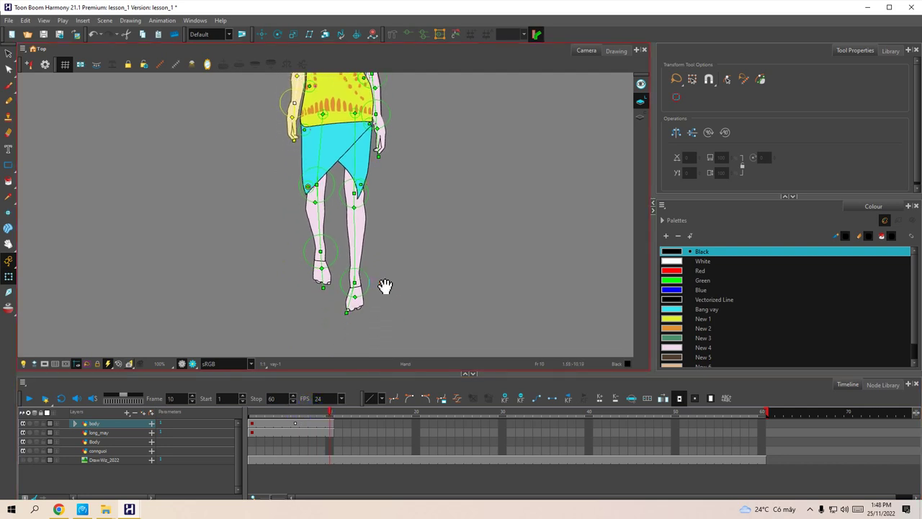
{"action": "left_click", "coordinate": [321, 188]}
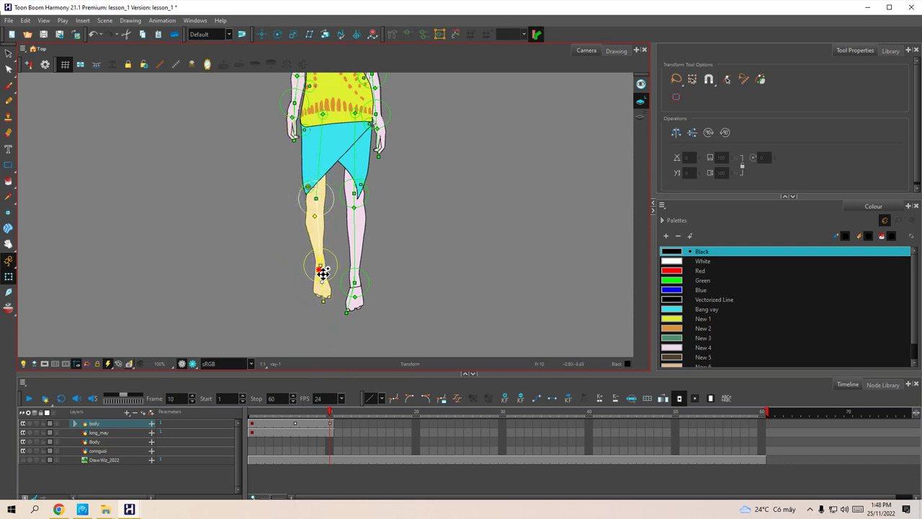
{"action": "left_click_drag", "start_coordinate": [322, 269], "coordinate": [318, 281]}
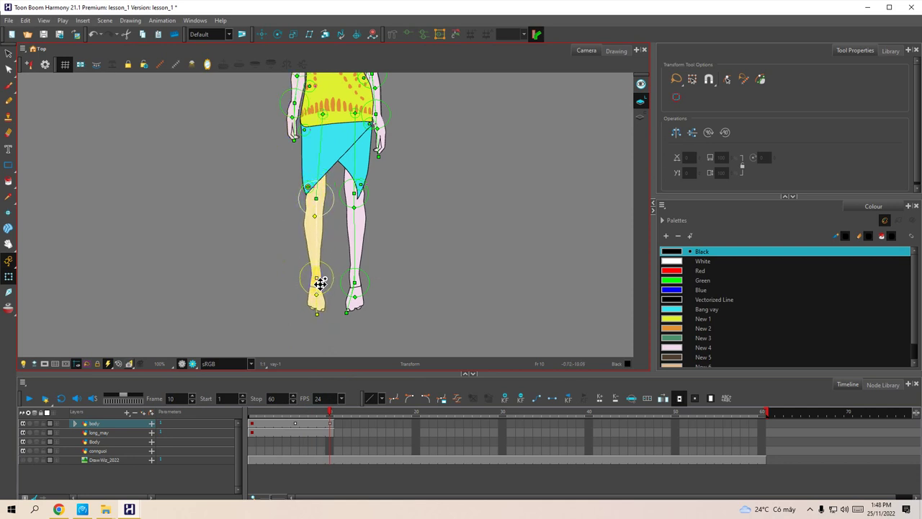
{"action": "left_click", "coordinate": [308, 189]}
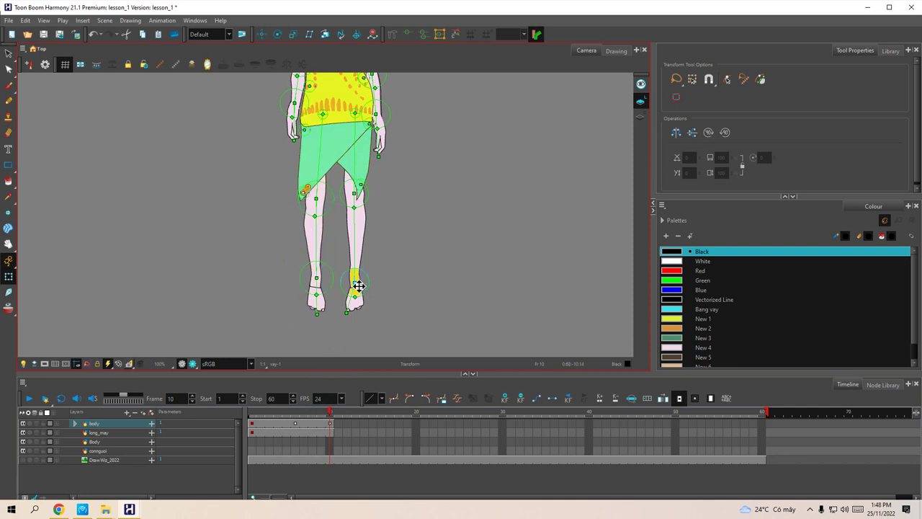
Bend the right-side leg by raising its ankle, and pull the right-side skirt hem point outward and down over the knee.
{"action": "left_click_drag", "start_coordinate": [358, 285], "coordinate": [355, 252]}
{"action": "left_click_drag", "start_coordinate": [393, 204], "coordinate": [389, 296]}
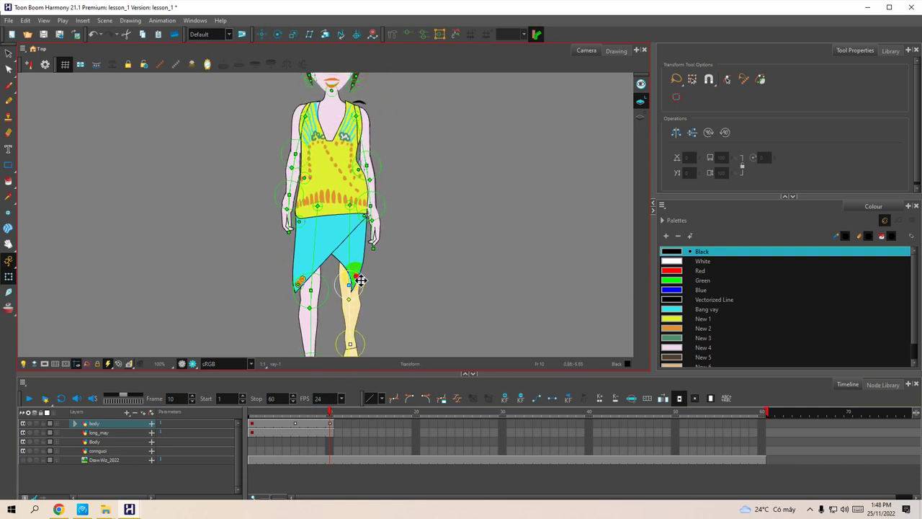
{"action": "left_click", "coordinate": [360, 280]}
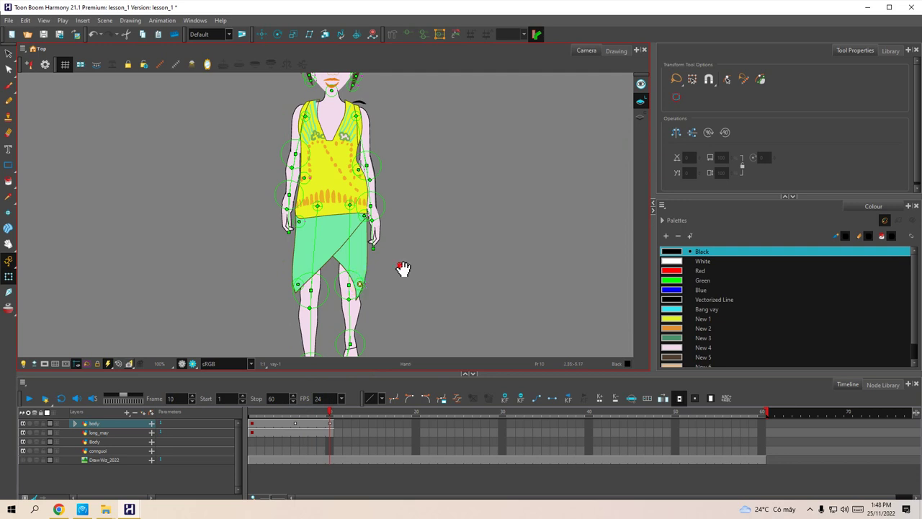
Pose the arms at frame 10 by moving the left-side elbow outward and down and raising the right-side wrist slightly.
{"action": "left_click_drag", "start_coordinate": [402, 268], "coordinate": [392, 334]}
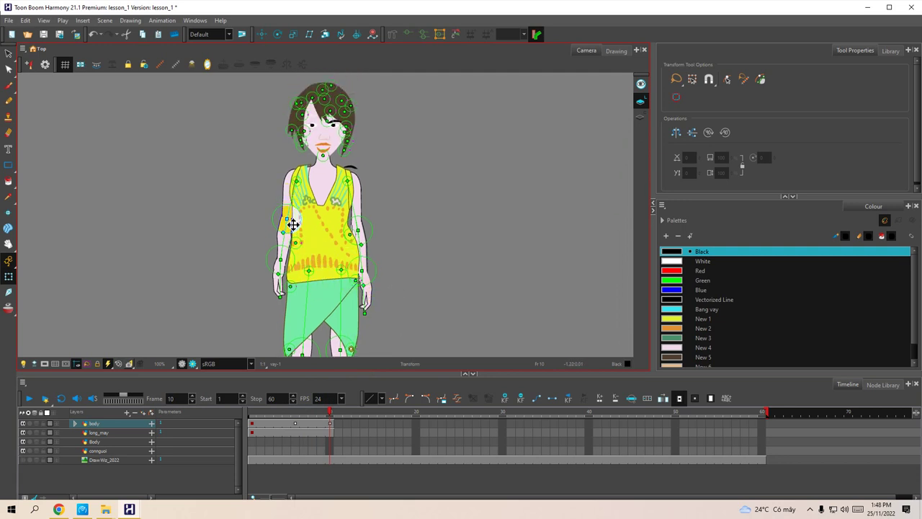
{"action": "left_click_drag", "start_coordinate": [289, 224], "coordinate": [286, 230]}
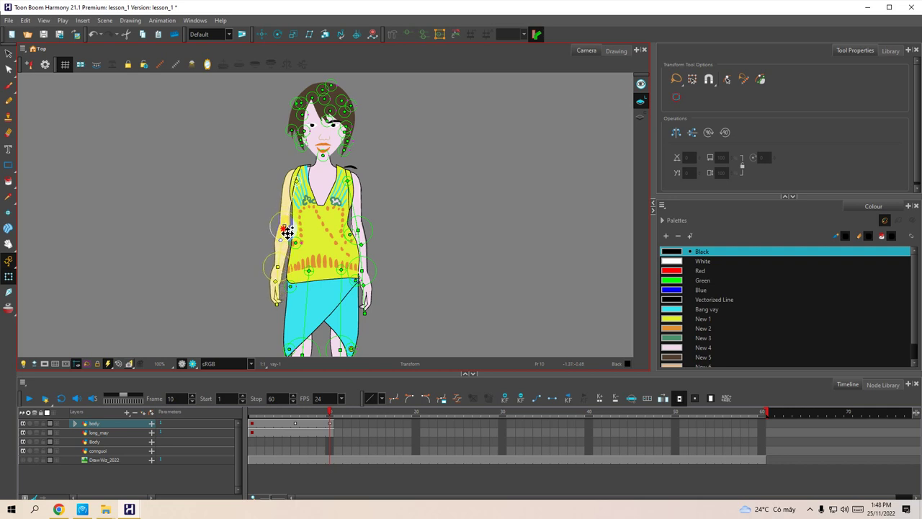
{"action": "left_click_drag", "start_coordinate": [375, 313], "coordinate": [362, 298]}
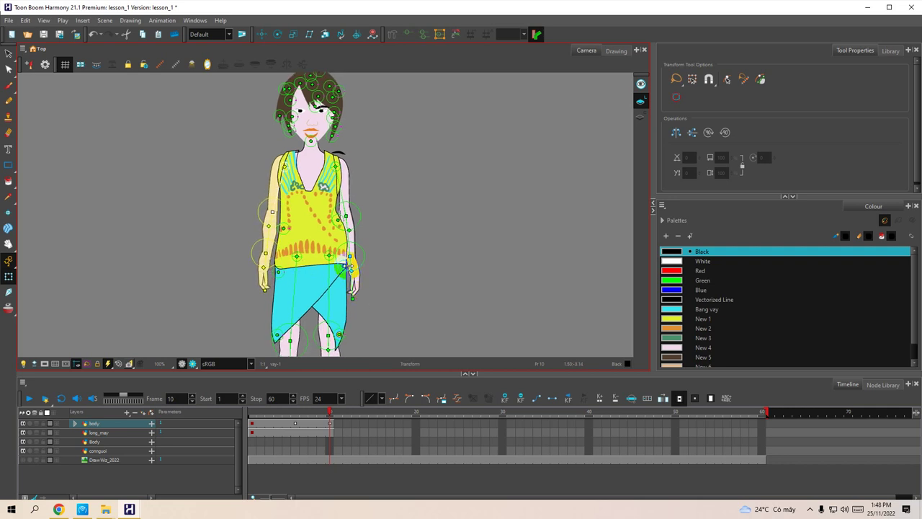
{"action": "left_click_drag", "start_coordinate": [354, 261], "coordinate": [377, 255]}
{"action": "key", "text": "space"}
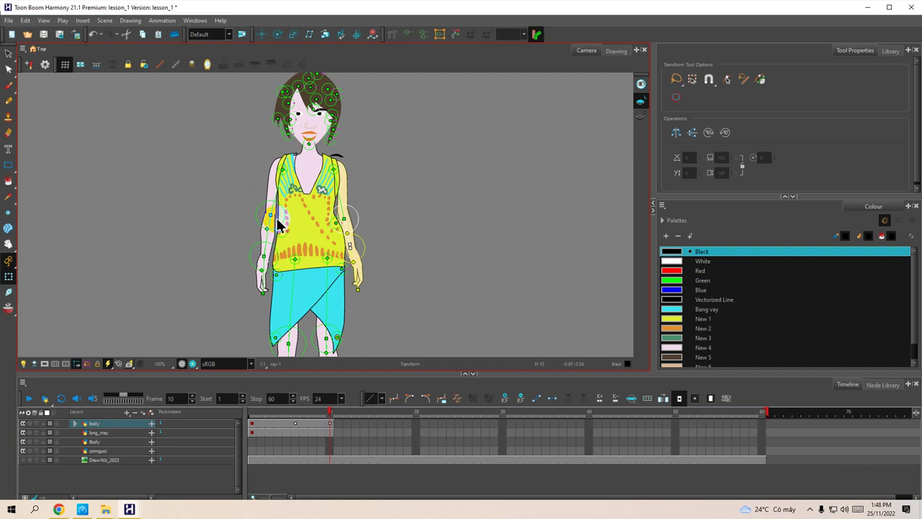
{"action": "left_click_drag", "start_coordinate": [274, 219], "coordinate": [271, 222]}
{"action": "key", "text": "space"}
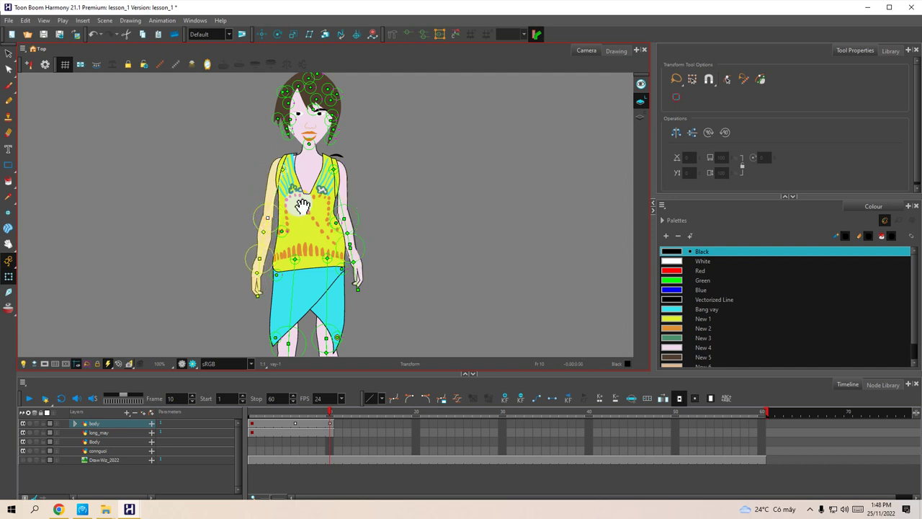
Shift the chin's deformation point slightly upward at frame 10 and save the scene.
{"action": "left_click_drag", "start_coordinate": [354, 191], "coordinate": [364, 252]}
{"action": "scroll", "coordinate": [319, 213], "scroll_direction": "up", "scroll_amount": 2}
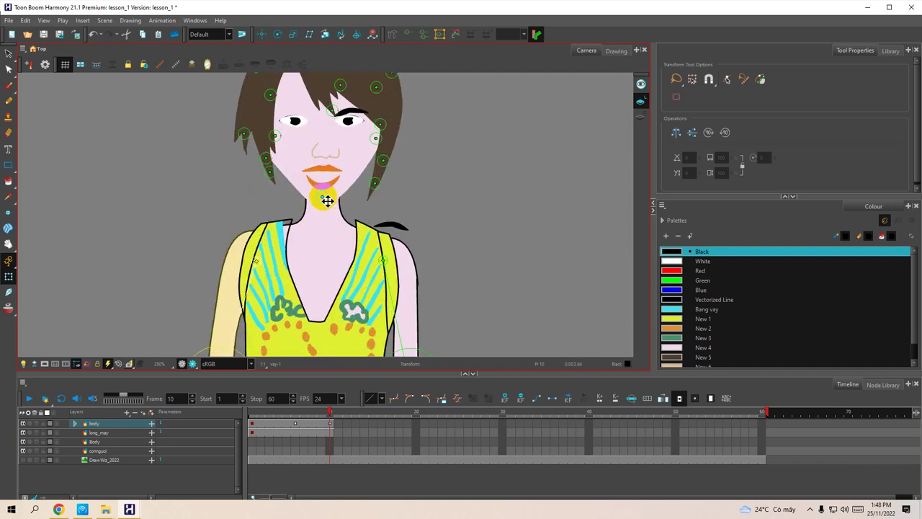
{"action": "key", "text": "ctrl+z"}
{"action": "key", "text": "ctrl+z"}
{"action": "key", "text": "ctrl+z"}
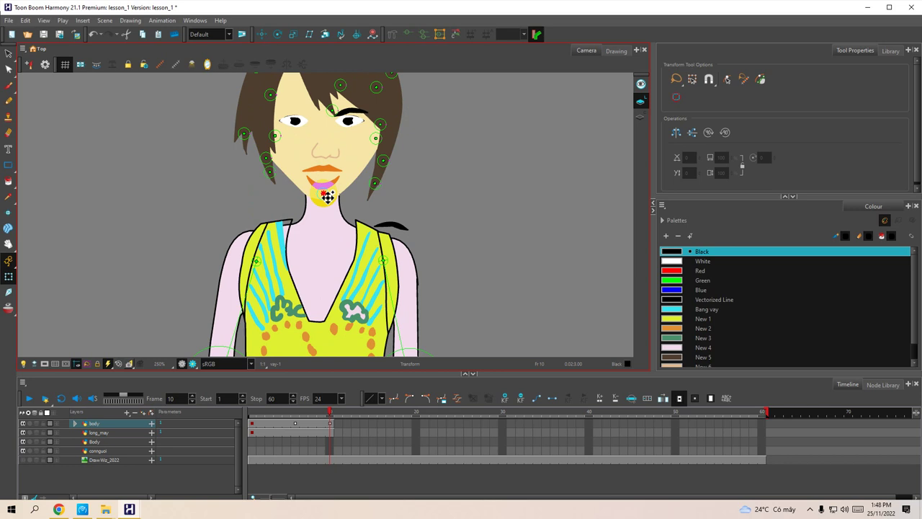
{"action": "key", "text": "ctrl+z"}
{"action": "key", "text": "ctrl+z"}
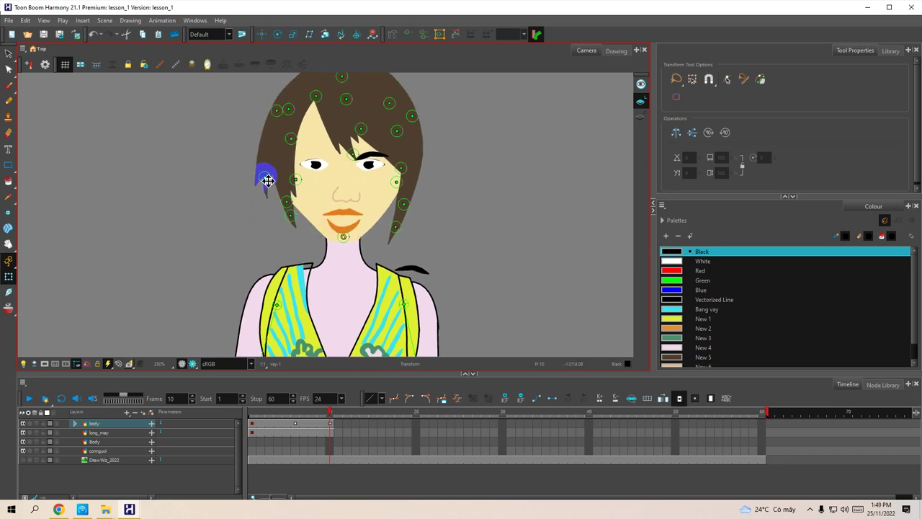
Reshape the hair at frame 10 by moving its side tips and the fringe tip with their deformation points.
{"action": "key", "text": "ctrl+z"}
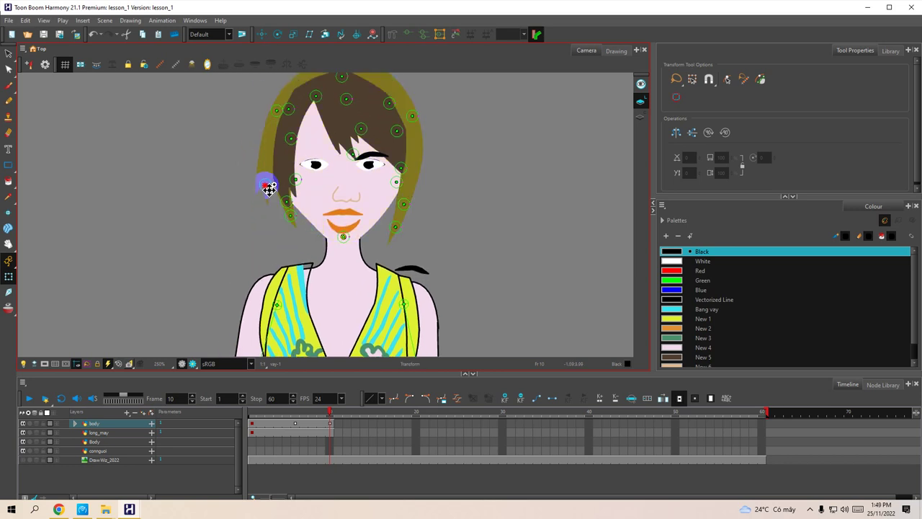
{"action": "left_click_drag", "start_coordinate": [269, 194], "coordinate": [293, 212]}
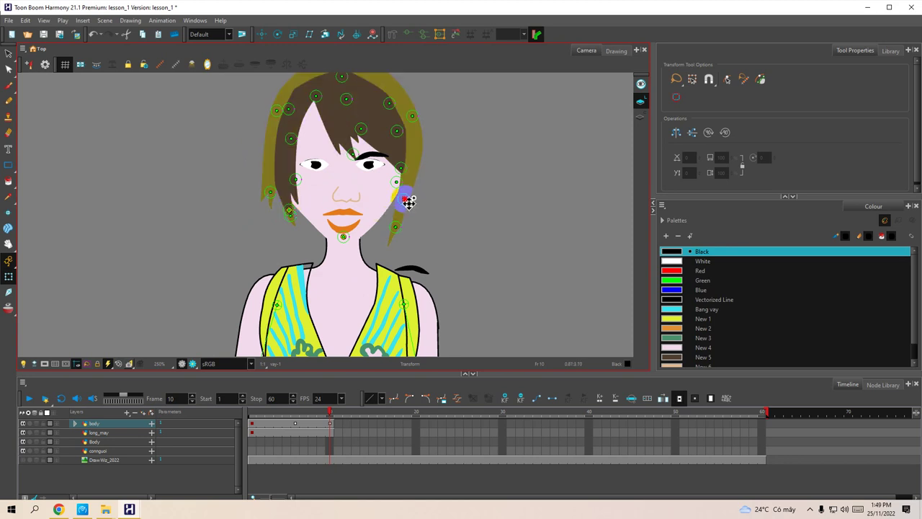
{"action": "left_click_drag", "start_coordinate": [407, 204], "coordinate": [346, 153]}
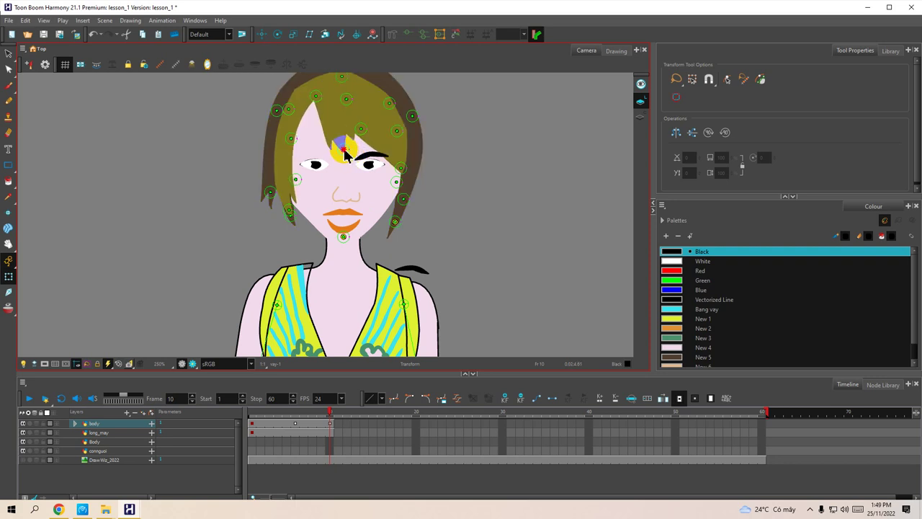
Go to frame 6 and shift the fringe tip and both side hair tips toward the left side.
{"action": "mouse_move", "coordinate": [324, 412]}
{"action": "left_mouse_down"}
{"action": "mouse_move", "coordinate": [251, 421]}
{"action": "mouse_move", "coordinate": [334, 422]}
{"action": "mouse_move", "coordinate": [286, 426]}
{"action": "mouse_move", "coordinate": [295, 423]}
{"action": "left_mouse_up"}
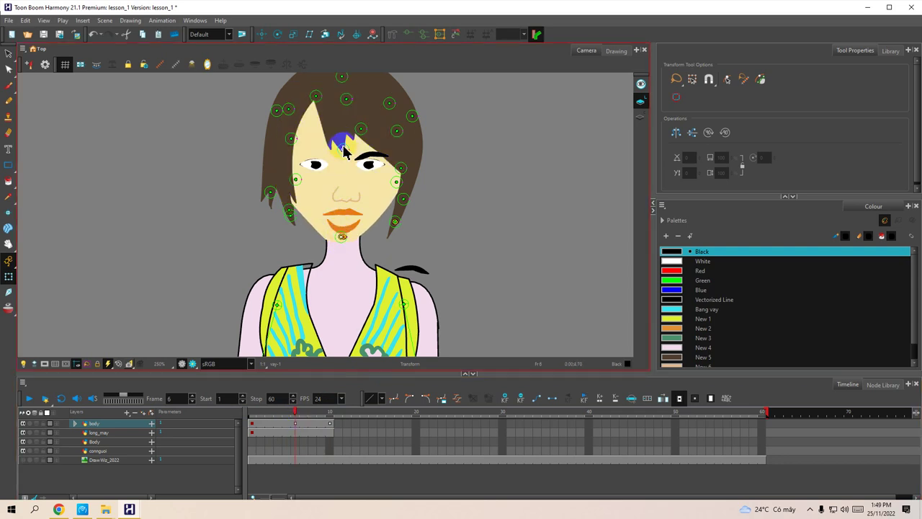
{"action": "left_click", "coordinate": [346, 154]}
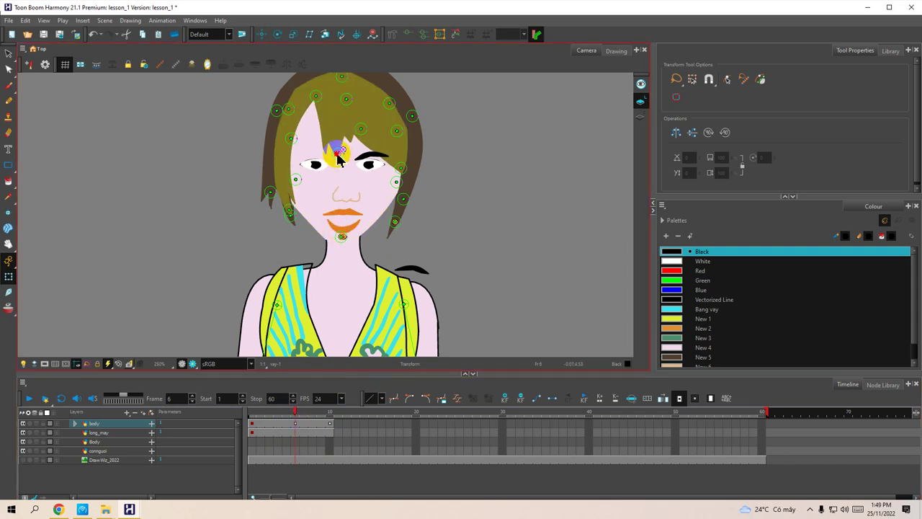
{"action": "left_click", "coordinate": [273, 195]}
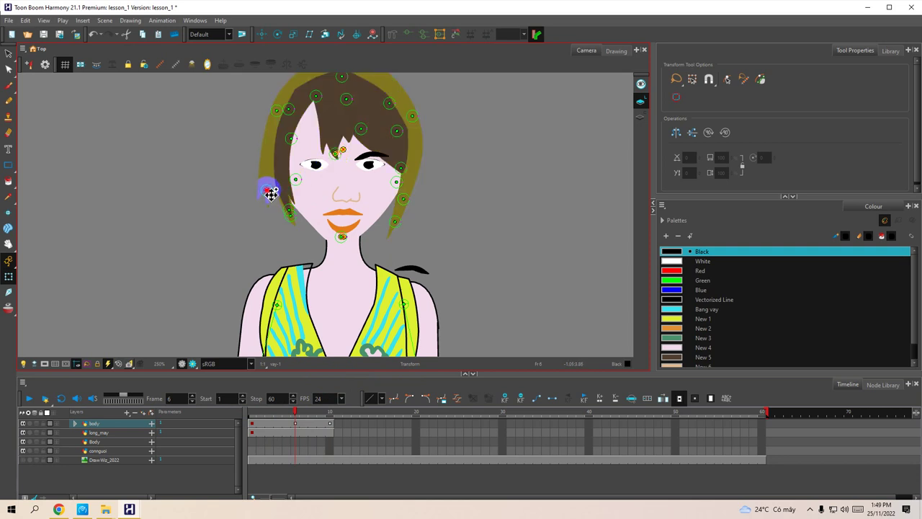
{"action": "left_click", "coordinate": [271, 193]}
{"action": "left_click", "coordinate": [388, 222]}
Select the mouth at frame 6, shrink it and move it up slightly.
{"action": "left_click", "coordinate": [296, 412]}
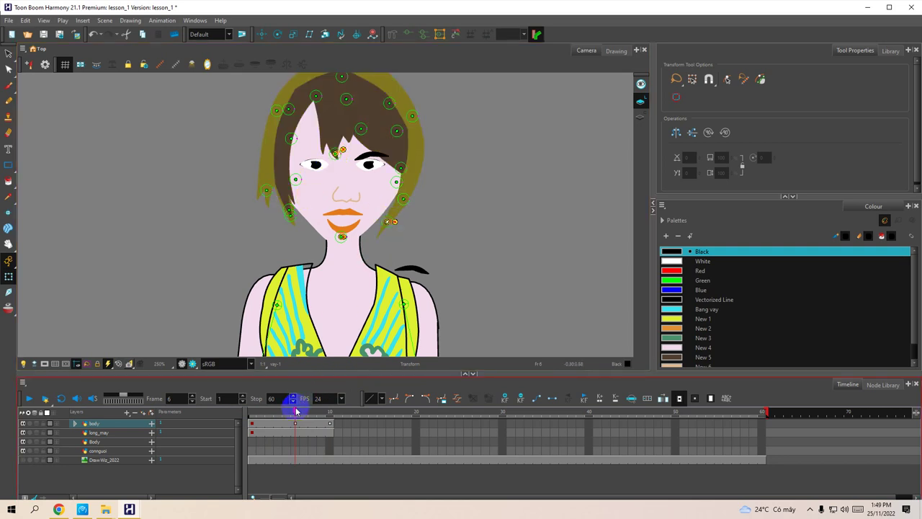
{"action": "left_click_drag", "start_coordinate": [292, 410], "coordinate": [295, 428]}
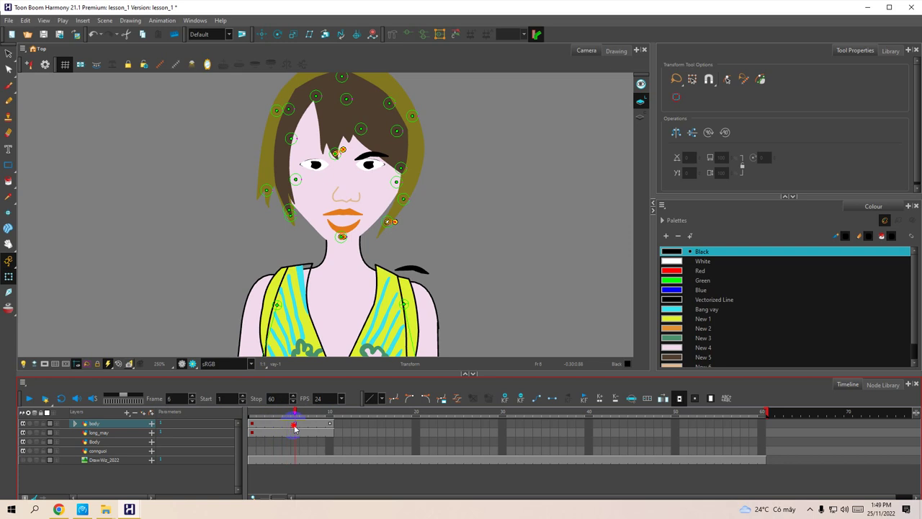
{"action": "left_click", "coordinate": [352, 231]}
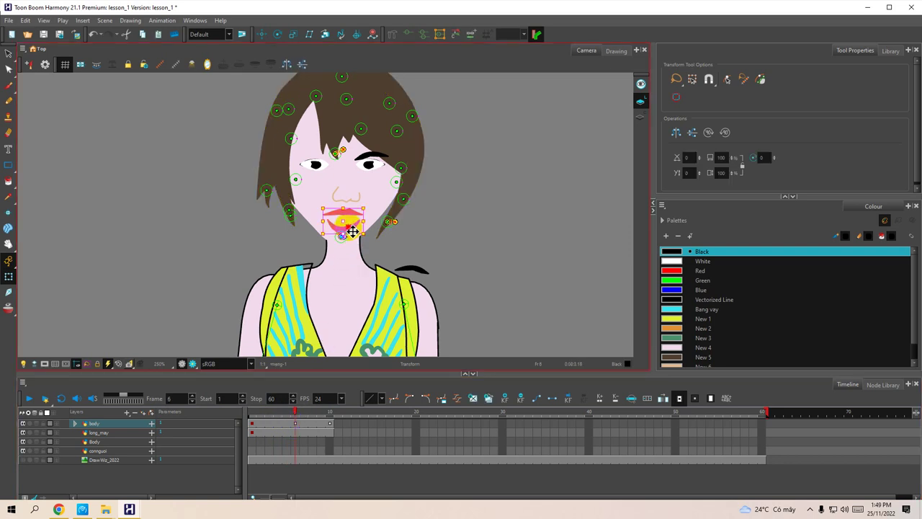
{"action": "mouse_move", "coordinate": [352, 232]}
{"action": "left_mouse_down"}
{"action": "mouse_move", "coordinate": [347, 207]}
{"action": "mouse_move", "coordinate": [363, 243]}
{"action": "mouse_move", "coordinate": [346, 212]}
{"action": "left_mouse_up"}
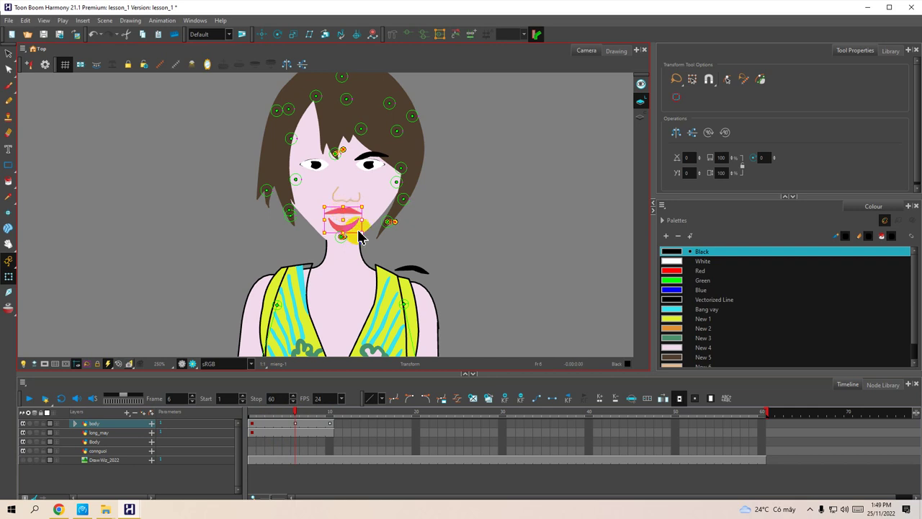
{"action": "left_click", "coordinate": [465, 291]}
Select the body layer's pose at frame 10, and go to frame 20 on the same layer.
{"action": "left_click_drag", "start_coordinate": [483, 302], "coordinate": [445, 242]}
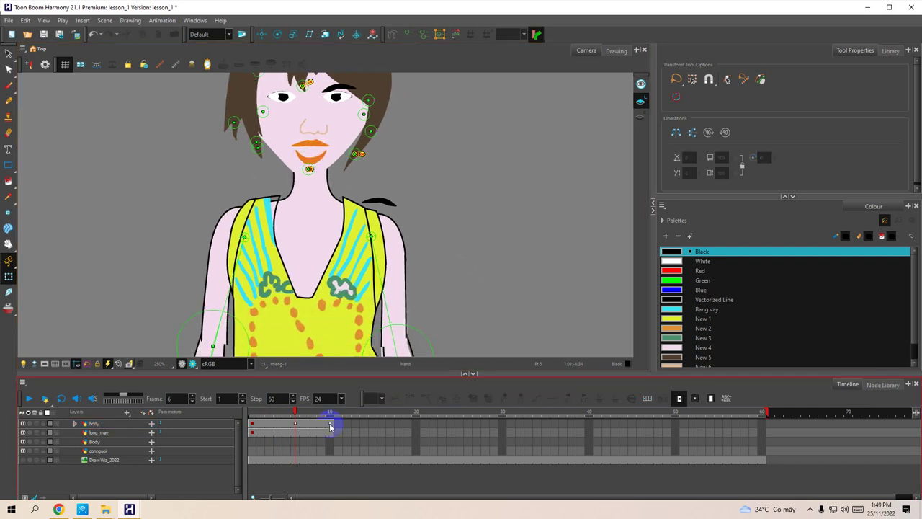
{"action": "left_click", "coordinate": [330, 425]}
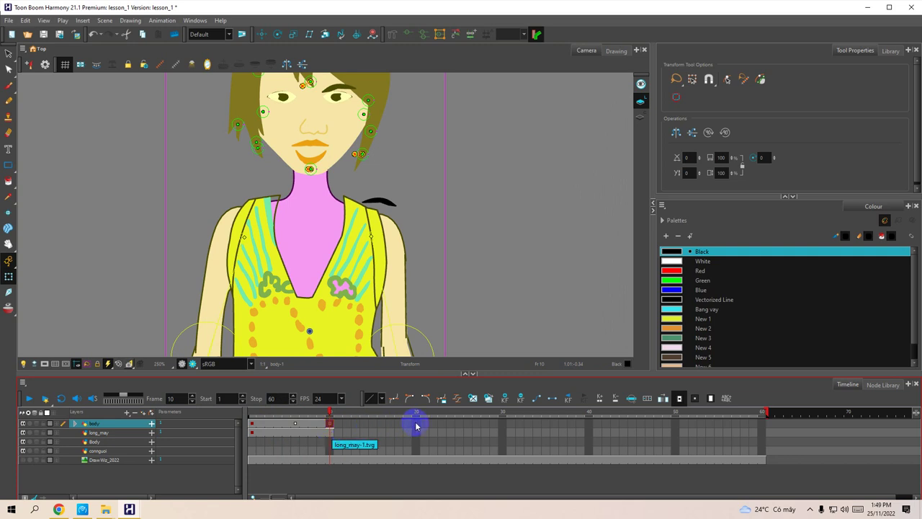
{"action": "left_click_drag", "start_coordinate": [416, 427], "coordinate": [417, 426]}
{"action": "left_click", "coordinate": [416, 427]}
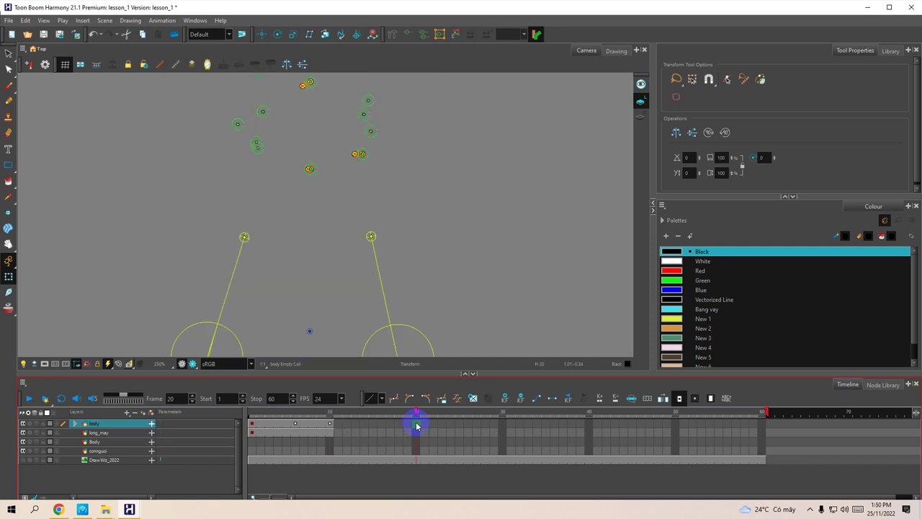
Extend the exposure of the body layer's drawing to frame 20.
{"action": "left_click_drag", "start_coordinate": [332, 426], "coordinate": [342, 433]}
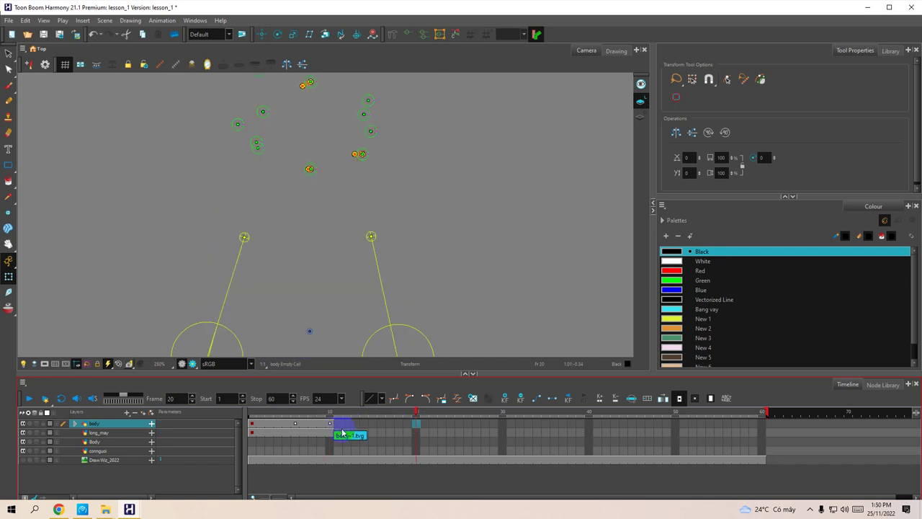
{"action": "key", "text": "F5"}
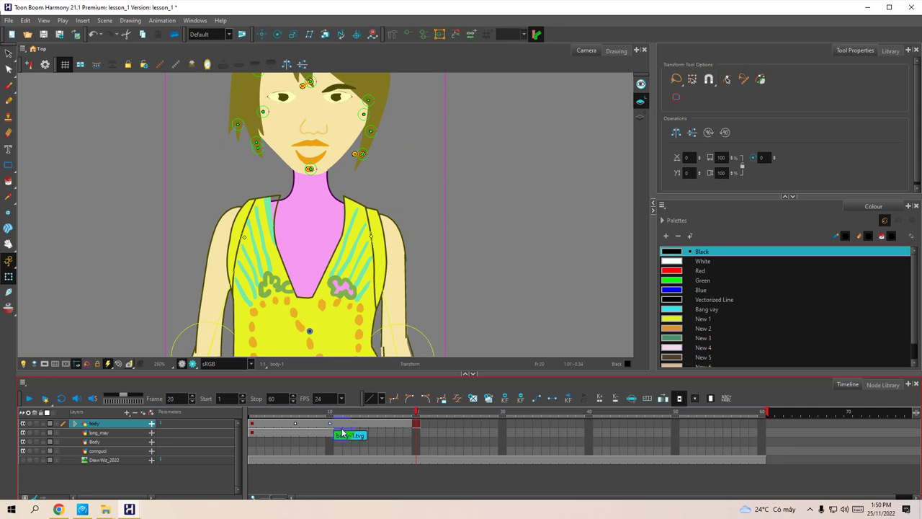
{"action": "scroll", "coordinate": [400, 319], "scroll_direction": "down", "scroll_amount": 2}
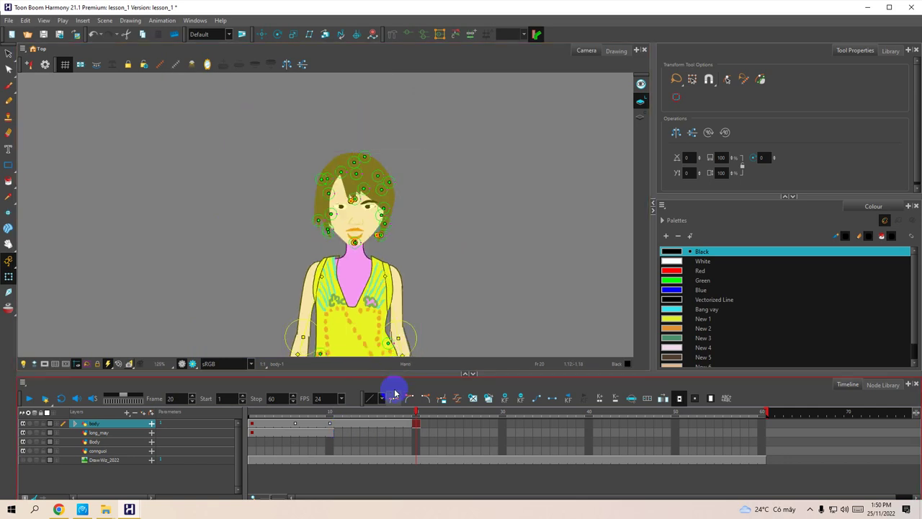
Copy the body layer's timeline cells from frame 1 to frame 10.
{"action": "left_click_drag", "start_coordinate": [421, 371], "coordinate": [421, 399]}
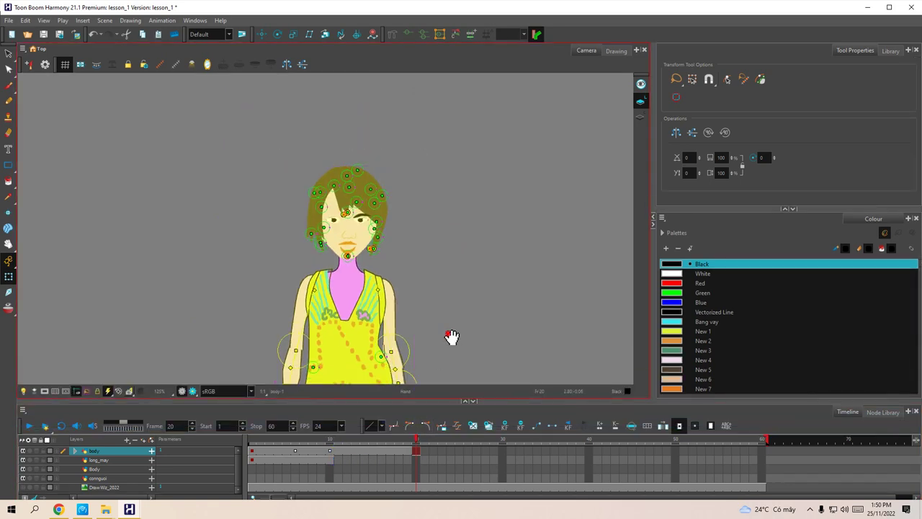
{"action": "left_click_drag", "start_coordinate": [451, 336], "coordinate": [436, 246]}
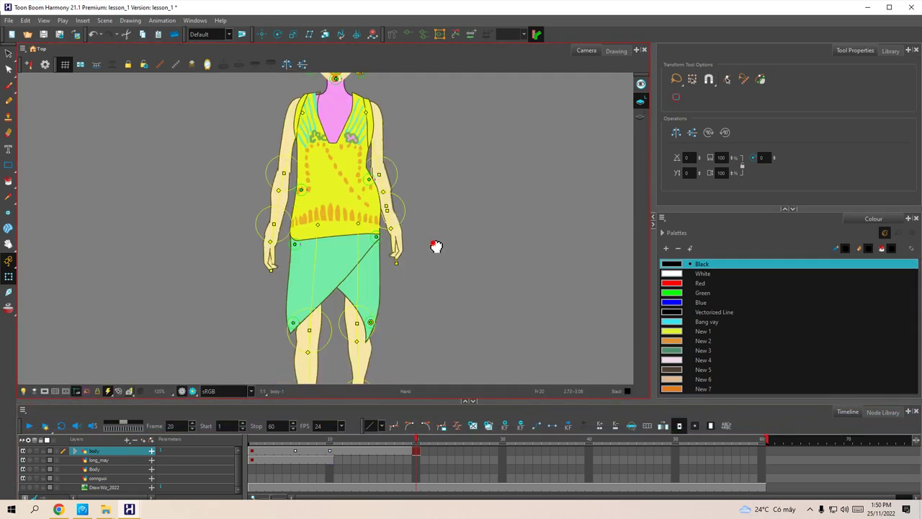
{"action": "left_click", "coordinate": [252, 451]}
{"action": "left_click", "coordinate": [330, 453], "text": "shift"}
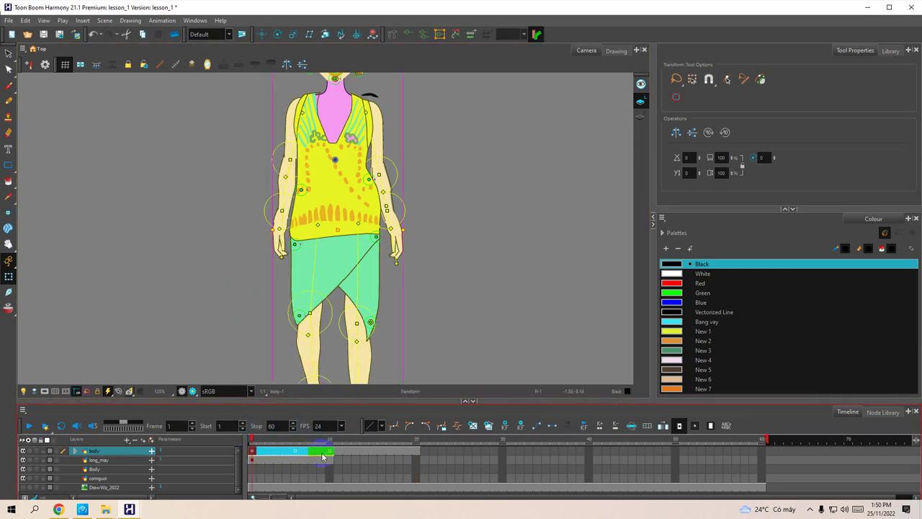
{"action": "right_click", "coordinate": [319, 456]}
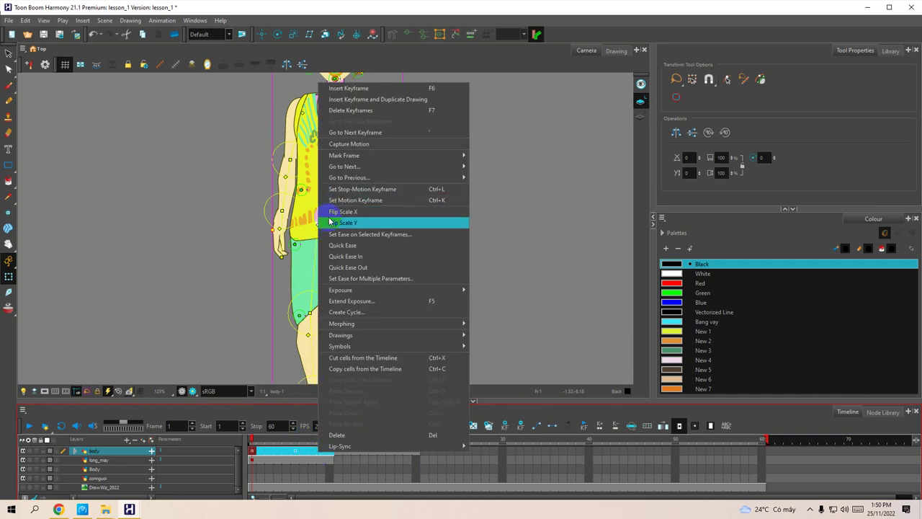
{"action": "mouse_move", "coordinate": [347, 177]}
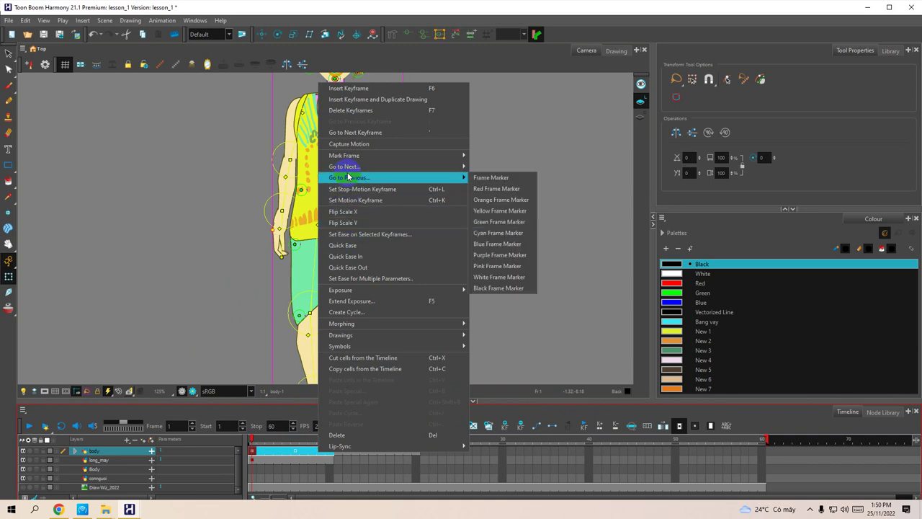
{"action": "left_click", "coordinate": [374, 369]}
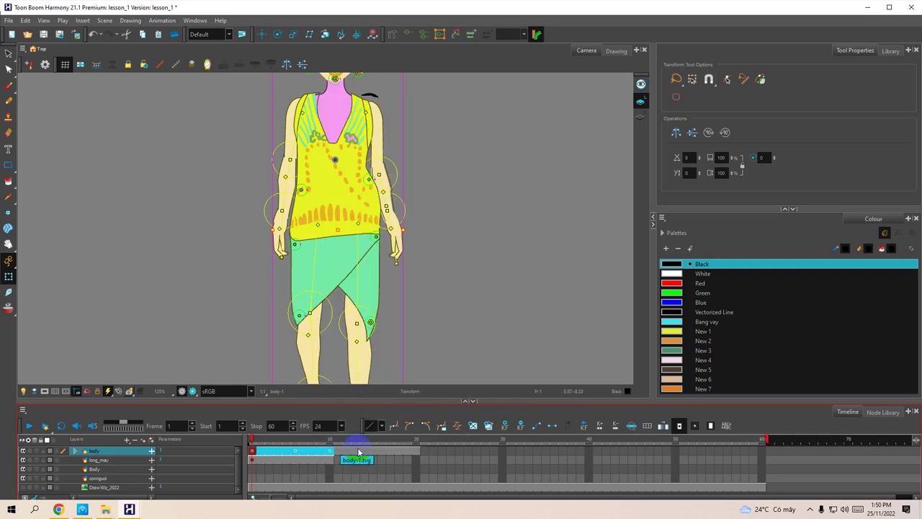
Try a Paste Special of the copied cells at frame 10, enabling Fill Gap with Previous Drawing and Fill to Next Key Exposure.
{"action": "left_click", "coordinate": [332, 456]}
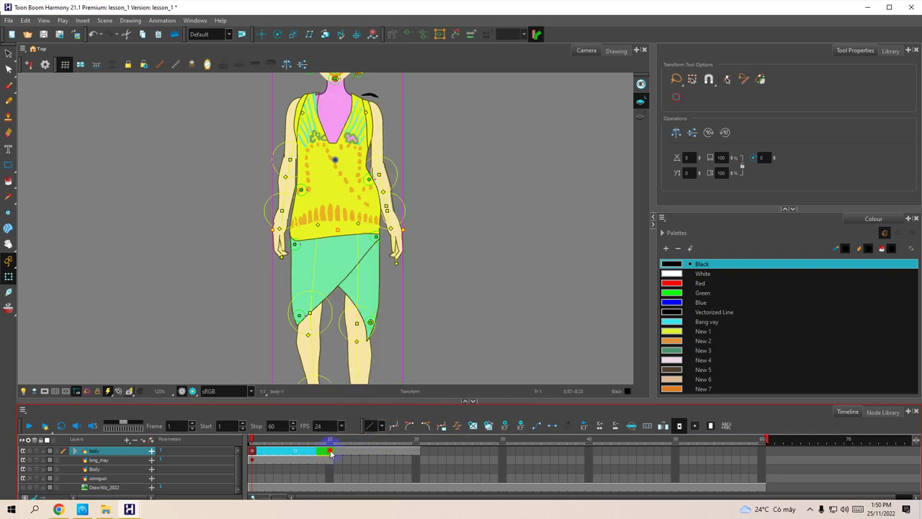
{"action": "left_click", "coordinate": [331, 453]}
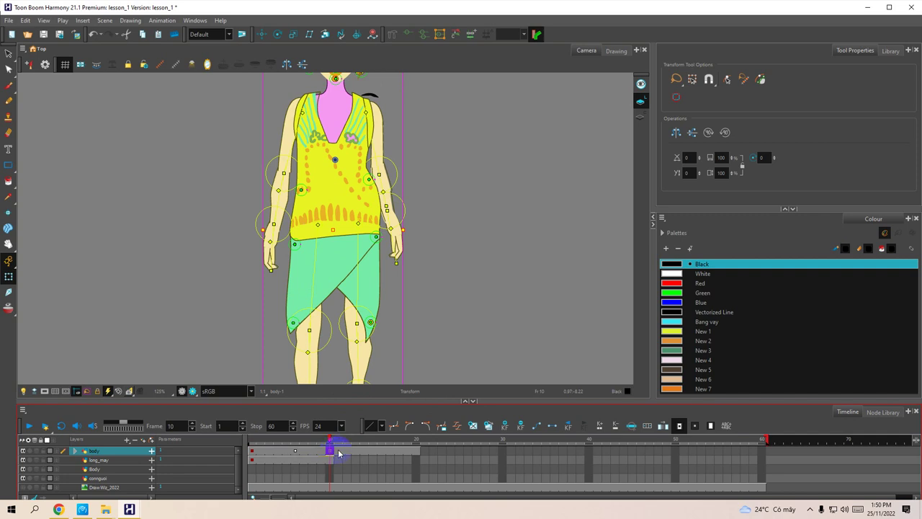
{"action": "left_click", "coordinate": [25, 21]}
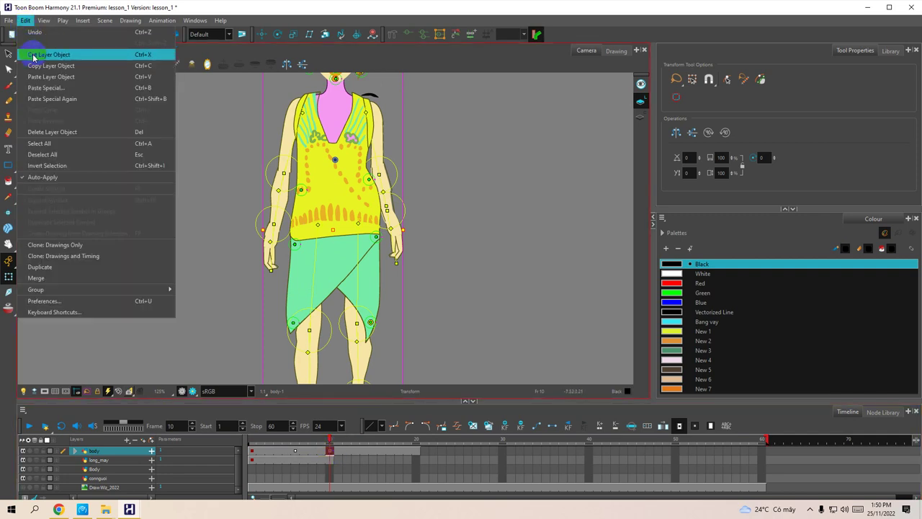
{"action": "left_click", "coordinate": [48, 99]}
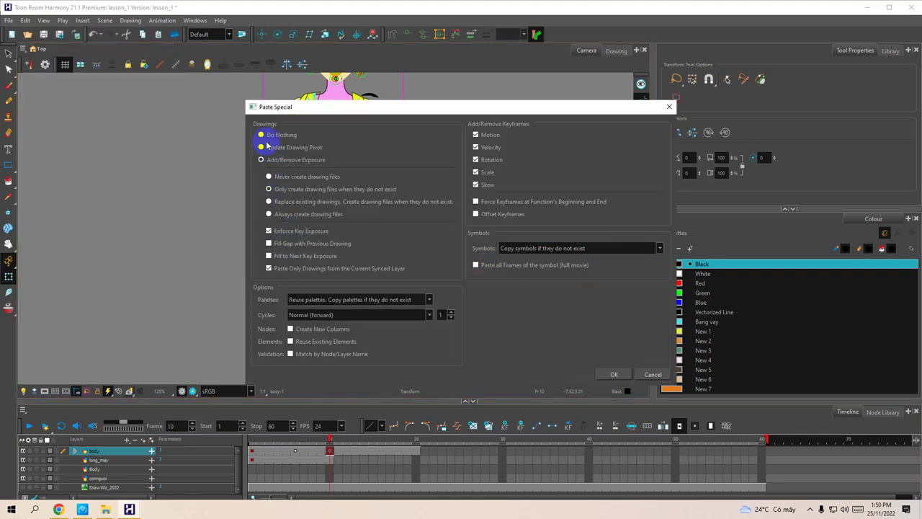
{"action": "left_click", "coordinate": [269, 256]}
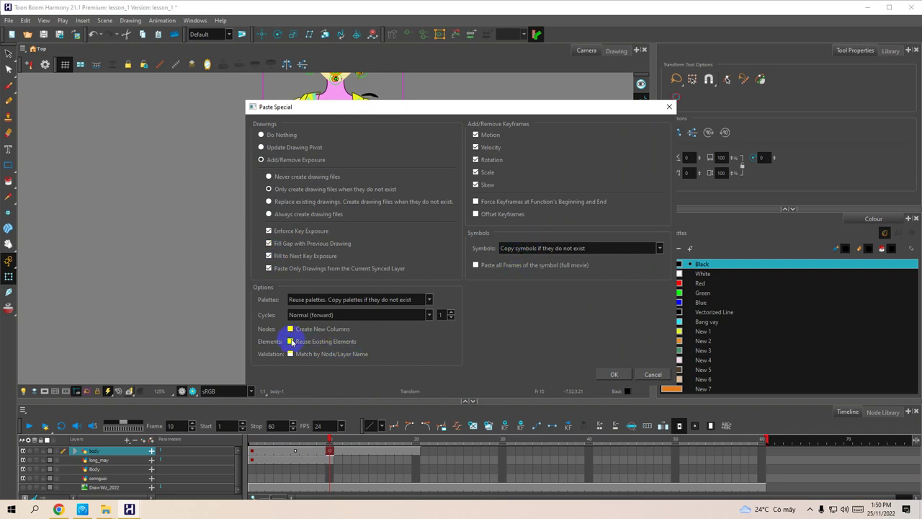
{"action": "left_click", "coordinate": [612, 375]}
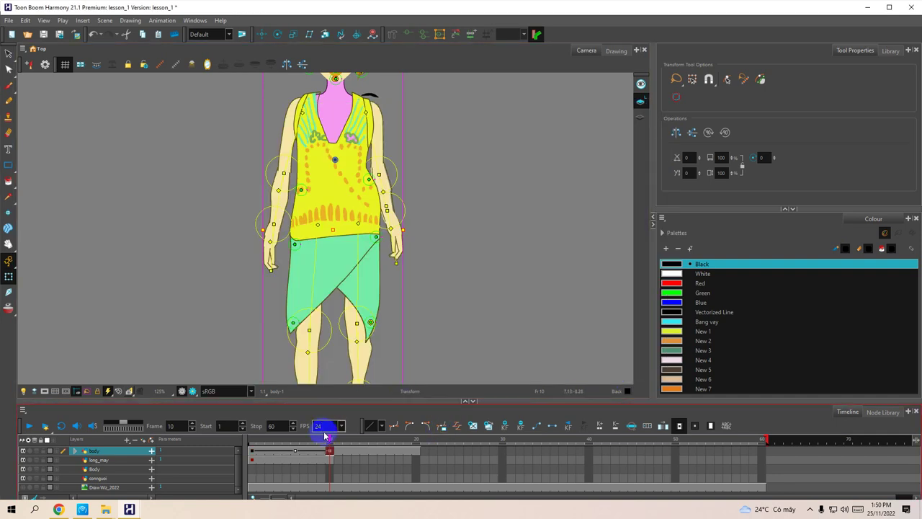
Undo the Paste Special on the body layer and reselect its cell at frame 10.
{"action": "mouse_move", "coordinate": [330, 441]}
{"action": "left_mouse_down"}
{"action": "mouse_move", "coordinate": [251, 444]}
{"action": "mouse_move", "coordinate": [330, 450]}
{"action": "left_mouse_up"}
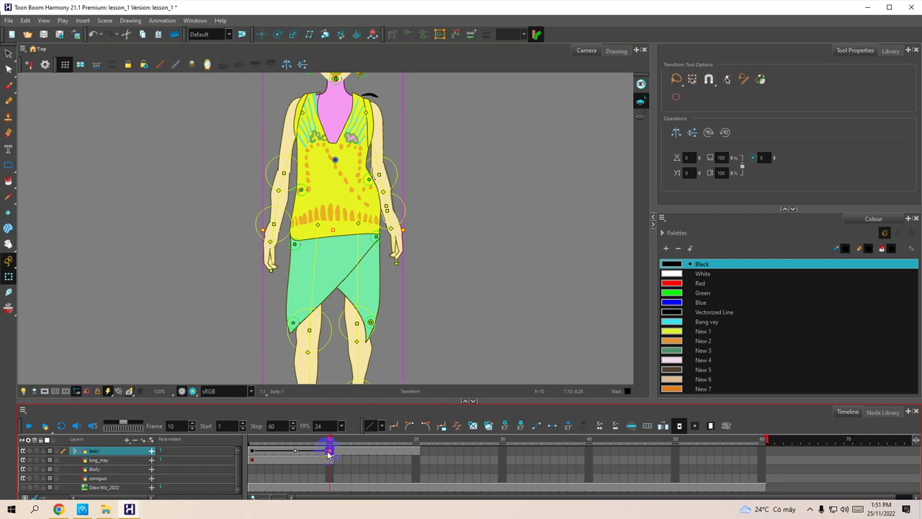
{"action": "key", "text": "ctrl+s"}
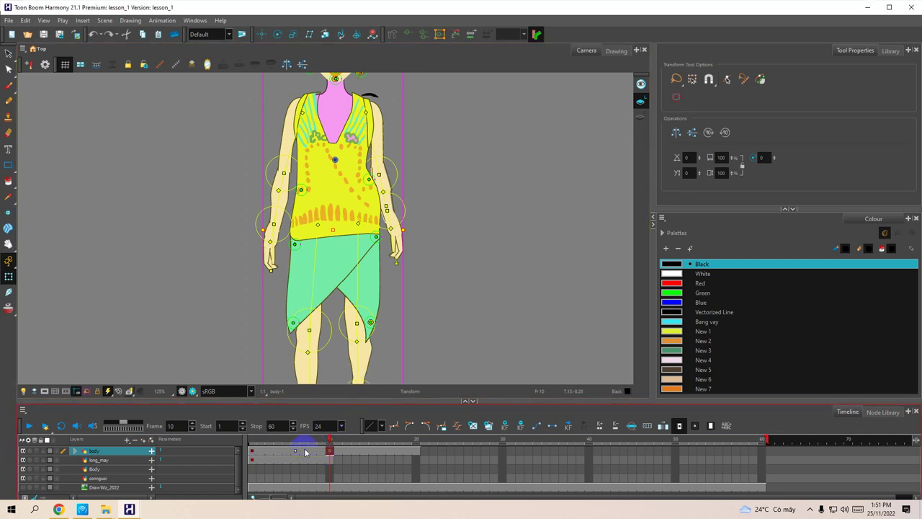
{"action": "mouse_move", "coordinate": [325, 433]}
{"action": "left_mouse_down"}
{"action": "mouse_move", "coordinate": [252, 448]}
{"action": "mouse_move", "coordinate": [319, 440]}
{"action": "mouse_move", "coordinate": [330, 450]}
{"action": "left_mouse_up"}
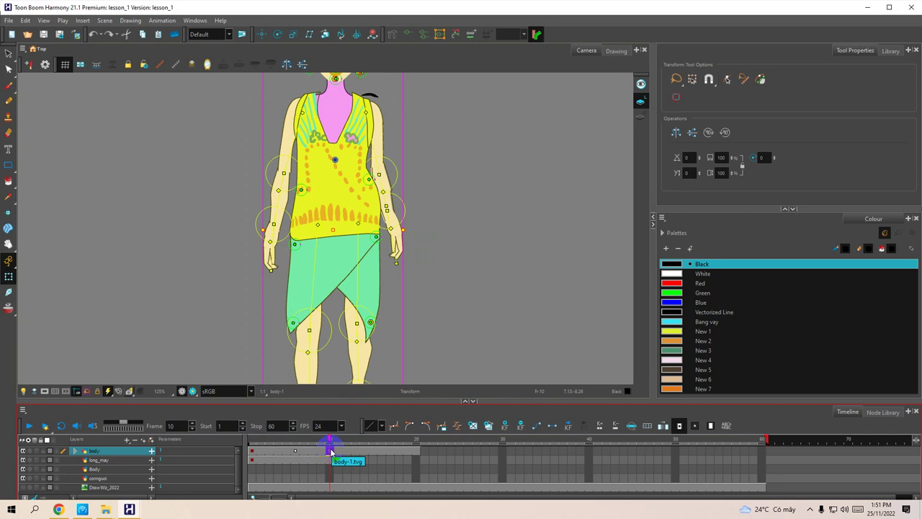
Compare the poses at frames 10 and 1, and copy the body layer's cells from frame 1 to 10 again.
{"action": "scroll", "coordinate": [417, 306], "scroll_direction": "down", "scroll_amount": 3}
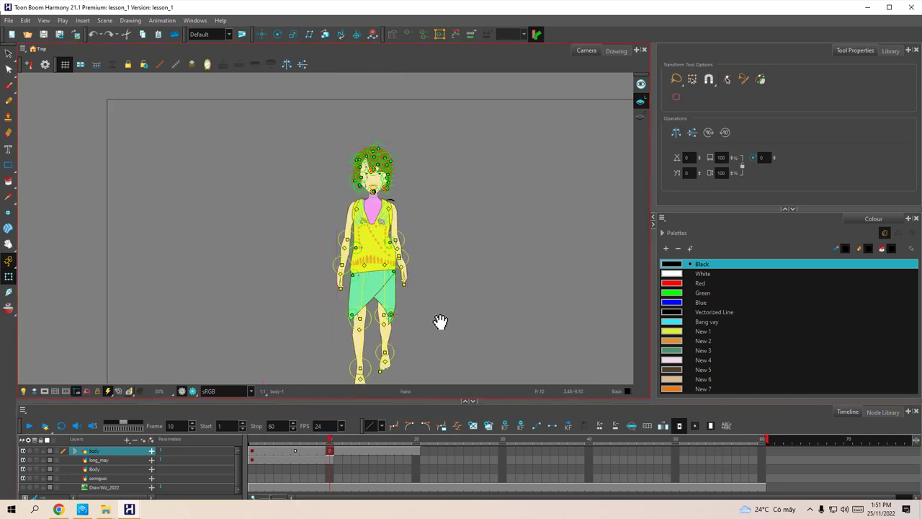
{"action": "left_click", "coordinate": [328, 441]}
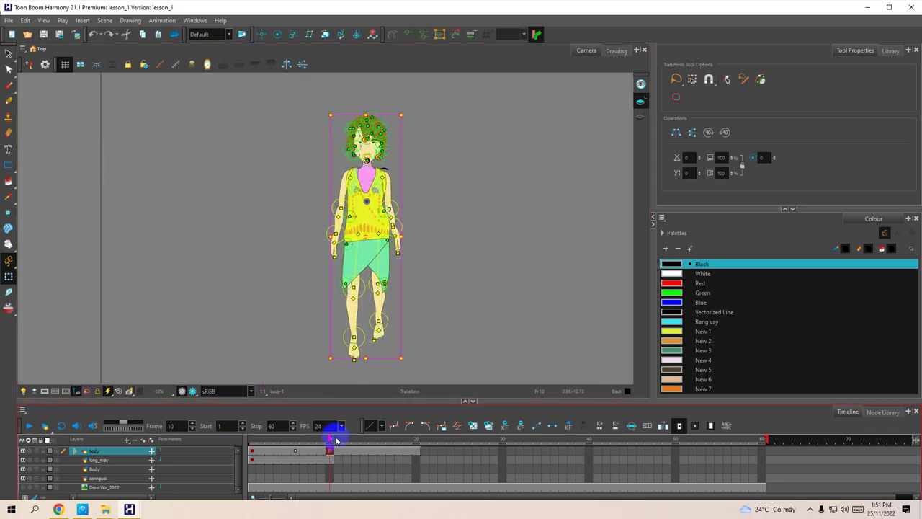
{"action": "mouse_move", "coordinate": [330, 441]}
{"action": "left_mouse_down"}
{"action": "mouse_move", "coordinate": [245, 447]}
{"action": "mouse_move", "coordinate": [331, 455]}
{"action": "left_mouse_up"}
{"action": "left_click", "coordinate": [248, 448]}
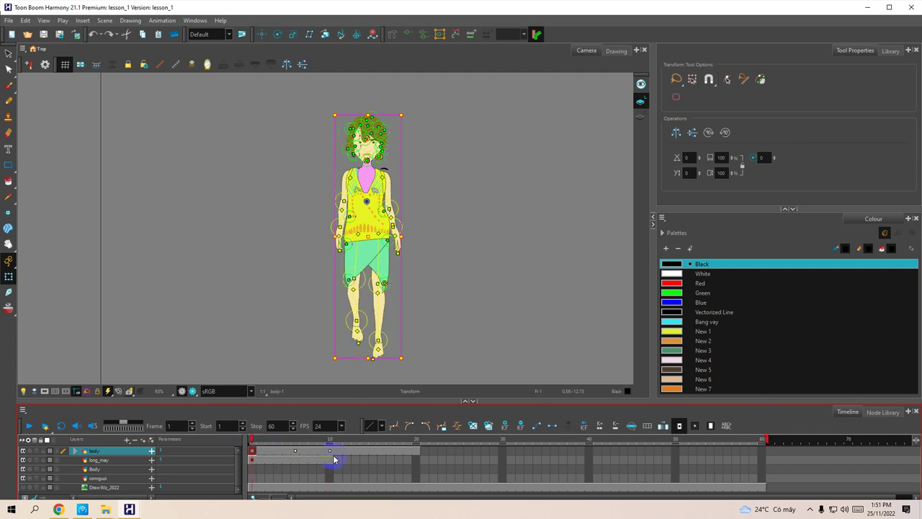
{"action": "left_click_drag", "start_coordinate": [329, 454], "coordinate": [252, 451]}
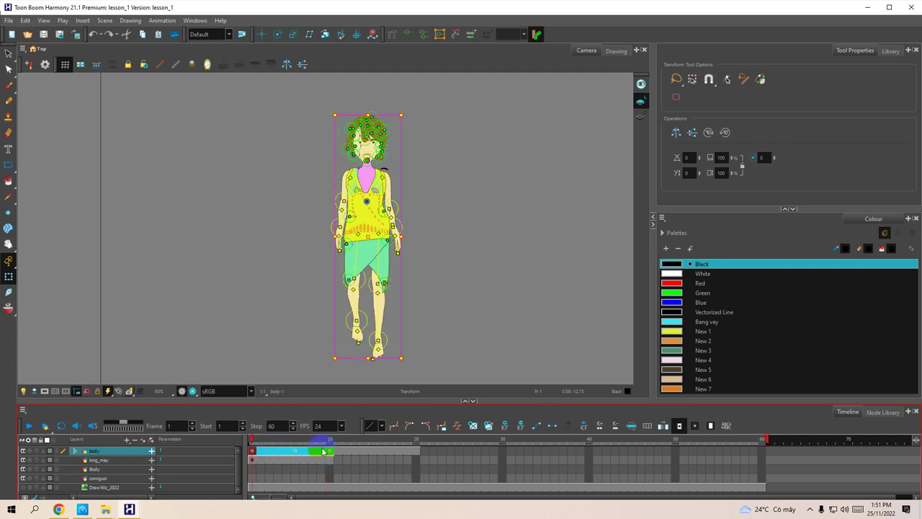
{"action": "left_click", "coordinate": [26, 20]}
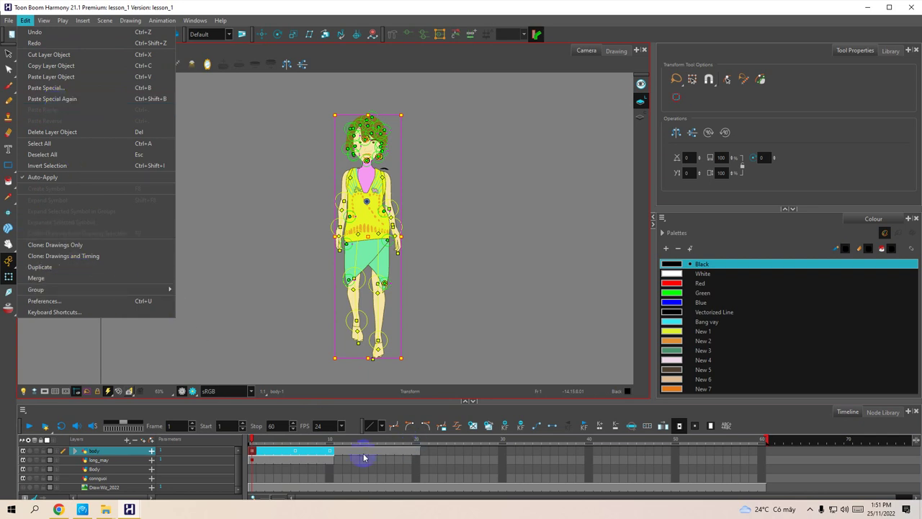
{"action": "left_click", "coordinate": [312, 454]}
{"action": "right_click", "coordinate": [312, 454]}
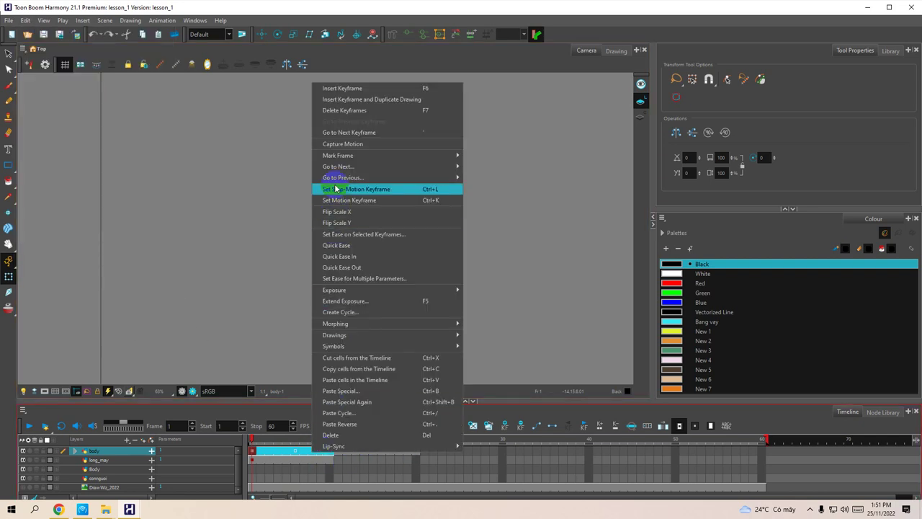
{"action": "left_click", "coordinate": [339, 212]}
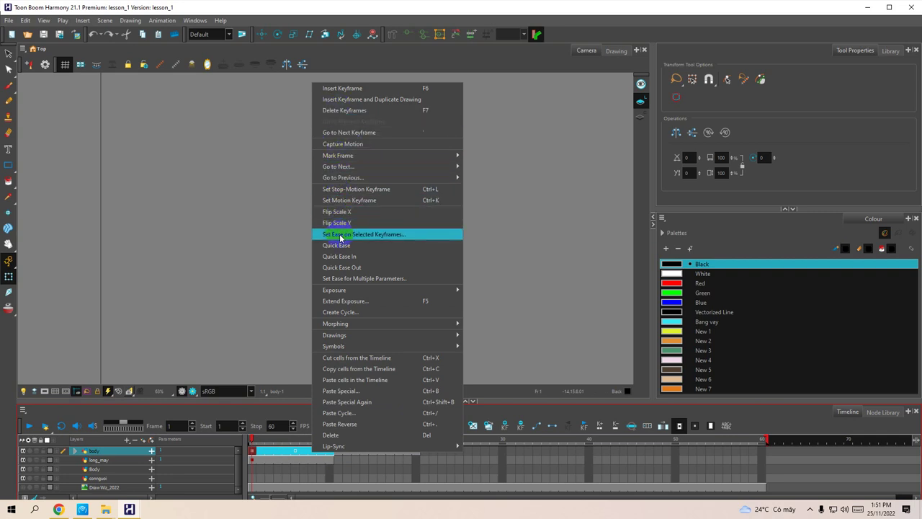
{"action": "left_click", "coordinate": [365, 370]}
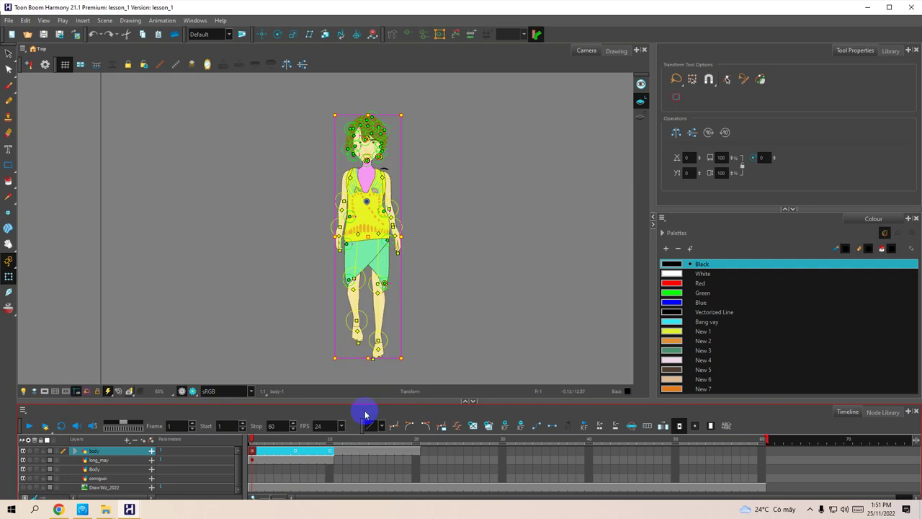
Try Paste Special Again with the copied cells at frame 10 of the body layer, and undo it.
{"action": "left_click", "coordinate": [331, 452]}
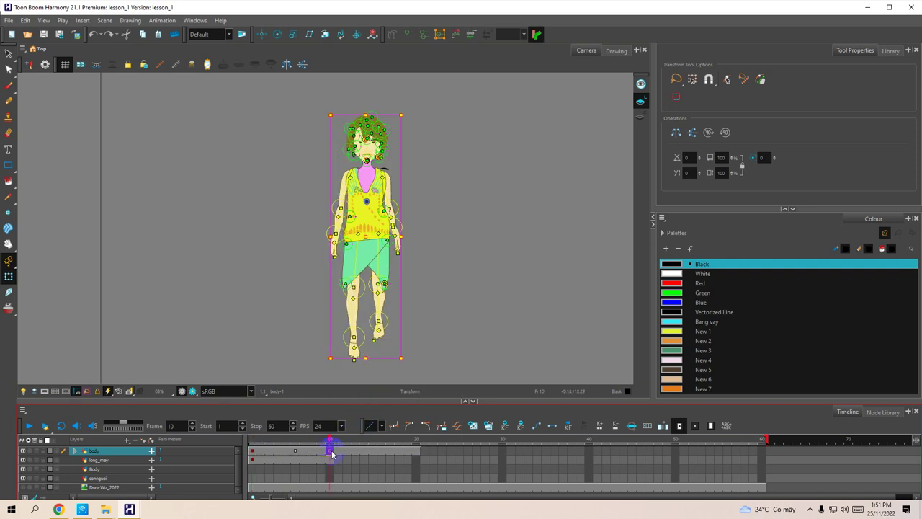
{"action": "left_click", "coordinate": [26, 21]}
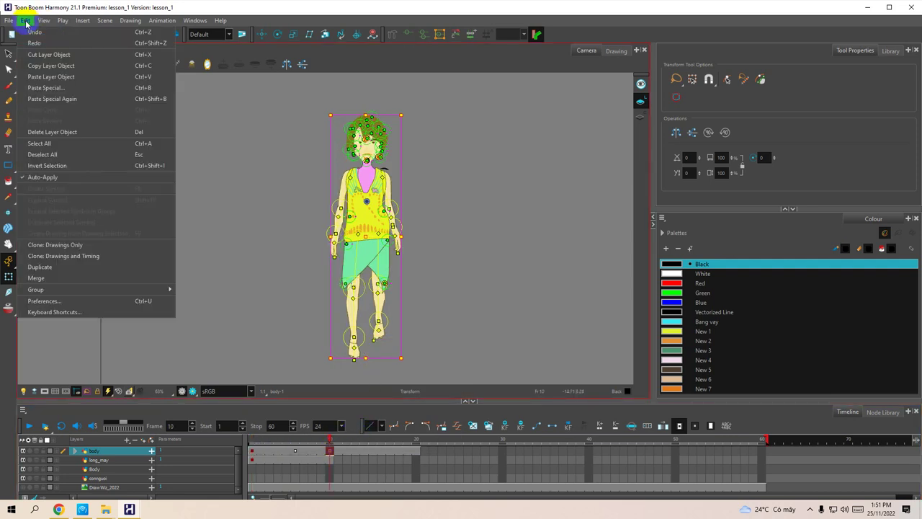
{"action": "left_click", "coordinate": [61, 98]}
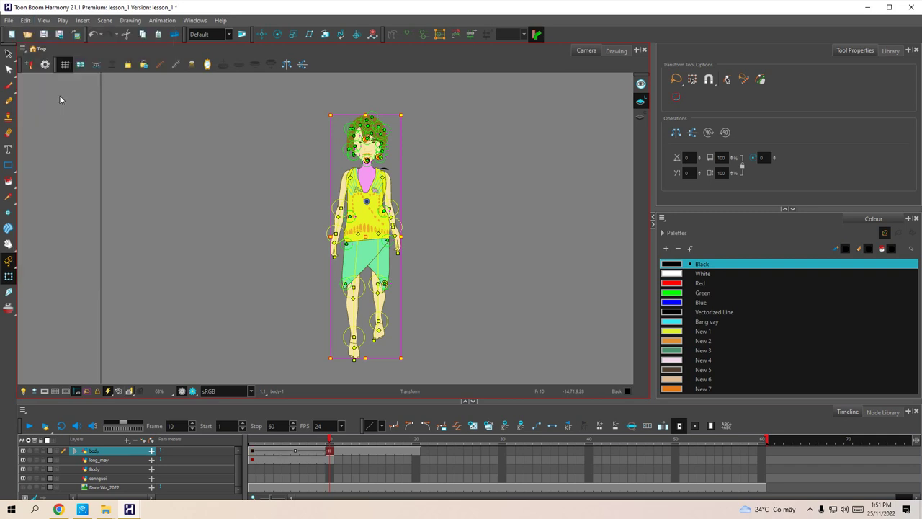
{"action": "key", "text": "ctrl+z"}
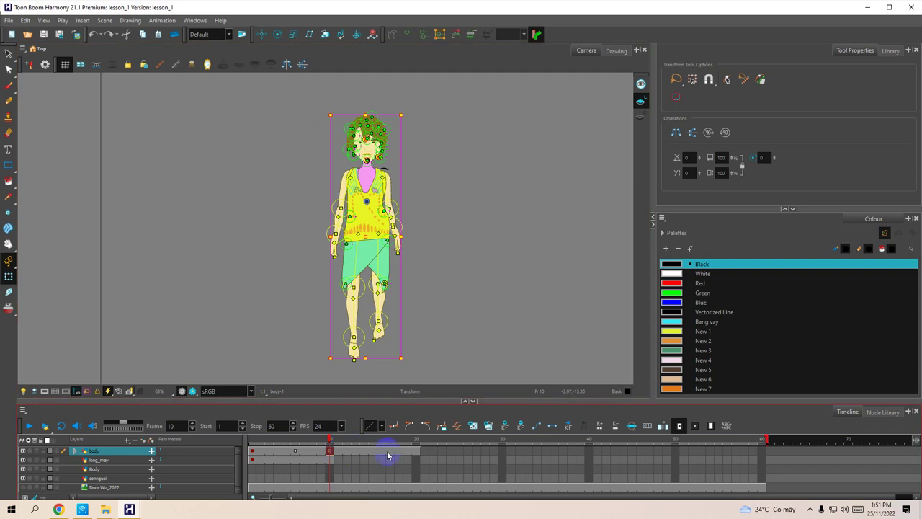
At frame 15 of the body layer, move the left-hand leg's ankle and knee upward to raise that leg.
{"action": "left_click", "coordinate": [332, 452]}
{"action": "left_click", "coordinate": [330, 448]}
{"action": "left_click", "coordinate": [365, 451]}
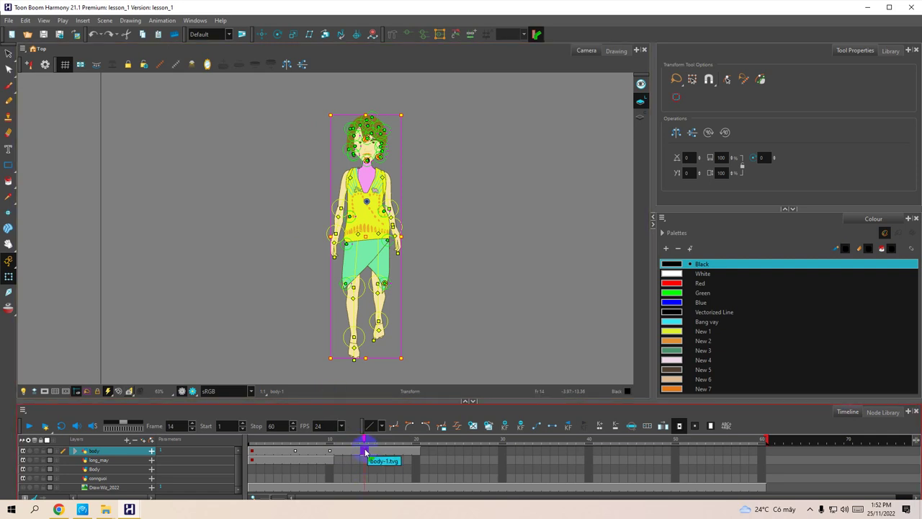
{"action": "left_click", "coordinate": [364, 451]}
{"action": "left_click", "coordinate": [329, 453]}
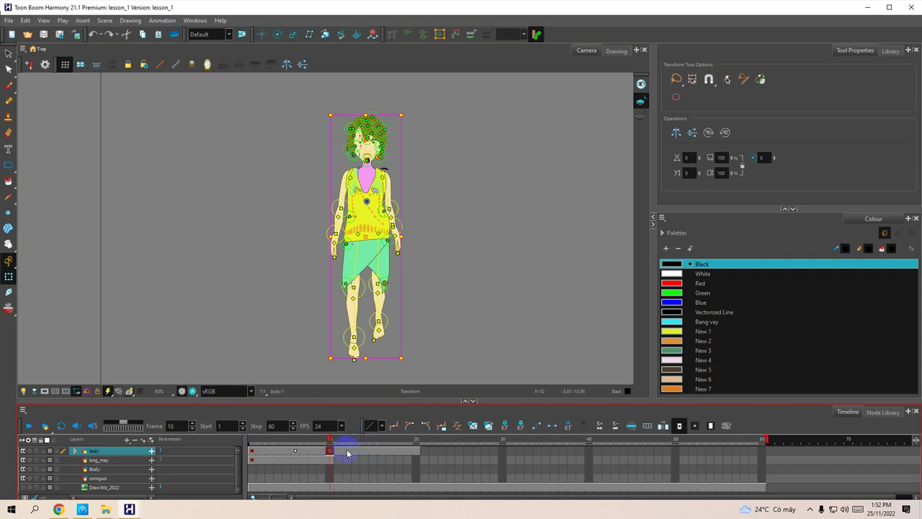
{"action": "left_click", "coordinate": [318, 441]}
{"action": "left_click_drag", "start_coordinate": [318, 441], "coordinate": [372, 440]}
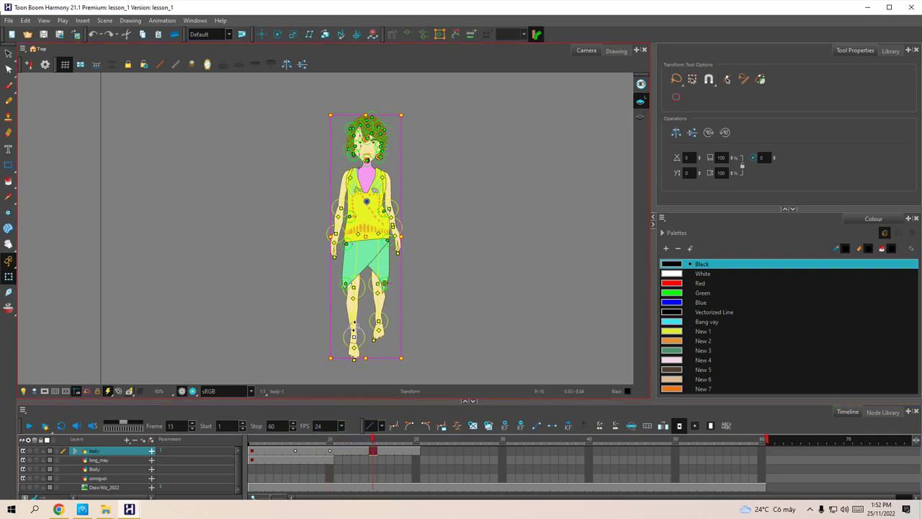
{"action": "scroll", "coordinate": [353, 325], "scroll_direction": "up", "scroll_amount": 4}
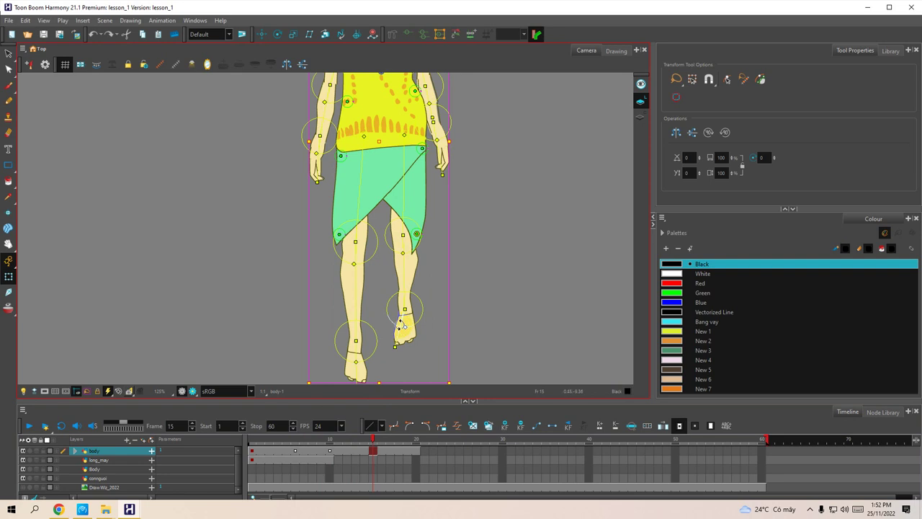
{"action": "left_click_drag", "start_coordinate": [465, 342], "coordinate": [440, 335]}
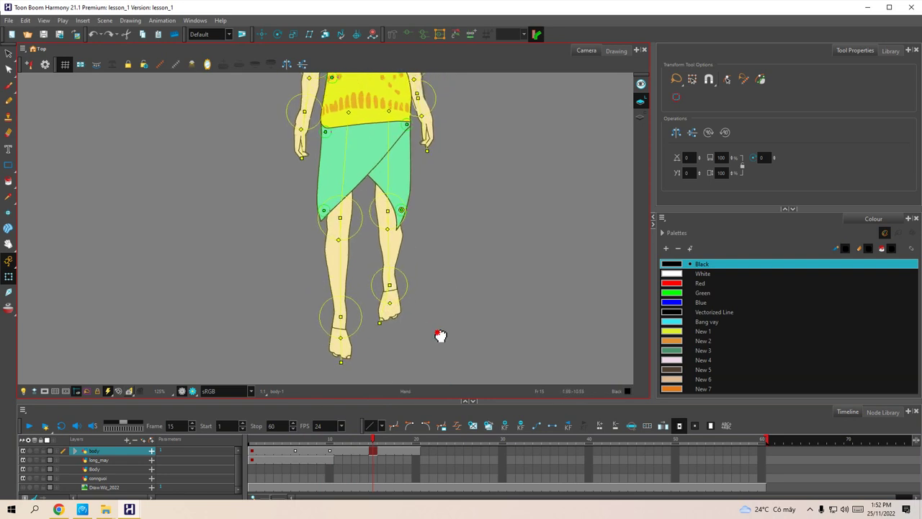
{"action": "left_click", "coordinate": [339, 317]}
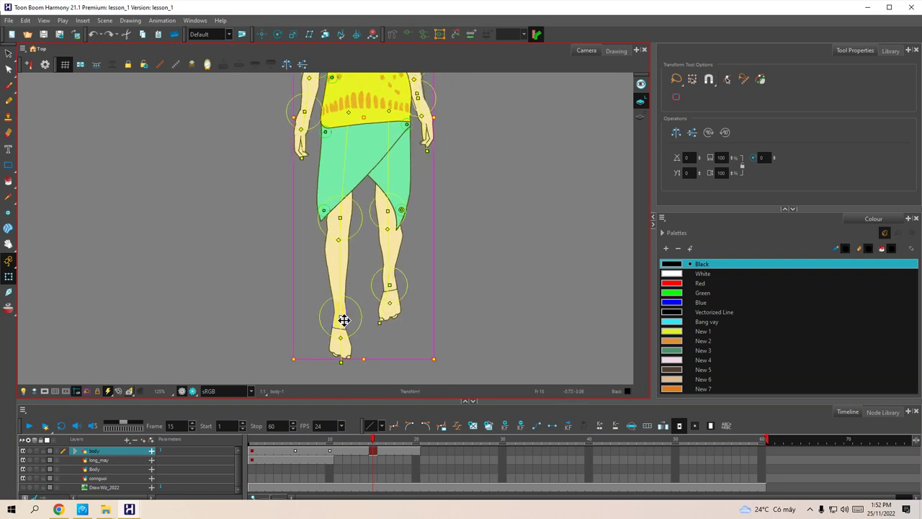
{"action": "left_click_drag", "start_coordinate": [343, 320], "coordinate": [346, 287]}
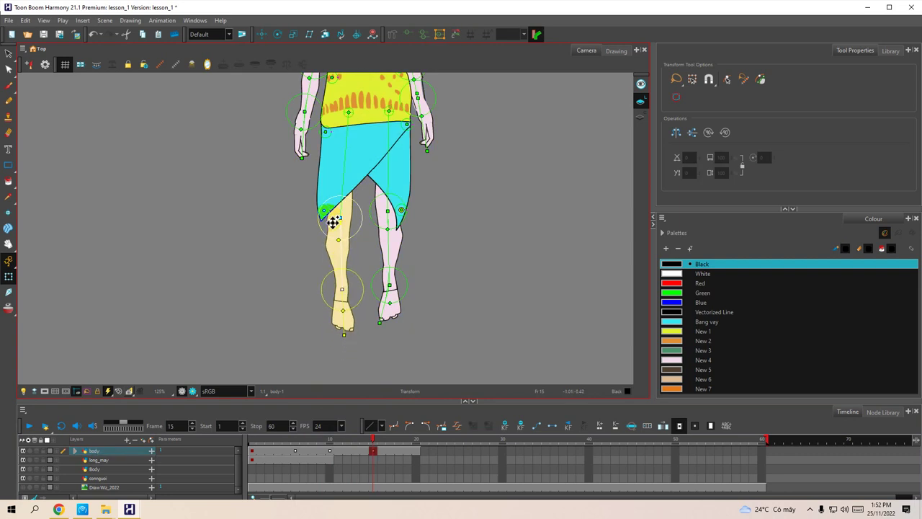
{"action": "left_click_drag", "start_coordinate": [344, 220], "coordinate": [344, 215]}
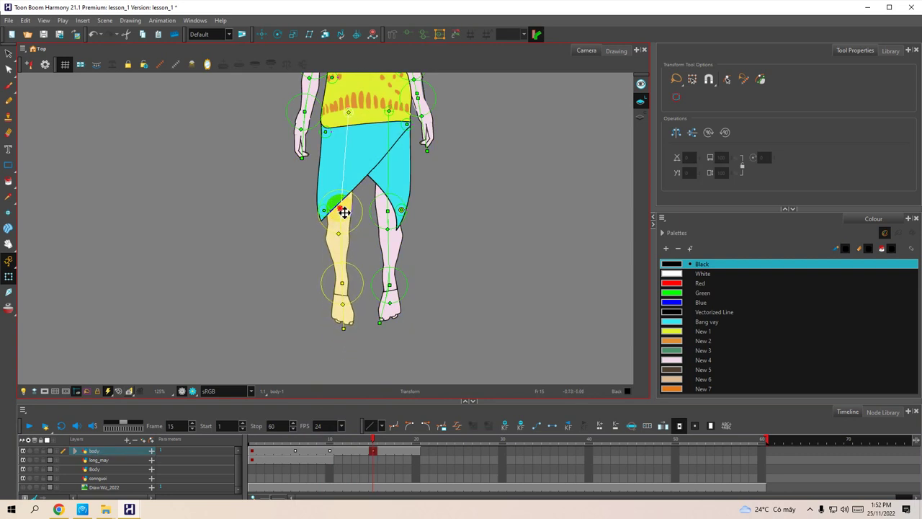
Lower the right-hand leg's ankle and knee at frame 15, and reshape the skirt's lower hem to follow the legs.
{"action": "left_click", "coordinate": [390, 291]}
{"action": "left_click_drag", "start_coordinate": [393, 295], "coordinate": [393, 314]}
{"action": "left_click_drag", "start_coordinate": [390, 214], "coordinate": [379, 283]}
{"action": "key", "text": "space"}
{"action": "left_click_drag", "start_coordinate": [334, 249], "coordinate": [334, 237]}
{"action": "key", "text": "space"}
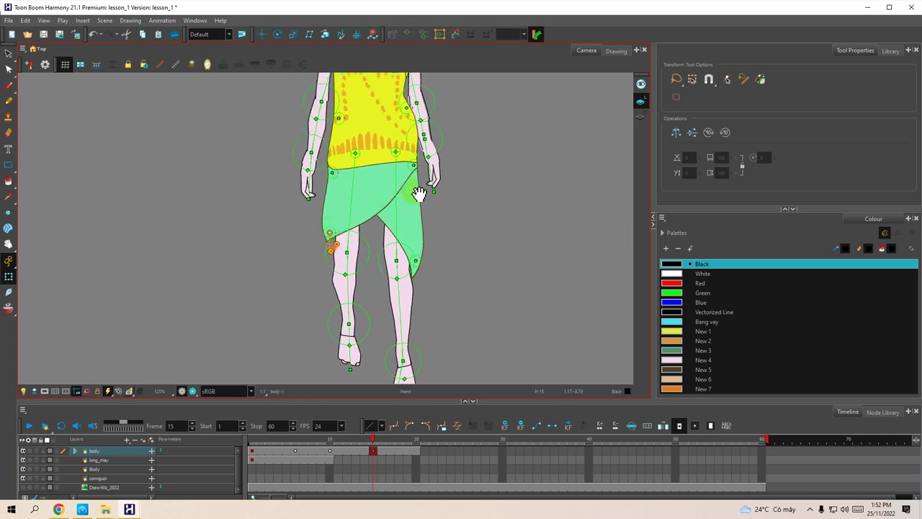
Pose the right-hand arm at frame 15, moving its elbow, wrist and hand slightly upward.
{"action": "left_click_drag", "start_coordinate": [418, 197], "coordinate": [363, 289]}
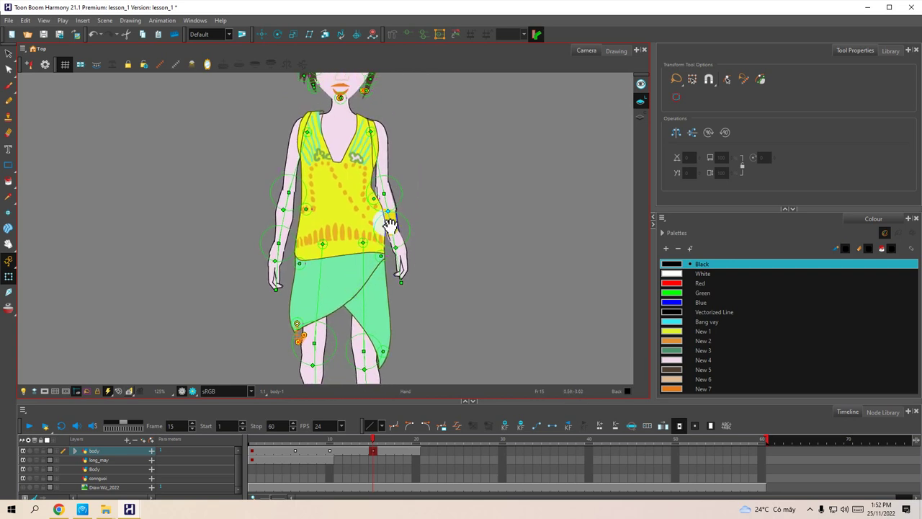
{"action": "left_click", "coordinate": [389, 198]}
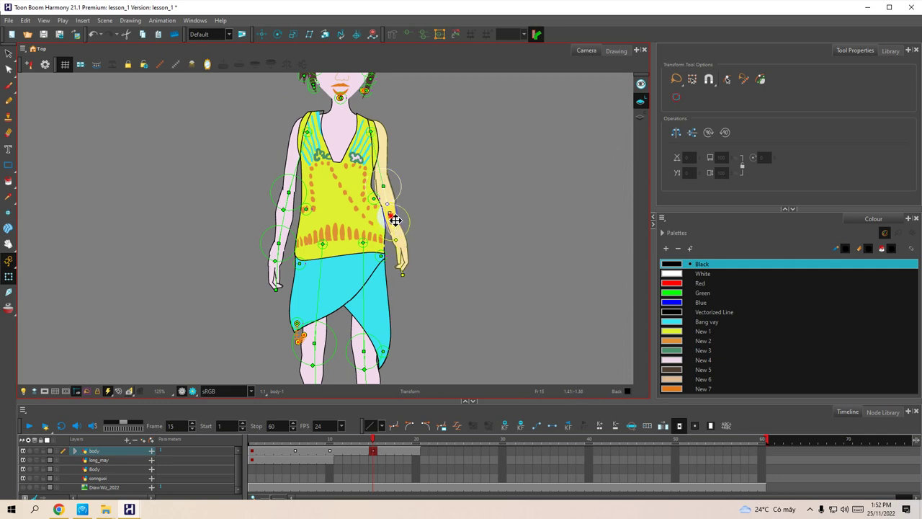
{"action": "left_click", "coordinate": [383, 192]}
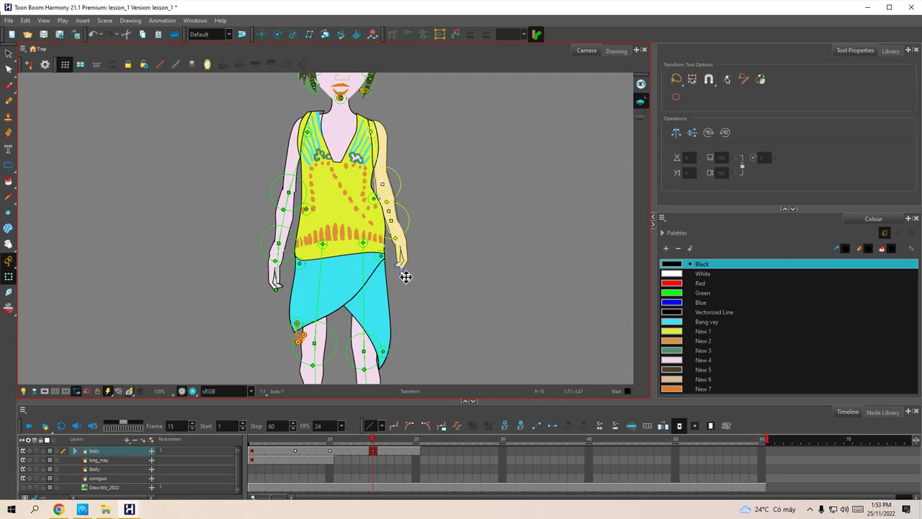
{"action": "left_click_drag", "start_coordinate": [407, 276], "coordinate": [403, 265]}
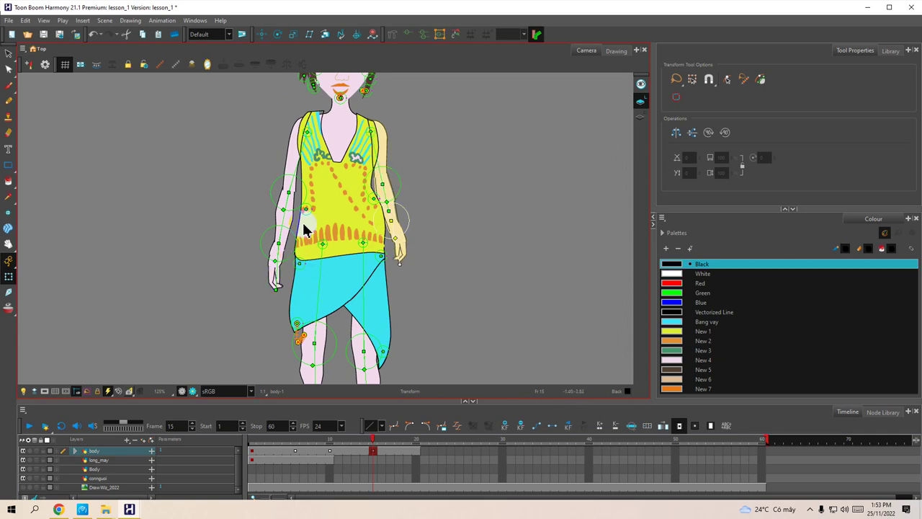
Lower the left-hand arm's elbow and wrist at frame 15 and adjust the forearm's angle beside the hip.
{"action": "left_click_drag", "start_coordinate": [293, 196], "coordinate": [284, 257]}
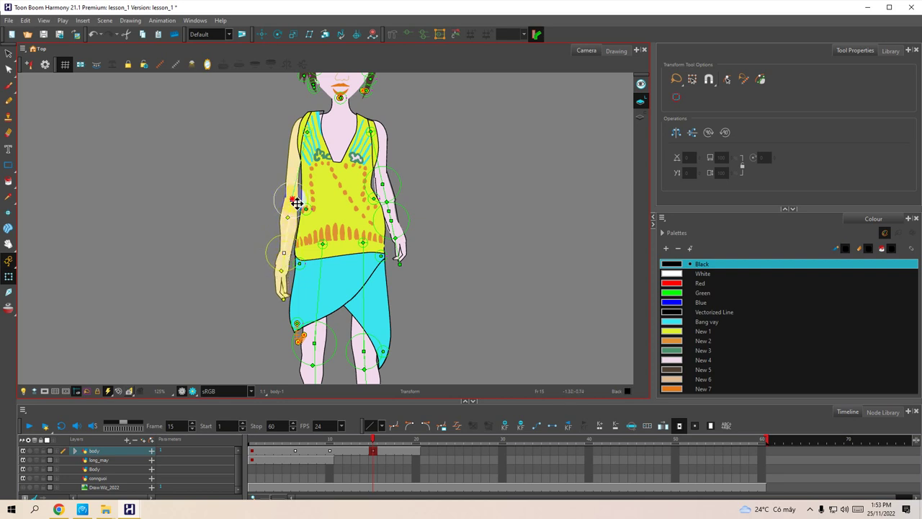
{"action": "left_click_drag", "start_coordinate": [298, 202], "coordinate": [284, 201]}
{"action": "left_click_drag", "start_coordinate": [274, 253], "coordinate": [285, 255]}
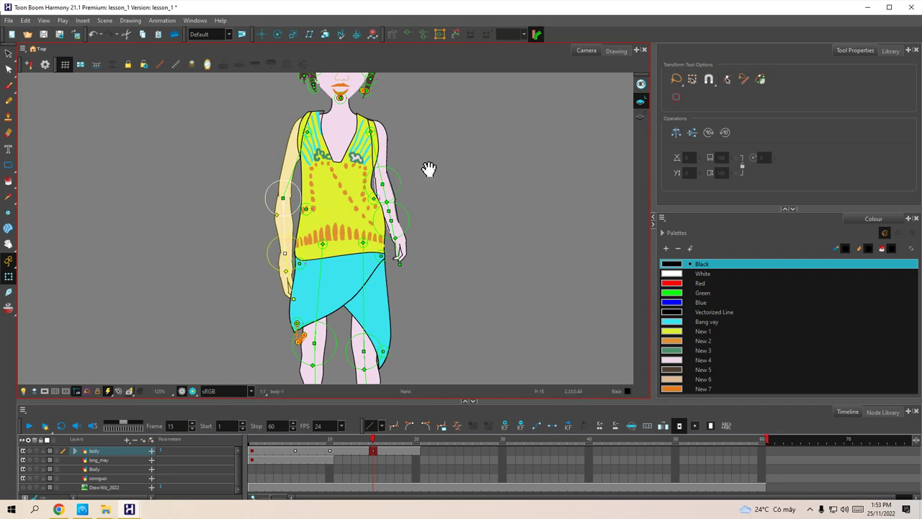
{"action": "left_click_drag", "start_coordinate": [428, 169], "coordinate": [425, 231]}
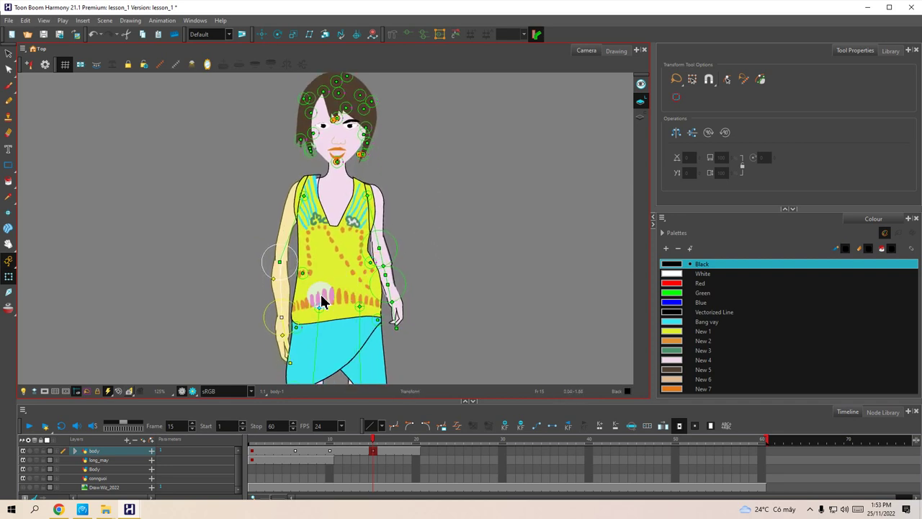
{"action": "left_click_drag", "start_coordinate": [282, 317], "coordinate": [281, 311]}
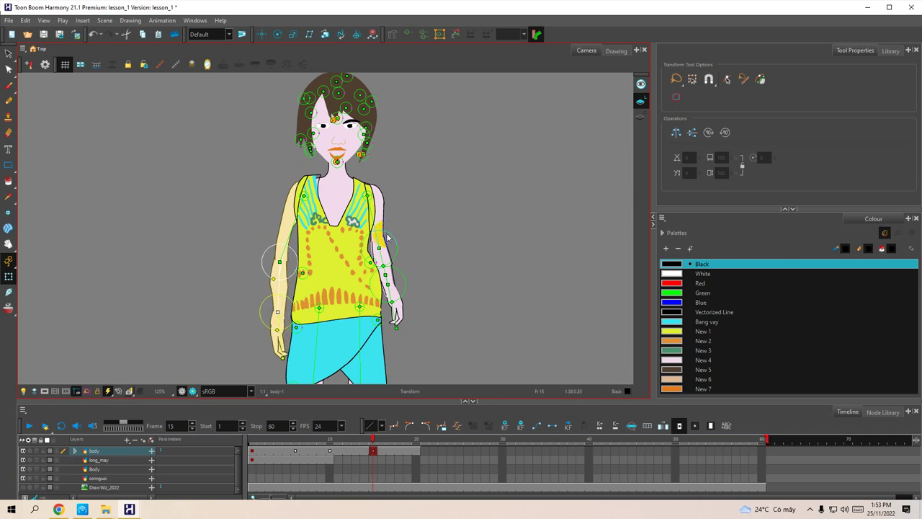
Copy the body layer's cells from frame 1 to frame 15.
{"action": "scroll", "coordinate": [419, 272], "scroll_direction": "down", "scroll_amount": 2}
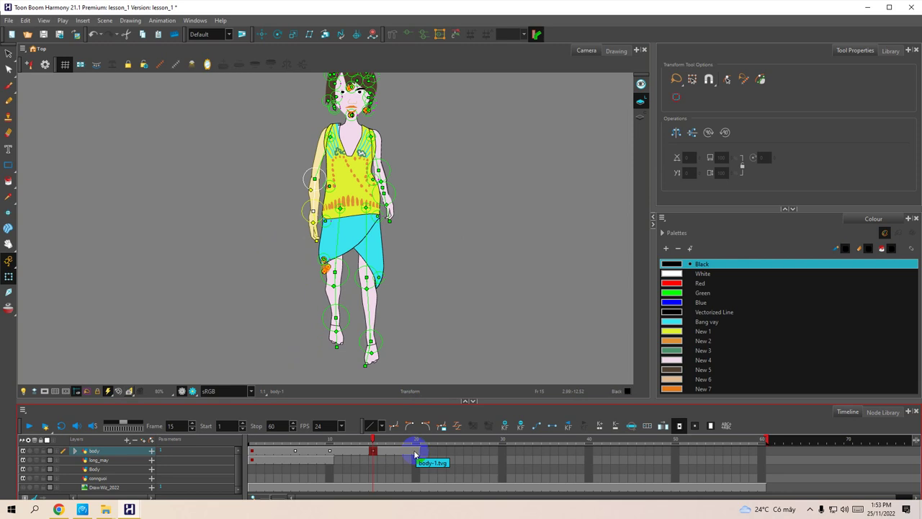
{"action": "mouse_move", "coordinate": [372, 439]}
{"action": "left_mouse_down"}
{"action": "mouse_move", "coordinate": [244, 442]}
{"action": "mouse_move", "coordinate": [372, 449]}
{"action": "left_mouse_up"}
{"action": "left_click", "coordinate": [371, 449]}
{"action": "left_click", "coordinate": [252, 452]}
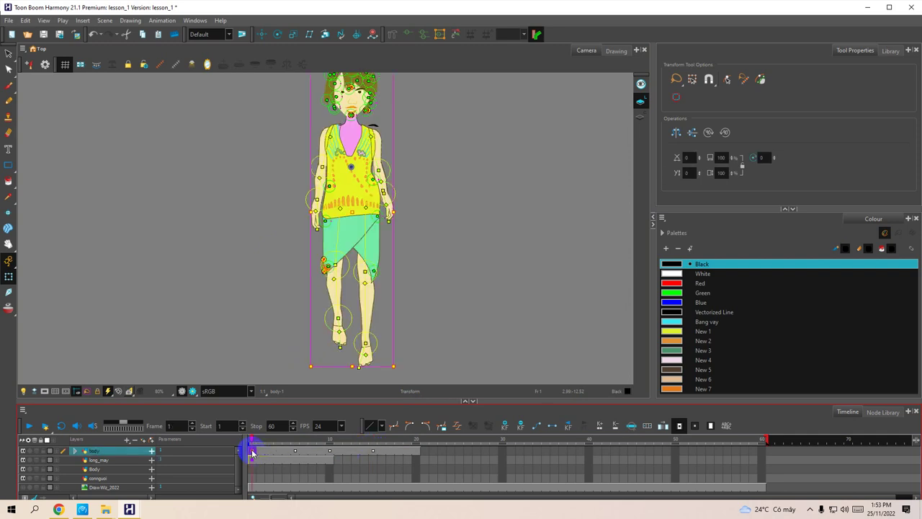
{"action": "left_click", "coordinate": [373, 452], "text": "shift"}
{"action": "right_click", "coordinate": [373, 453]}
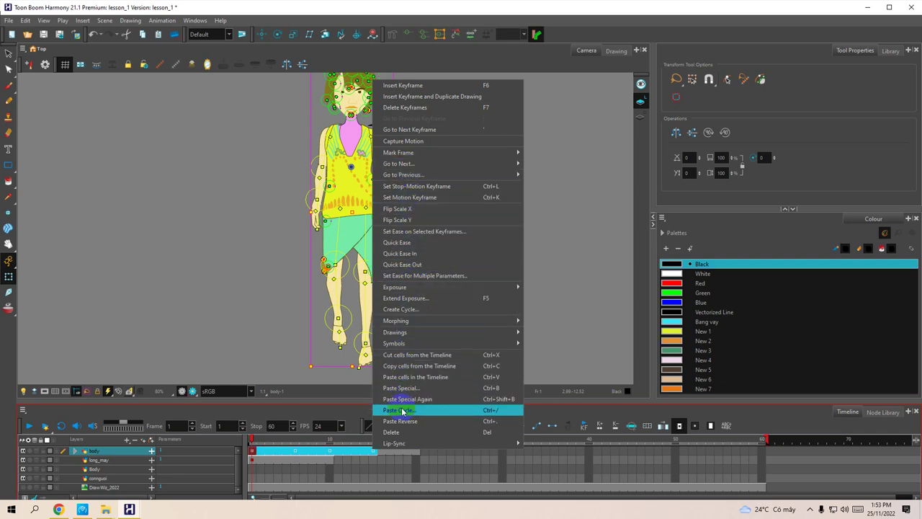
{"action": "left_click", "coordinate": [410, 366]}
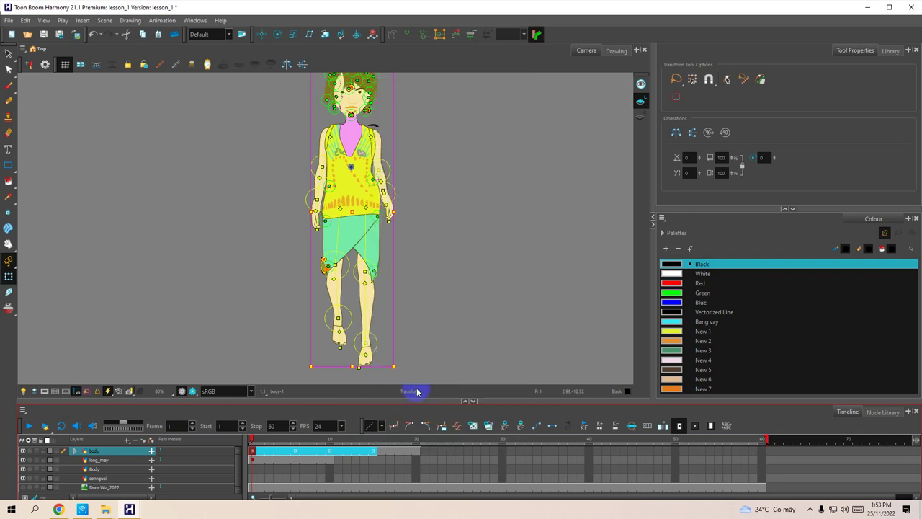
Use Paste Special with its current options to paste the copied cells at frame 20 of the body layer.
{"action": "left_click", "coordinate": [417, 451]}
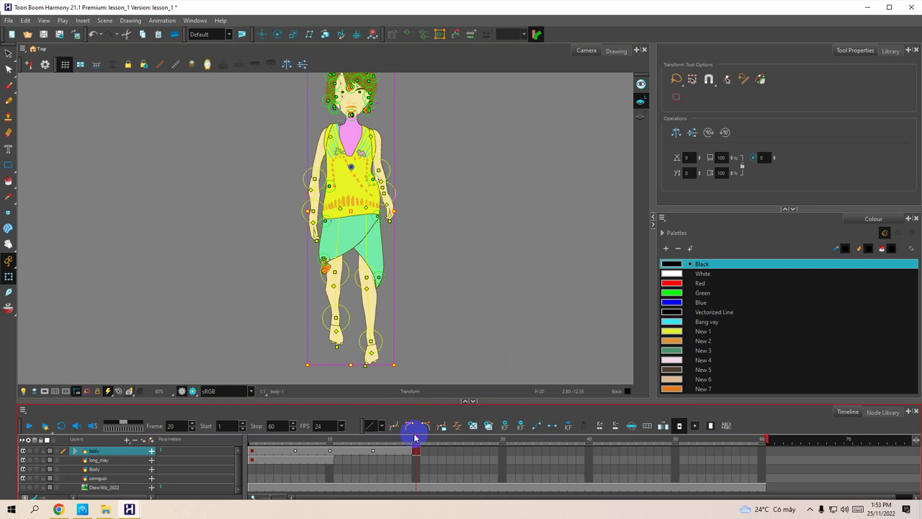
{"action": "key", "text": "ctrl+b"}
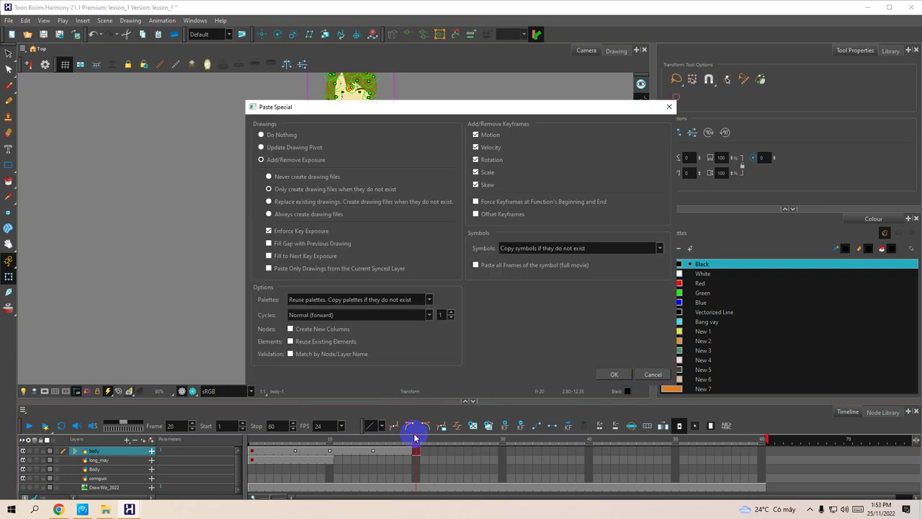
{"action": "left_click", "coordinate": [613, 374]}
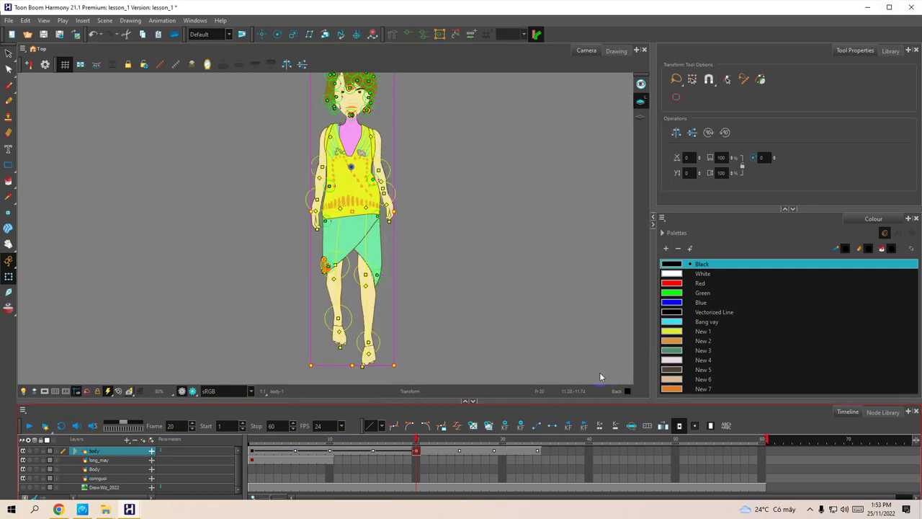
{"action": "left_click_drag", "start_coordinate": [418, 441], "coordinate": [249, 449]}
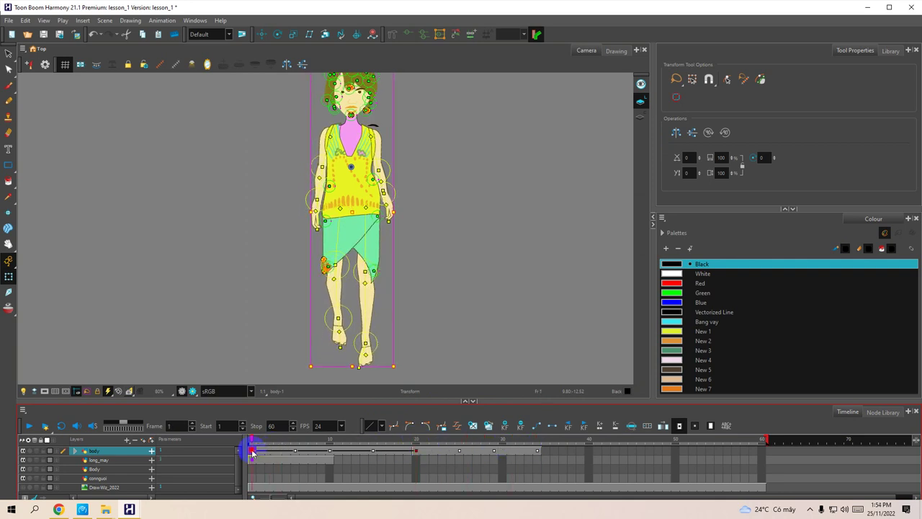
{"action": "scroll", "coordinate": [404, 202], "scroll_direction": "down", "scroll_amount": 2}
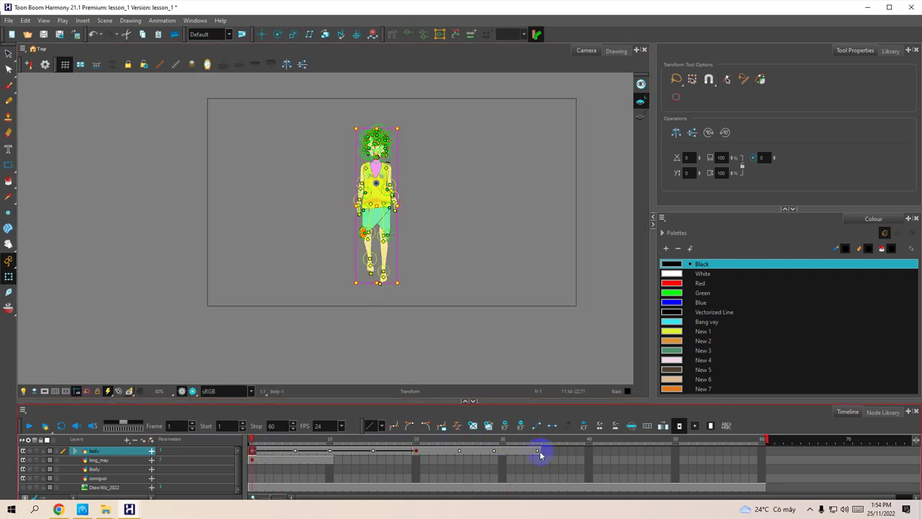
Paste the copied walk cells again on the body layer at frame 34 and frame 48.
{"action": "left_click", "coordinate": [539, 452]}
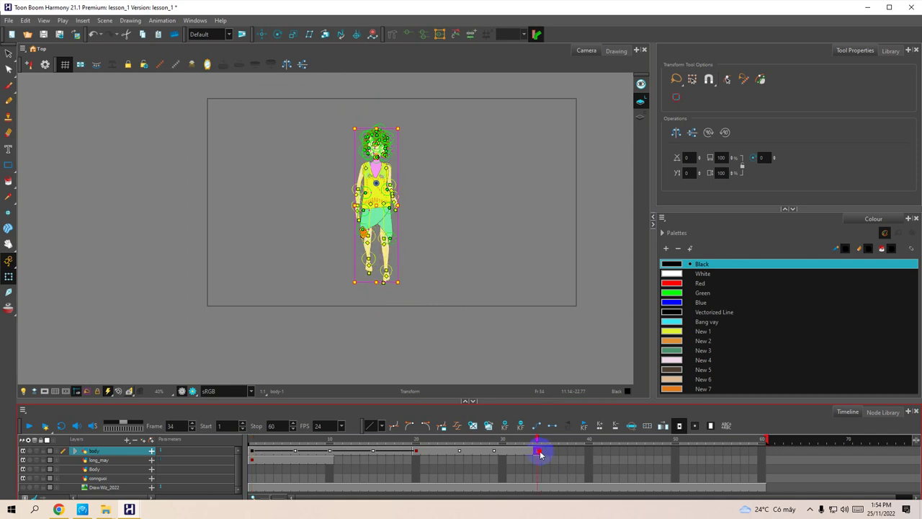
{"action": "key", "text": "ctrl+v"}
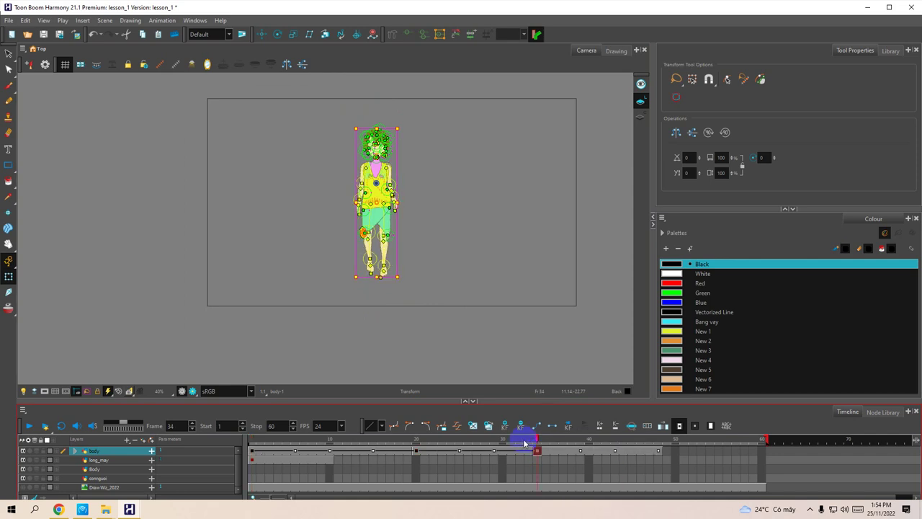
{"action": "left_click", "coordinate": [658, 452]}
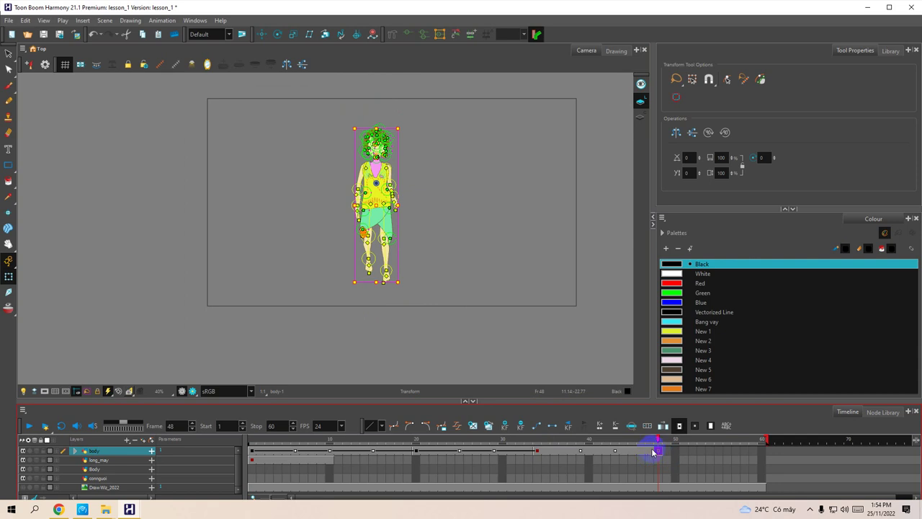
{"action": "key", "text": "ctrl+v"}
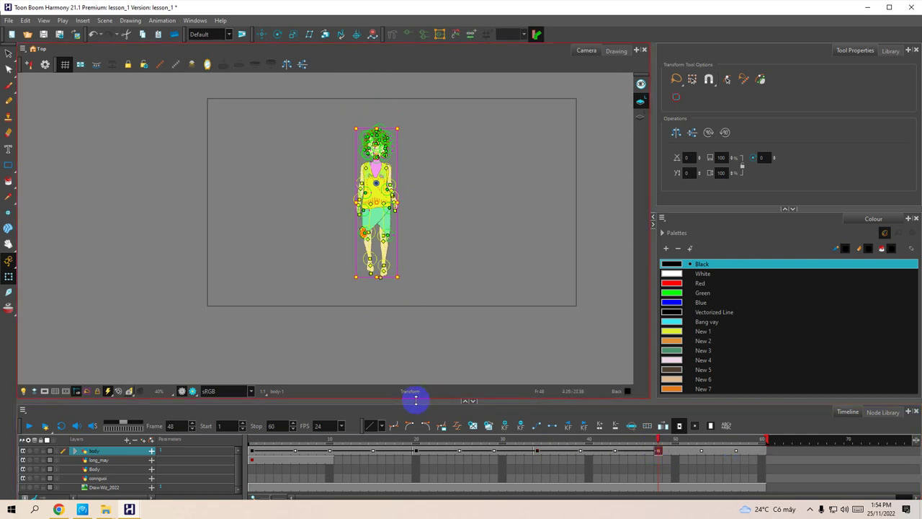
Play the walking animation from frame 1 and inspect the character's leg poses at frame 60.
{"action": "scroll", "coordinate": [421, 296], "scroll_direction": "up", "scroll_amount": 2}
{"action": "left_click_drag", "start_coordinate": [456, 230], "coordinate": [487, 282]}
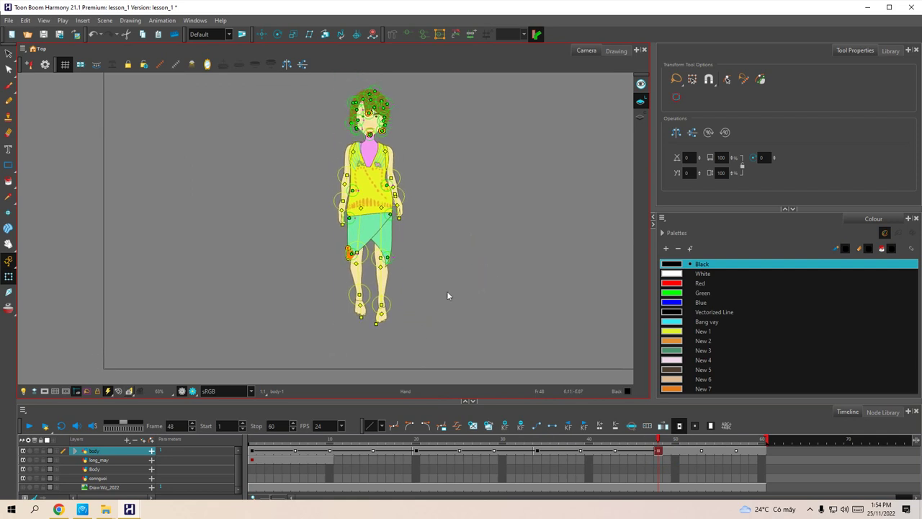
{"action": "left_click", "coordinate": [28, 426]}
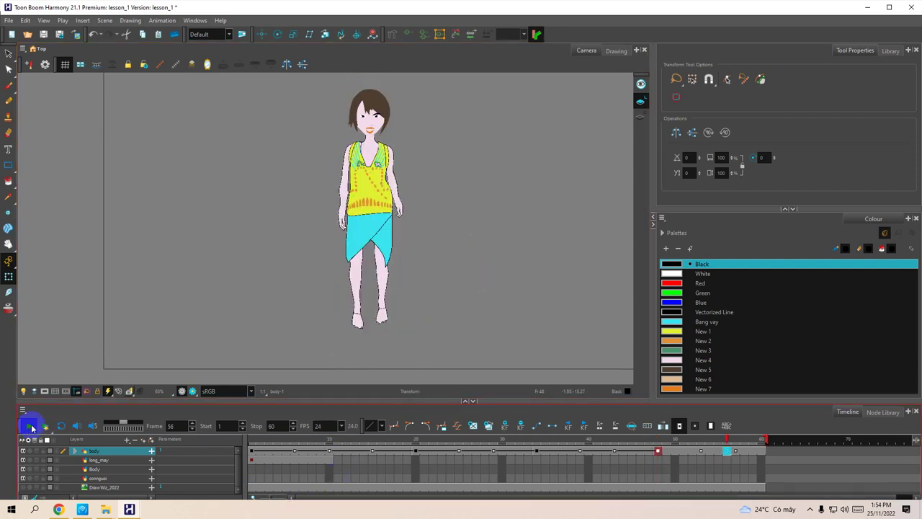
{"action": "left_click", "coordinate": [253, 446]}
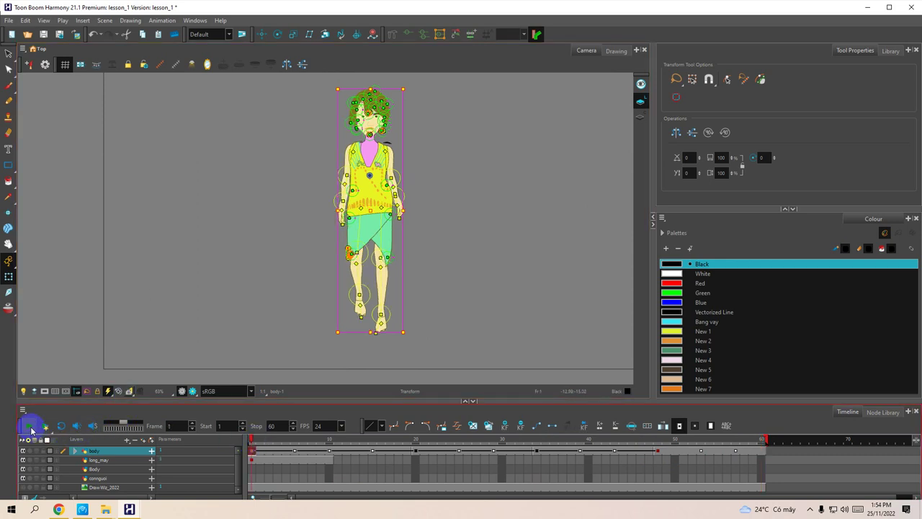
{"action": "left_click", "coordinate": [29, 425]}
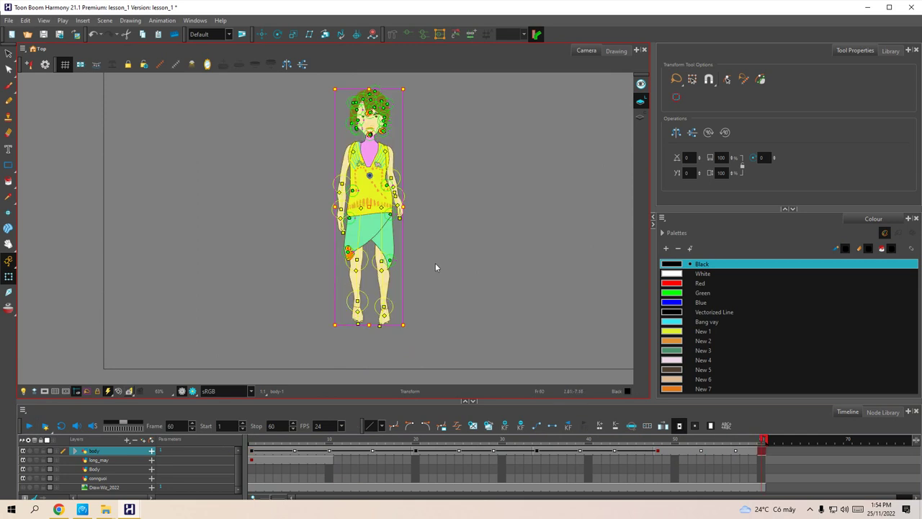
{"action": "scroll", "coordinate": [432, 270], "scroll_direction": "up", "scroll_amount": 3}
{"action": "left_click_drag", "start_coordinate": [426, 249], "coordinate": [524, 260]}
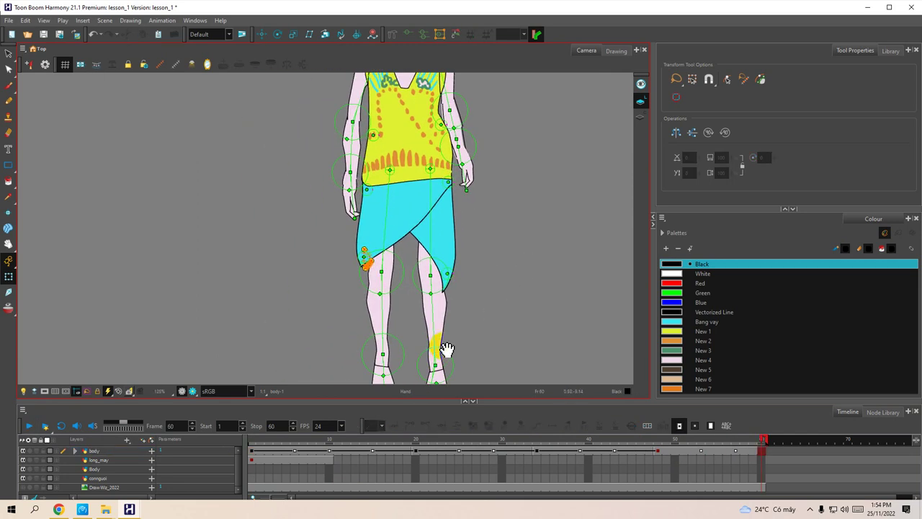
At frame 6 of the body layer, nudge the front-facing character's left arm slightly upward.
{"action": "left_click_drag", "start_coordinate": [453, 335], "coordinate": [452, 327]}
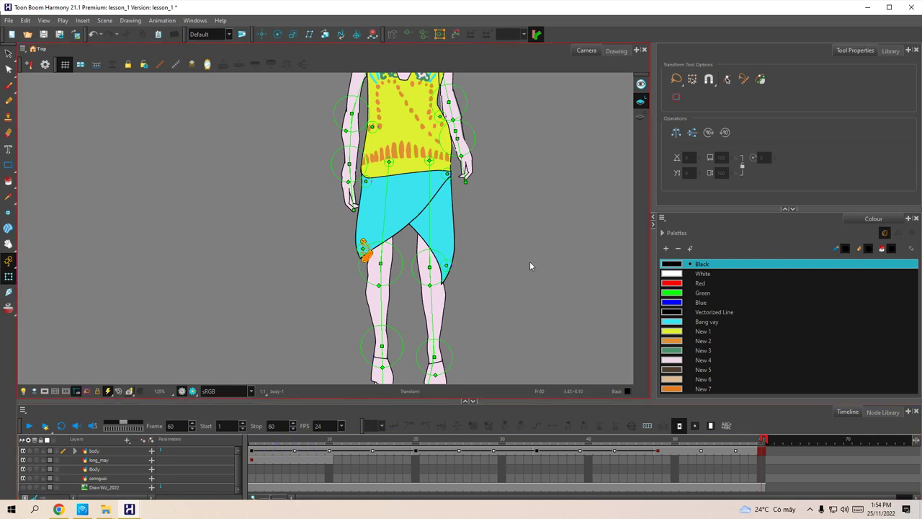
{"action": "left_click_drag", "start_coordinate": [531, 263], "coordinate": [480, 322]}
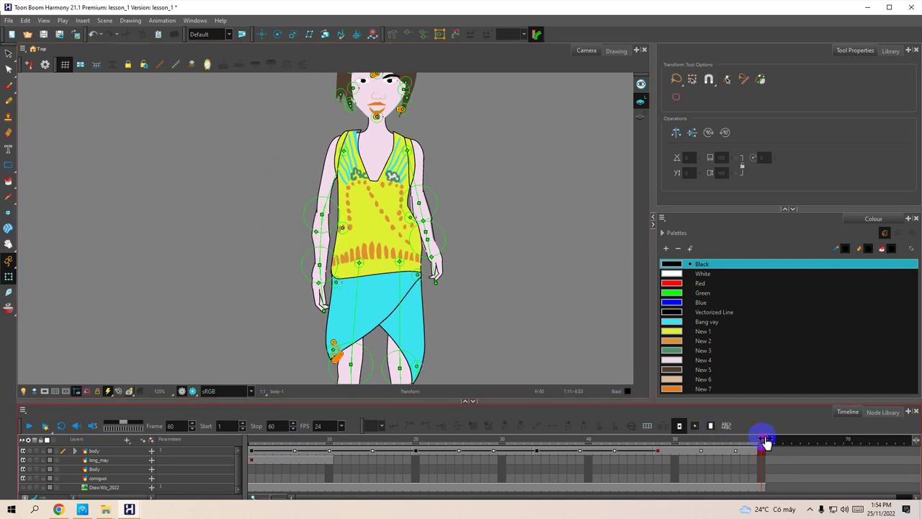
{"action": "left_click_drag", "start_coordinate": [767, 444], "coordinate": [705, 447]}
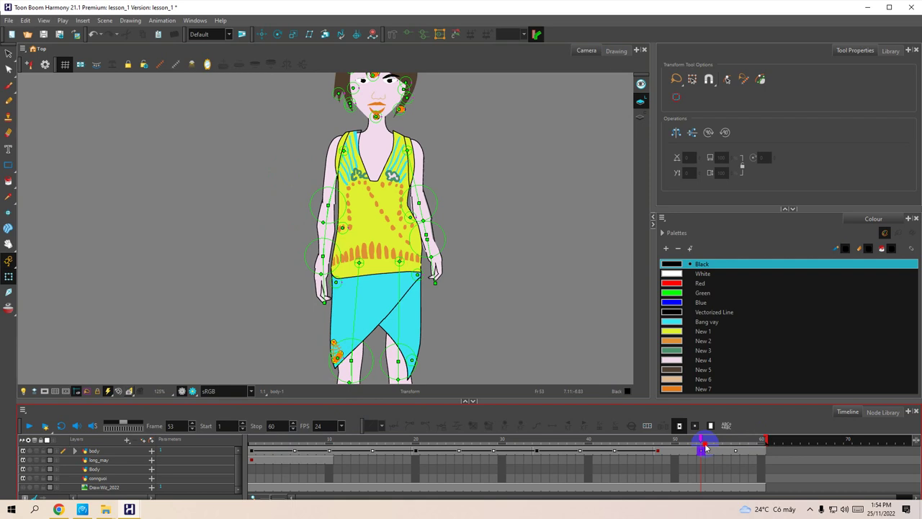
{"action": "scroll", "coordinate": [457, 297], "scroll_direction": "down", "scroll_amount": 5}
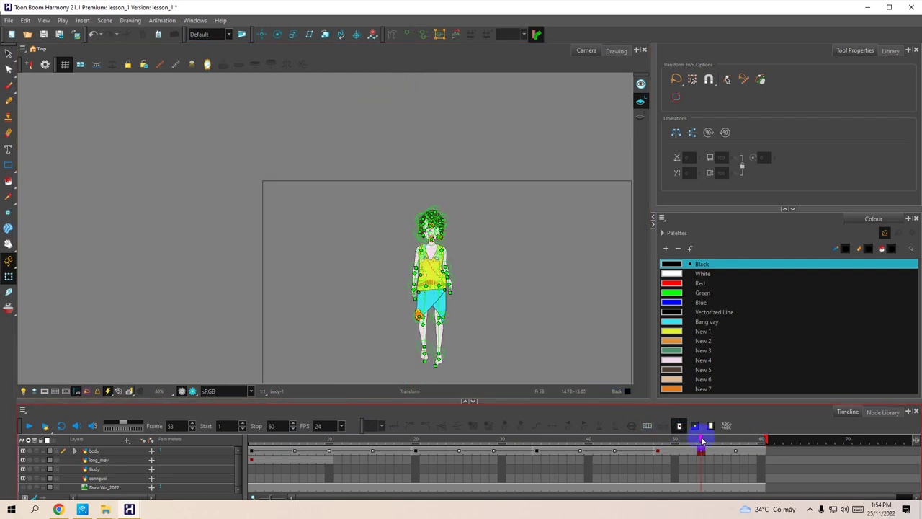
{"action": "left_click_drag", "start_coordinate": [702, 441], "coordinate": [299, 452]}
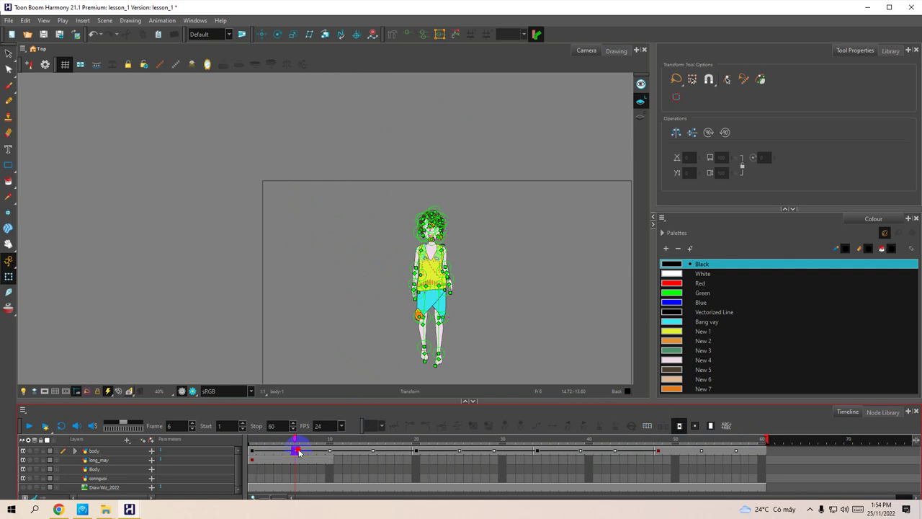
{"action": "scroll", "coordinate": [545, 288], "scroll_direction": "up", "scroll_amount": 5}
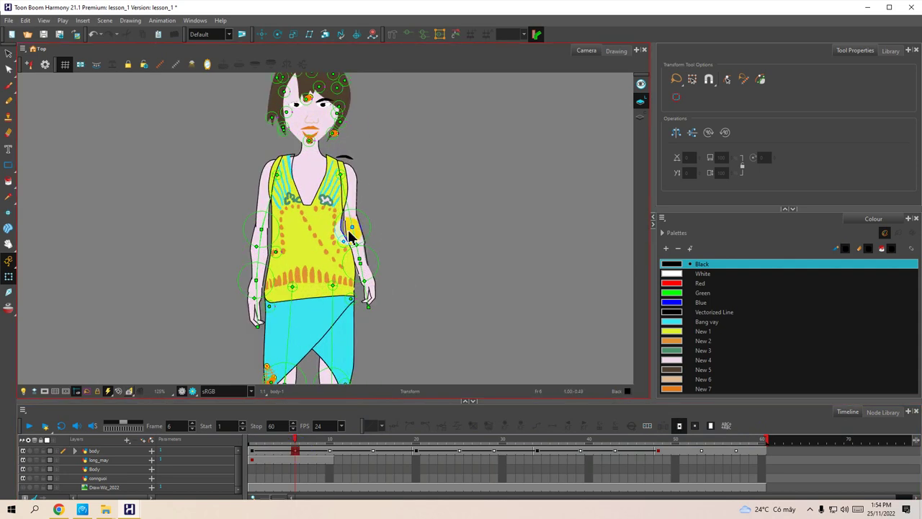
{"action": "left_click_drag", "start_coordinate": [354, 230], "coordinate": [352, 221]}
At frame 10, raise the character's right forearm and swing the left arm outward from the torso.
{"action": "left_click", "coordinate": [295, 441]}
{"action": "left_click_drag", "start_coordinate": [302, 443], "coordinate": [329, 440]}
{"action": "left_click", "coordinate": [335, 258]}
{"action": "left_click", "coordinate": [285, 255]}
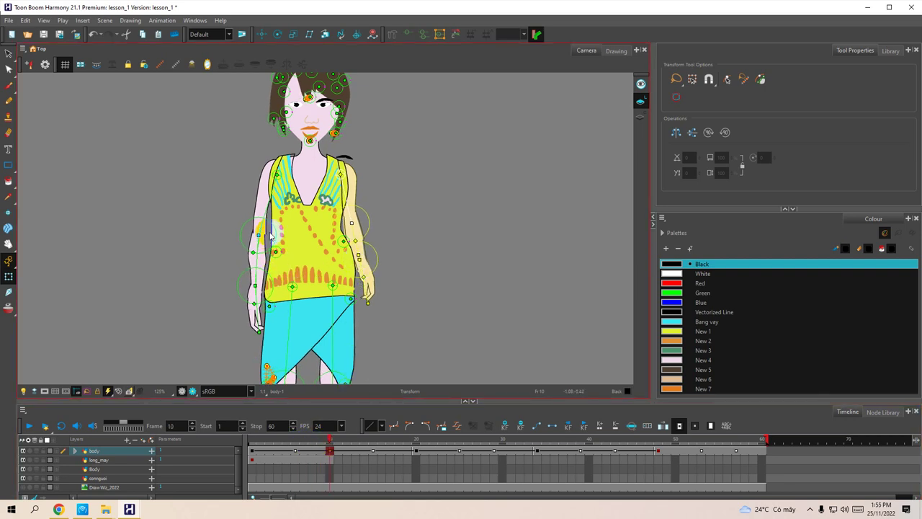
{"action": "left_click", "coordinate": [261, 239]}
{"action": "left_click_drag", "start_coordinate": [261, 240], "coordinate": [260, 265]}
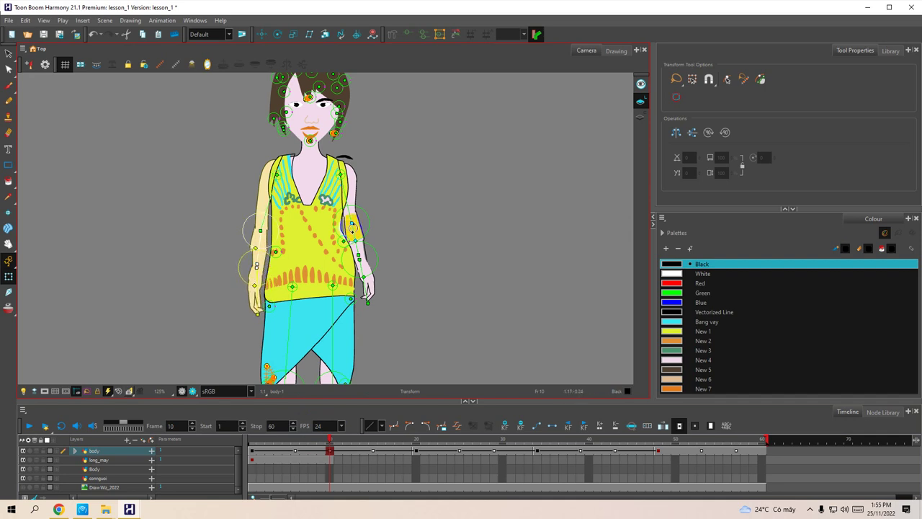
{"action": "left_click_drag", "start_coordinate": [355, 226], "coordinate": [360, 237]}
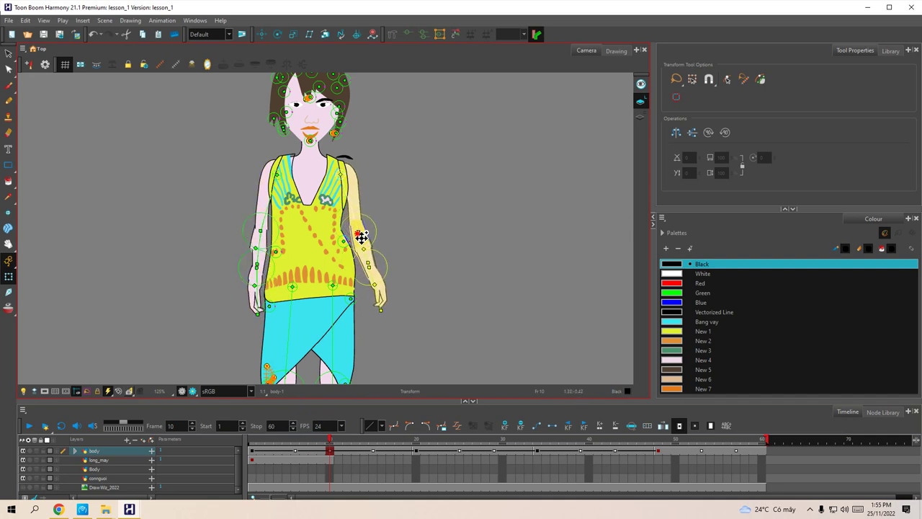
At frame 20, lower the character's right arm slightly outward and move the left arm farther from the torso.
{"action": "scroll", "coordinate": [375, 339], "scroll_direction": "down", "scroll_amount": 3}
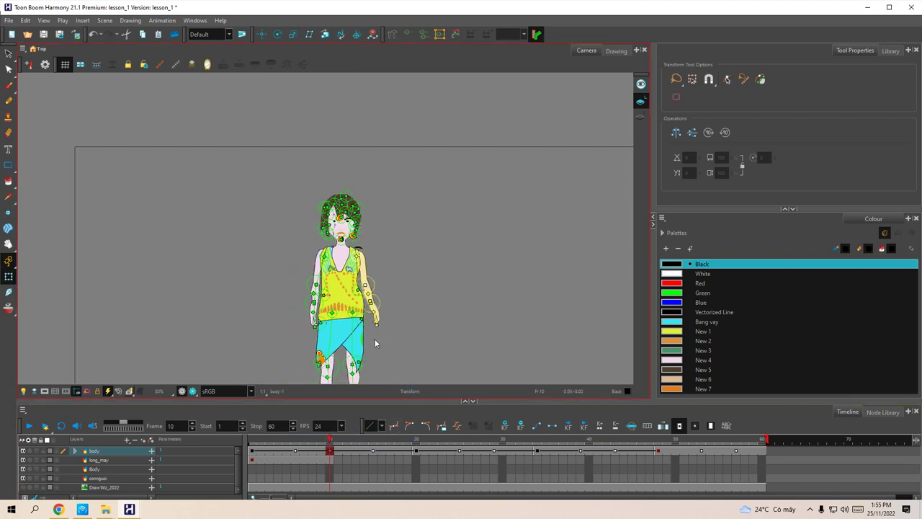
{"action": "left_click_drag", "start_coordinate": [420, 328], "coordinate": [401, 264]}
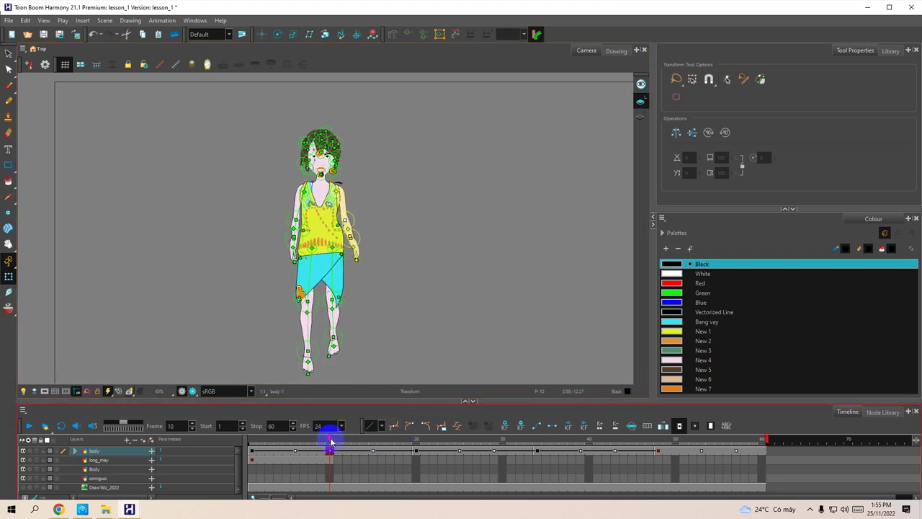
{"action": "left_click_drag", "start_coordinate": [330, 441], "coordinate": [372, 448]}
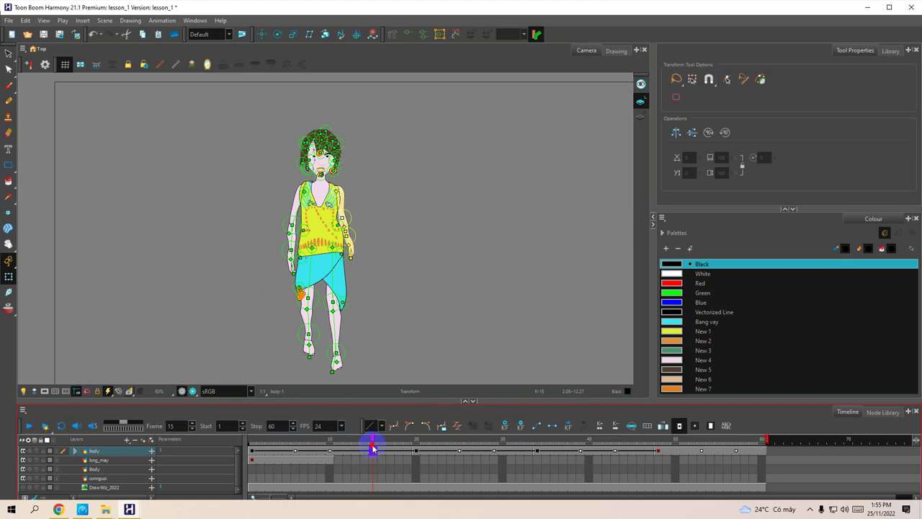
{"action": "left_click_drag", "start_coordinate": [369, 448], "coordinate": [415, 456]}
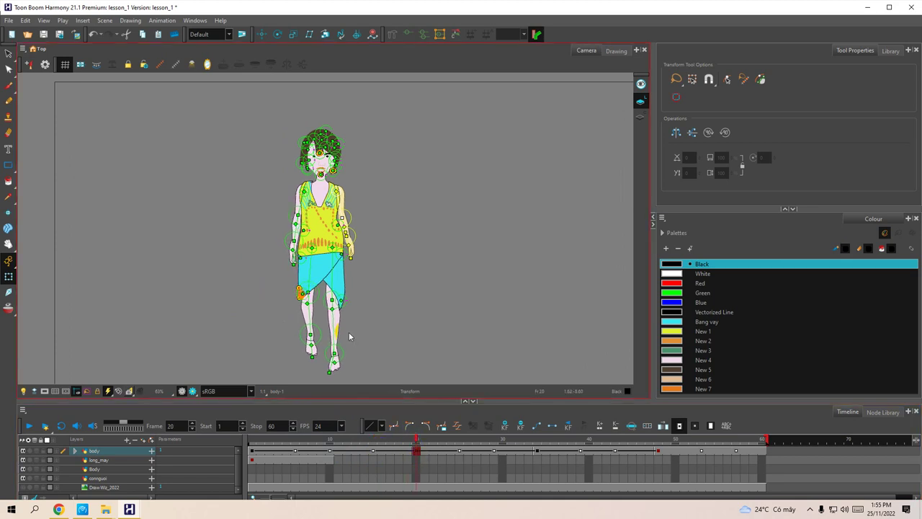
{"action": "scroll", "coordinate": [349, 332], "scroll_direction": "up", "scroll_amount": 2}
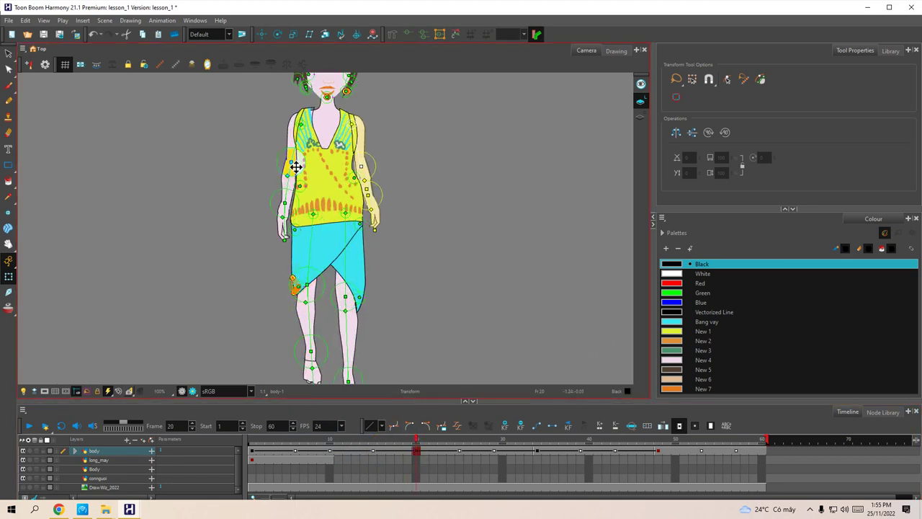
{"action": "left_click_drag", "start_coordinate": [290, 165], "coordinate": [281, 204]}
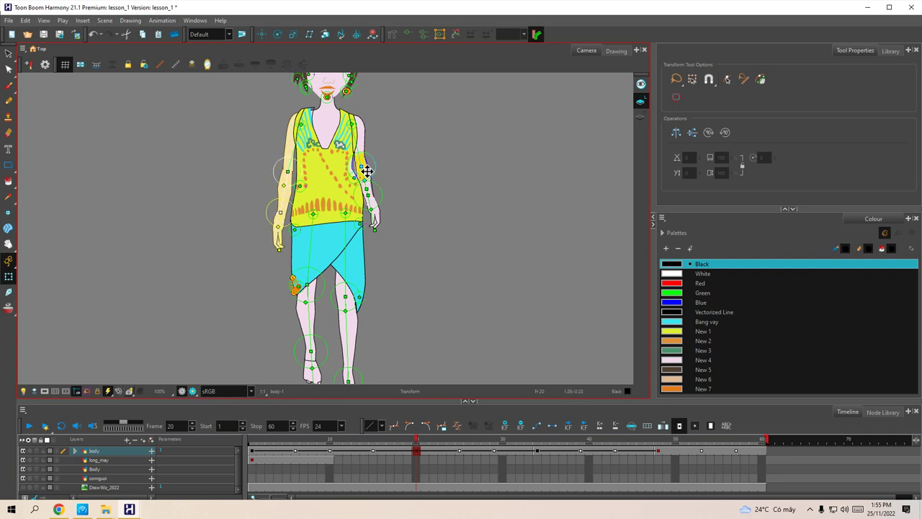
{"action": "left_click_drag", "start_coordinate": [367, 170], "coordinate": [371, 168]}
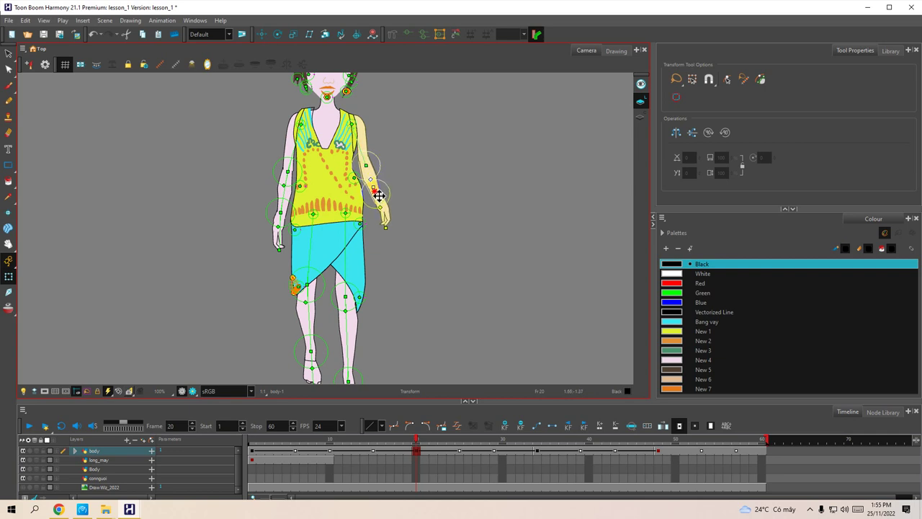
{"action": "left_click", "coordinate": [406, 479]}
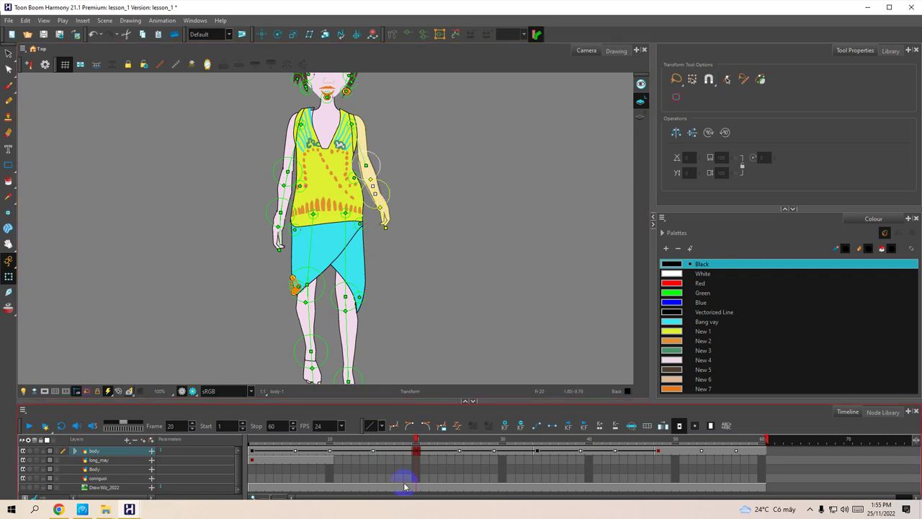
At frame 29, lower the character's left arm and hand and shift the right arm slightly outward.
{"action": "left_click", "coordinate": [416, 444]}
{"action": "left_click_drag", "start_coordinate": [424, 442], "coordinate": [493, 447]}
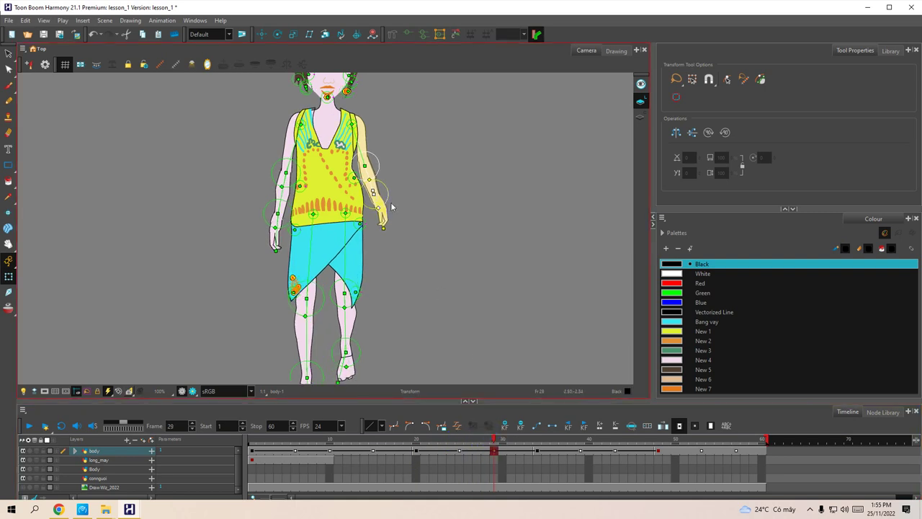
{"action": "left_click_drag", "start_coordinate": [368, 169], "coordinate": [380, 206]}
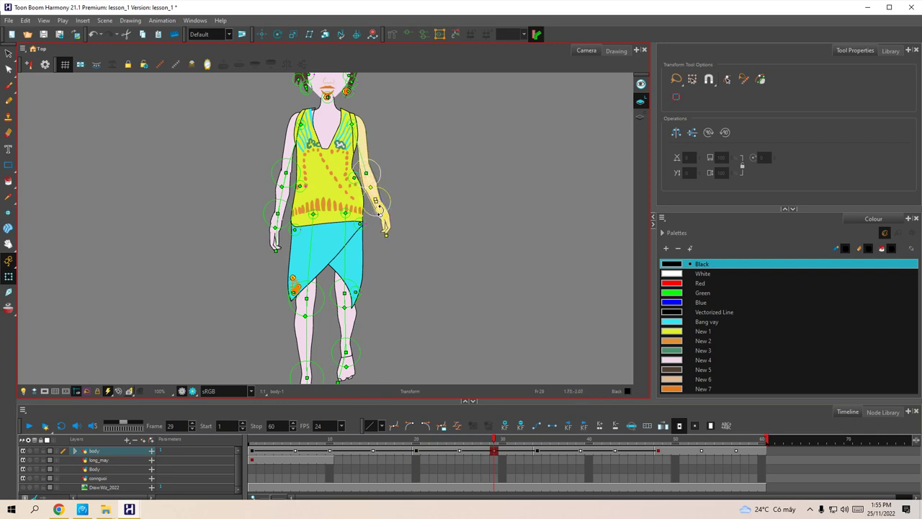
{"action": "left_click_drag", "start_coordinate": [389, 239], "coordinate": [386, 248]}
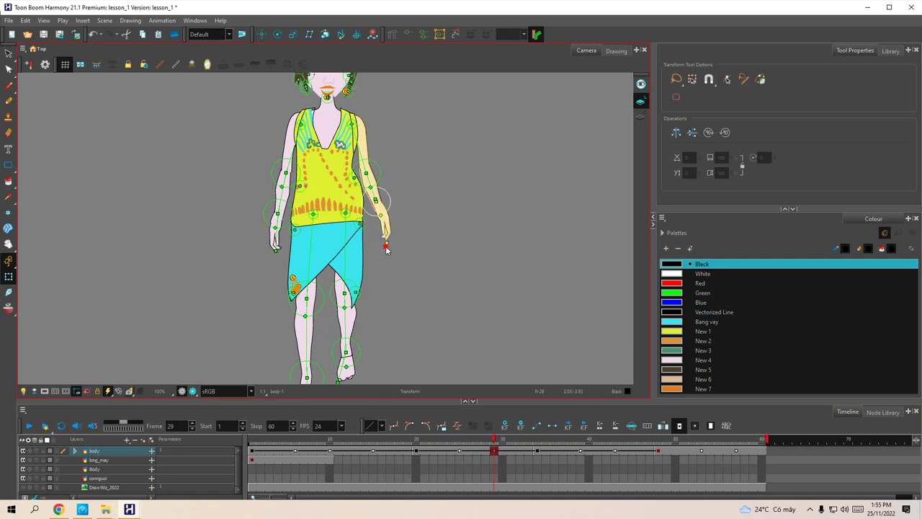
{"action": "left_click", "coordinate": [283, 177]}
{"action": "left_click", "coordinate": [279, 216]}
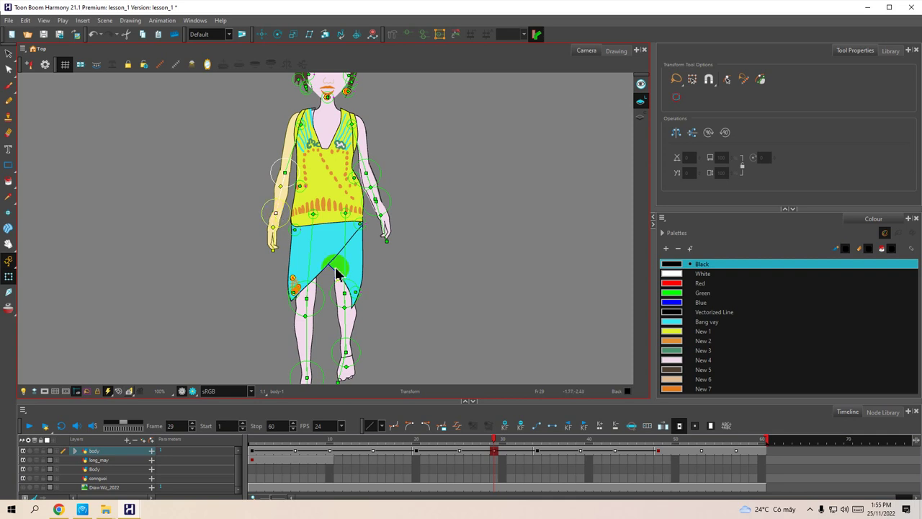
At frame 34, lower the character's right forearm and raise the left arm slightly.
{"action": "left_click", "coordinate": [494, 426]}
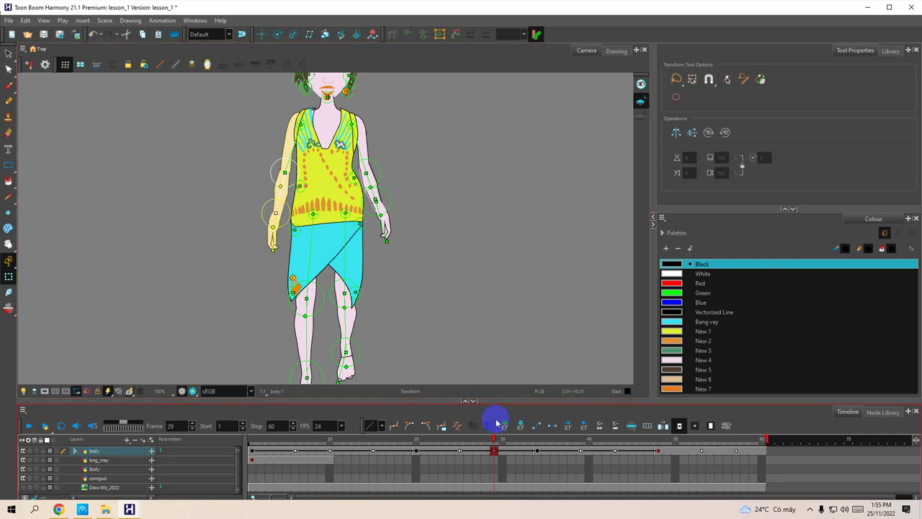
{"action": "left_click_drag", "start_coordinate": [496, 437], "coordinate": [536, 448]}
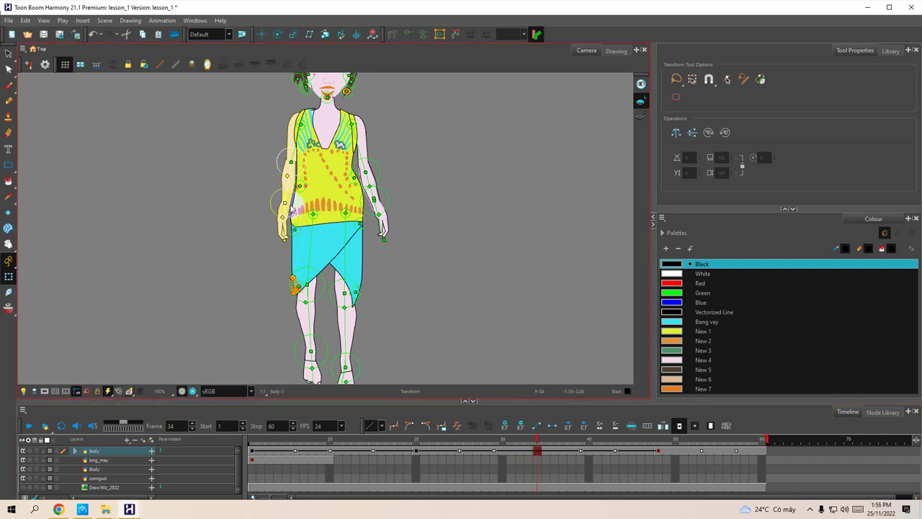
{"action": "left_click_drag", "start_coordinate": [288, 206], "coordinate": [286, 214]}
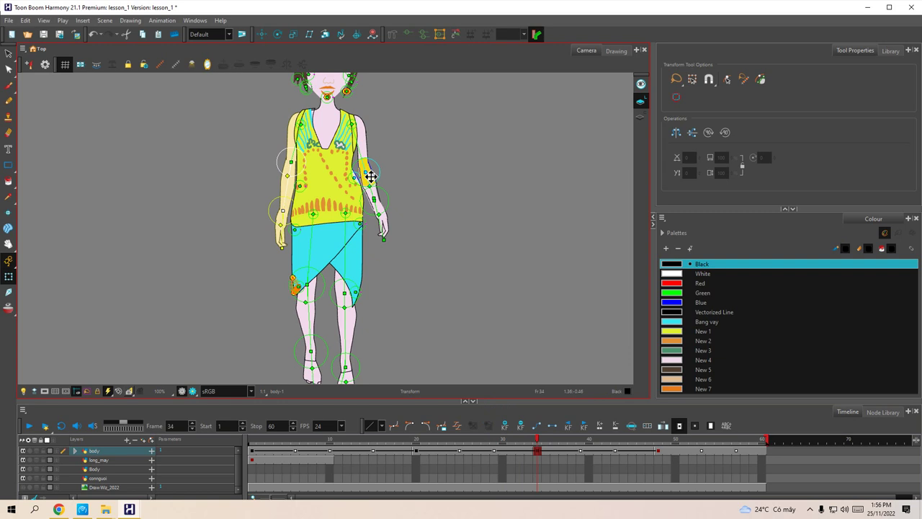
{"action": "left_click_drag", "start_coordinate": [369, 173], "coordinate": [366, 165]}
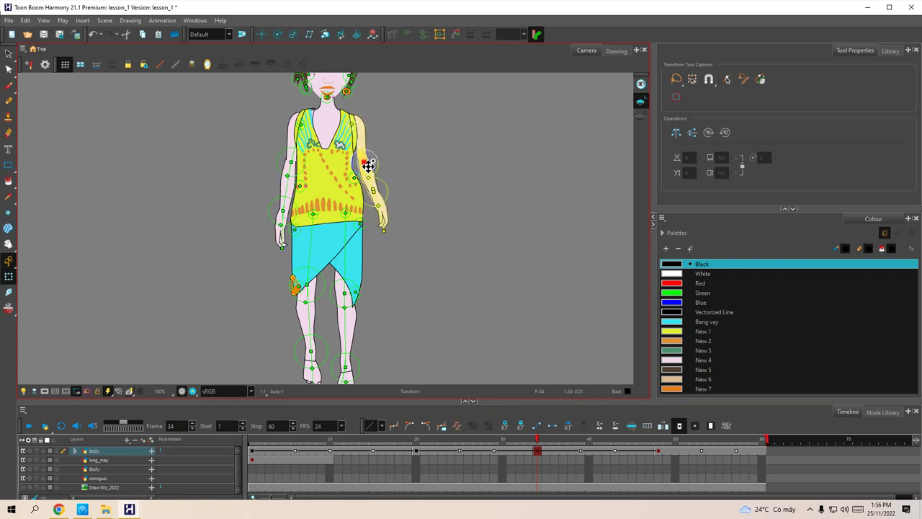
At frame 43, raise the character's right forearm and swing the whole left arm well away from the torso.
{"action": "left_click", "coordinate": [537, 437]}
{"action": "left_click_drag", "start_coordinate": [537, 437], "coordinate": [580, 444]}
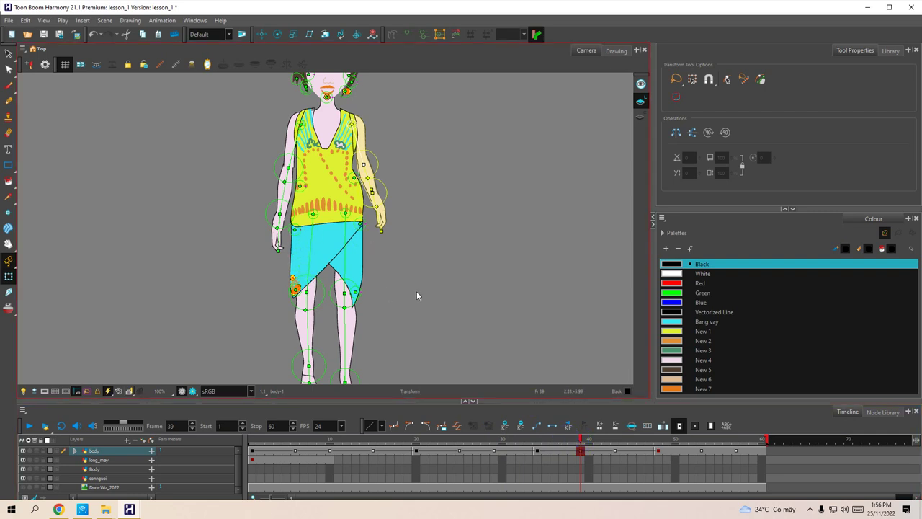
{"action": "left_click_drag", "start_coordinate": [591, 439], "coordinate": [614, 446]}
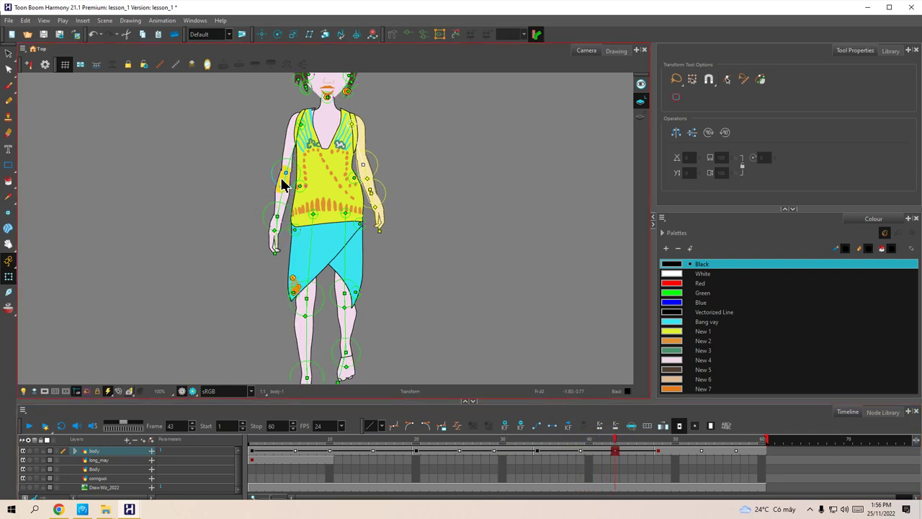
{"action": "left_click_drag", "start_coordinate": [288, 175], "coordinate": [280, 200]}
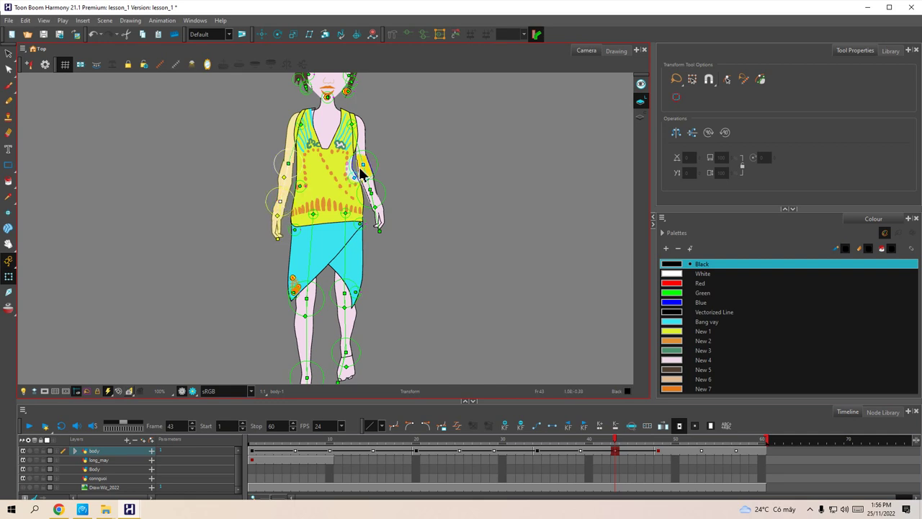
{"action": "left_click_drag", "start_coordinate": [365, 171], "coordinate": [402, 203]}
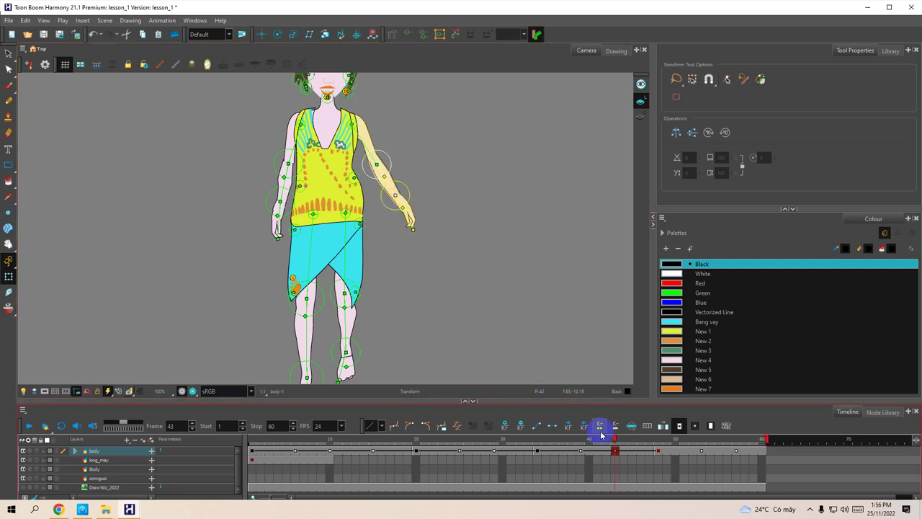
At frame 57, swing the character's left arm and forearm outward and move the right arm away from the torso.
{"action": "left_click_drag", "start_coordinate": [614, 438], "coordinate": [702, 452]}
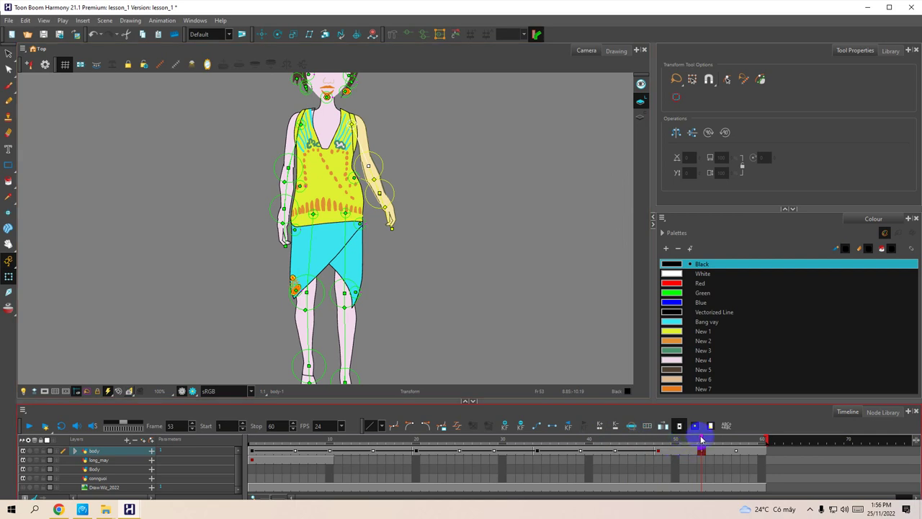
{"action": "left_click_drag", "start_coordinate": [699, 438], "coordinate": [735, 447]}
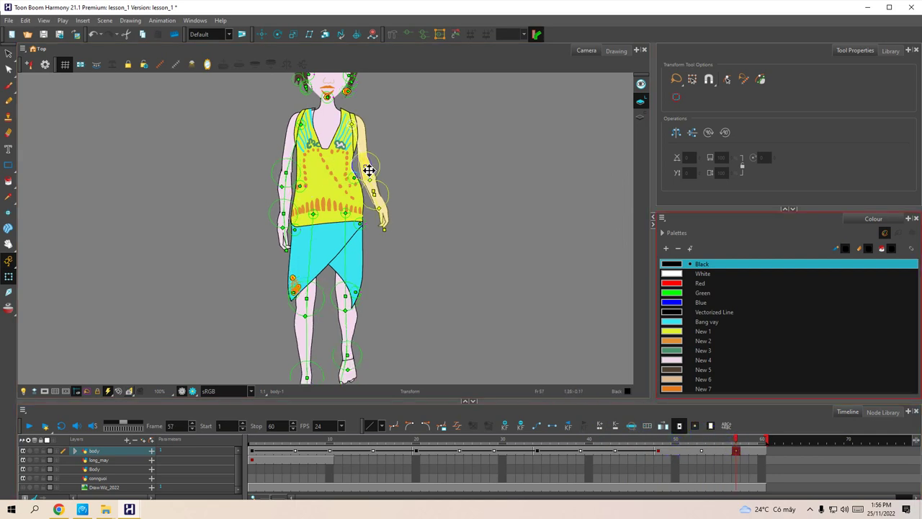
{"action": "left_click_drag", "start_coordinate": [368, 170], "coordinate": [377, 176]}
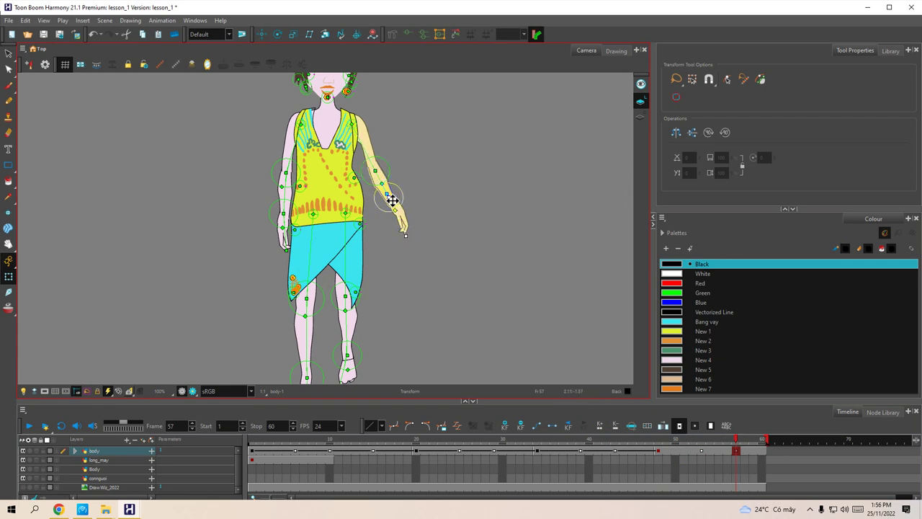
{"action": "left_click_drag", "start_coordinate": [392, 199], "coordinate": [395, 206]}
{"action": "left_click", "coordinate": [289, 189]}
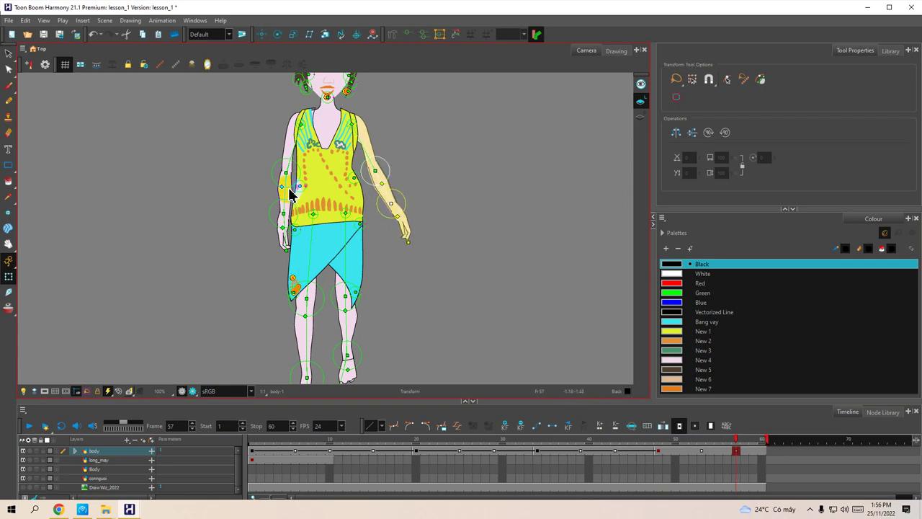
{"action": "left_click_drag", "start_coordinate": [291, 175], "coordinate": [279, 202]}
Scrub the walk animation from frame 57 back to frame 6 to review the arm swing.
{"action": "scroll", "coordinate": [386, 240], "scroll_direction": "down", "scroll_amount": 2}
{"action": "left_click", "coordinate": [688, 451]}
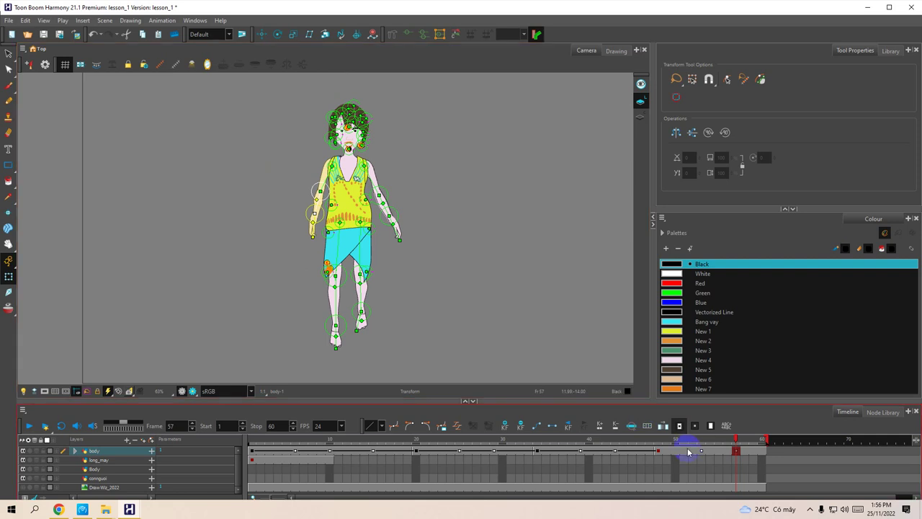
{"action": "left_click_drag", "start_coordinate": [735, 441], "coordinate": [295, 471]}
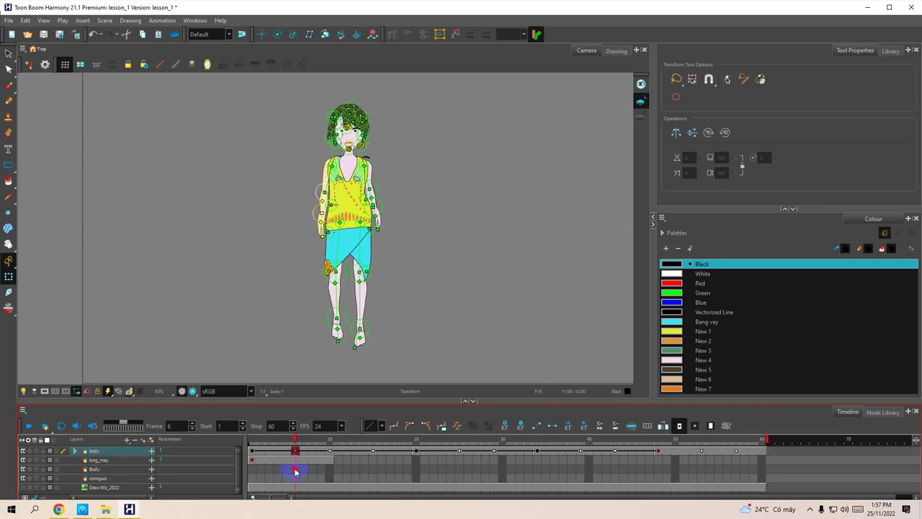
At frame 6, swing the skirt's left hem corner outward, raise its right hem corner, and nudge the top's left side out.
{"action": "scroll", "coordinate": [317, 330], "scroll_direction": "up", "scroll_amount": 2}
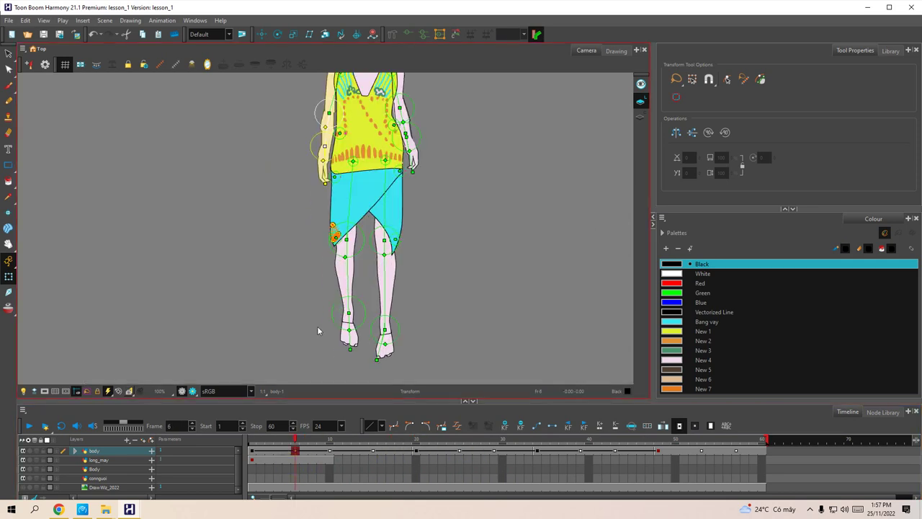
{"action": "left_click_drag", "start_coordinate": [450, 196], "coordinate": [442, 290]}
{"action": "left_click", "coordinate": [365, 293]}
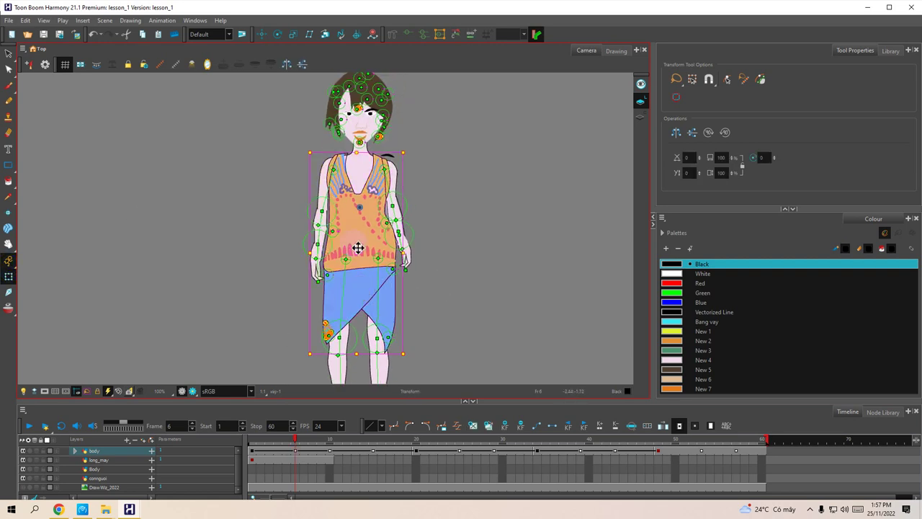
{"action": "left_click", "coordinate": [333, 338]}
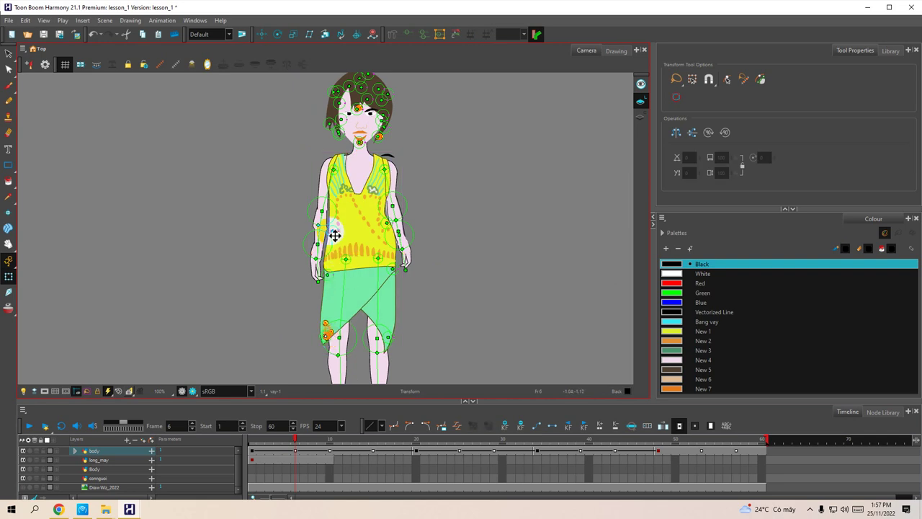
{"action": "left_click_drag", "start_coordinate": [334, 236], "coordinate": [332, 234]}
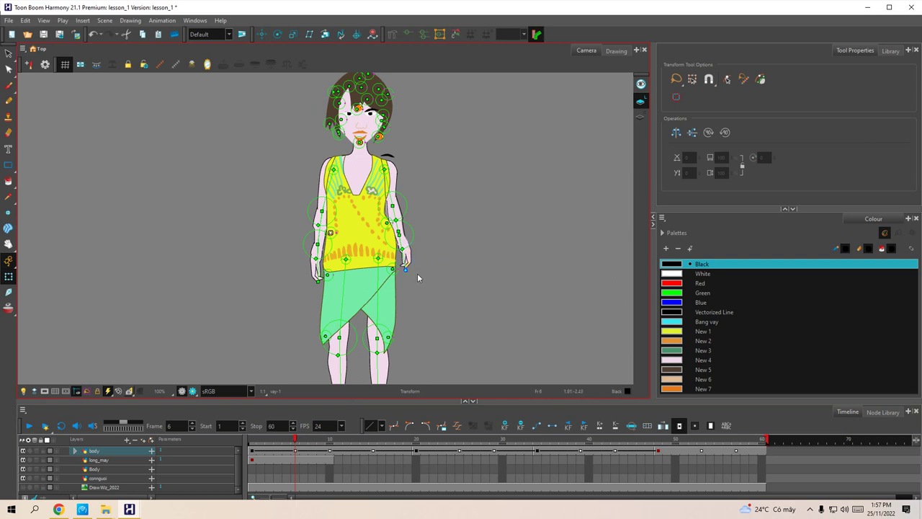
{"action": "left_click", "coordinate": [391, 342]}
{"action": "left_click_drag", "start_coordinate": [392, 342], "coordinate": [395, 325]}
At frame 10, pull the skirt's left hem corner outward and slightly up from the leg.
{"action": "left_click_drag", "start_coordinate": [459, 311], "coordinate": [442, 235]}
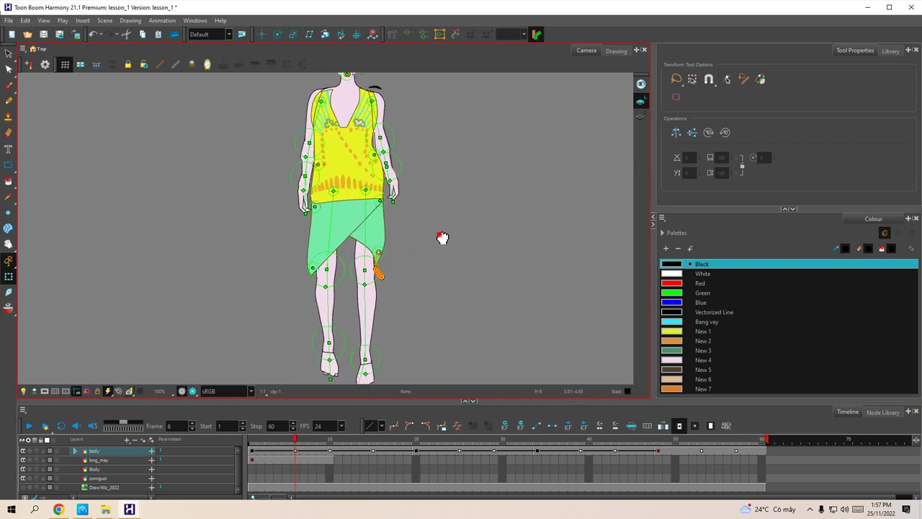
{"action": "left_click_drag", "start_coordinate": [294, 441], "coordinate": [328, 443]}
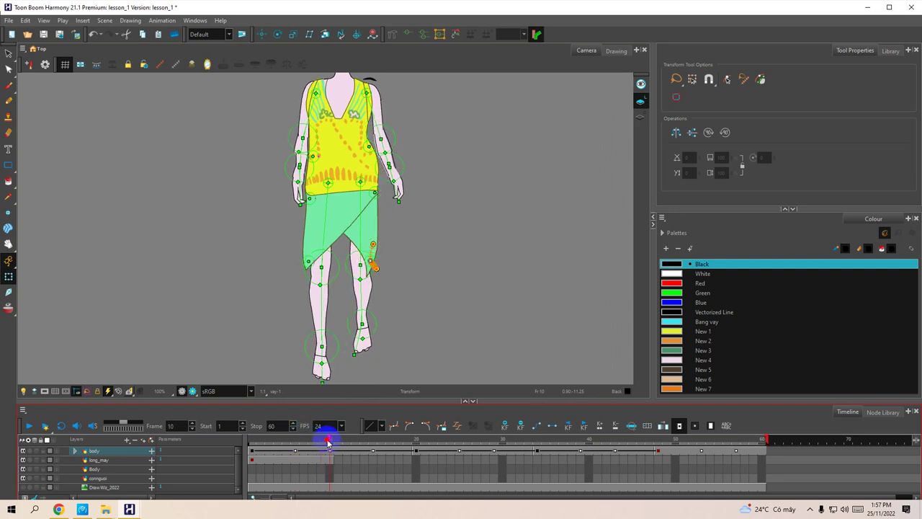
{"action": "left_click", "coordinate": [355, 386]}
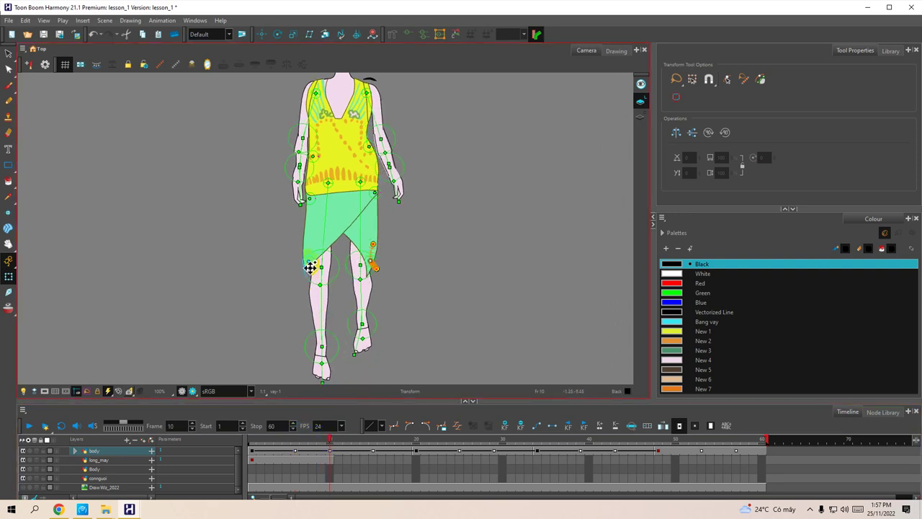
{"action": "left_click_drag", "start_coordinate": [308, 265], "coordinate": [303, 260]}
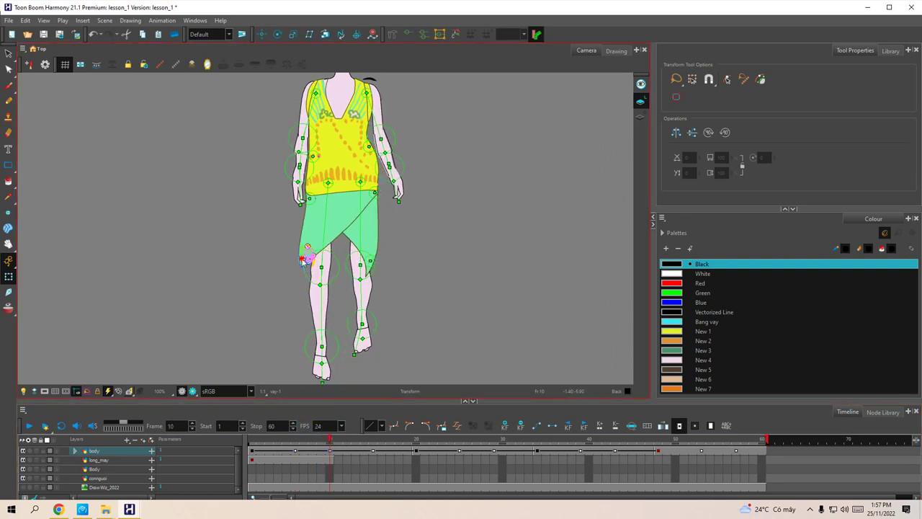
At frame 15, swing the skirt's right hem corner outward and adjust the top's right side and the waistband's right end.
{"action": "left_click", "coordinate": [332, 438]}
{"action": "left_click_drag", "start_coordinate": [337, 441], "coordinate": [371, 446]}
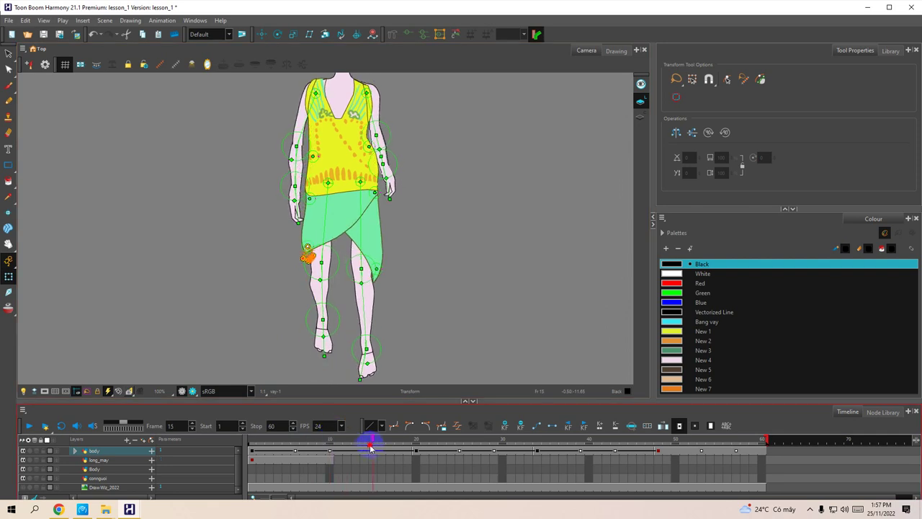
{"action": "left_click", "coordinate": [377, 270]}
{"action": "left_click_drag", "start_coordinate": [377, 269], "coordinate": [389, 265]}
{"action": "left_click", "coordinate": [369, 147]}
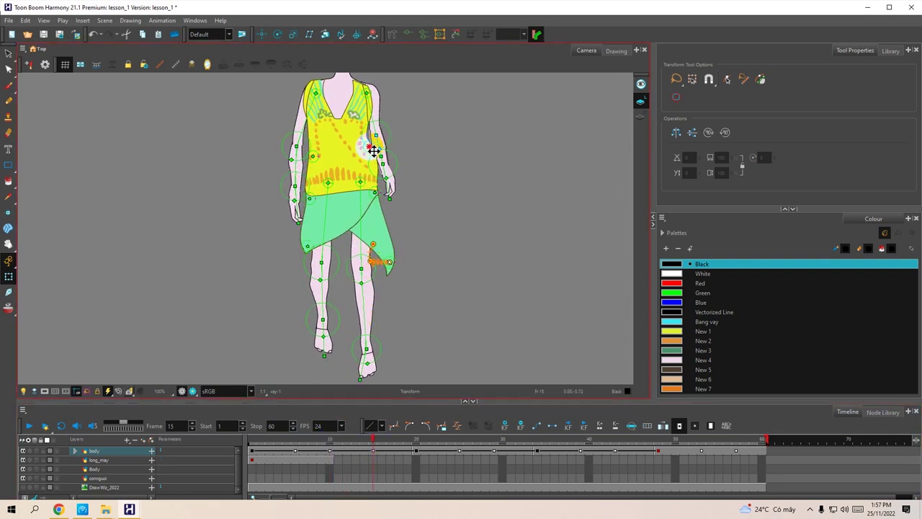
{"action": "left_click_drag", "start_coordinate": [374, 150], "coordinate": [374, 150]}
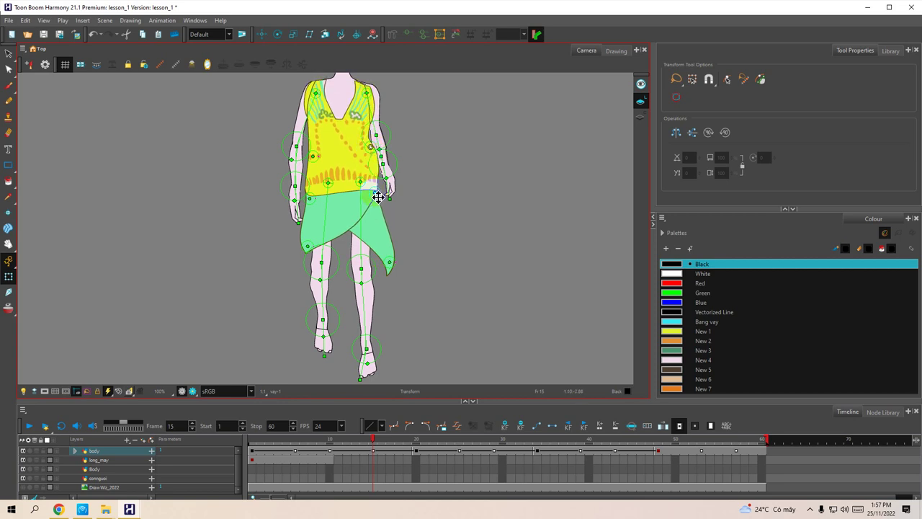
{"action": "left_click_drag", "start_coordinate": [378, 195], "coordinate": [380, 199]}
{"action": "left_click", "coordinate": [430, 446]}
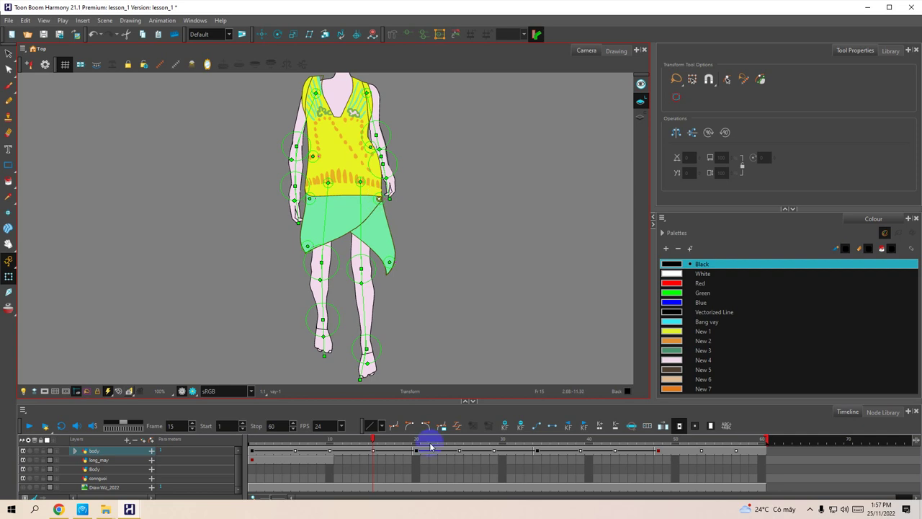
Raise the skirt's left hem corner slightly at frame 15.
{"action": "left_click_drag", "start_coordinate": [492, 305], "coordinate": [486, 290]}
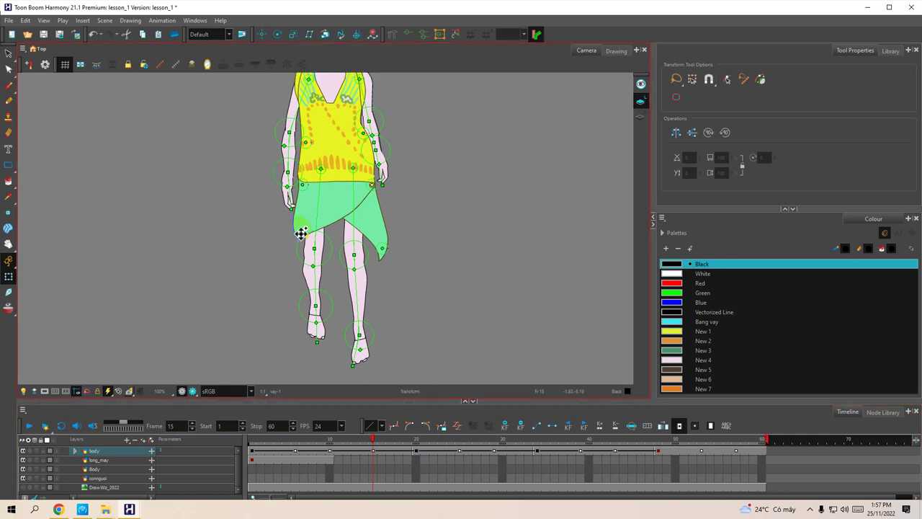
{"action": "left_click_drag", "start_coordinate": [303, 236], "coordinate": [300, 232]}
{"action": "left_click", "coordinate": [431, 465]}
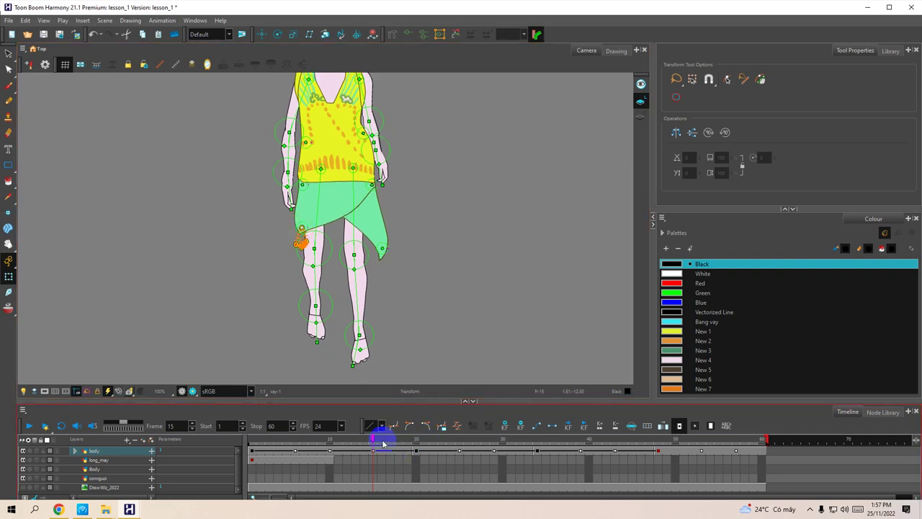
Swing the skirt's left hem corner outward at frames 25 and 29, raising the right corner at 25 and nudging the top's right side at 29.
{"action": "left_click_drag", "start_coordinate": [372, 439], "coordinate": [459, 439]}
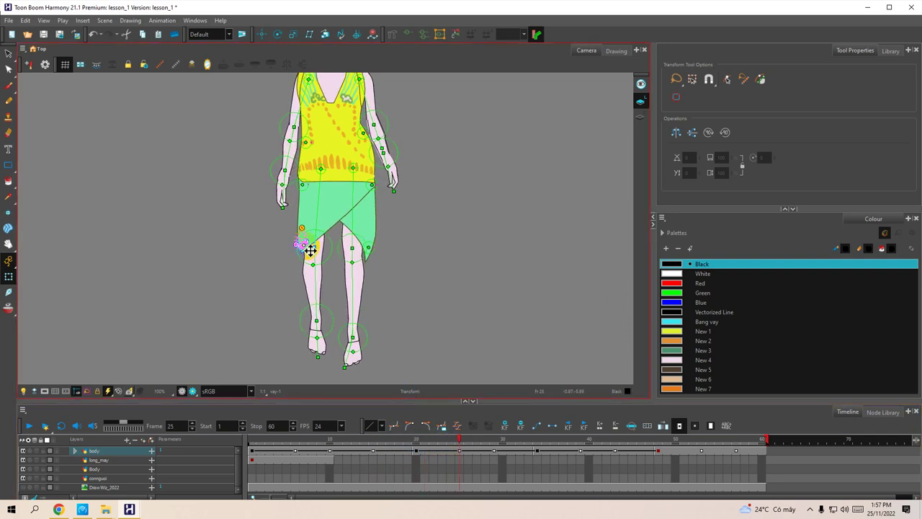
{"action": "left_click_drag", "start_coordinate": [307, 249], "coordinate": [368, 235]}
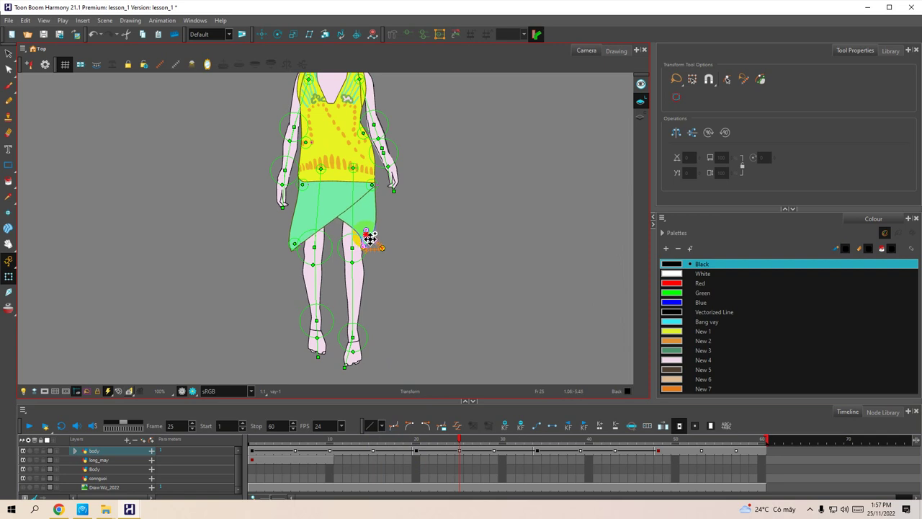
{"action": "left_click_drag", "start_coordinate": [459, 439], "coordinate": [492, 445]}
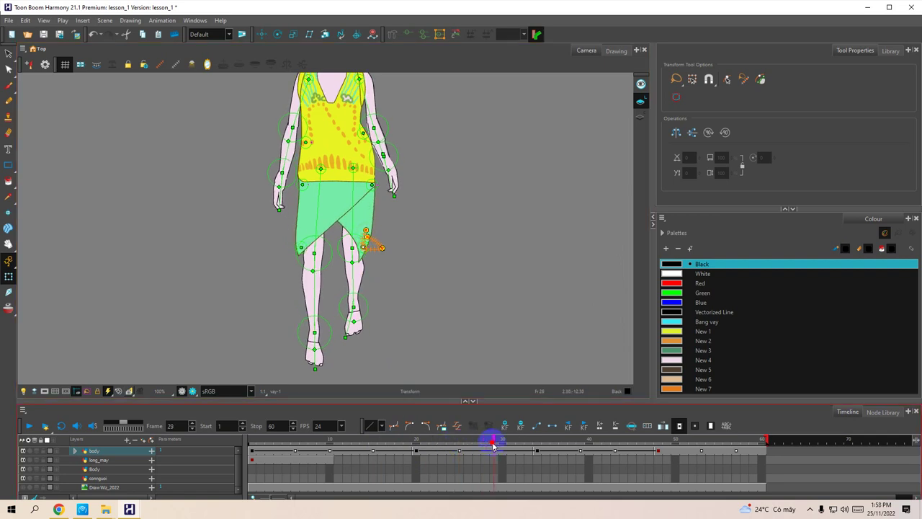
{"action": "left_click", "coordinate": [299, 251]}
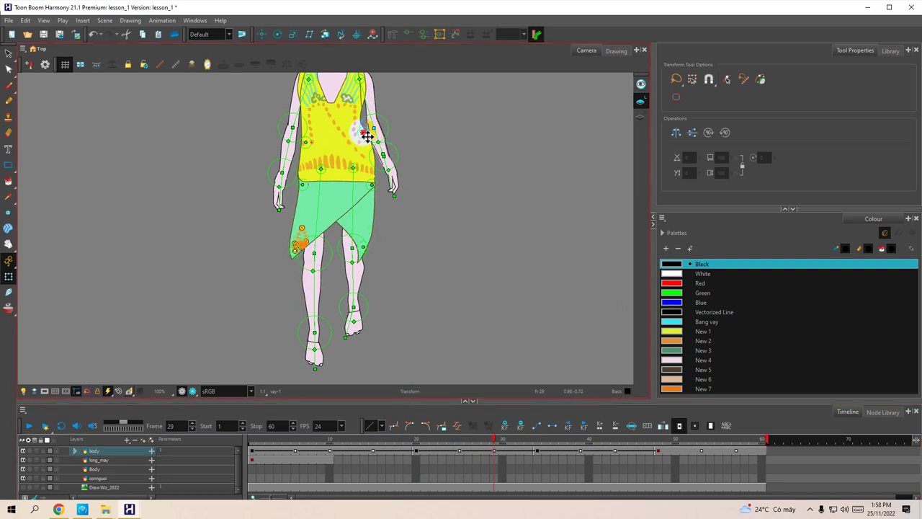
{"action": "left_click_drag", "start_coordinate": [366, 135], "coordinate": [365, 138]}
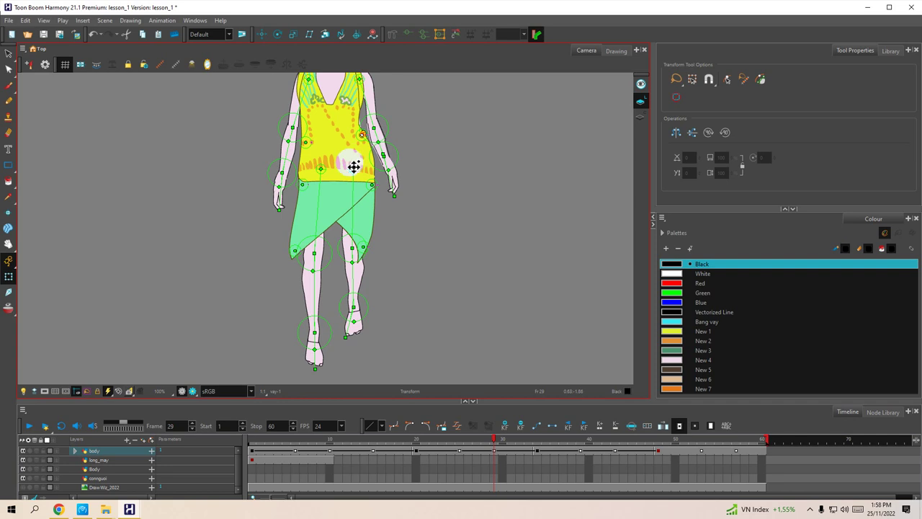
{"action": "left_click", "coordinate": [475, 274]}
At frame 39, pull the skirt's right hem corner outward and down, and raise the left hem corner above the knee.
{"action": "key", "text": "space"}
{"action": "left_click_drag", "start_coordinate": [476, 181], "coordinate": [472, 263]}
{"action": "scroll", "coordinate": [353, 329], "scroll_direction": "down", "scroll_amount": 2}
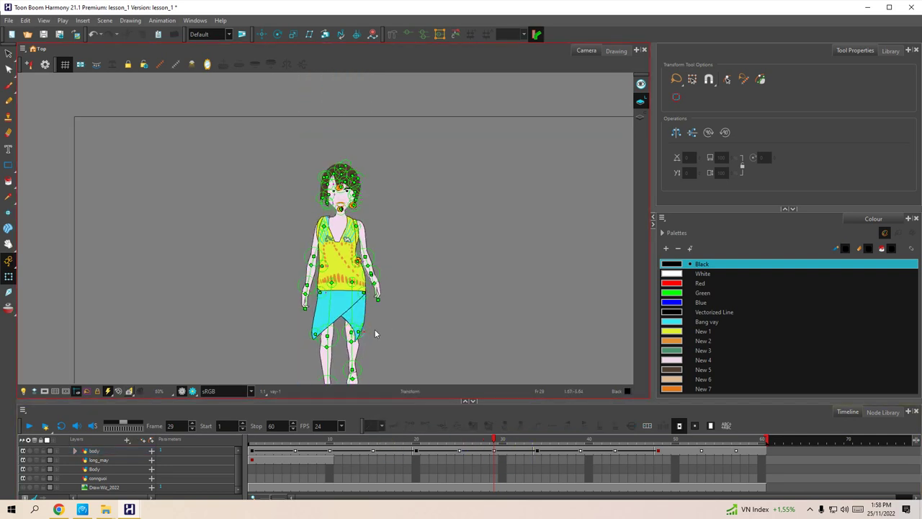
{"action": "left_click_drag", "start_coordinate": [416, 281], "coordinate": [406, 202]}
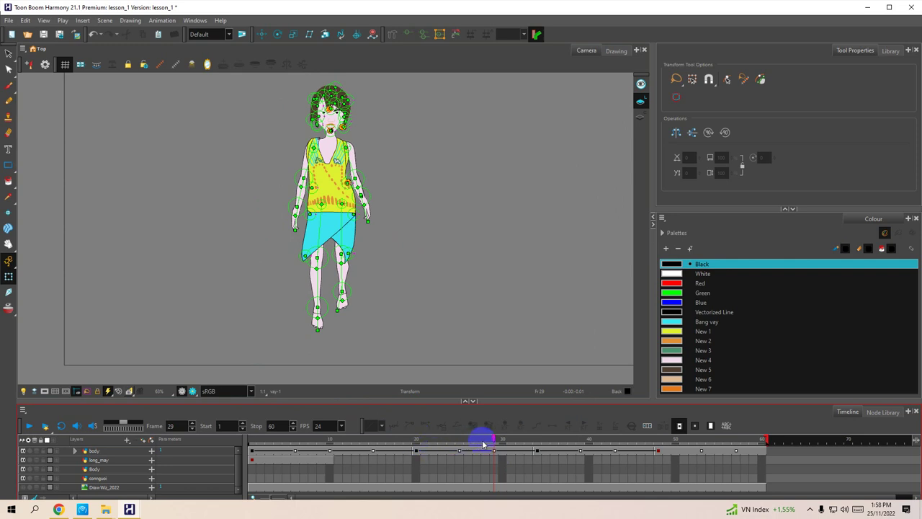
{"action": "left_click_drag", "start_coordinate": [492, 441], "coordinate": [582, 457]}
{"action": "scroll", "coordinate": [366, 287], "scroll_direction": "up", "scroll_amount": 4}
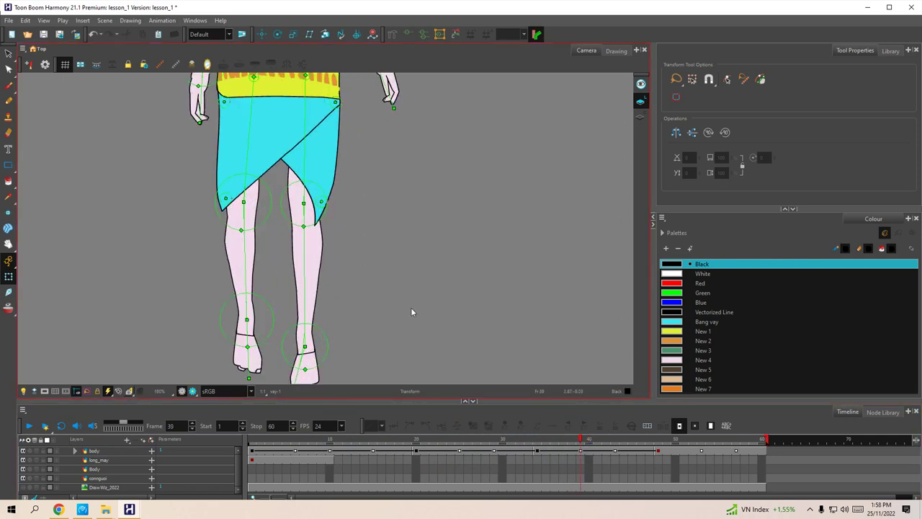
{"action": "left_click_drag", "start_coordinate": [326, 205], "coordinate": [336, 210]}
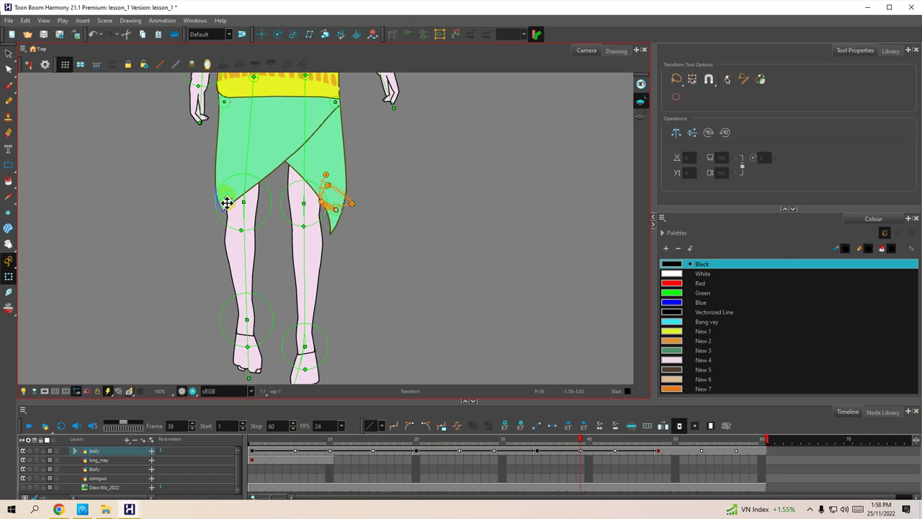
{"action": "left_click_drag", "start_coordinate": [227, 203], "coordinate": [233, 187]}
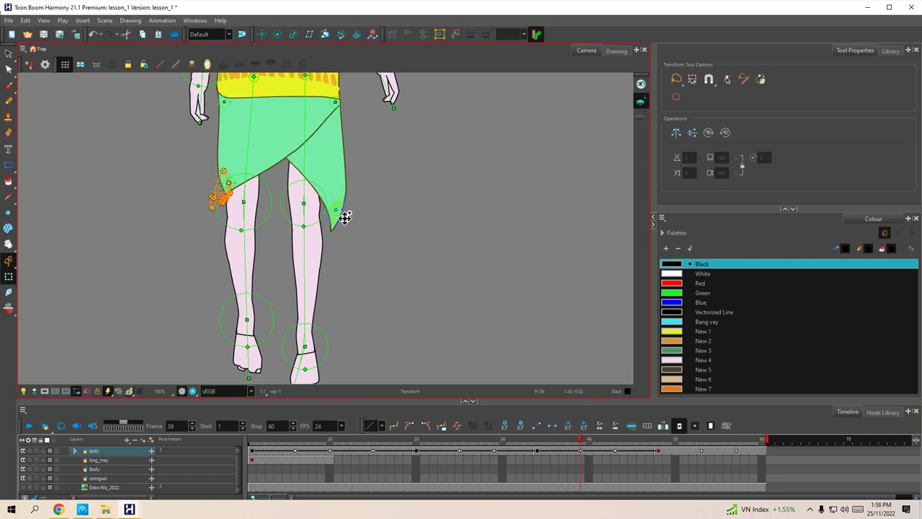
{"action": "left_click_drag", "start_coordinate": [341, 214], "coordinate": [346, 217]}
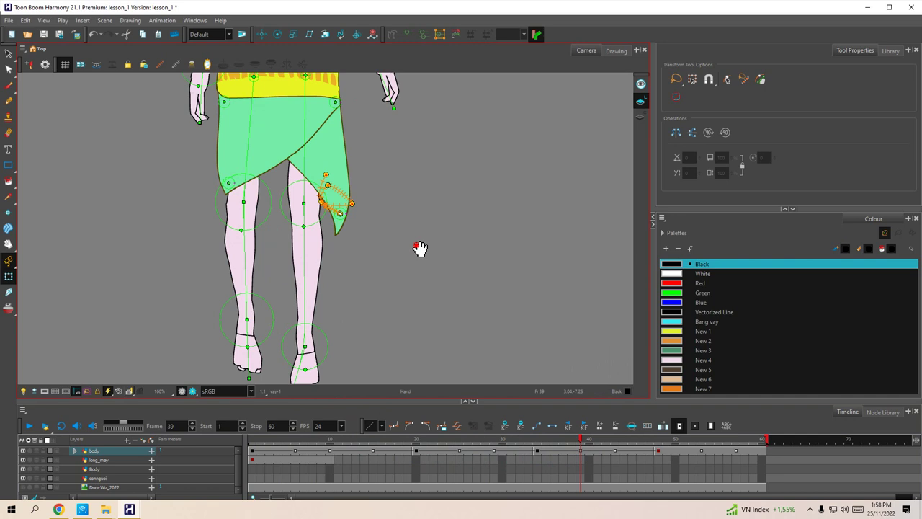
At frame 43, swing the skirt's left hem corner outward and down, away from the leg.
{"action": "left_click_drag", "start_coordinate": [420, 249], "coordinate": [465, 319]}
{"action": "left_click_drag", "start_coordinate": [454, 231], "coordinate": [454, 265]}
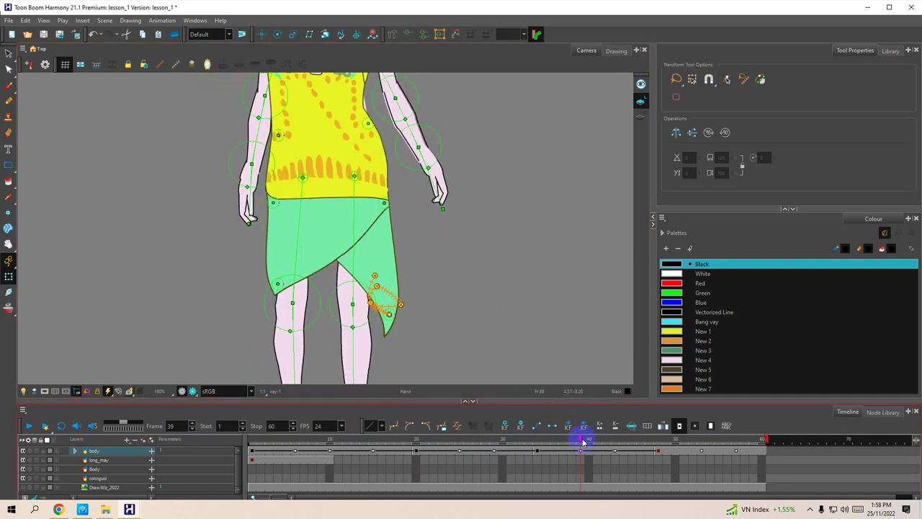
{"action": "left_click_drag", "start_coordinate": [582, 441], "coordinate": [614, 441]}
{"action": "left_click", "coordinate": [278, 310]}
{"action": "left_click_drag", "start_coordinate": [277, 307], "coordinate": [264, 323]}
{"action": "key", "text": "space"}
{"action": "left_click_drag", "start_coordinate": [484, 288], "coordinate": [469, 270]}
{"action": "left_click", "coordinate": [620, 446]}
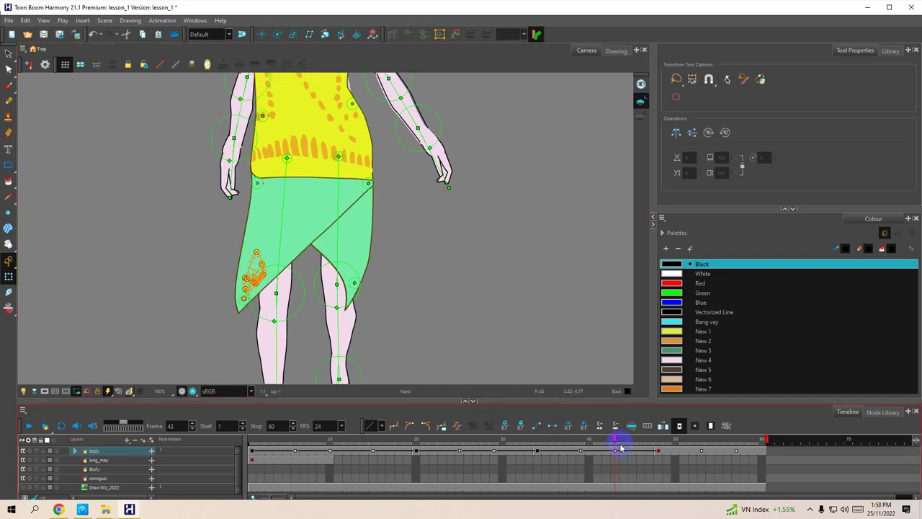
At frame 48, move the skirt's right hem corner outward and down, and raise the left hem corner slightly.
{"action": "left_click_drag", "start_coordinate": [618, 441], "coordinate": [658, 446]}
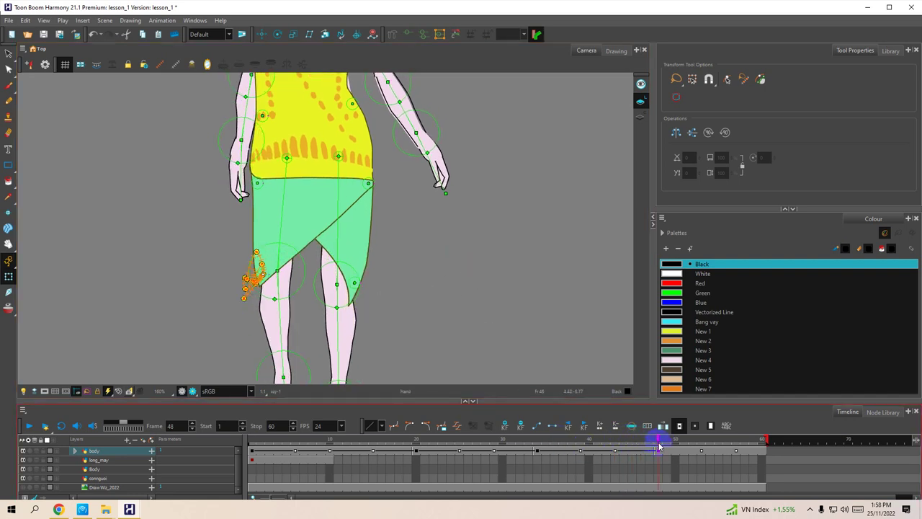
{"action": "left_click_drag", "start_coordinate": [360, 286], "coordinate": [366, 292]}
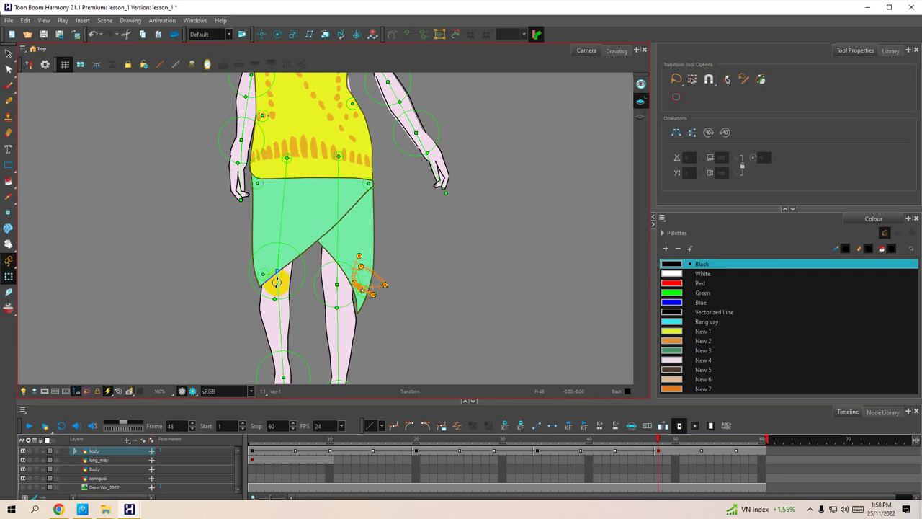
{"action": "left_click_drag", "start_coordinate": [263, 278], "coordinate": [268, 272]}
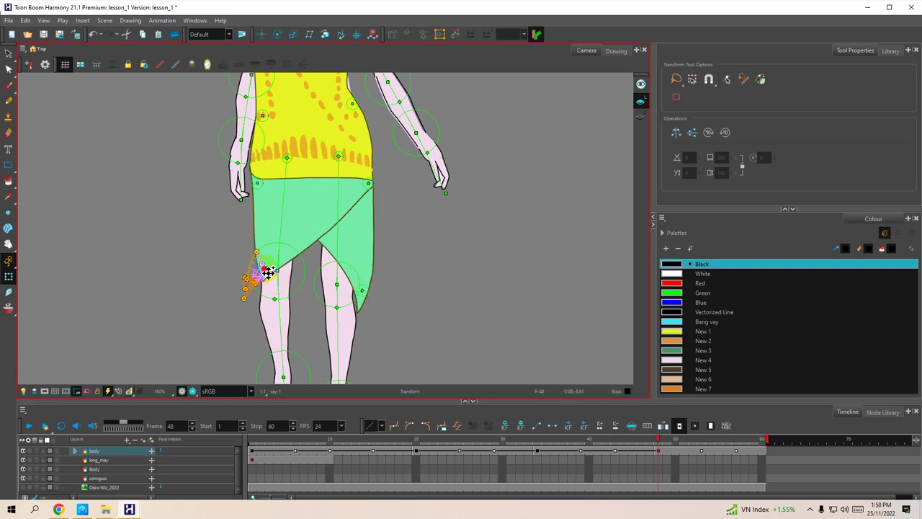
Lower the left end of the skirt's waistband and pull its right end inward at frame 48.
{"action": "left_click_drag", "start_coordinate": [262, 188], "coordinate": [263, 192]}
{"action": "left_click_drag", "start_coordinate": [372, 187], "coordinate": [364, 188]}
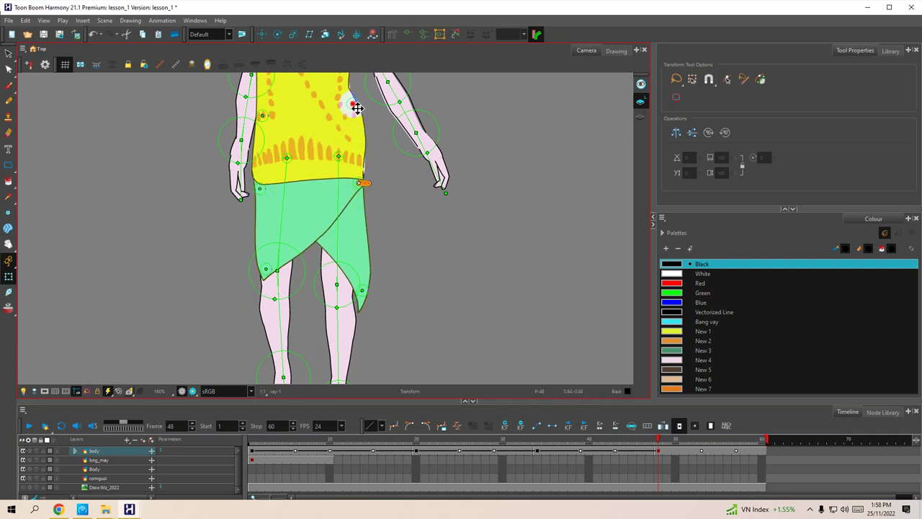
Scrub the walk animation from frame 48 back to frame 13 to review the motion of the skirt and top.
{"action": "scroll", "coordinate": [415, 252], "scroll_direction": "down", "scroll_amount": 2}
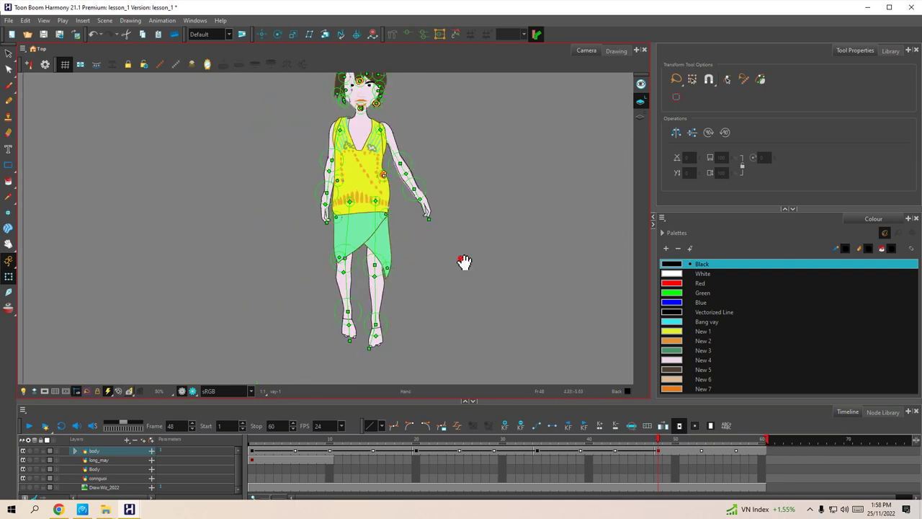
{"action": "left_click_drag", "start_coordinate": [464, 262], "coordinate": [457, 256]}
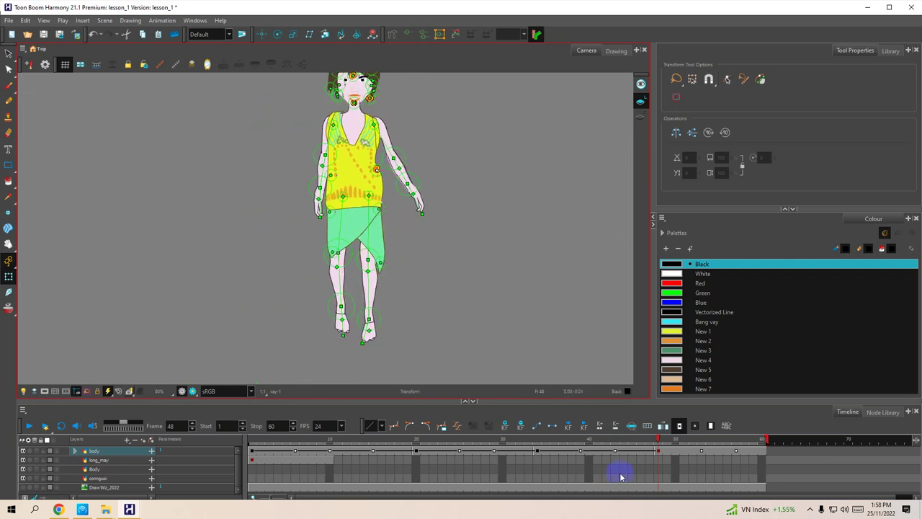
{"action": "left_click_drag", "start_coordinate": [658, 440], "coordinate": [355, 461]}
{"action": "scroll", "coordinate": [378, 148], "scroll_direction": "up", "scroll_amount": 2}
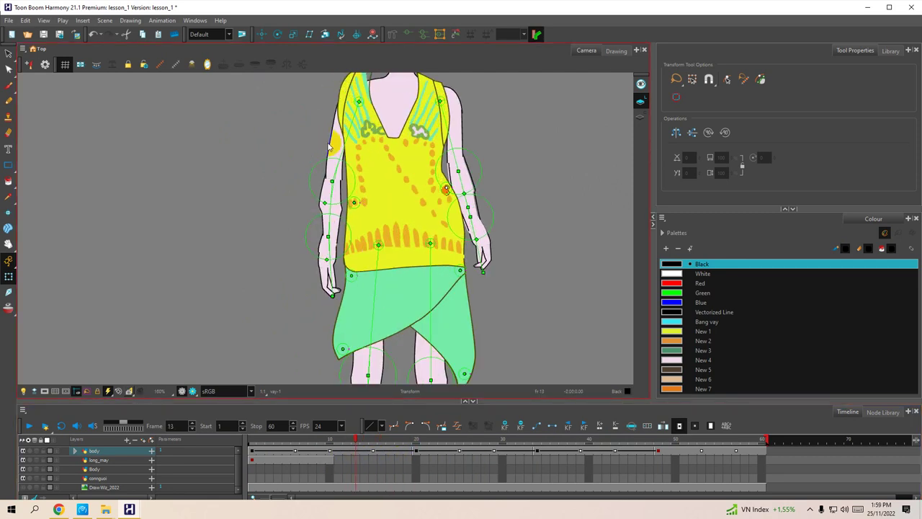
{"action": "left_click_drag", "start_coordinate": [375, 144], "coordinate": [355, 214]}
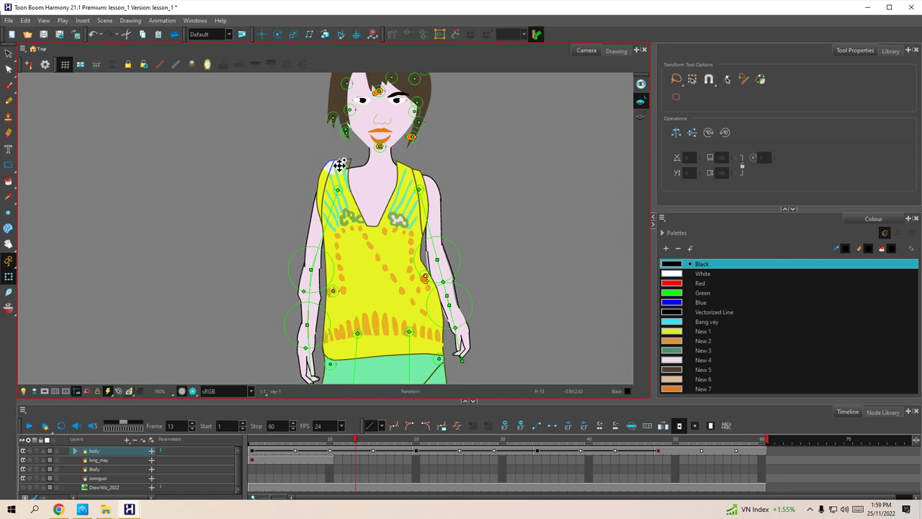
Pull the top's left shoulder slightly down and inward at frame 13, and save the scene with the playhead at frame 19.
{"action": "left_click_drag", "start_coordinate": [341, 166], "coordinate": [346, 170]}
{"action": "left_click", "coordinate": [375, 495]}
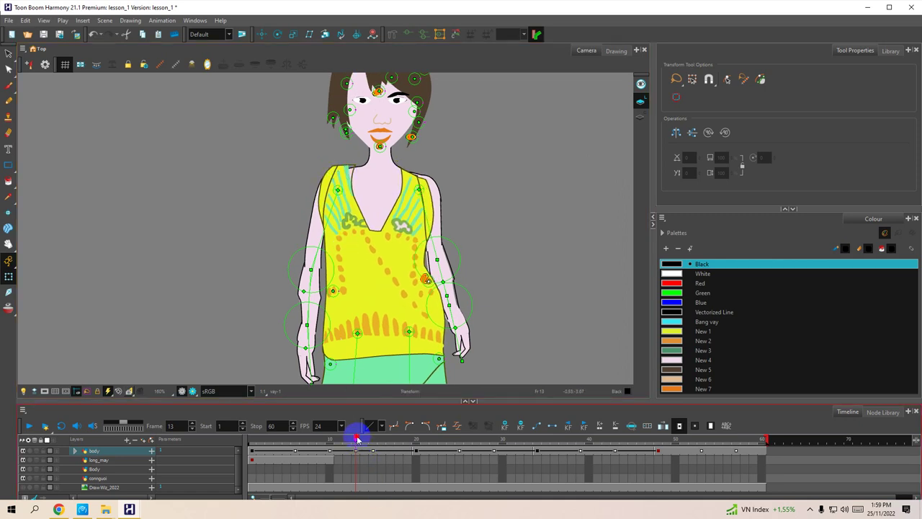
{"action": "left_click_drag", "start_coordinate": [357, 440], "coordinate": [408, 438]}
{"action": "key", "text": "ctrl+s"}
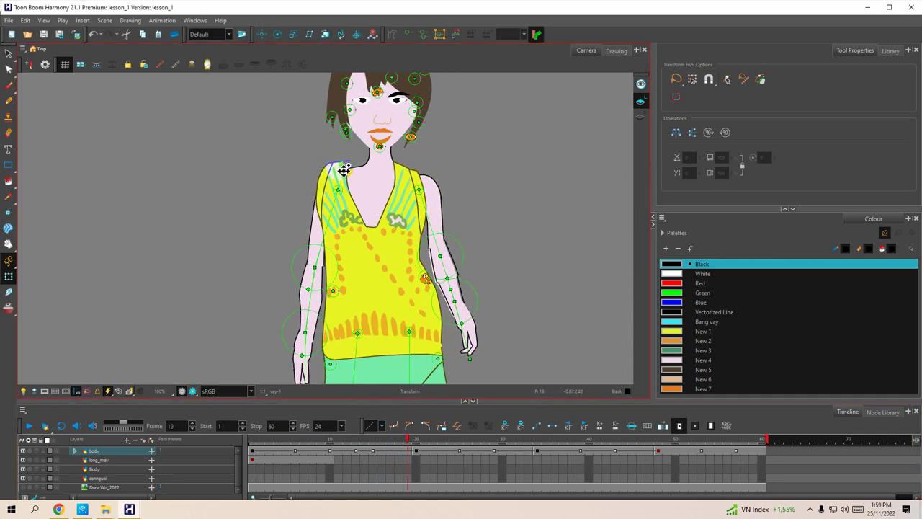
{"action": "left_click", "coordinate": [343, 168]}
{"action": "left_click", "coordinate": [269, 164]}
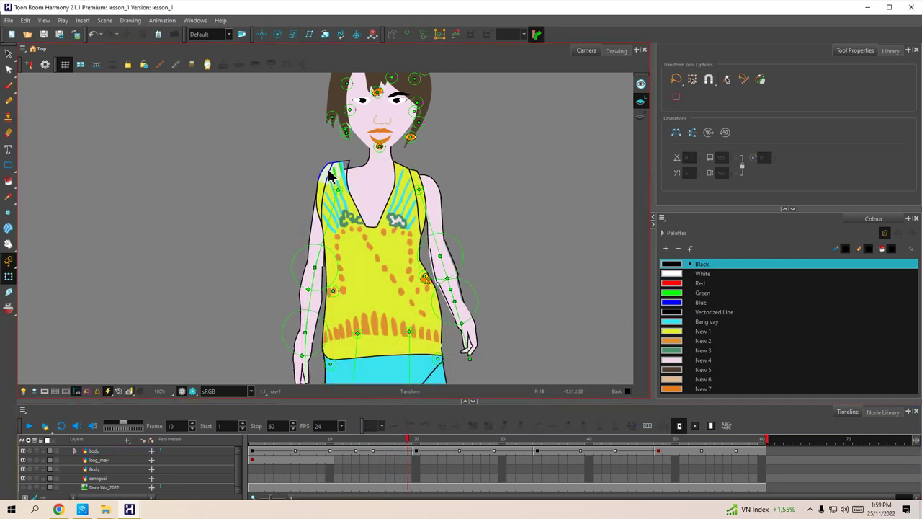
Use the Rigging tool to add a deformation control point to each shoulder strap of the top.
{"action": "left_click", "coordinate": [329, 174]}
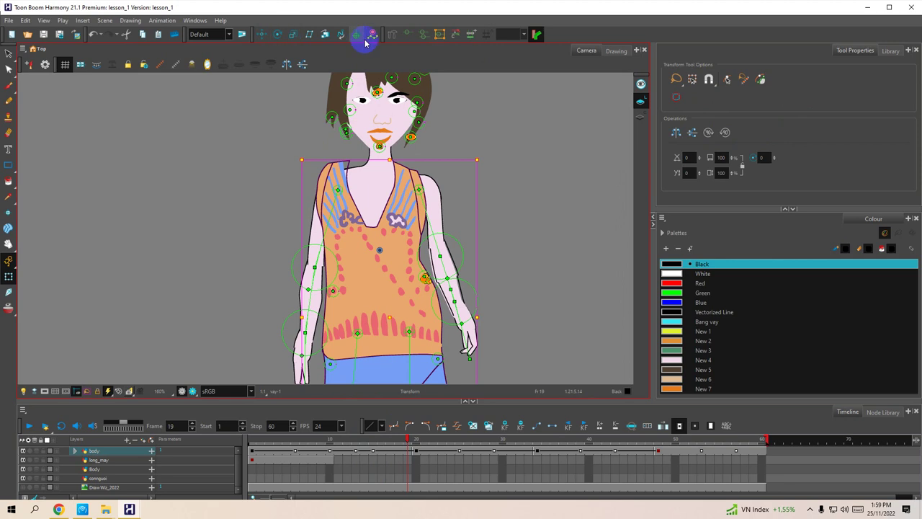
{"action": "left_click", "coordinate": [392, 36]}
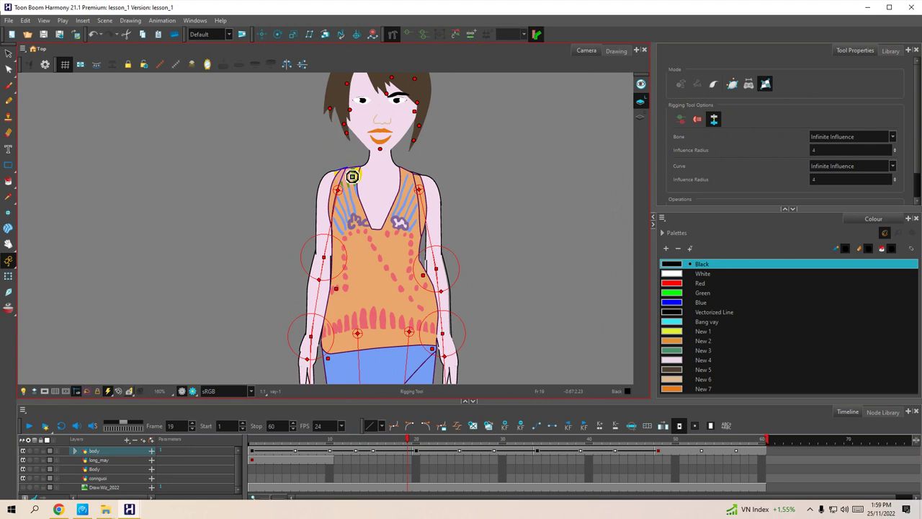
{"action": "left_click_drag", "start_coordinate": [352, 176], "coordinate": [410, 178]}
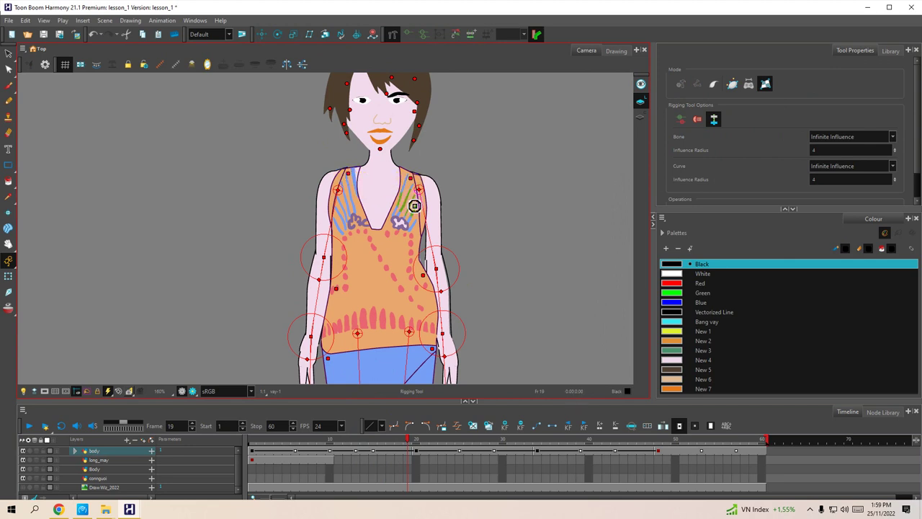
{"action": "left_click", "coordinate": [474, 452]}
{"action": "left_click", "coordinate": [408, 440]}
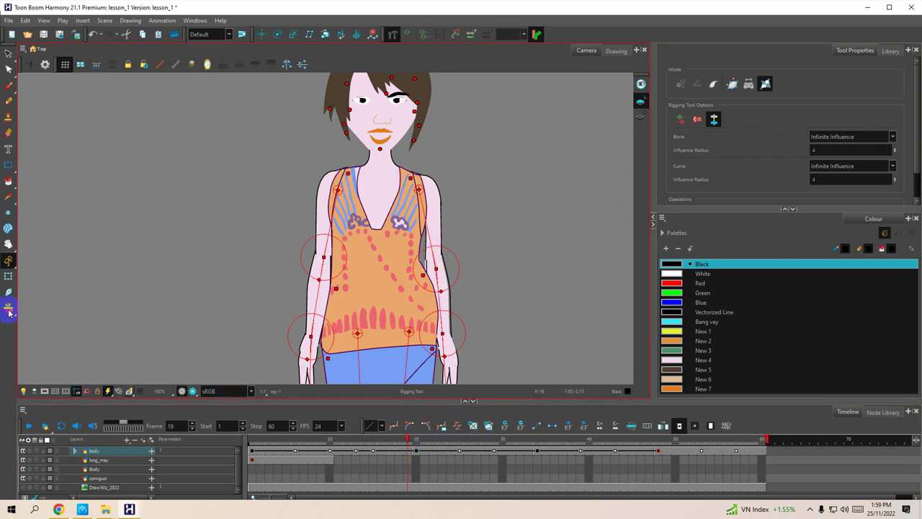
Lower the top's left strap onto the shoulder with its control point at frame 19, and check the motion back to frame 6.
{"action": "left_click", "coordinate": [8, 276]}
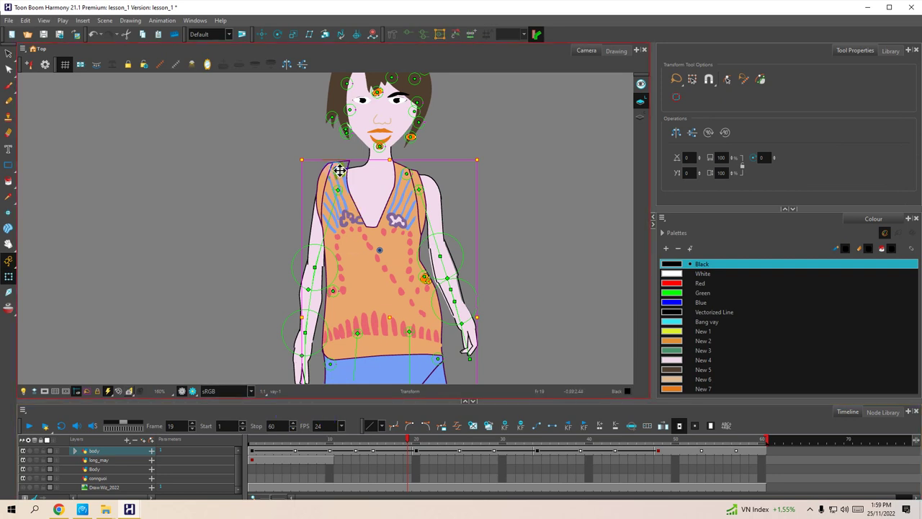
{"action": "left_click", "coordinate": [341, 172]}
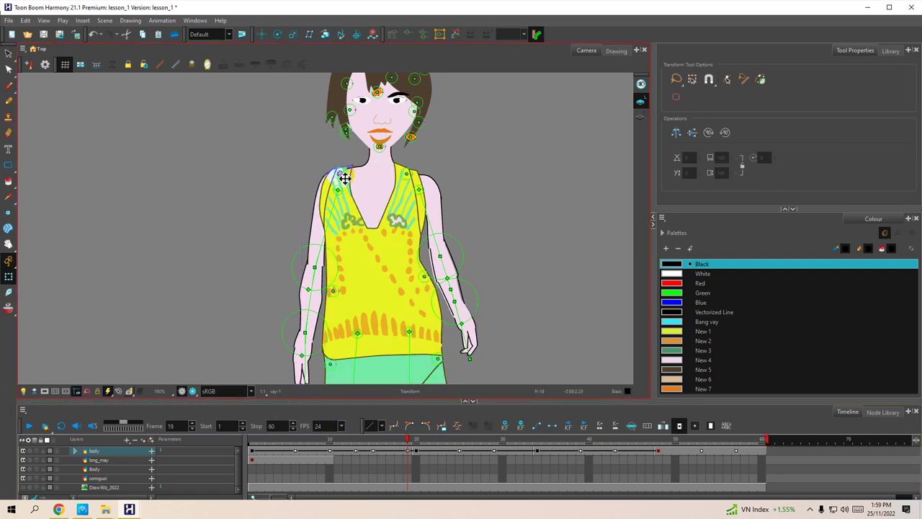
{"action": "left_click", "coordinate": [407, 440]}
{"action": "left_click_drag", "start_coordinate": [408, 440], "coordinate": [347, 447]}
{"action": "scroll", "coordinate": [488, 305], "scroll_direction": "down", "scroll_amount": 3}
{"action": "scroll", "coordinate": [424, 276], "scroll_direction": "up", "scroll_amount": 1}
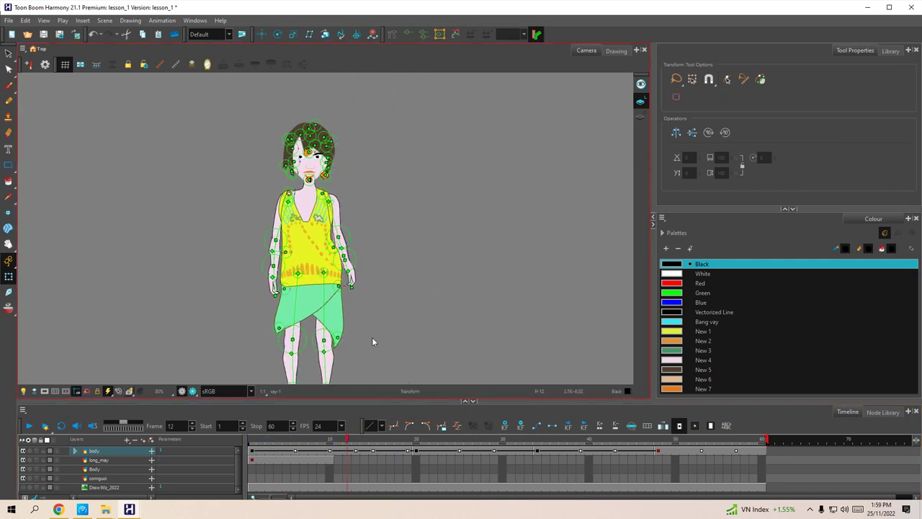
{"action": "left_click", "coordinate": [334, 468]}
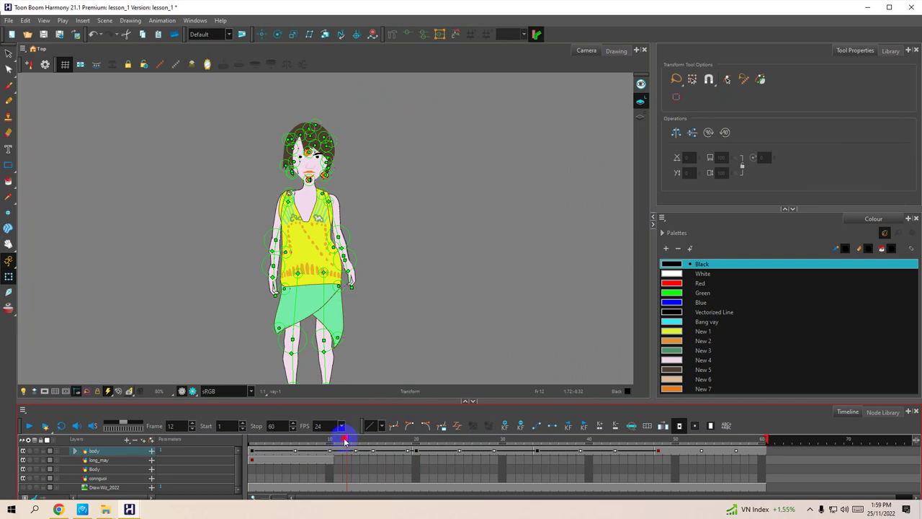
{"action": "left_click_drag", "start_coordinate": [344, 441], "coordinate": [294, 441]}
At frame 1, shift both pupils to the right so the character looks sideways.
{"action": "scroll", "coordinate": [346, 137], "scroll_direction": "up", "scroll_amount": 5}
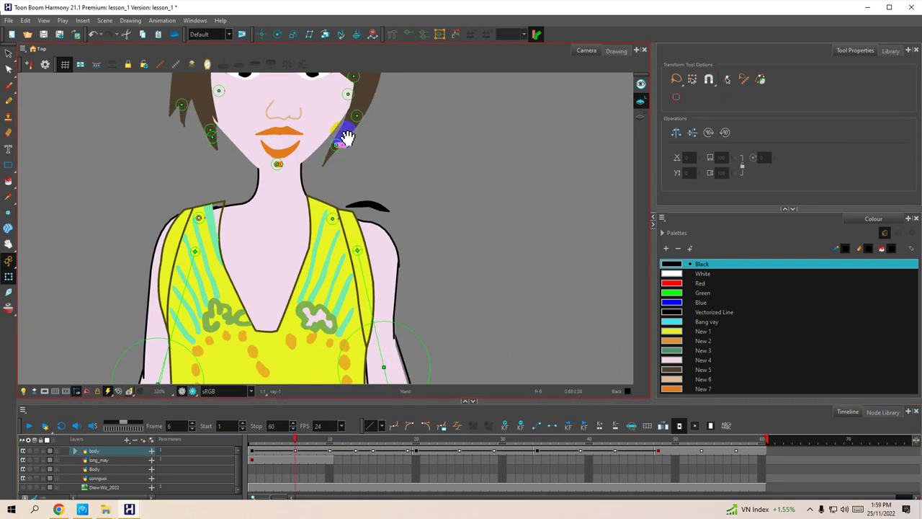
{"action": "left_click_drag", "start_coordinate": [348, 138], "coordinate": [472, 230]}
{"action": "scroll", "coordinate": [379, 204], "scroll_direction": "up", "scroll_amount": 4}
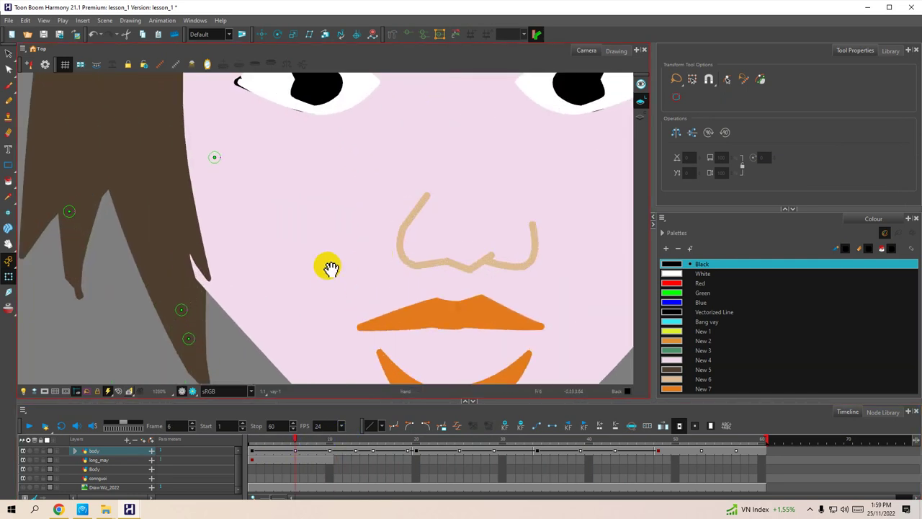
{"action": "scroll", "coordinate": [331, 268], "scroll_direction": "down", "scroll_amount": 3}
{"action": "left_click", "coordinate": [293, 438]}
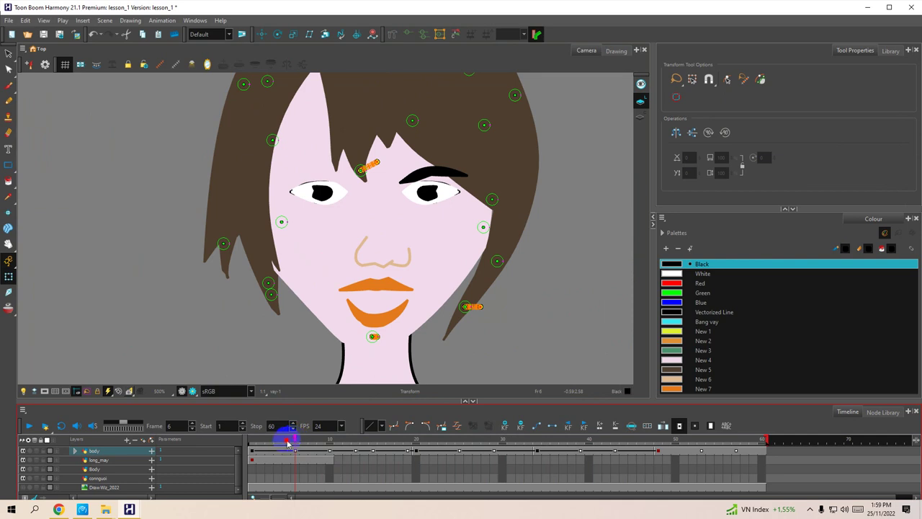
{"action": "left_click_drag", "start_coordinate": [286, 444], "coordinate": [253, 452]}
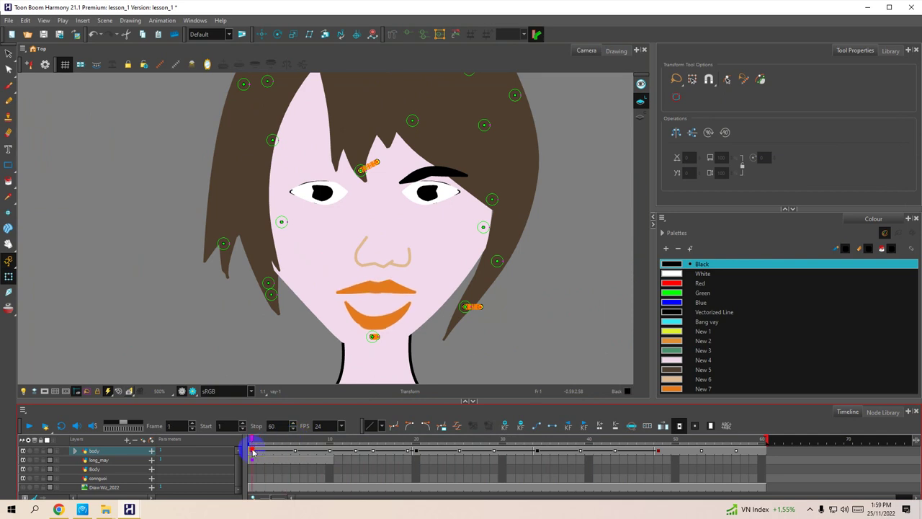
{"action": "left_click", "coordinate": [322, 193]}
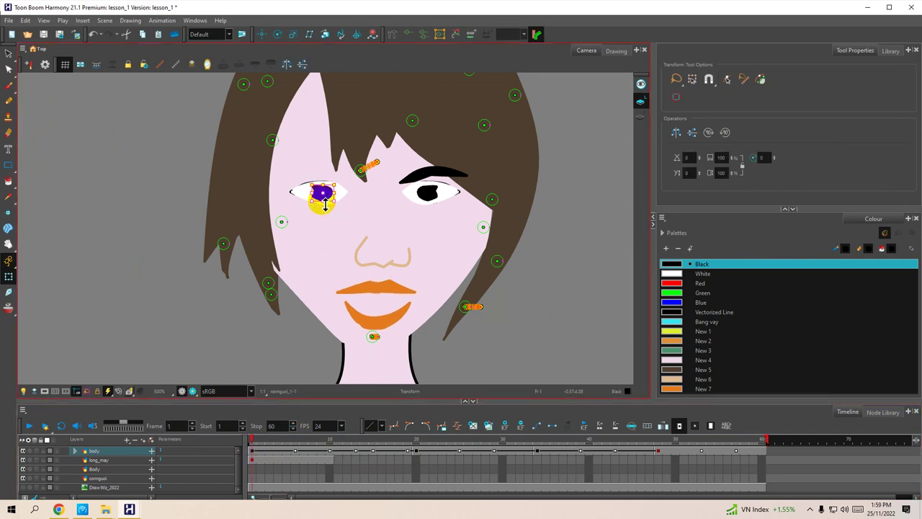
{"action": "left_click_drag", "start_coordinate": [332, 195], "coordinate": [337, 196]}
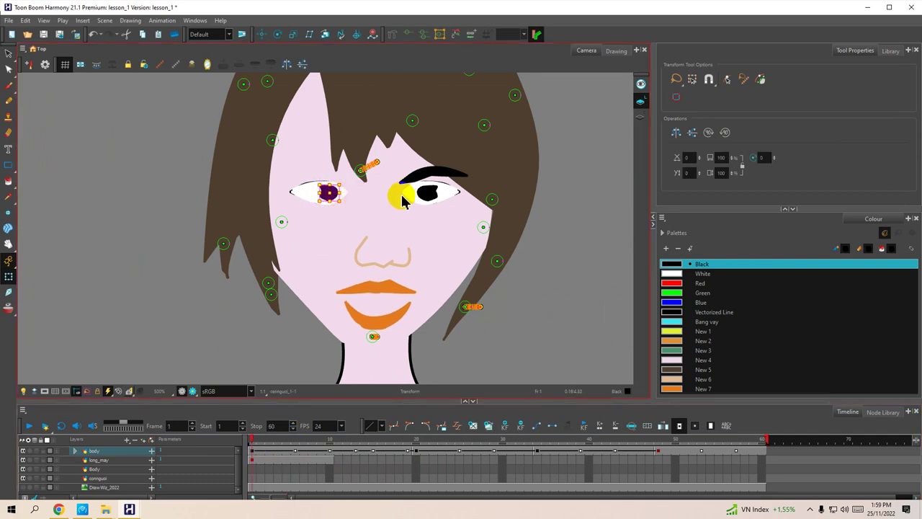
{"action": "left_click", "coordinate": [430, 198]}
{"action": "left_click_drag", "start_coordinate": [436, 199], "coordinate": [450, 198]}
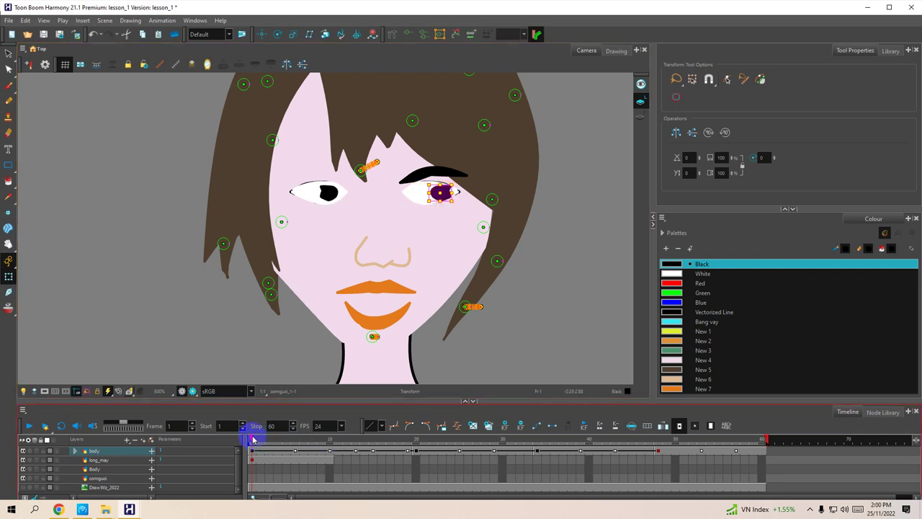
At frame 6, move both pupils back to the left within the eyes.
{"action": "left_click_drag", "start_coordinate": [252, 440], "coordinate": [295, 444]}
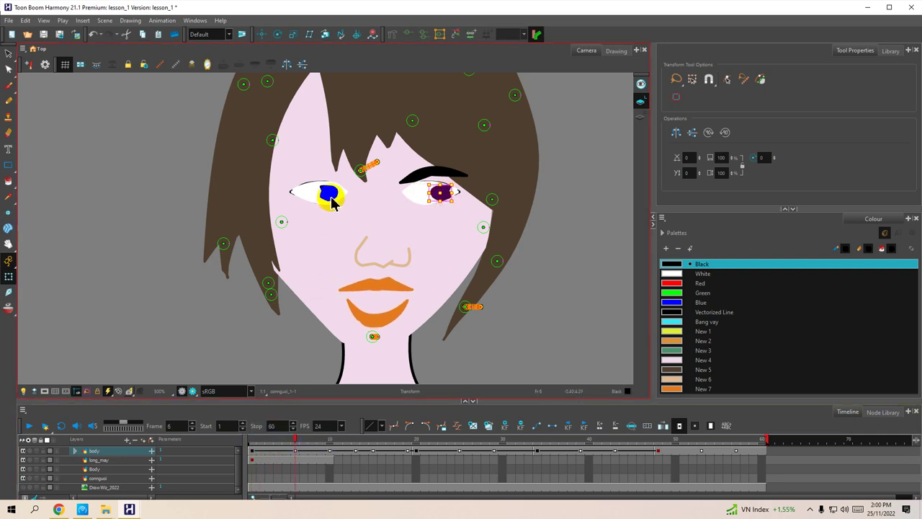
{"action": "left_click", "coordinate": [333, 198]}
{"action": "left_click_drag", "start_coordinate": [335, 199], "coordinate": [318, 199]}
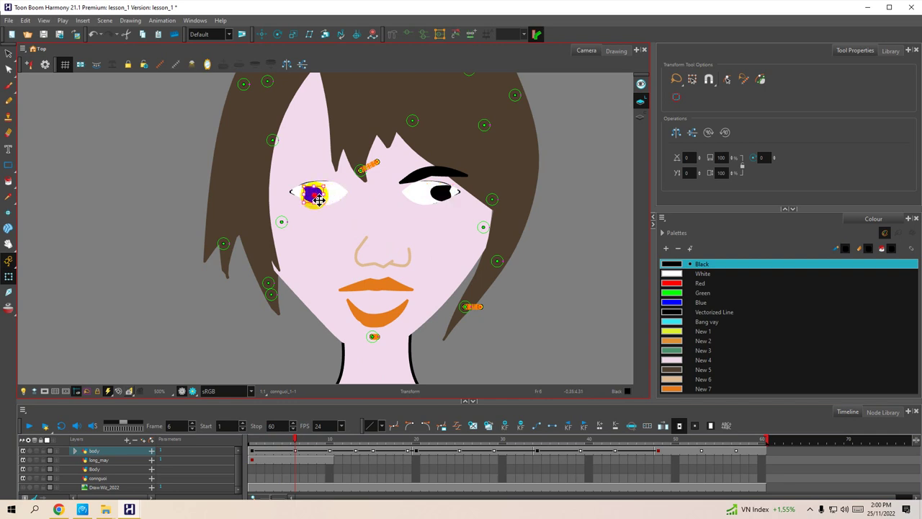
{"action": "left_click", "coordinate": [441, 200]}
{"action": "left_click_drag", "start_coordinate": [441, 200], "coordinate": [428, 200]}
{"action": "scroll", "coordinate": [327, 195], "scroll_direction": "down", "scroll_amount": 2}
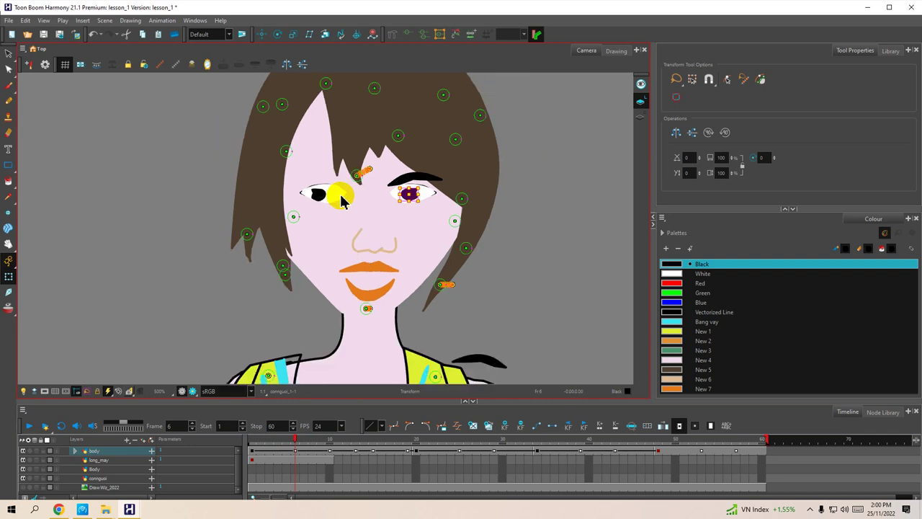
{"action": "left_click_drag", "start_coordinate": [371, 231], "coordinate": [331, 197]}
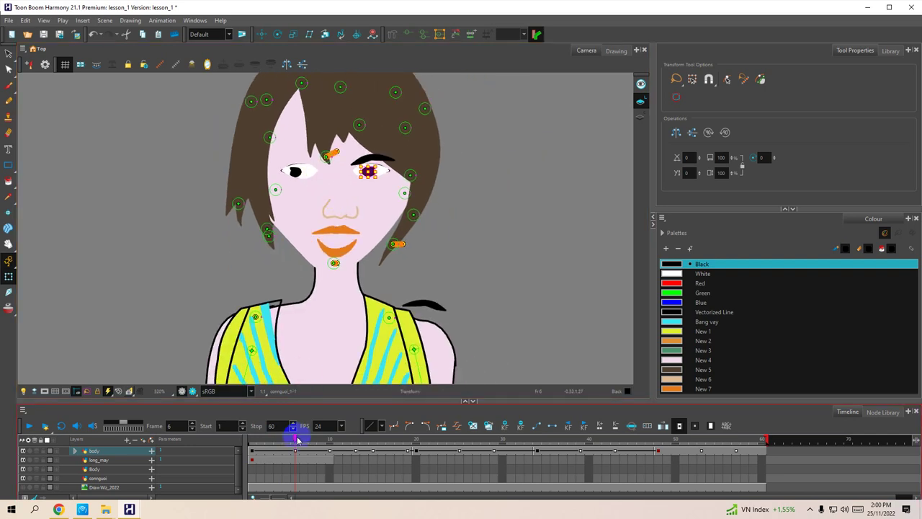
At frame 10, nudge both pupils slightly to the right.
{"action": "left_click_drag", "start_coordinate": [297, 441], "coordinate": [329, 442]}
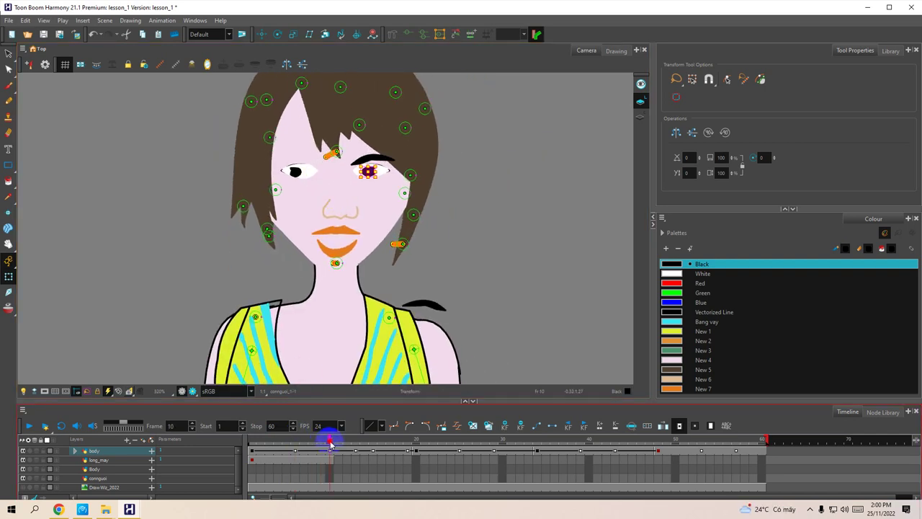
{"action": "left_click", "coordinate": [361, 299]}
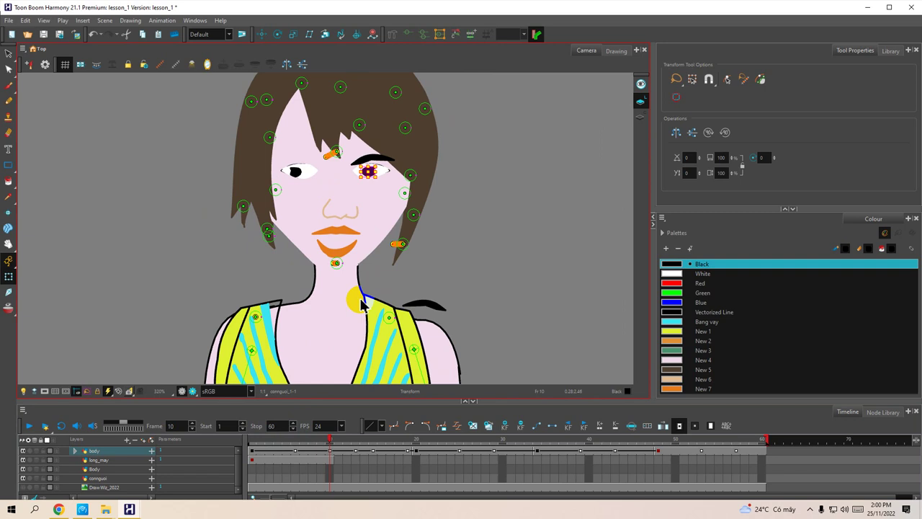
{"action": "left_click", "coordinate": [298, 177]}
{"action": "left_click_drag", "start_coordinate": [298, 177], "coordinate": [309, 175]}
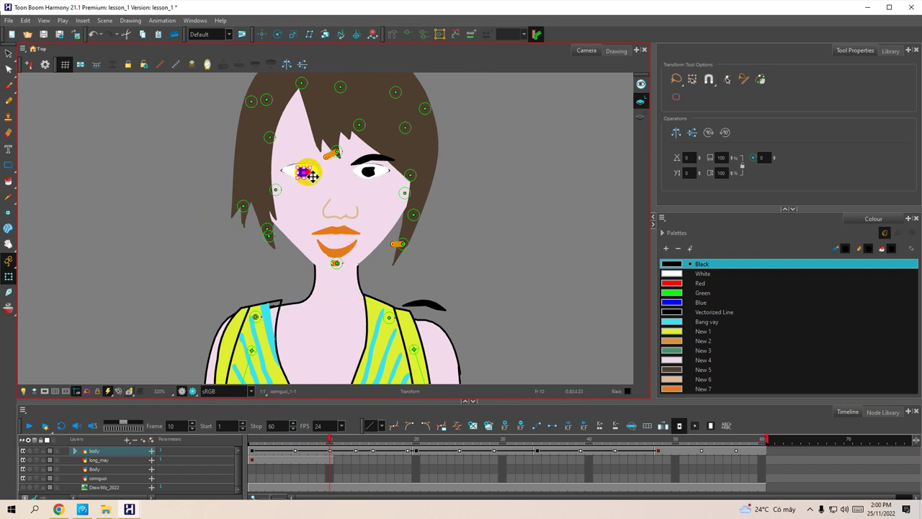
{"action": "left_click", "coordinate": [376, 173]}
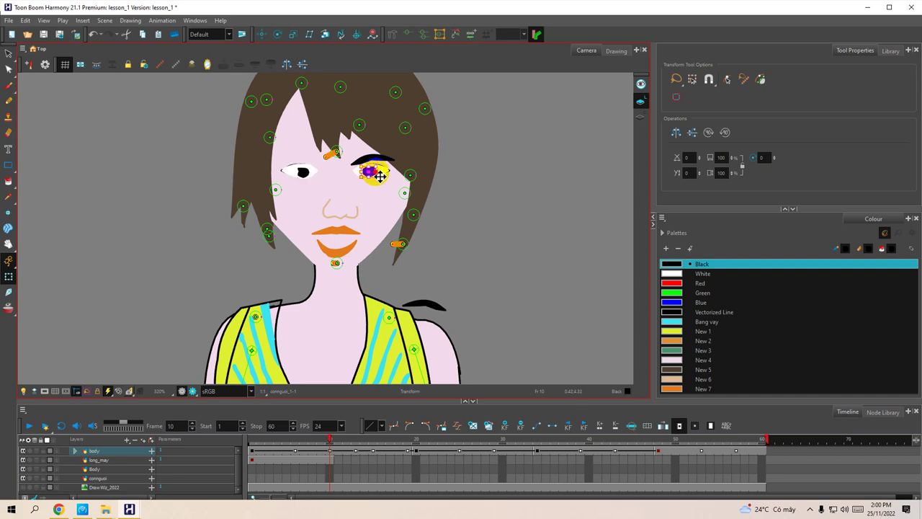
{"action": "left_click_drag", "start_coordinate": [379, 176], "coordinate": [385, 175]}
Reshape the face at frame 10 by shifting the chin and left cheek control points slightly down and to the right.
{"action": "left_click", "coordinate": [358, 221]}
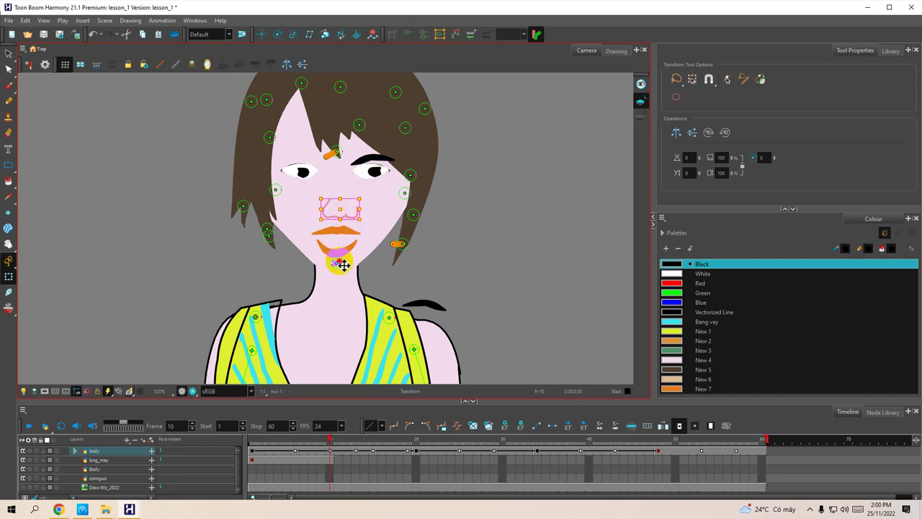
{"action": "left_click_drag", "start_coordinate": [344, 265], "coordinate": [281, 202]}
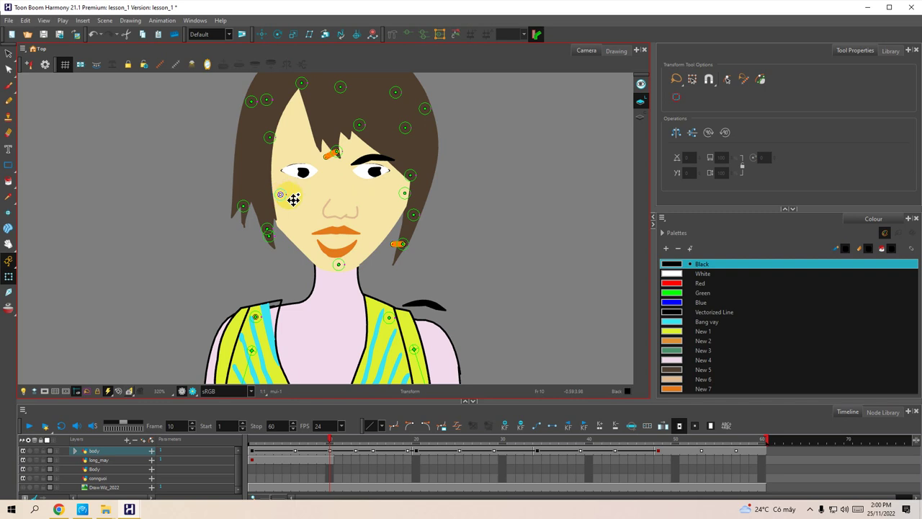
{"action": "left_click", "coordinate": [405, 432]}
{"action": "left_click", "coordinate": [331, 440]}
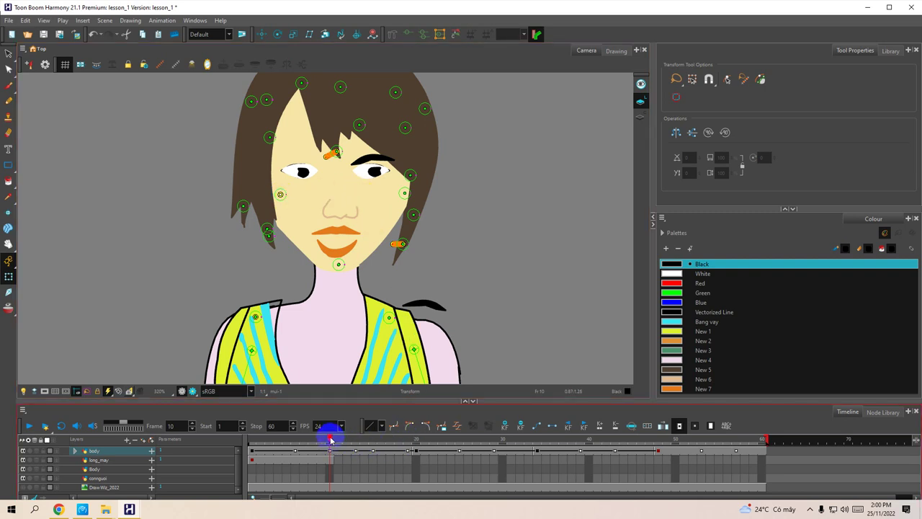
Inspect the left pupil at frame 15 and review the full figure's walking pose from there back to frame 12.
{"action": "left_click_drag", "start_coordinate": [330, 440], "coordinate": [373, 439]}
{"action": "left_click", "coordinate": [306, 178]}
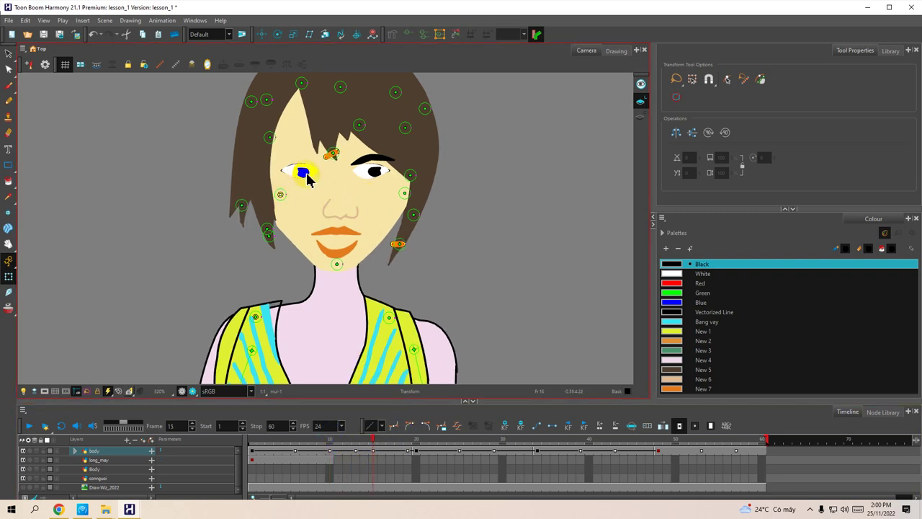
{"action": "left_click", "coordinate": [306, 178]}
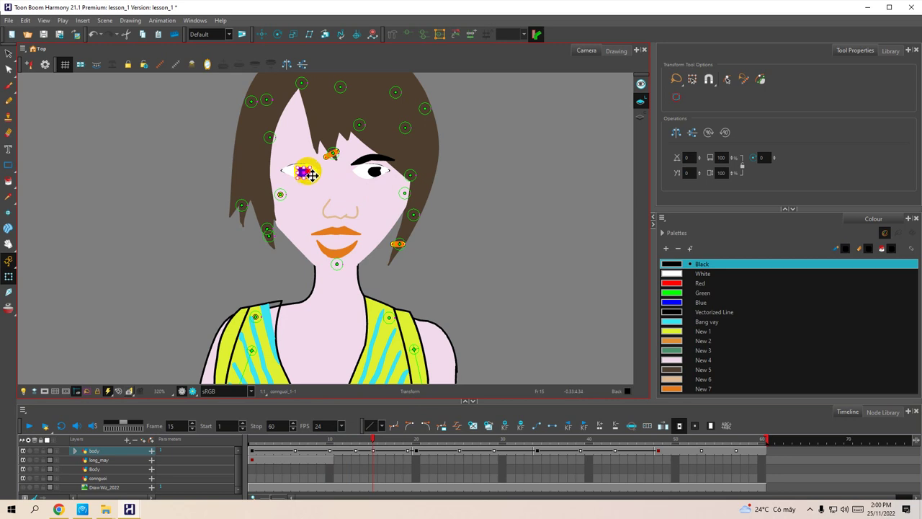
{"action": "scroll", "coordinate": [448, 244], "scroll_direction": "down", "scroll_amount": 3}
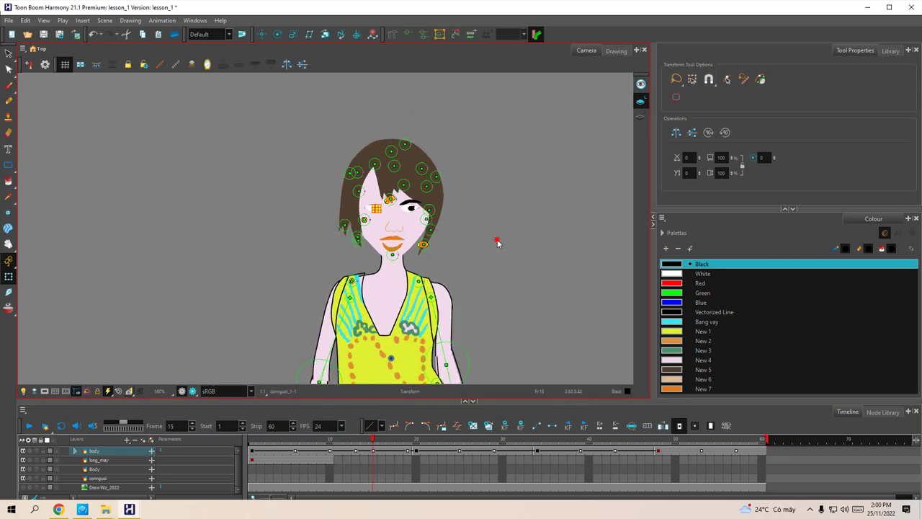
{"action": "left_click_drag", "start_coordinate": [512, 261], "coordinate": [426, 137]}
{"action": "scroll", "coordinate": [395, 282], "scroll_direction": "down", "scroll_amount": 3}
{"action": "left_click_drag", "start_coordinate": [452, 282], "coordinate": [424, 211]}
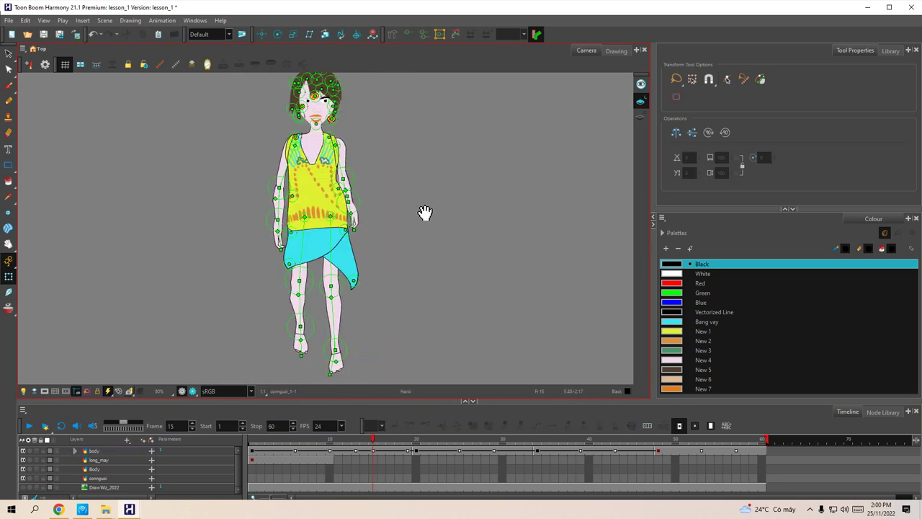
{"action": "scroll", "coordinate": [339, 252], "scroll_direction": "up", "scroll_amount": 2}
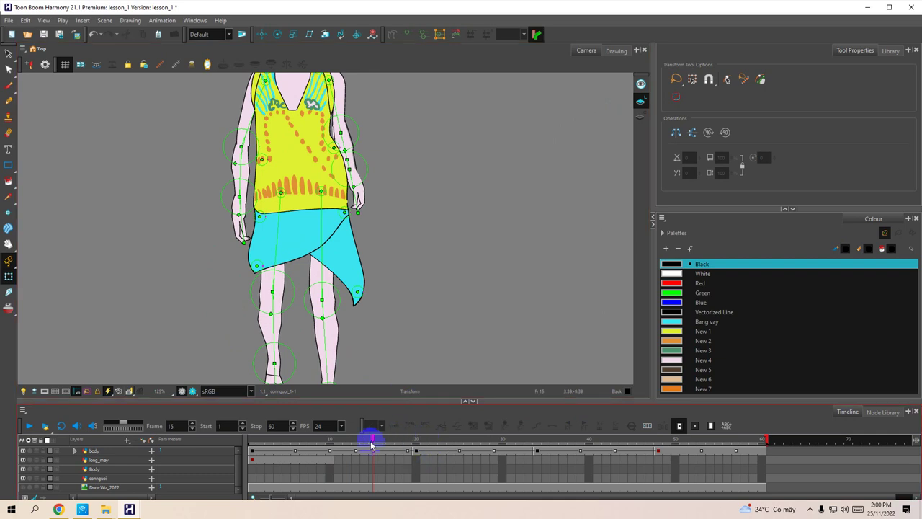
{"action": "left_click_drag", "start_coordinate": [374, 441], "coordinate": [347, 461]}
{"action": "scroll", "coordinate": [448, 237], "scroll_direction": "down", "scroll_amount": 2}
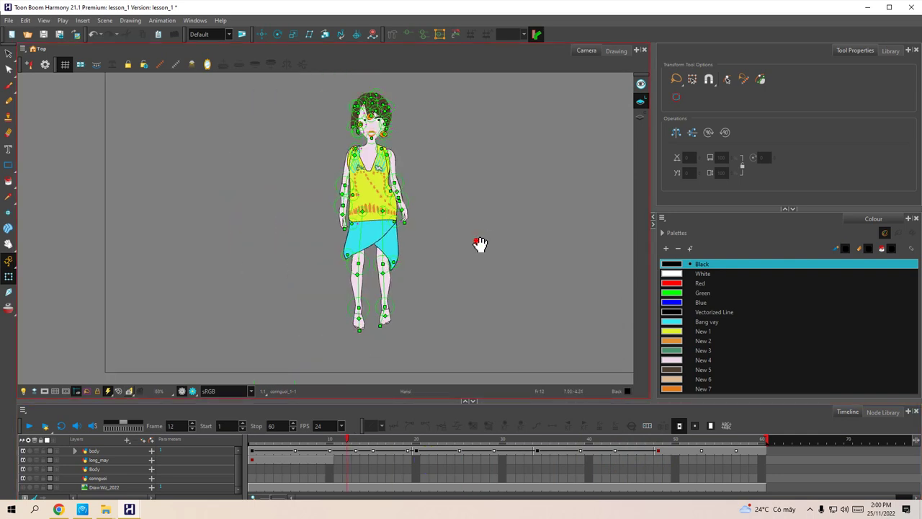
Scrub through the walk, return to frame 2, and examine the stray eyebrow beside the character's shoulder.
{"action": "left_click_drag", "start_coordinate": [480, 244], "coordinate": [443, 282]}
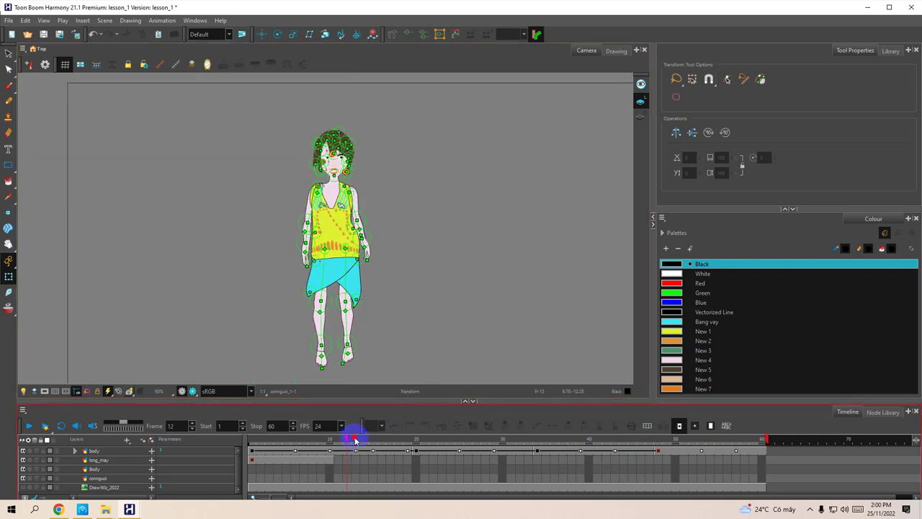
{"action": "left_click_drag", "start_coordinate": [354, 440], "coordinate": [384, 456]}
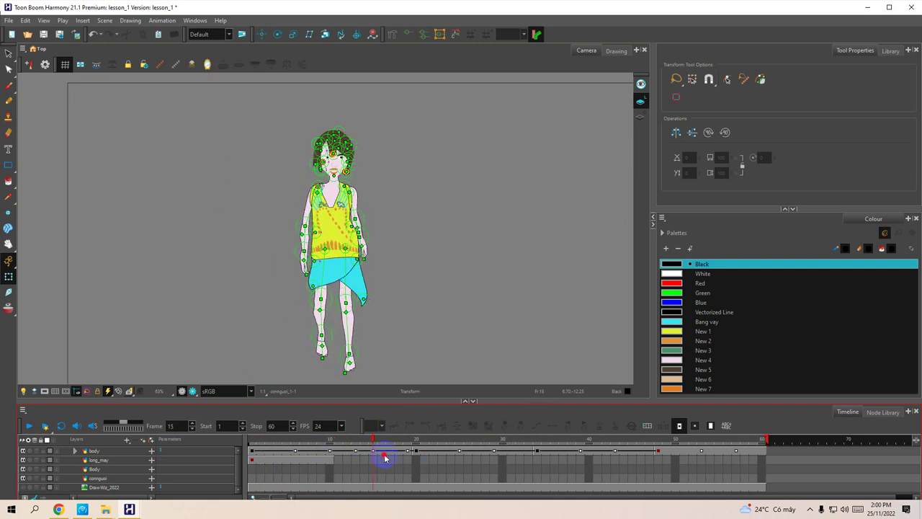
{"action": "left_click_drag", "start_coordinate": [541, 458], "coordinate": [261, 437]}
{"action": "scroll", "coordinate": [400, 244], "scroll_direction": "up", "scroll_amount": 2}
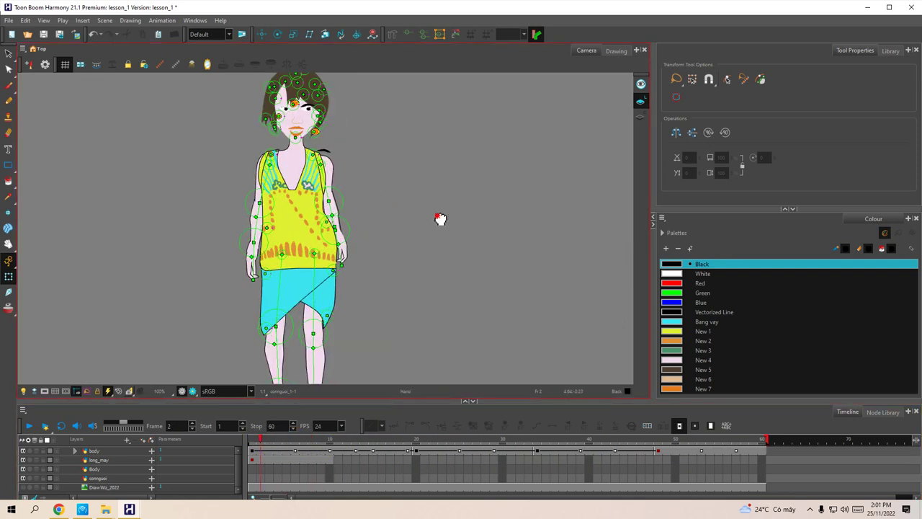
{"action": "left_click_drag", "start_coordinate": [440, 219], "coordinate": [468, 222]}
{"action": "scroll", "coordinate": [366, 209], "scroll_direction": "up", "scroll_amount": 3}
{"action": "left_click_drag", "start_coordinate": [432, 170], "coordinate": [409, 184]}
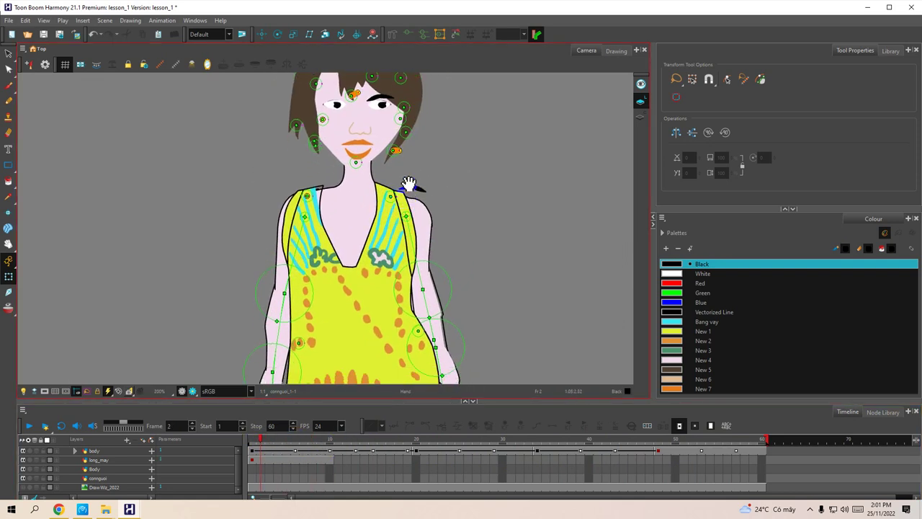
Enlarge the timeline area, expand the body layer's hierarchy, and select the long_may eyebrow layer.
{"action": "left_click", "coordinate": [376, 98]}
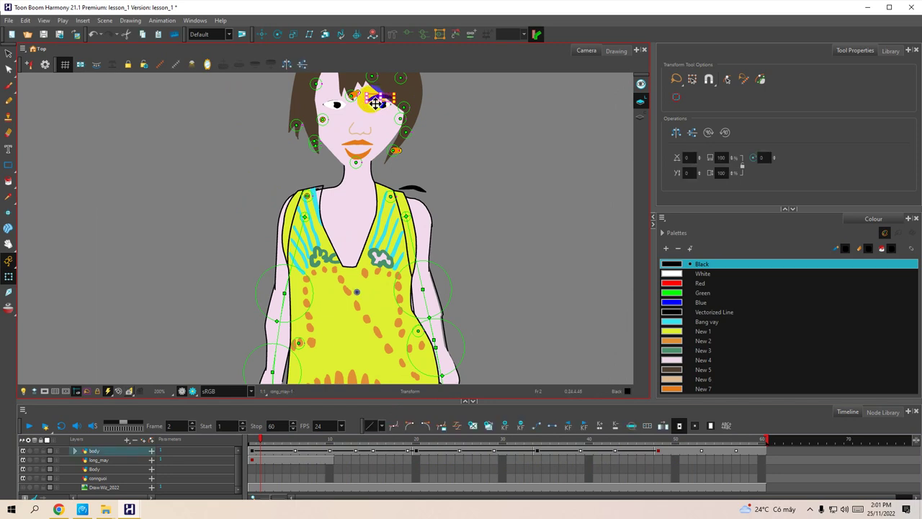
{"action": "left_click_drag", "start_coordinate": [148, 401], "coordinate": [148, 315]}
{"action": "left_click", "coordinate": [137, 461]}
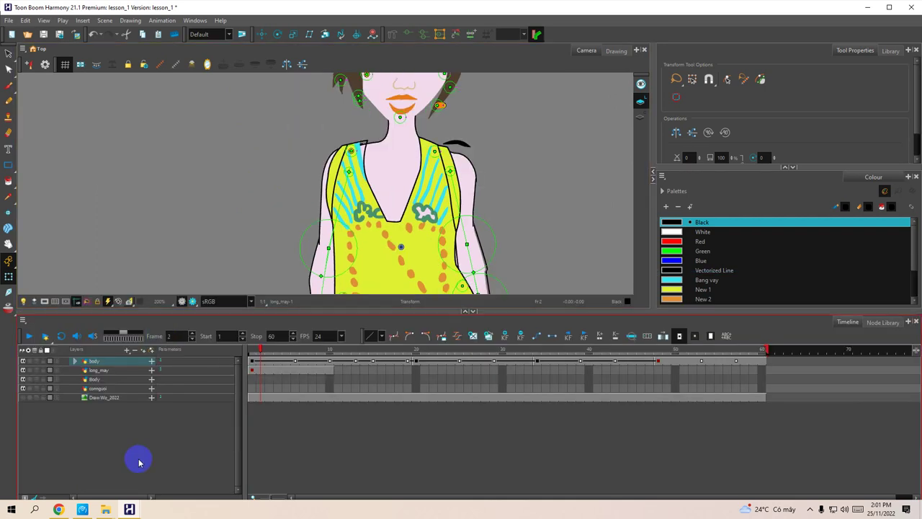
{"action": "left_click", "coordinate": [324, 33]}
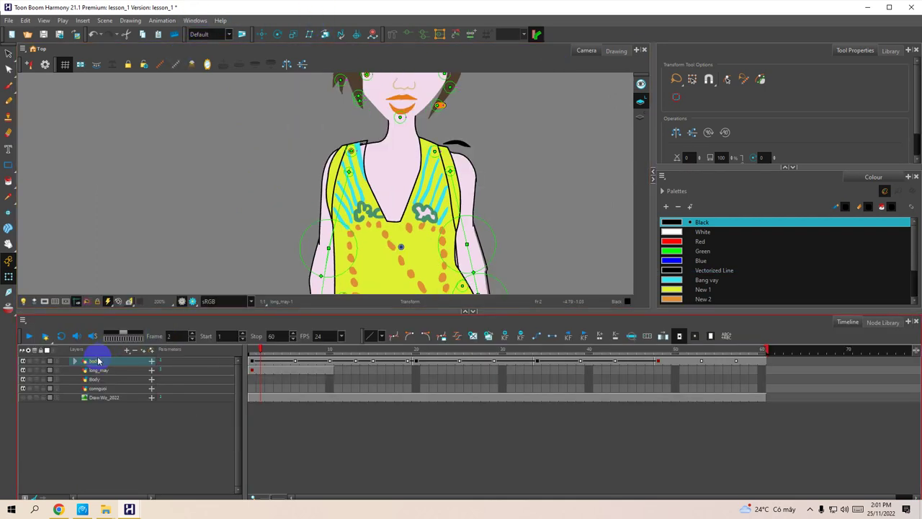
{"action": "left_click", "coordinate": [75, 360]}
{"action": "scroll", "coordinate": [108, 443], "scroll_direction": "down", "scroll_amount": 3}
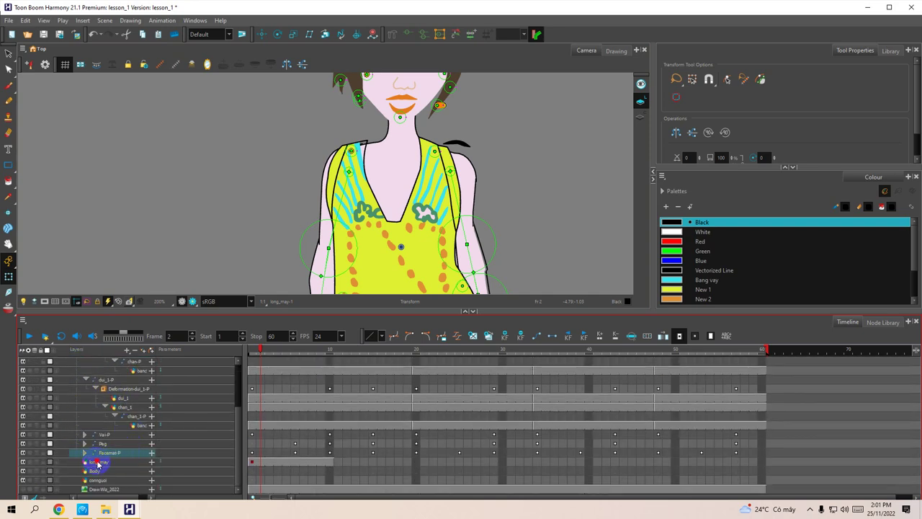
{"action": "left_click", "coordinate": [98, 462]}
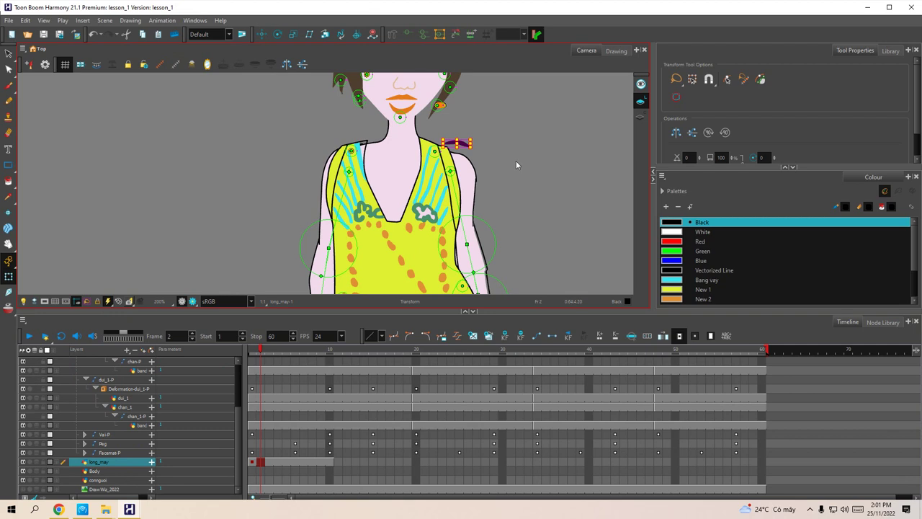
Open the Node View and examine how the long_may node is connected within the character rig.
{"action": "left_click_drag", "start_coordinate": [359, 121], "coordinate": [314, 158]}
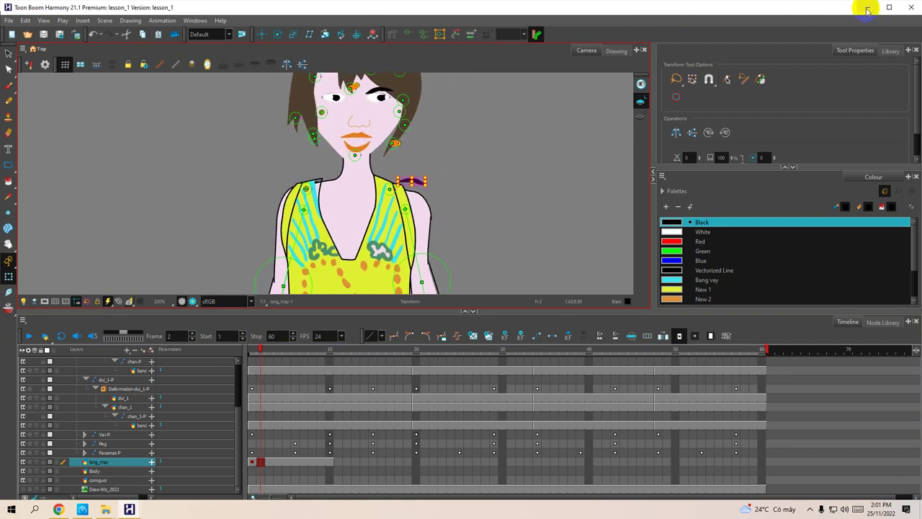
{"action": "left_click", "coordinate": [194, 20]}
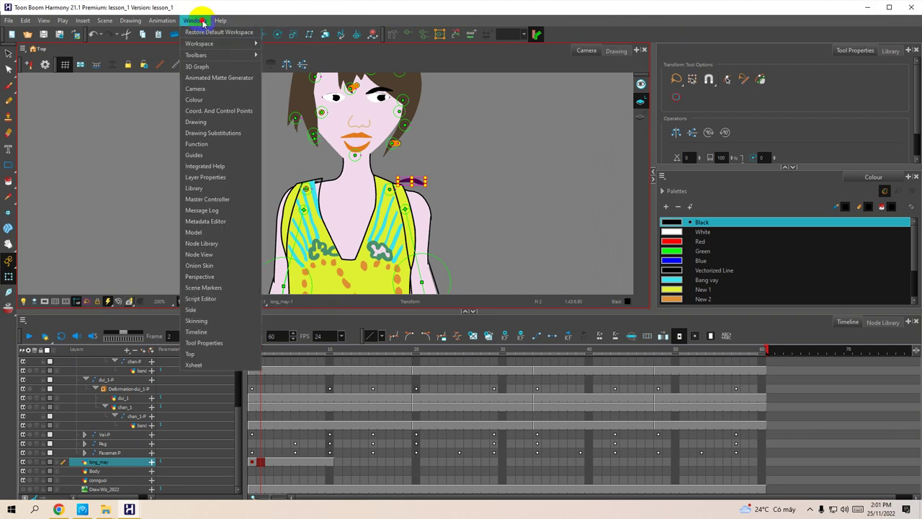
{"action": "left_click", "coordinate": [199, 255]}
{"action": "left_click", "coordinate": [655, 138]}
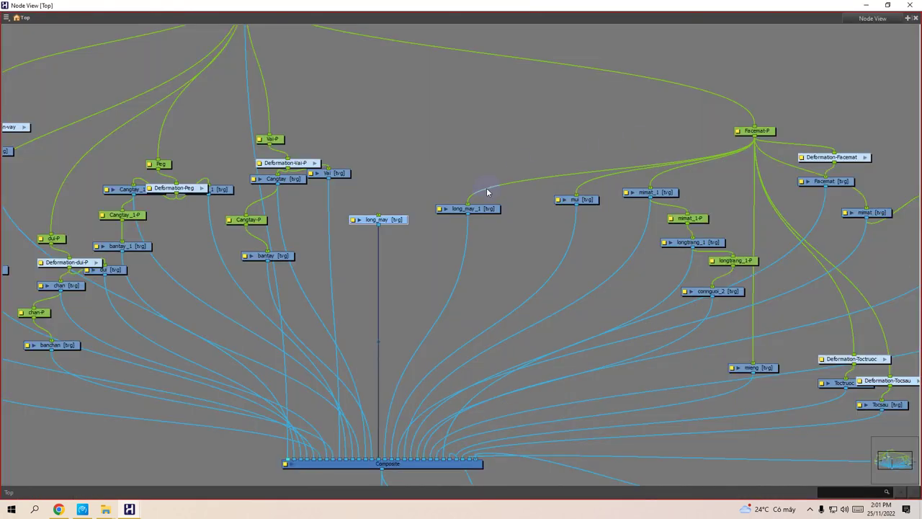
{"action": "scroll", "coordinate": [486, 188], "scroll_direction": "down", "scroll_amount": 3}
{"action": "scroll", "coordinate": [375, 278], "scroll_direction": "up", "scroll_amount": 2}
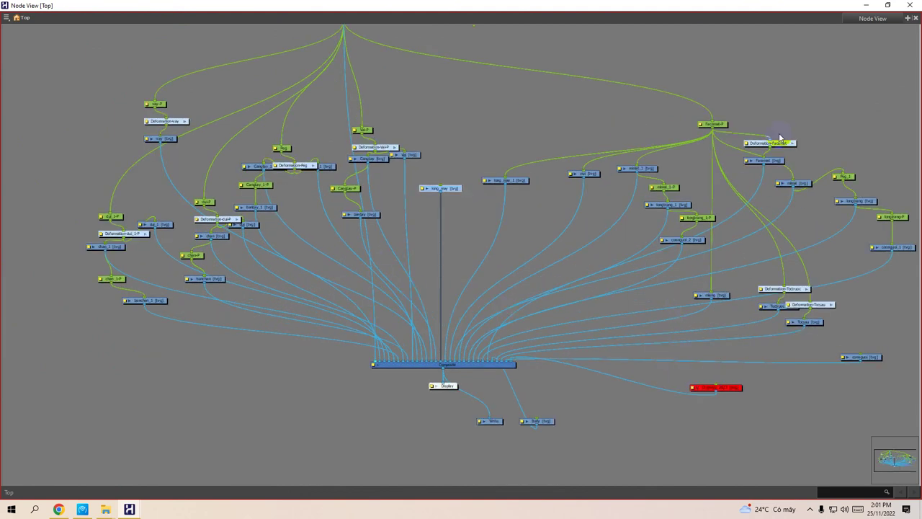
{"action": "scroll", "coordinate": [786, 129], "scroll_direction": "down", "scroll_amount": 2}
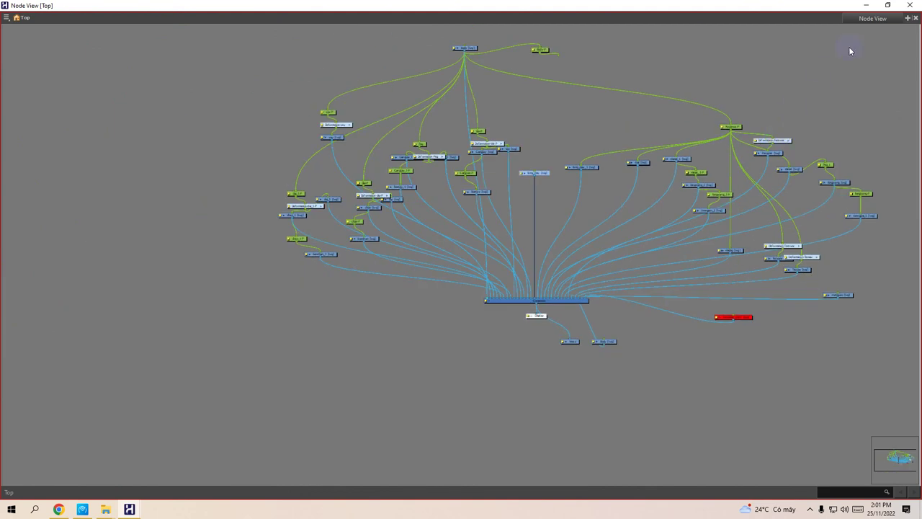
{"action": "left_click", "coordinate": [866, 6]}
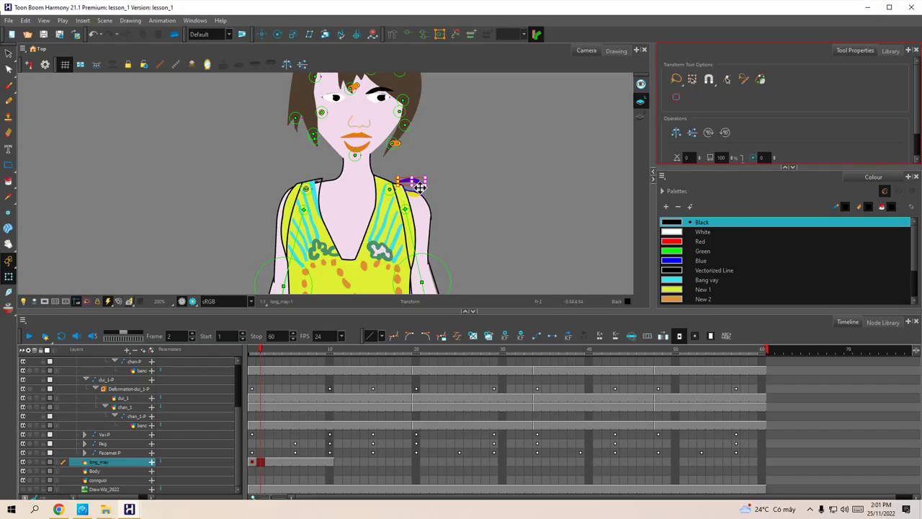
Move the stray eyebrow over the bare eye at frame 2 and connect the long_may node to the Facemat-P peg in the Node View.
{"action": "left_click_drag", "start_coordinate": [420, 187], "coordinate": [341, 93]}
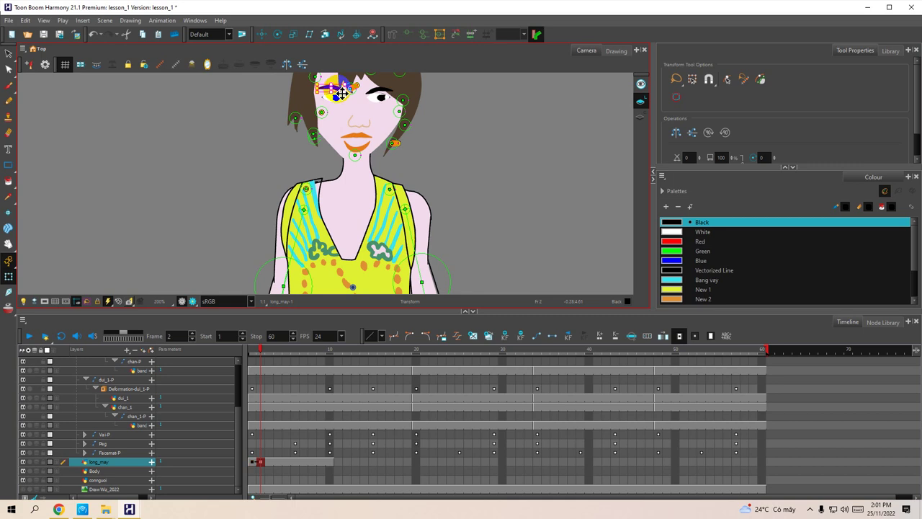
{"action": "left_click", "coordinate": [130, 509]}
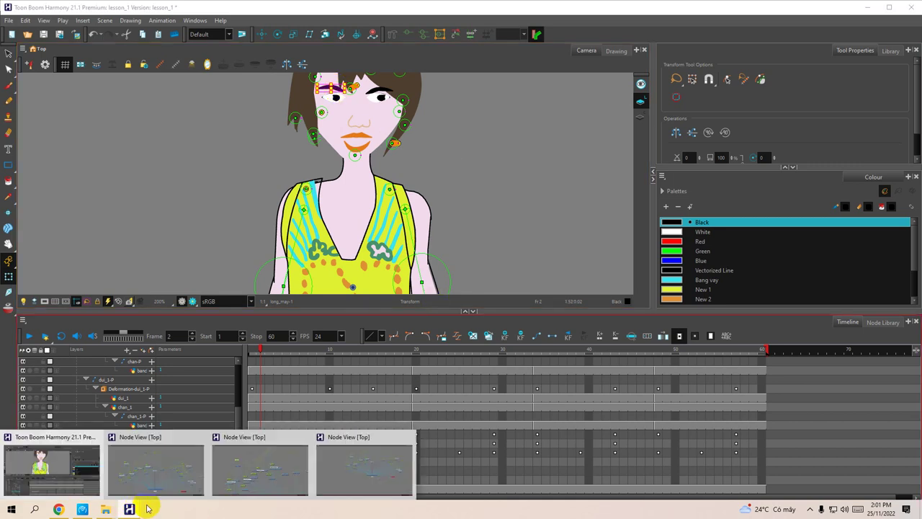
{"action": "left_click", "coordinate": [364, 469]}
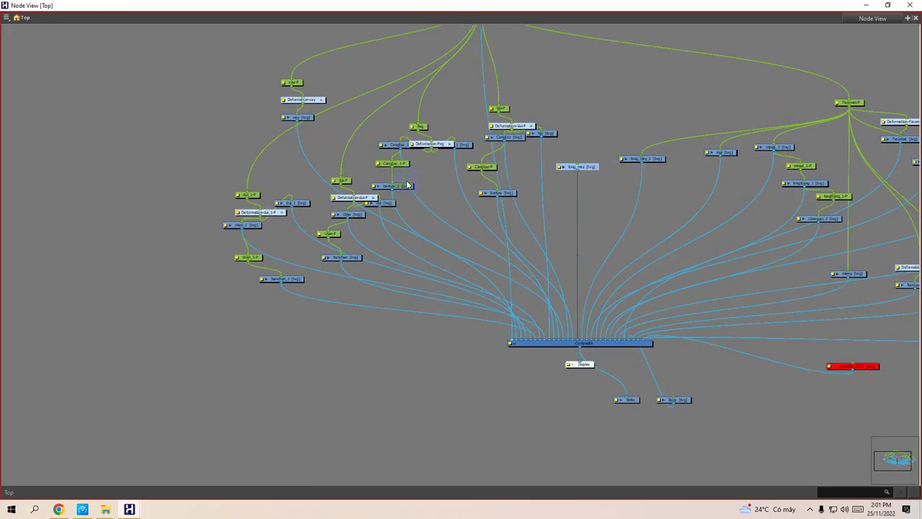
{"action": "scroll", "coordinate": [376, 165], "scroll_direction": "up", "scroll_amount": 3}
{"action": "left_click_drag", "start_coordinate": [345, 142], "coordinate": [299, 221]}
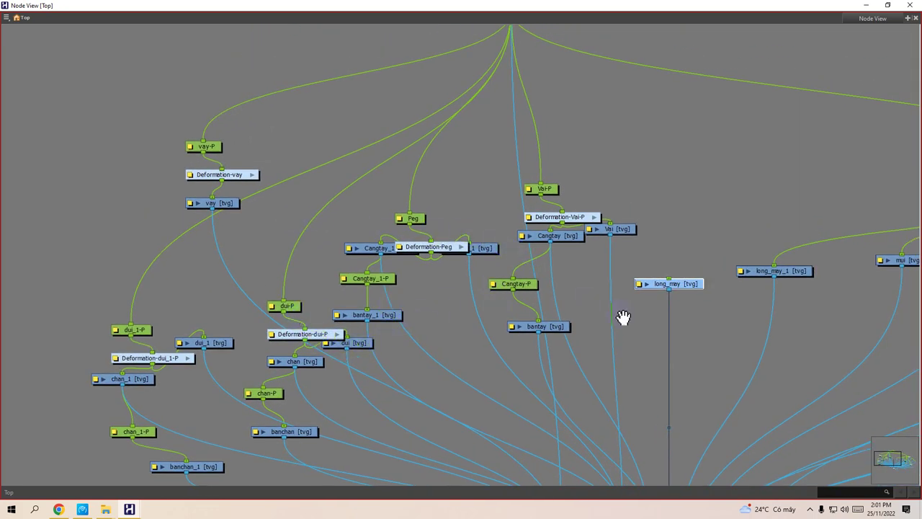
{"action": "left_click_drag", "start_coordinate": [623, 317], "coordinate": [499, 175]}
{"action": "left_click_drag", "start_coordinate": [428, 138], "coordinate": [341, 150]}
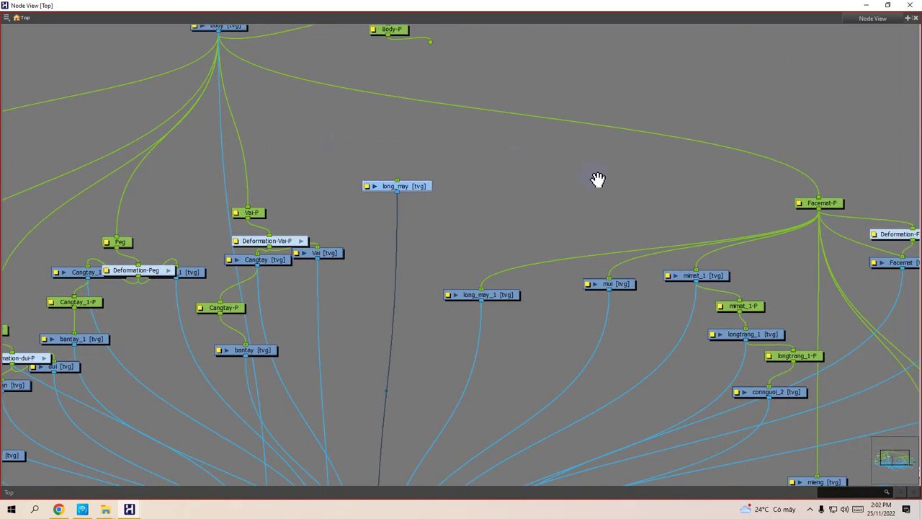
{"action": "left_click_drag", "start_coordinate": [597, 179], "coordinate": [448, 158]}
{"action": "left_click_drag", "start_coordinate": [345, 160], "coordinate": [374, 180]}
{"action": "left_click_drag", "start_coordinate": [745, 180], "coordinate": [350, 169]}
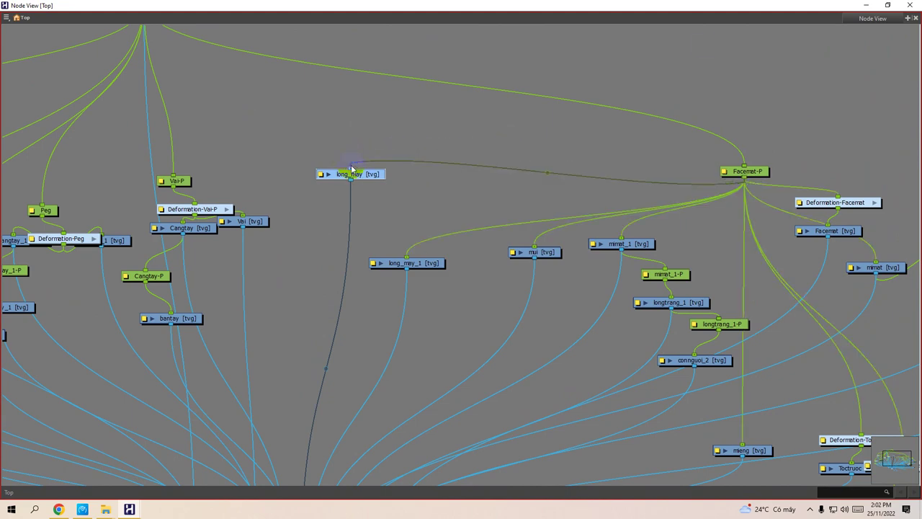
{"action": "left_click", "coordinate": [864, 7]}
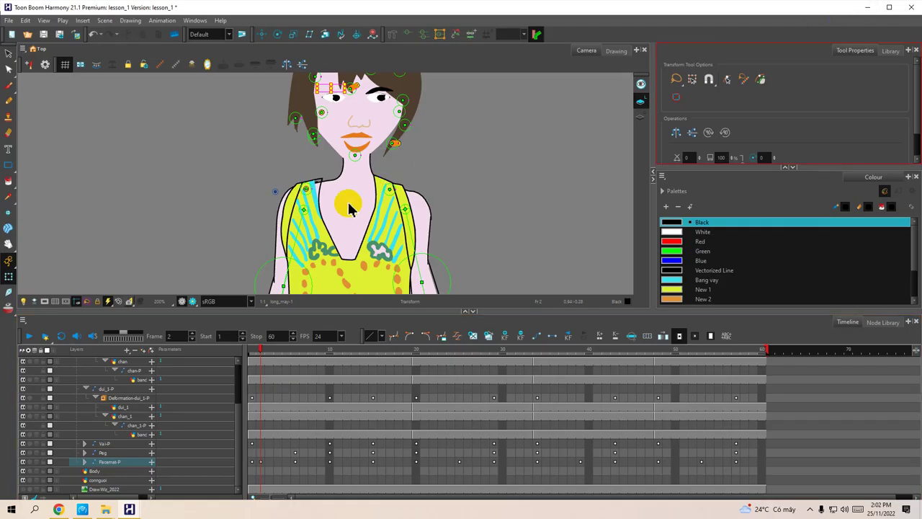
Expand the Facemat-P group and set the long_may layer's Pos z to 0.007.
{"action": "left_click", "coordinate": [119, 483]}
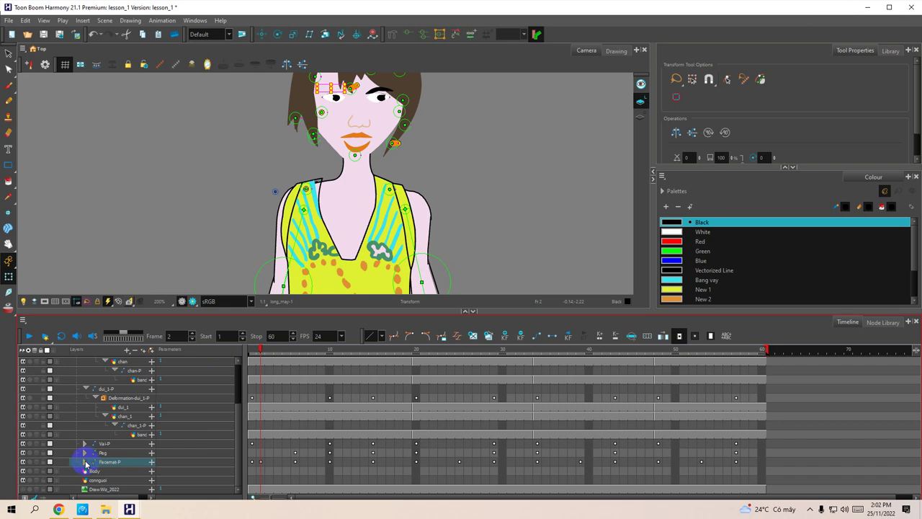
{"action": "left_click", "coordinate": [86, 463]}
{"action": "left_click", "coordinate": [152, 472]}
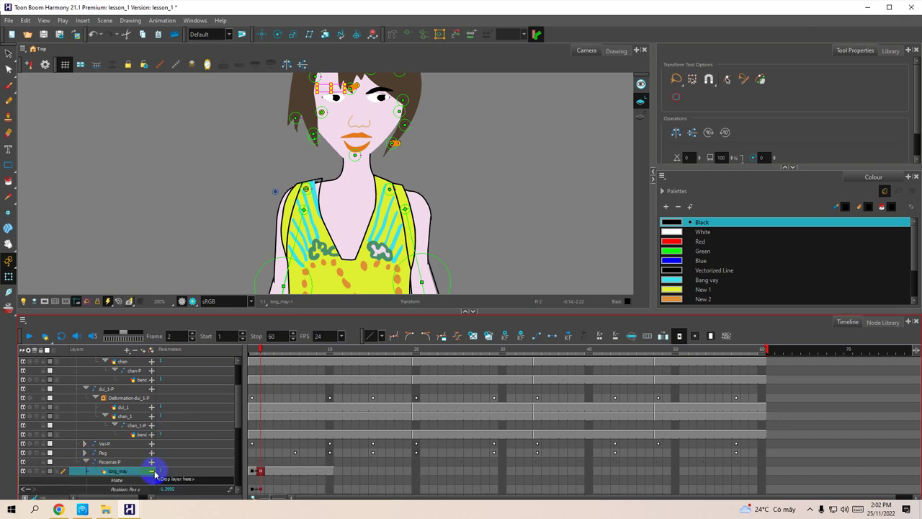
{"action": "left_click_drag", "start_coordinate": [233, 417], "coordinate": [240, 443]}
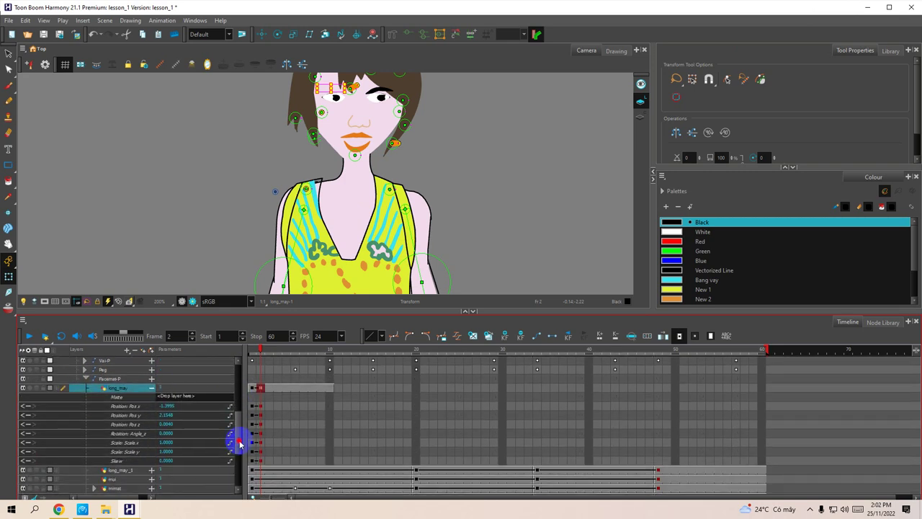
{"action": "double_click", "coordinate": [170, 425]}
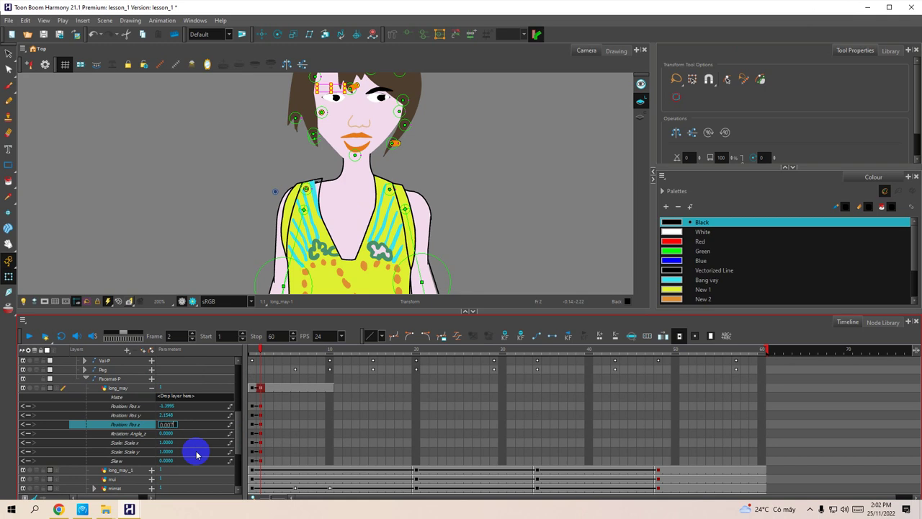
{"action": "key", "text": "Return"}
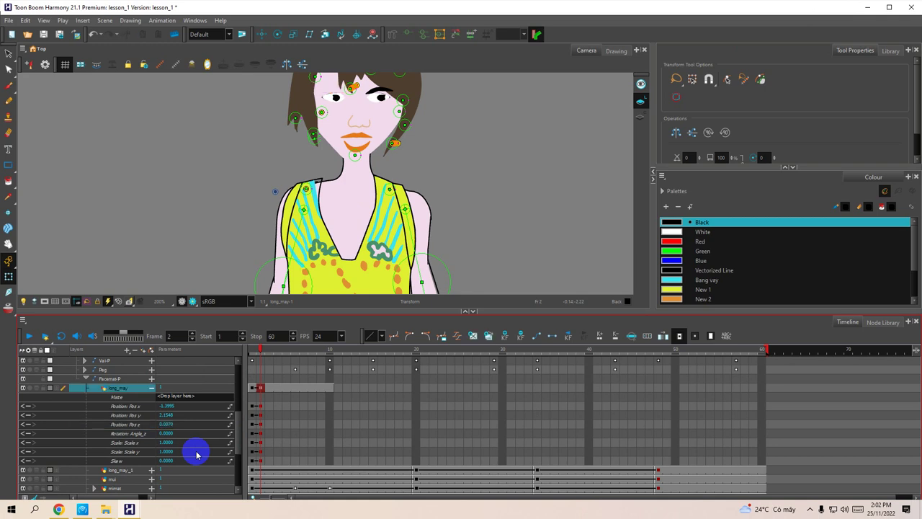
At frame 2, move the displaced long_may eyebrow from above the head back over the bare eye.
{"action": "key", "text": "space"}
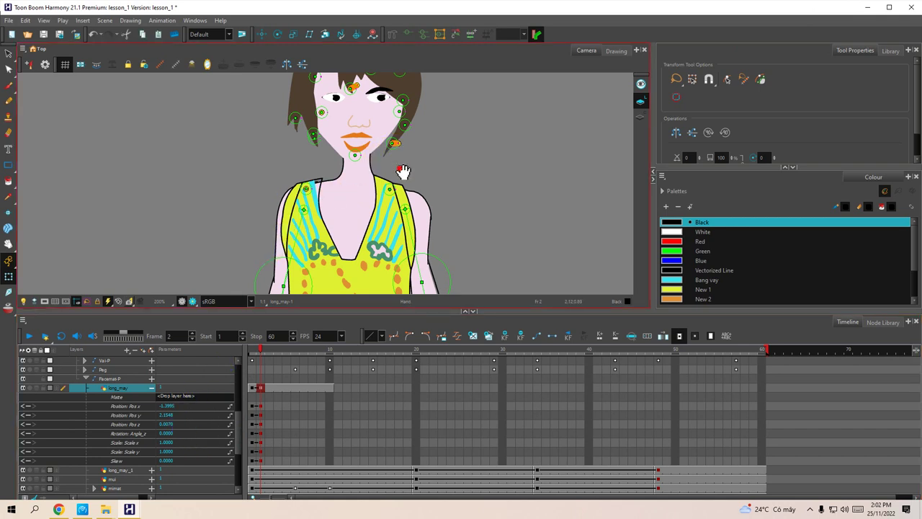
{"action": "left_click_drag", "start_coordinate": [403, 171], "coordinate": [417, 256]}
{"action": "scroll", "coordinate": [362, 193], "scroll_direction": "up", "scroll_amount": 2}
{"action": "scroll", "coordinate": [308, 159], "scroll_direction": "down", "scroll_amount": 2}
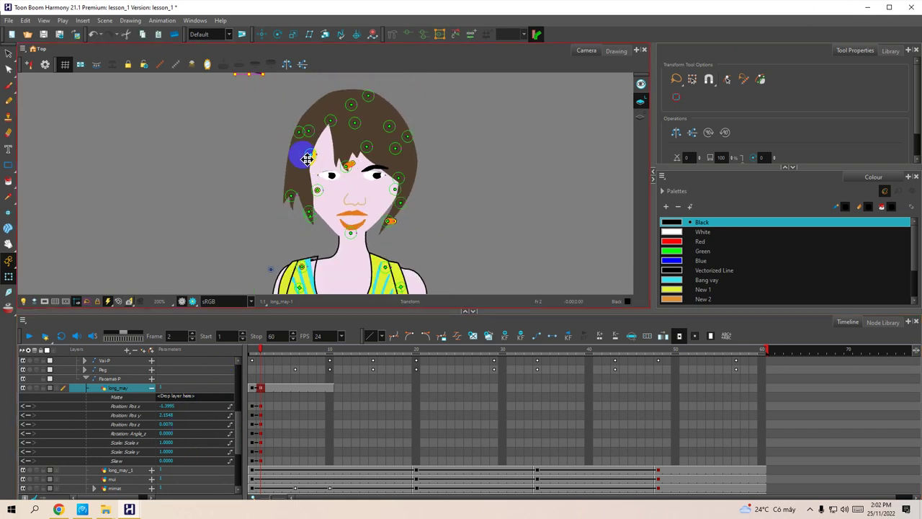
{"action": "scroll", "coordinate": [273, 137], "scroll_direction": "down", "scroll_amount": 2}
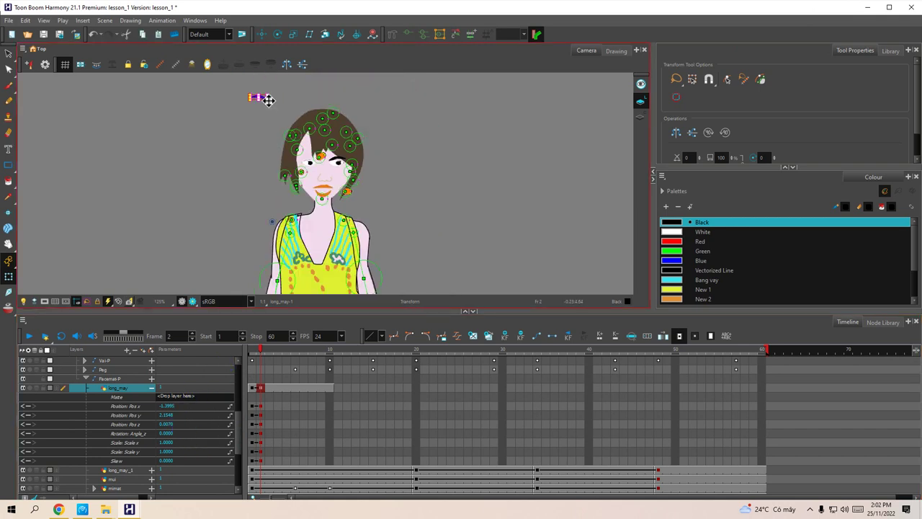
{"action": "left_click_drag", "start_coordinate": [268, 100], "coordinate": [321, 166]}
{"action": "left_click", "coordinate": [450, 223]}
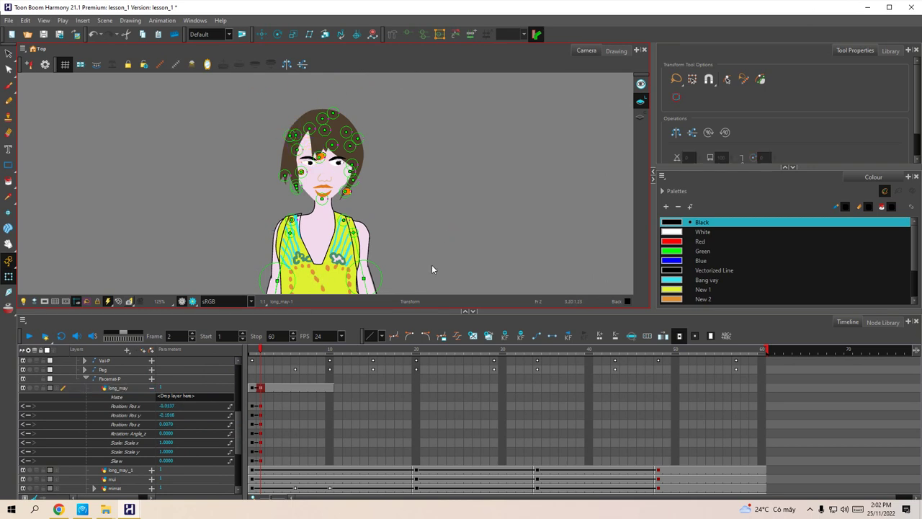
{"action": "scroll", "coordinate": [311, 235], "scroll_direction": "up", "scroll_amount": 2}
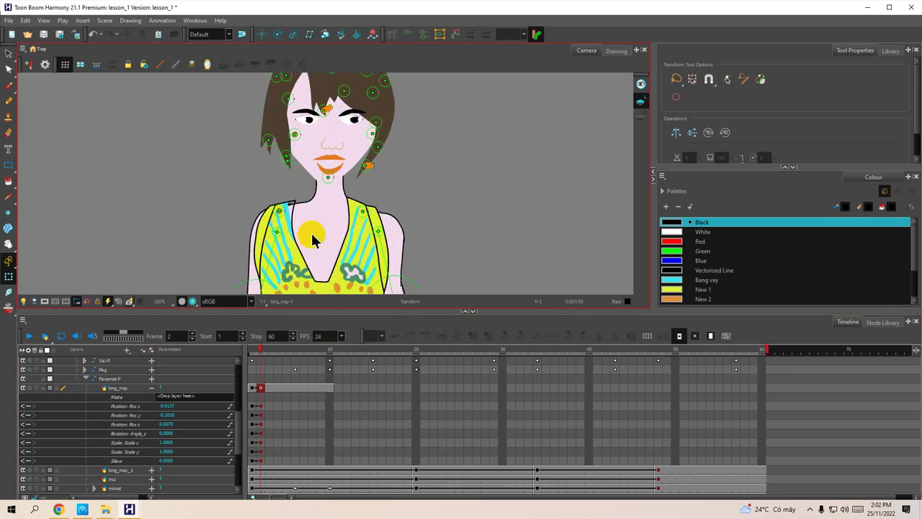
{"action": "mouse_move", "coordinate": [403, 170]}
{"action": "left_mouse_down"}
{"action": "mouse_move", "coordinate": [401, 183]}
{"action": "mouse_move", "coordinate": [400, 174]}
{"action": "left_mouse_up"}
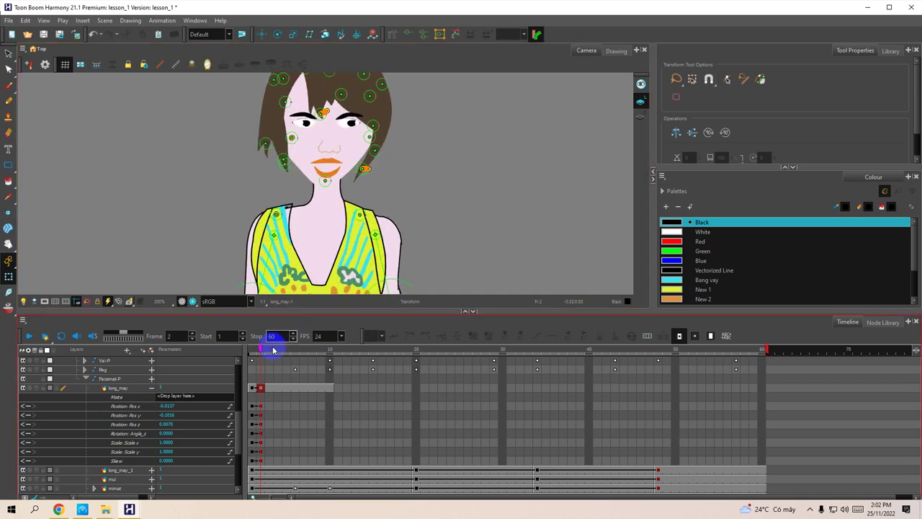
At frame 10, shift the long_may eyebrow slightly upward and toward the nose.
{"action": "mouse_move", "coordinate": [261, 351]}
{"action": "left_mouse_down"}
{"action": "mouse_move", "coordinate": [377, 352]}
{"action": "mouse_move", "coordinate": [330, 355]}
{"action": "left_mouse_up"}
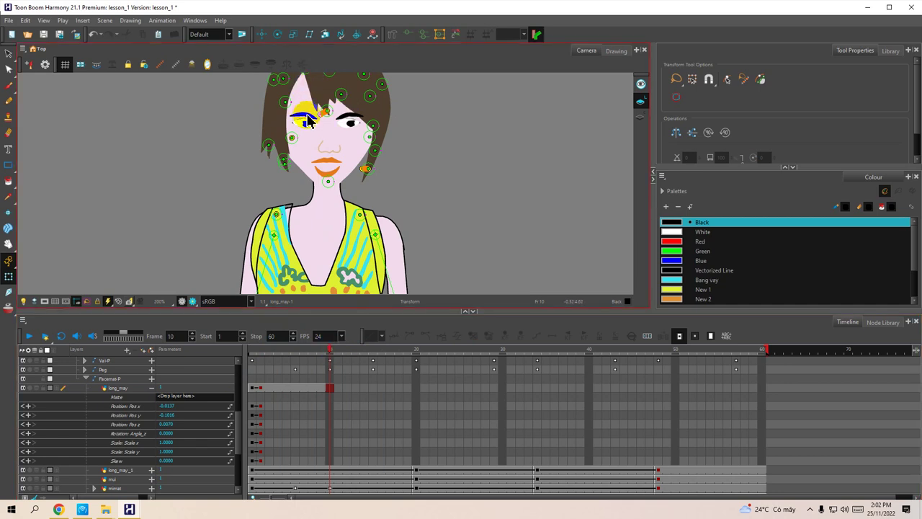
{"action": "left_click", "coordinate": [306, 121]}
{"action": "left_click_drag", "start_coordinate": [311, 121], "coordinate": [314, 117]}
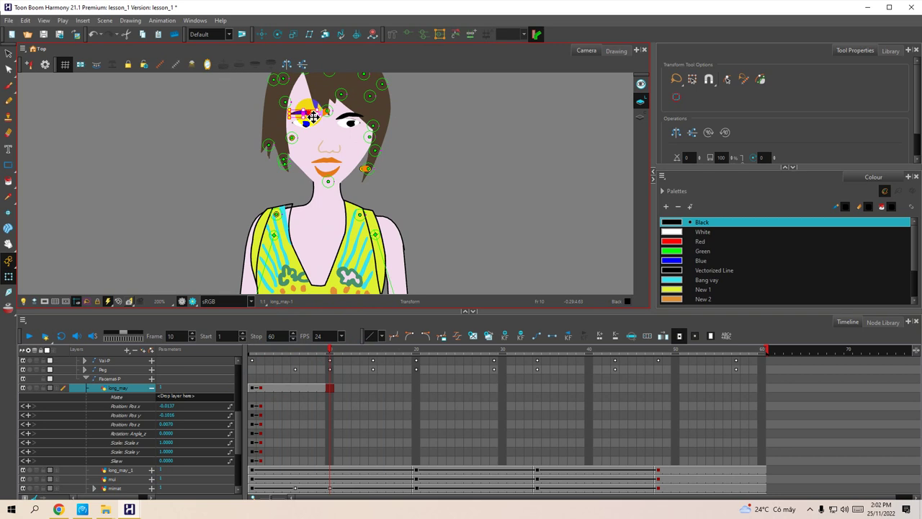
{"action": "left_click_drag", "start_coordinate": [313, 117], "coordinate": [317, 114]}
Examine the long_may eyebrow and its position parameters at frames 20, 2 and 1.
{"action": "left_click_drag", "start_coordinate": [330, 350], "coordinate": [416, 354]}
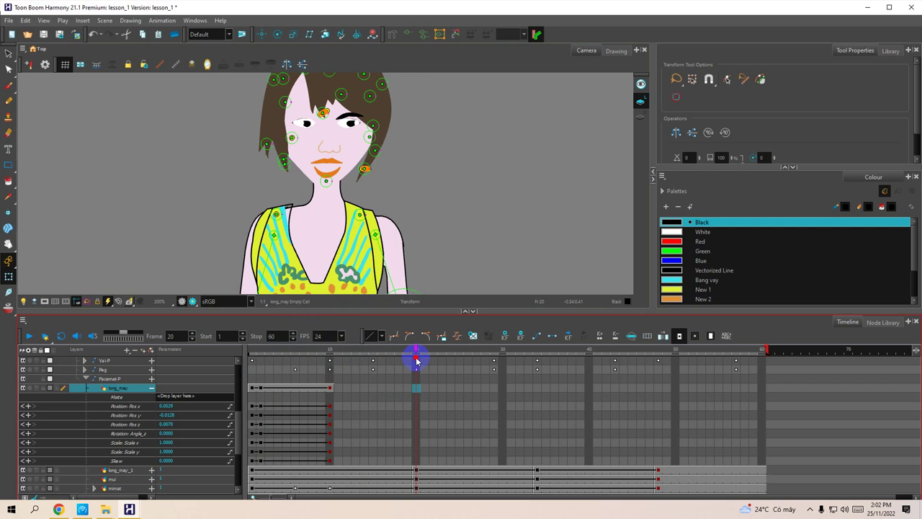
{"action": "scroll", "coordinate": [427, 215], "scroll_direction": "down", "scroll_amount": 2}
{"action": "left_click_drag", "start_coordinate": [465, 257], "coordinate": [429, 157]}
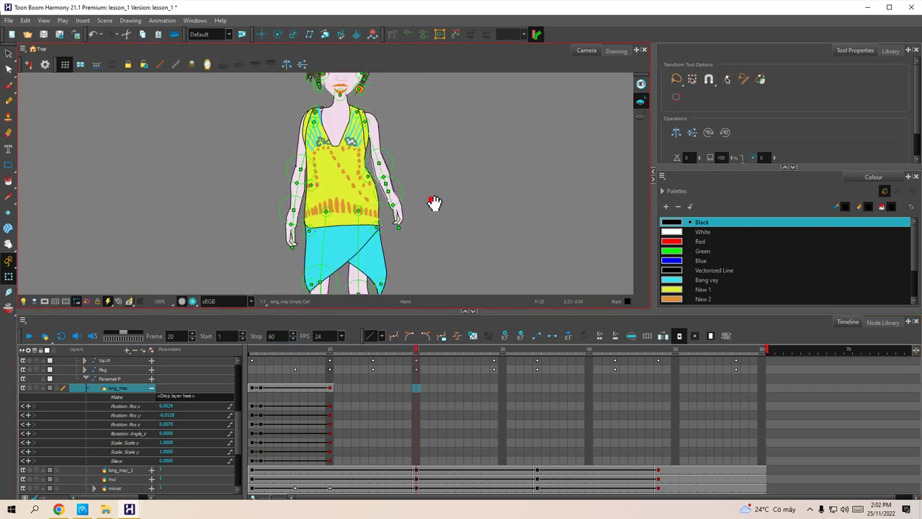
{"action": "left_click_drag", "start_coordinate": [432, 199], "coordinate": [430, 162]}
{"action": "left_click", "coordinate": [181, 375]}
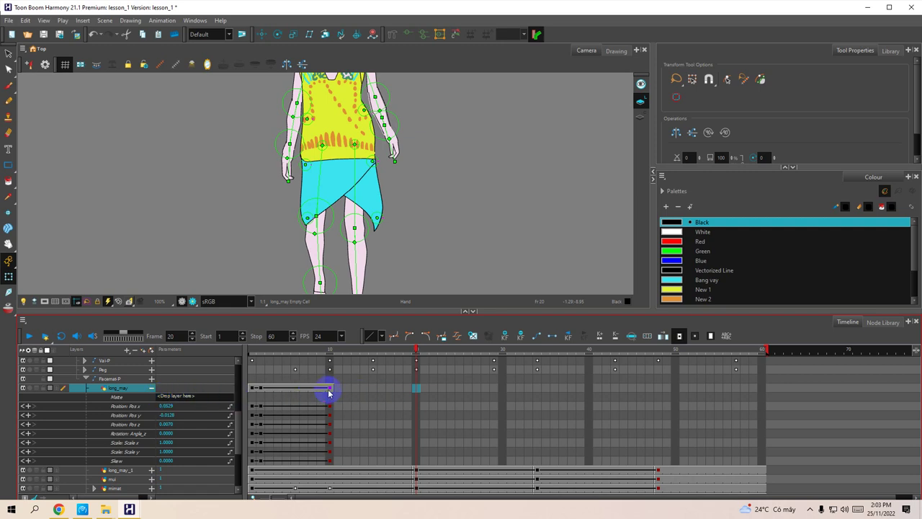
{"action": "left_click", "coordinate": [257, 387]}
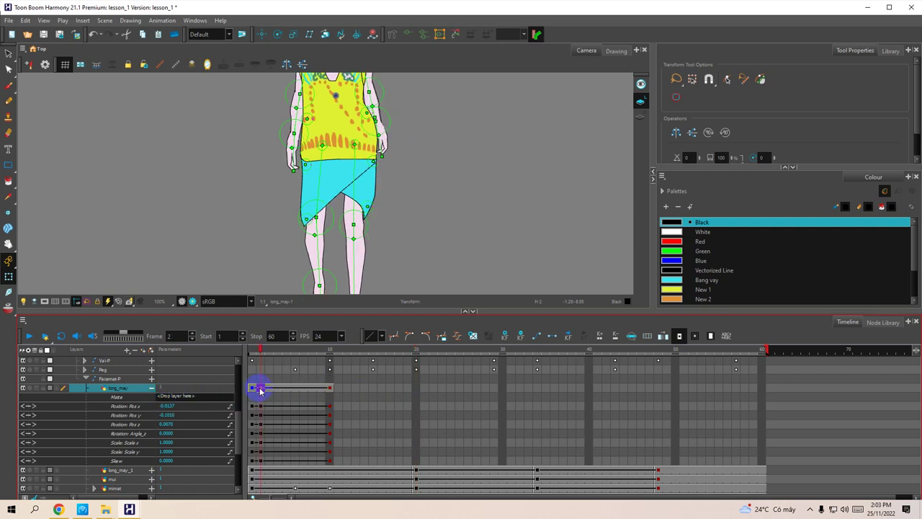
{"action": "left_click_drag", "start_coordinate": [269, 166], "coordinate": [270, 284]}
{"action": "scroll", "coordinate": [342, 174], "scroll_direction": "up", "scroll_amount": 3}
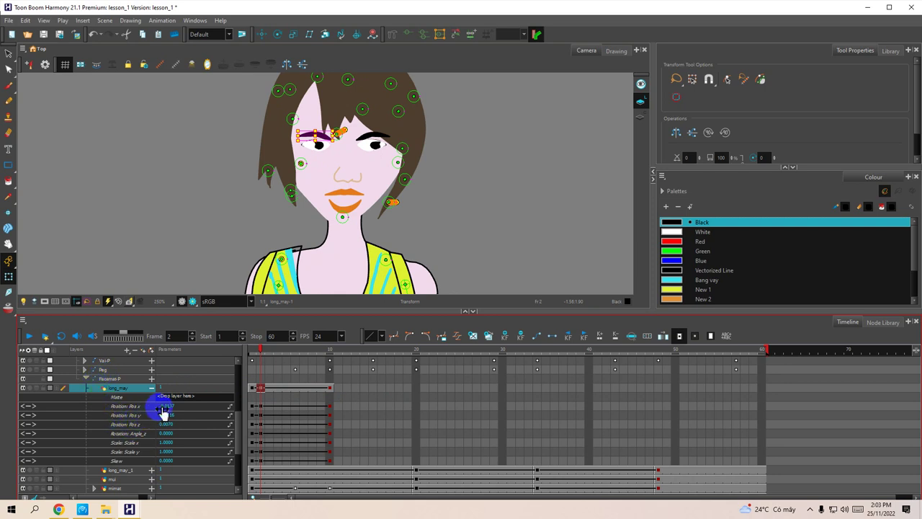
{"action": "left_click", "coordinate": [252, 389]}
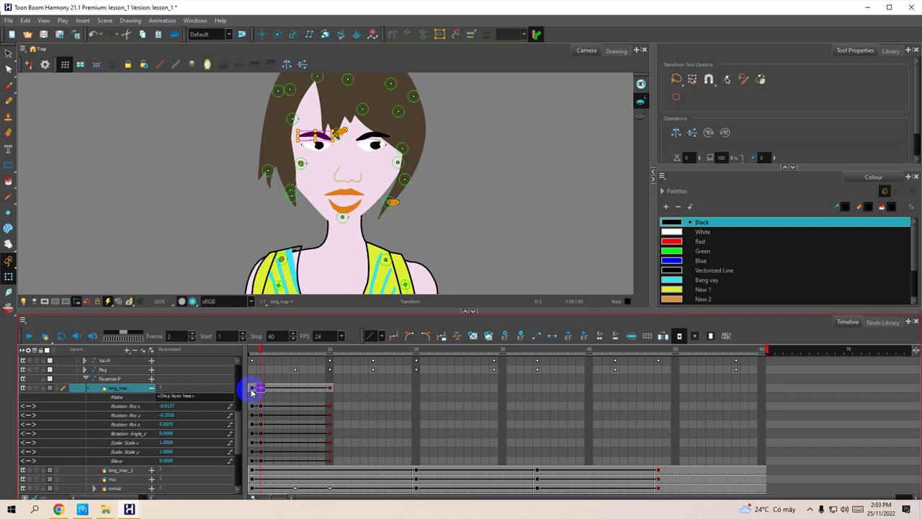
{"action": "left_click", "coordinate": [251, 389]}
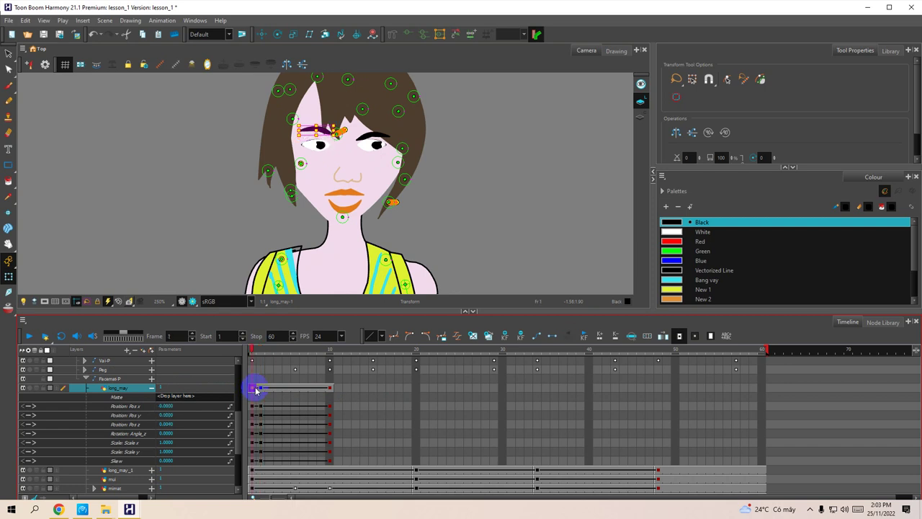
Save the scene and delete all of long_may's keyframes across frames 1 to 60.
{"action": "left_click", "coordinate": [152, 388]}
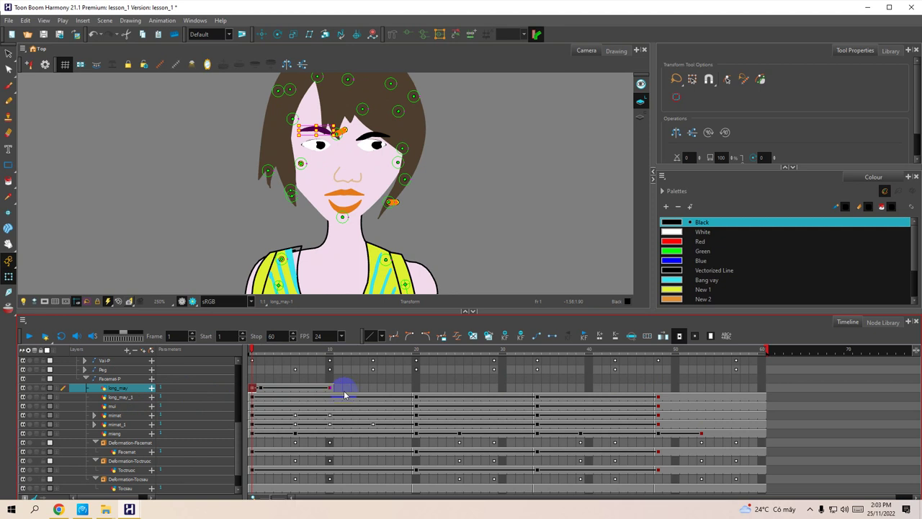
{"action": "left_click", "coordinate": [759, 389], "text": "shift"}
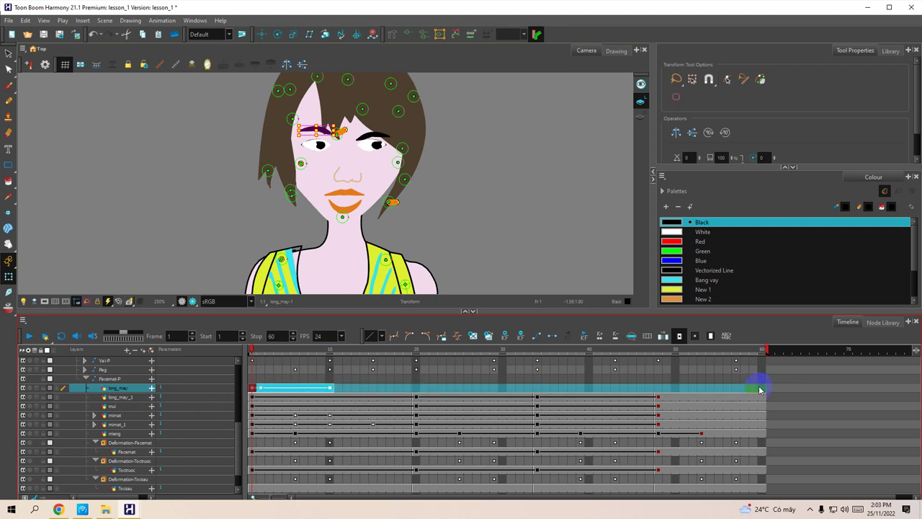
{"action": "key", "text": "ctrl+s"}
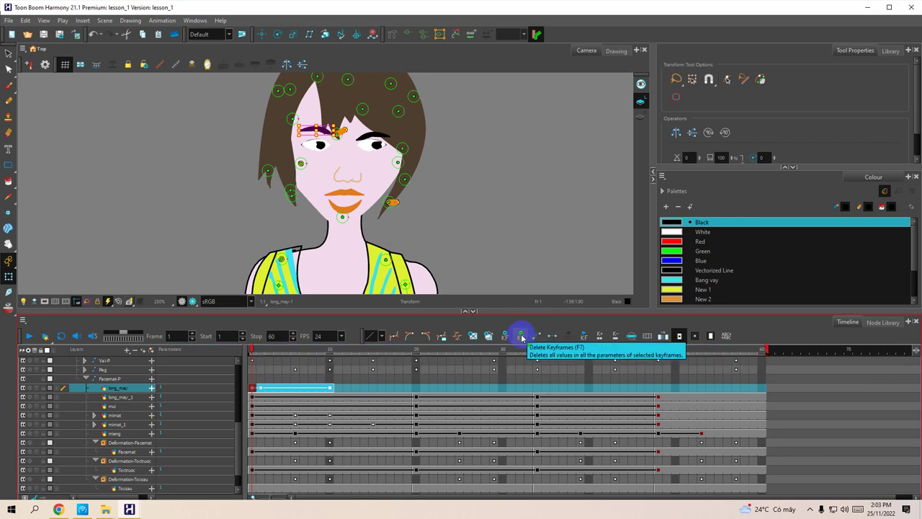
{"action": "left_click", "coordinate": [523, 336]}
At frame 1, enter a new Pos z value for the long_may layer and collapse its parameters.
{"action": "scroll", "coordinate": [396, 241], "scroll_direction": "down", "scroll_amount": 5}
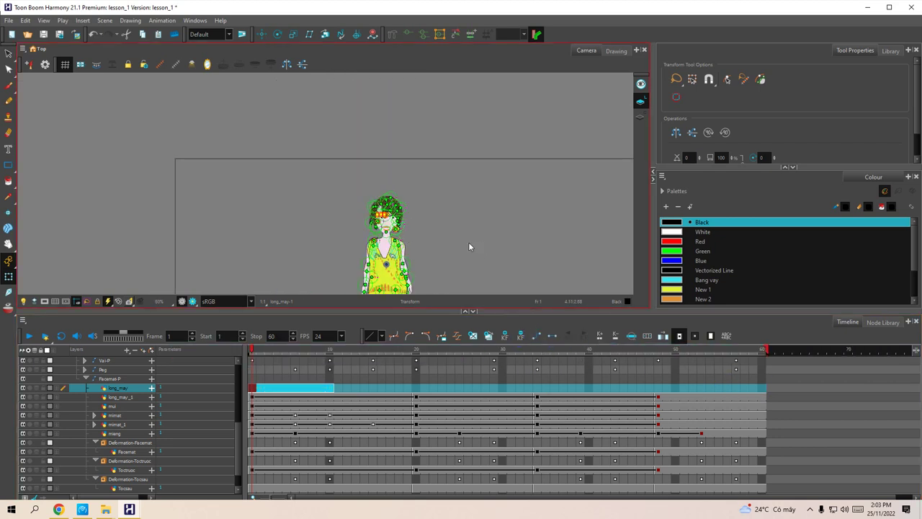
{"action": "key", "text": "space"}
{"action": "left_click_drag", "start_coordinate": [468, 243], "coordinate": [403, 170]}
{"action": "scroll", "coordinate": [376, 214], "scroll_direction": "up", "scroll_amount": 2}
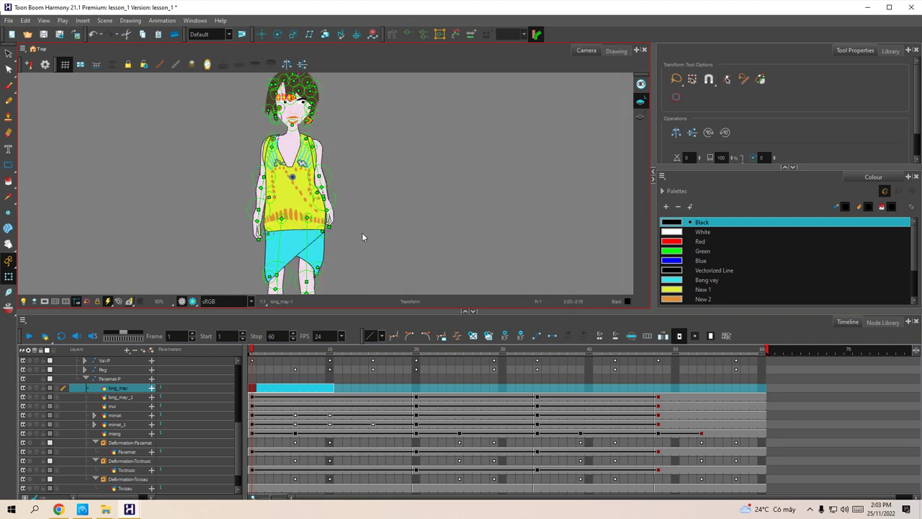
{"action": "left_click", "coordinate": [252, 389]}
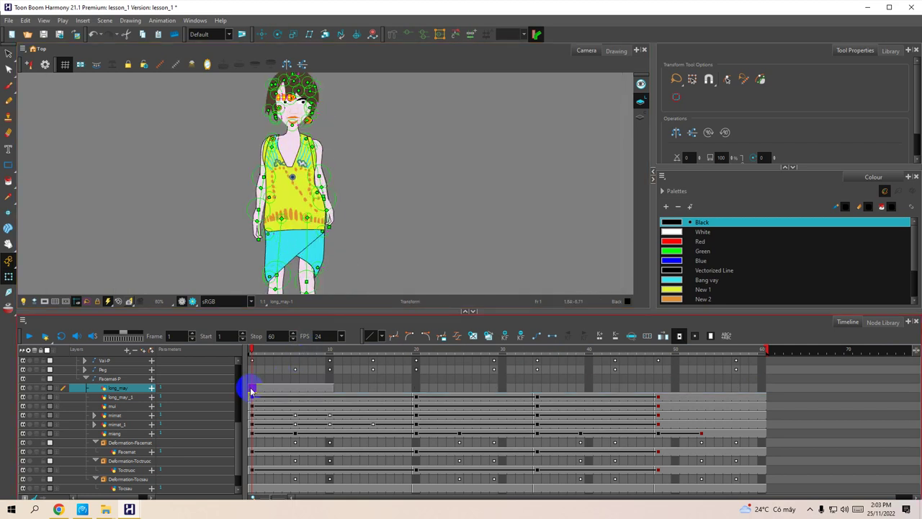
{"action": "left_click", "coordinate": [151, 388]}
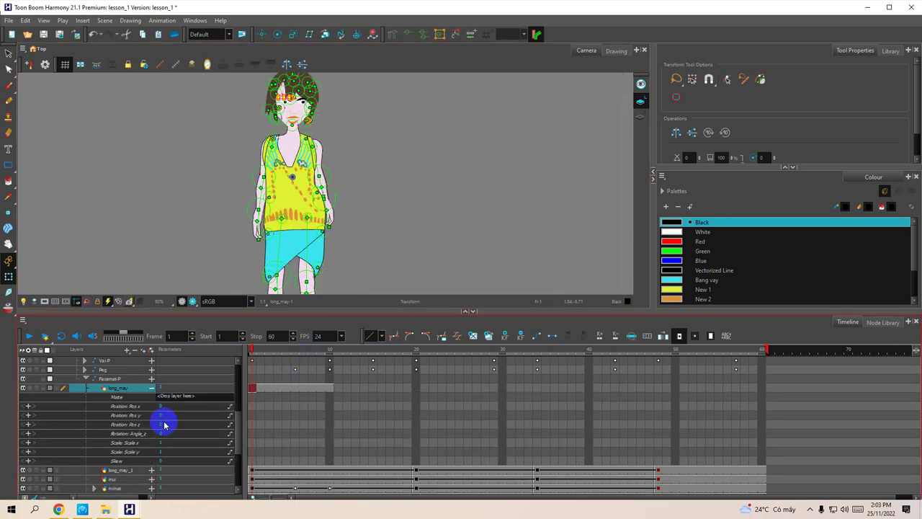
{"action": "left_click", "coordinate": [164, 426]}
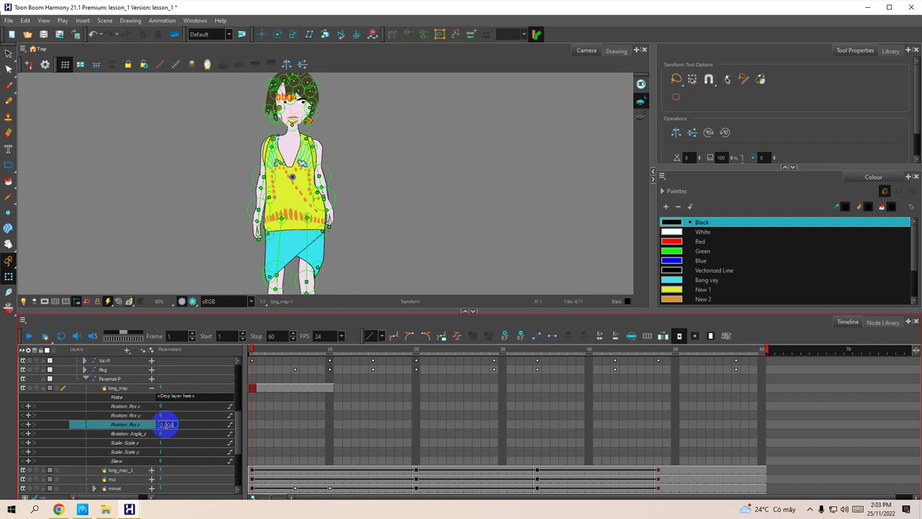
{"action": "key", "text": "Return"}
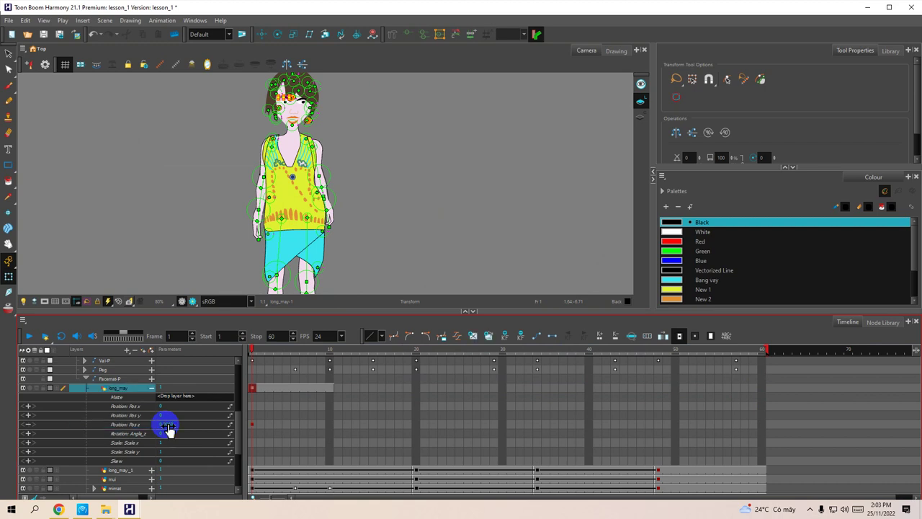
{"action": "left_click", "coordinate": [152, 388]}
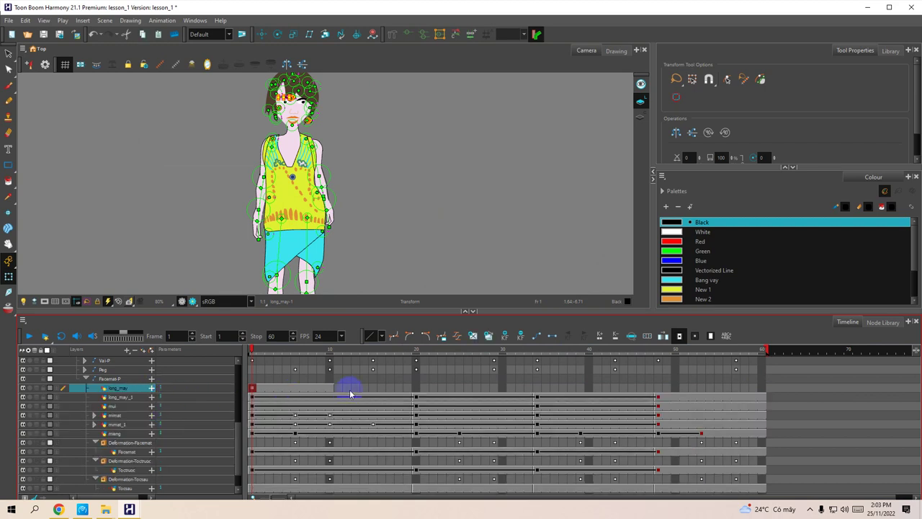
Extend the long_may drawing's exposure to frame 60.
{"action": "left_click", "coordinate": [761, 391]}
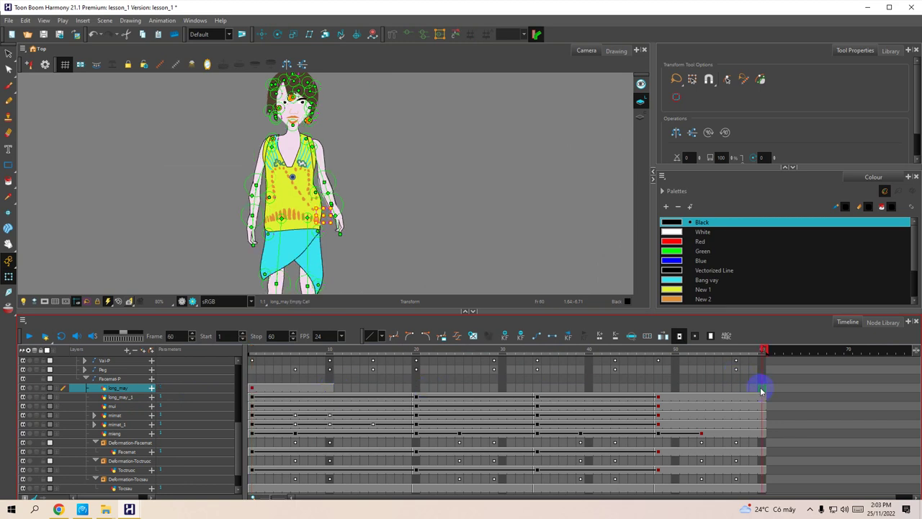
{"action": "key", "text": "F5"}
{"action": "left_click", "coordinate": [384, 192]}
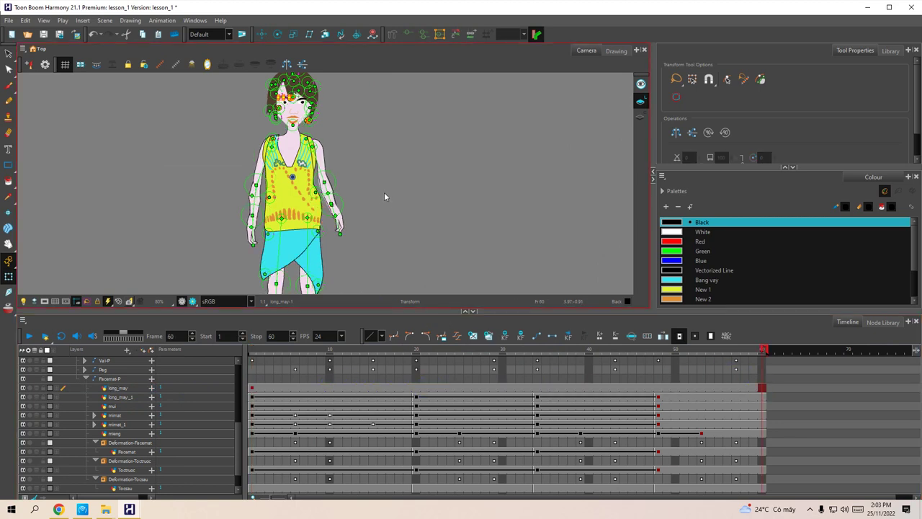
Enlarge the Camera view, frame the character's face and select the long_may eyebrow at frame 60.
{"action": "scroll", "coordinate": [382, 212], "scroll_direction": "up", "scroll_amount": 3}
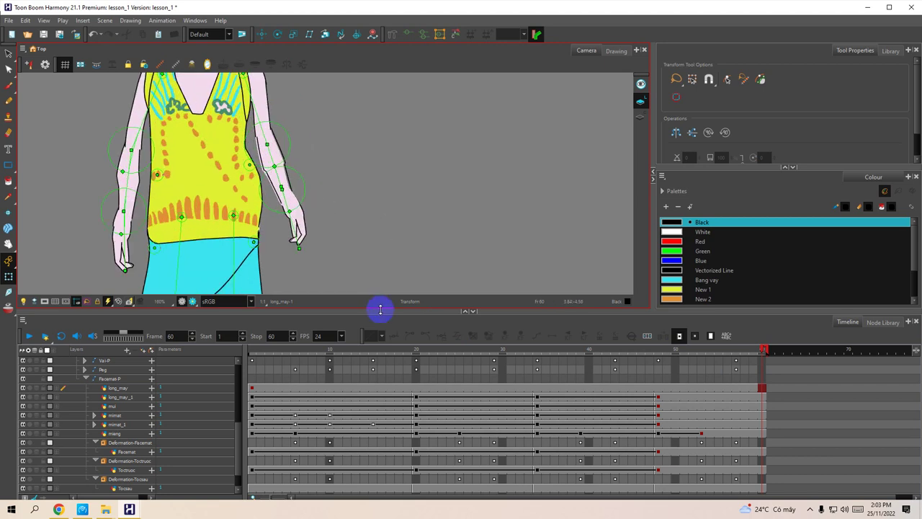
{"action": "left_click_drag", "start_coordinate": [380, 309], "coordinate": [380, 376]}
{"action": "left_click_drag", "start_coordinate": [316, 189], "coordinate": [435, 227]}
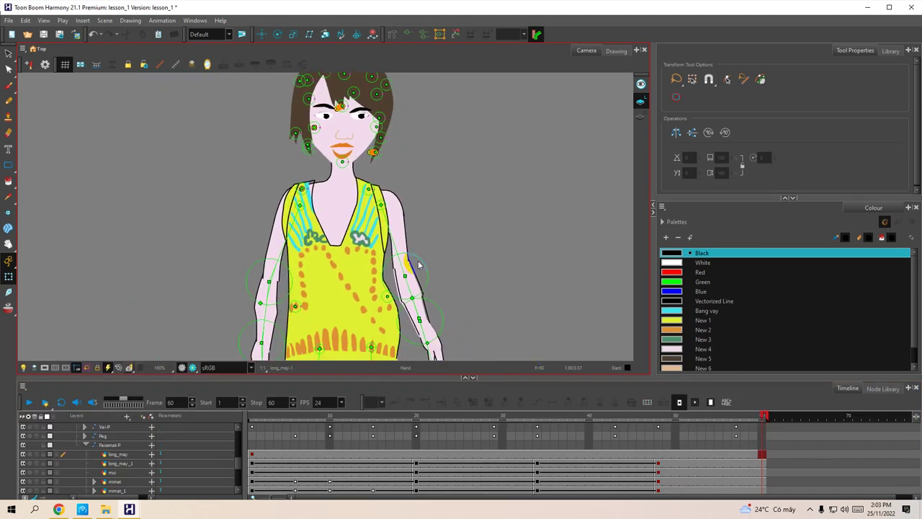
{"action": "scroll", "coordinate": [416, 187], "scroll_direction": "up", "scroll_amount": 2}
{"action": "scroll", "coordinate": [413, 165], "scroll_direction": "down", "scroll_amount": 1}
{"action": "left_click_drag", "start_coordinate": [414, 165], "coordinate": [442, 252]}
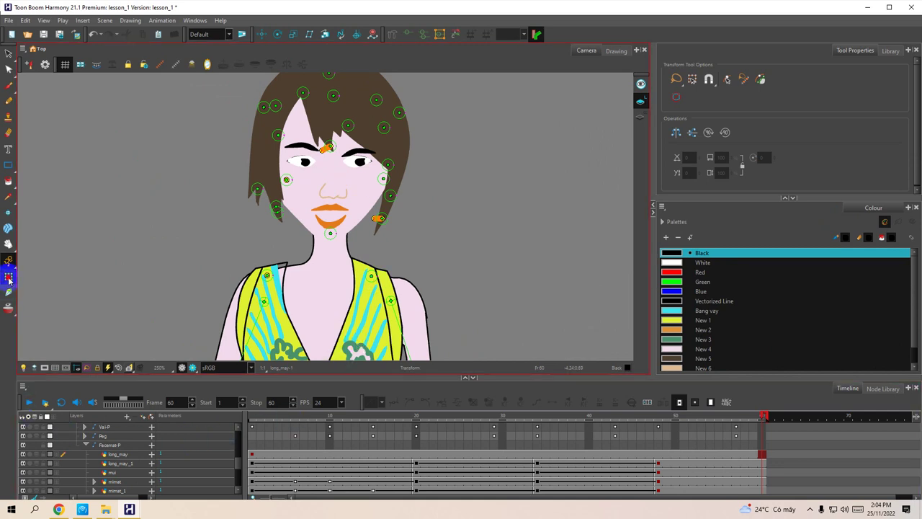
{"action": "left_click", "coordinate": [297, 147]}
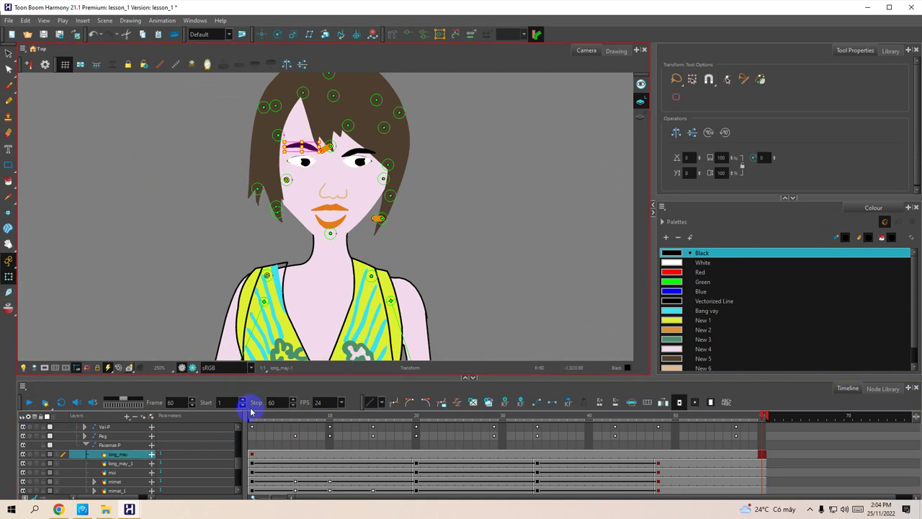
Collapse the Facemat-P group, then collapse and re-expand the body layer's hierarchy.
{"action": "left_click", "coordinate": [386, 432]}
{"action": "left_click", "coordinate": [87, 445]}
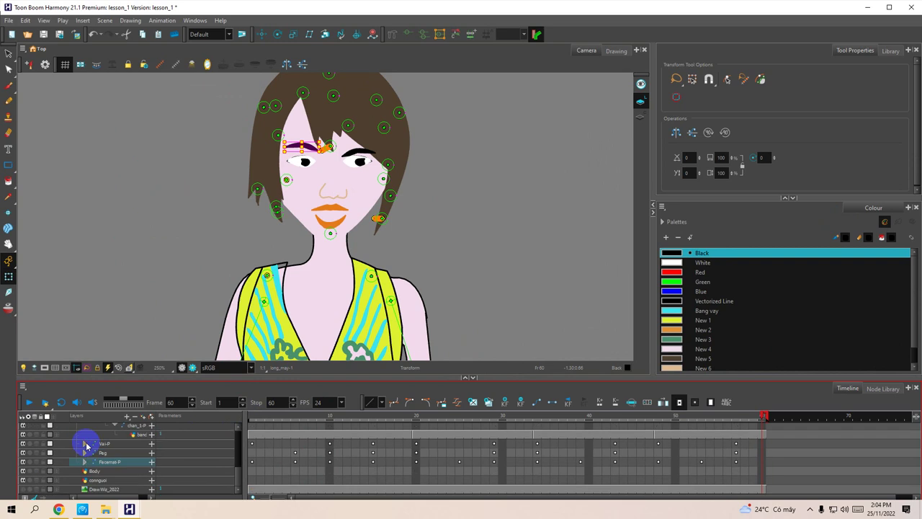
{"action": "scroll", "coordinate": [105, 443], "scroll_direction": "up", "scroll_amount": 5}
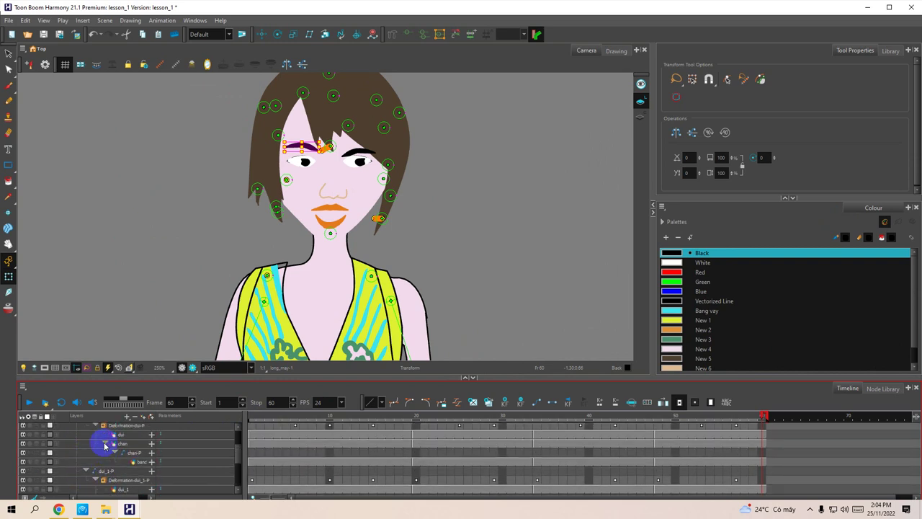
{"action": "left_click", "coordinate": [77, 428]}
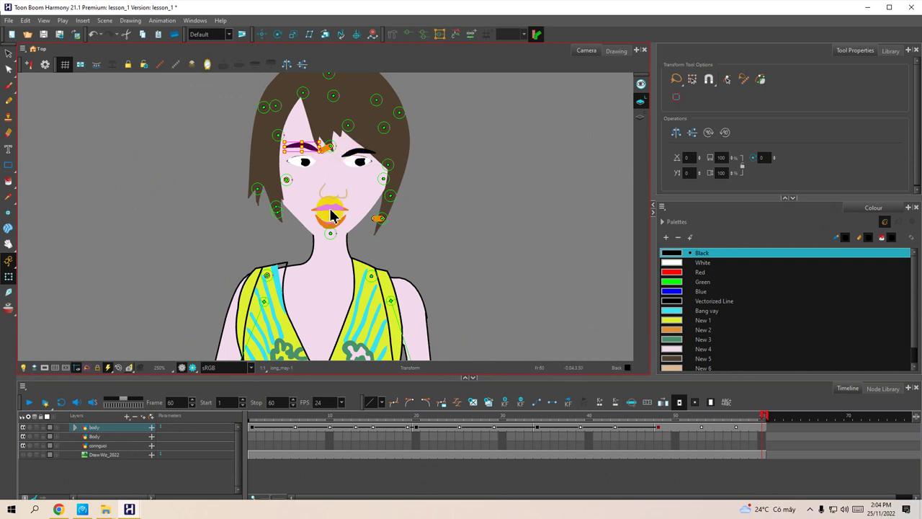
{"action": "left_click", "coordinate": [358, 155]}
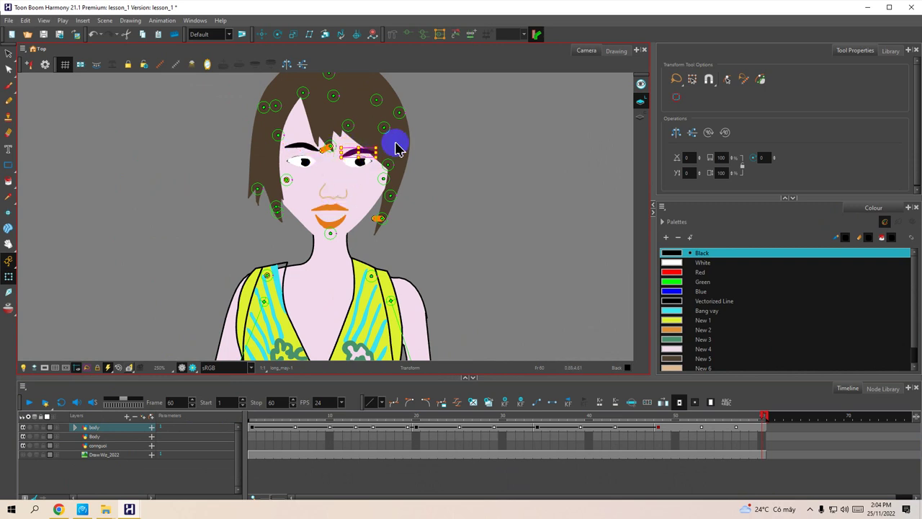
{"action": "left_click", "coordinate": [394, 154]}
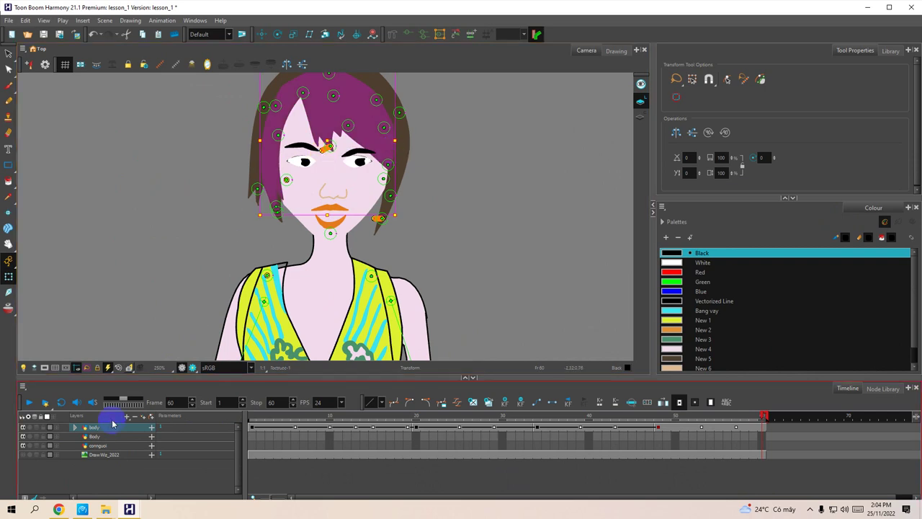
{"action": "left_click", "coordinate": [77, 428]}
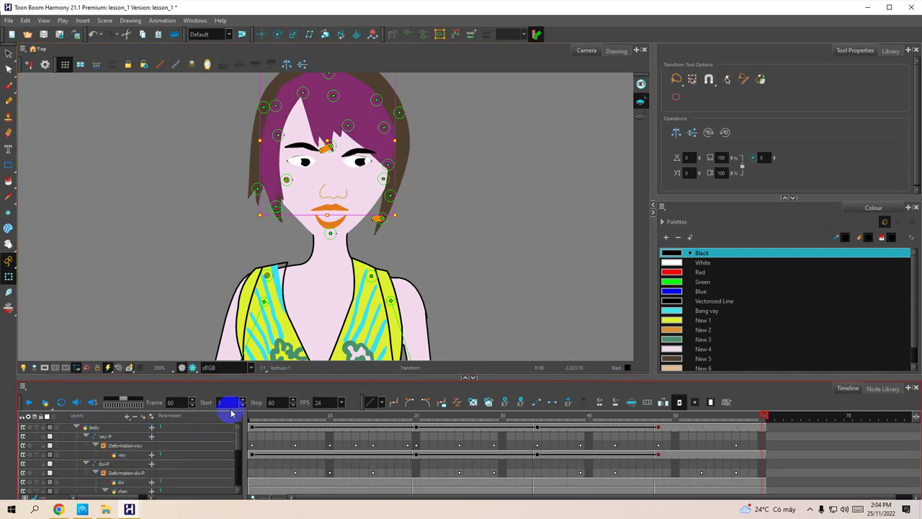
At frame 60, raise the character's other eyebrow slightly above its eye.
{"action": "left_click", "coordinate": [367, 157]}
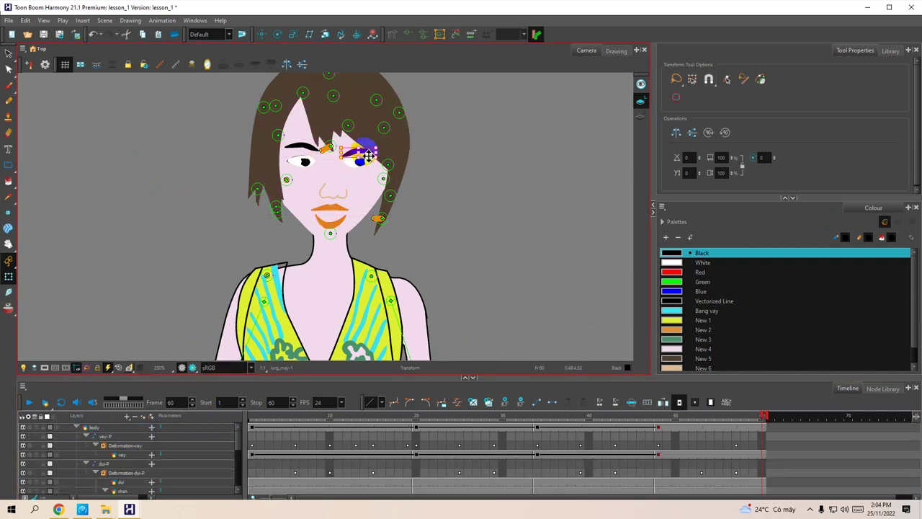
{"action": "left_click_drag", "start_coordinate": [369, 155], "coordinate": [370, 151]}
{"action": "left_click", "coordinate": [451, 192]}
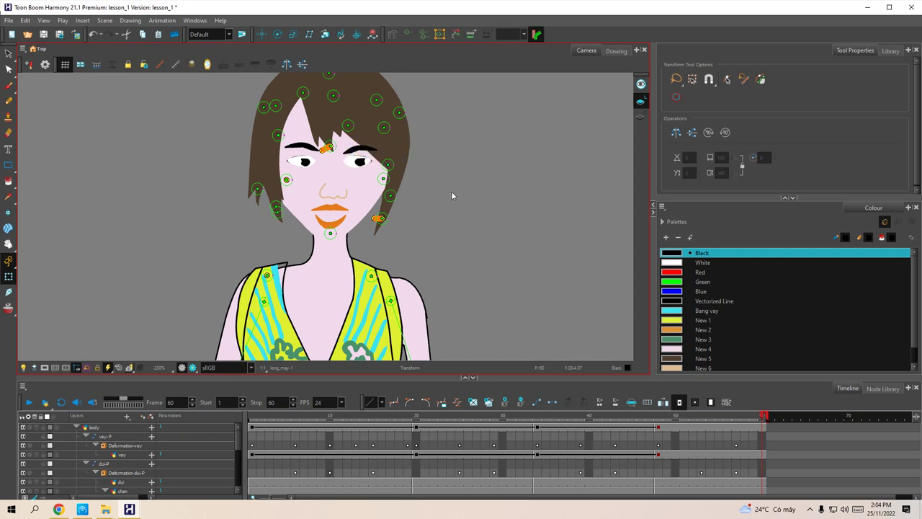
Return to frame 1 and bring the whole character into view to check the pose.
{"action": "scroll", "coordinate": [454, 200], "scroll_direction": "down", "scroll_amount": 3}
{"action": "left_click_drag", "start_coordinate": [501, 237], "coordinate": [388, 104]}
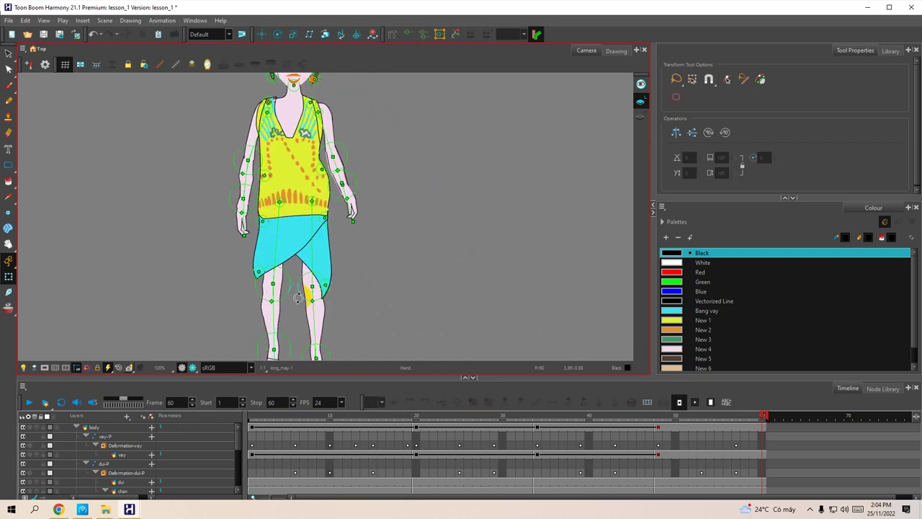
{"action": "left_click", "coordinate": [252, 418]}
{"action": "left_click_drag", "start_coordinate": [252, 418], "coordinate": [243, 448]}
{"action": "scroll", "coordinate": [347, 313], "scroll_direction": "down", "scroll_amount": 2}
{"action": "left_click", "coordinate": [259, 425]}
{"action": "scroll", "coordinate": [370, 298], "scroll_direction": "up", "scroll_amount": 2}
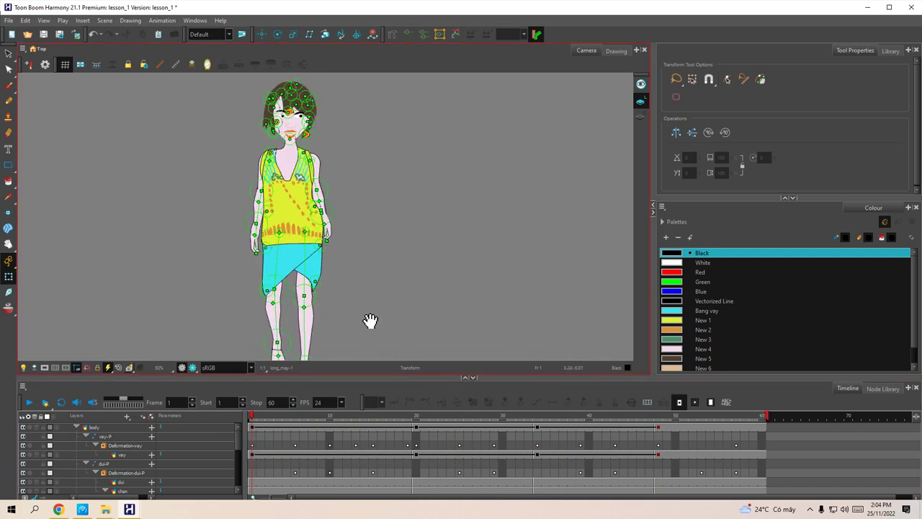
Enlarge the Camera view and fit the whole camera frame around the character in it.
{"action": "left_click_drag", "start_coordinate": [368, 376], "coordinate": [369, 404]}
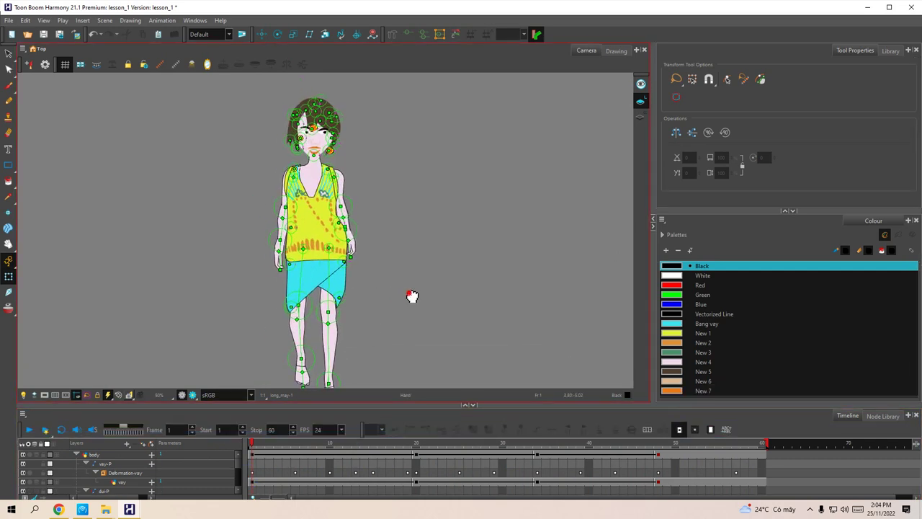
{"action": "scroll", "coordinate": [381, 273], "scroll_direction": "down", "scroll_amount": 2}
{"action": "left_click_drag", "start_coordinate": [396, 276], "coordinate": [364, 276]}
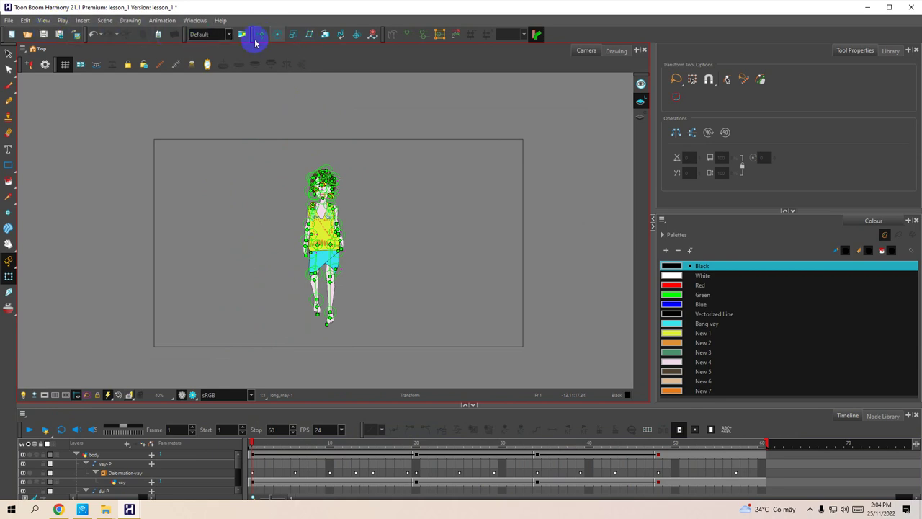
Export the scene's full frame range as an H.264/MPEG-4 movie, overwriting cgj.mov in the TOONBOM folder at scene resolution.
{"action": "left_click", "coordinate": [9, 24]}
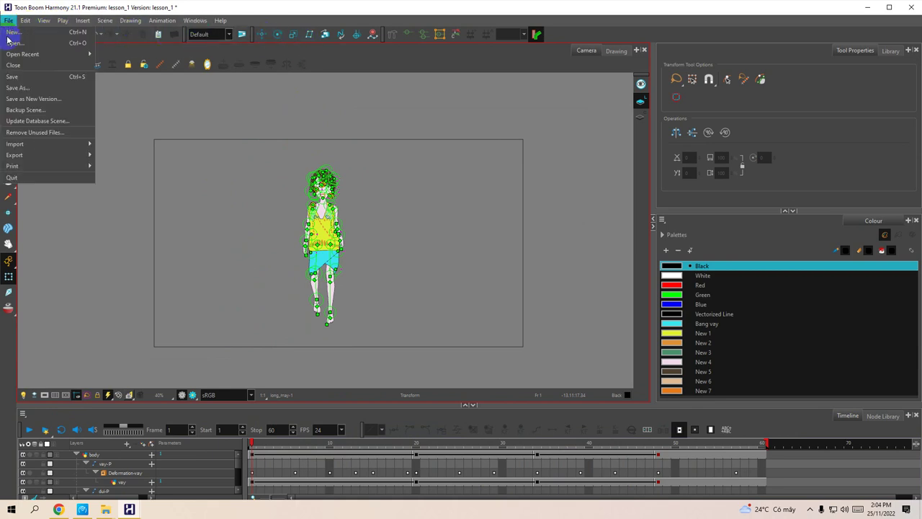
{"action": "mouse_move", "coordinate": [85, 155]}
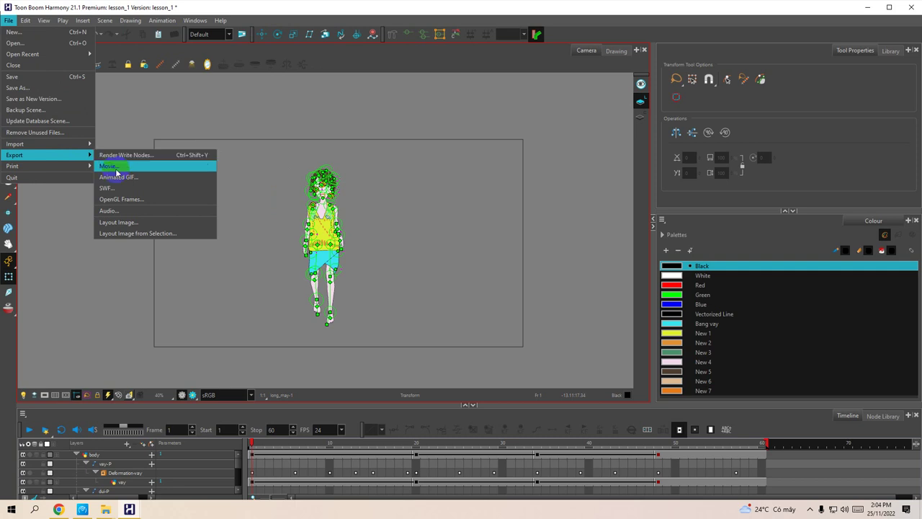
{"action": "left_click", "coordinate": [115, 166]}
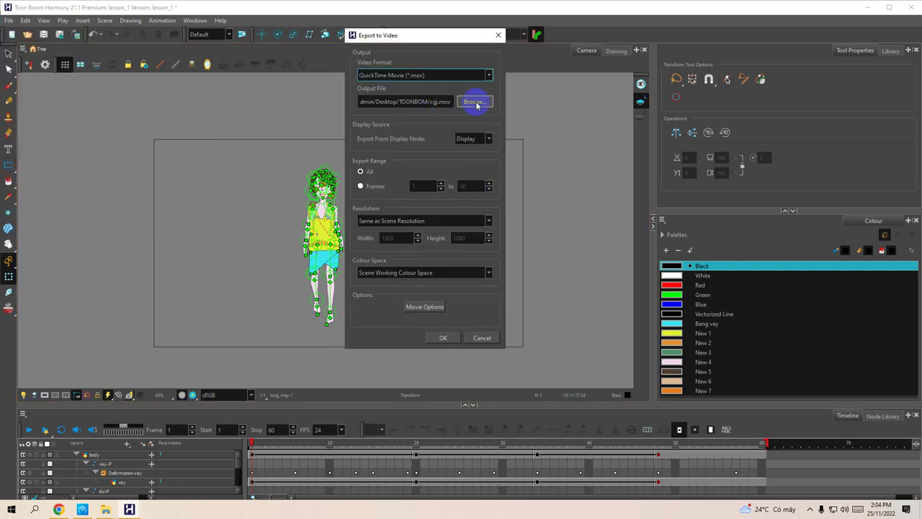
{"action": "left_click", "coordinate": [423, 101]}
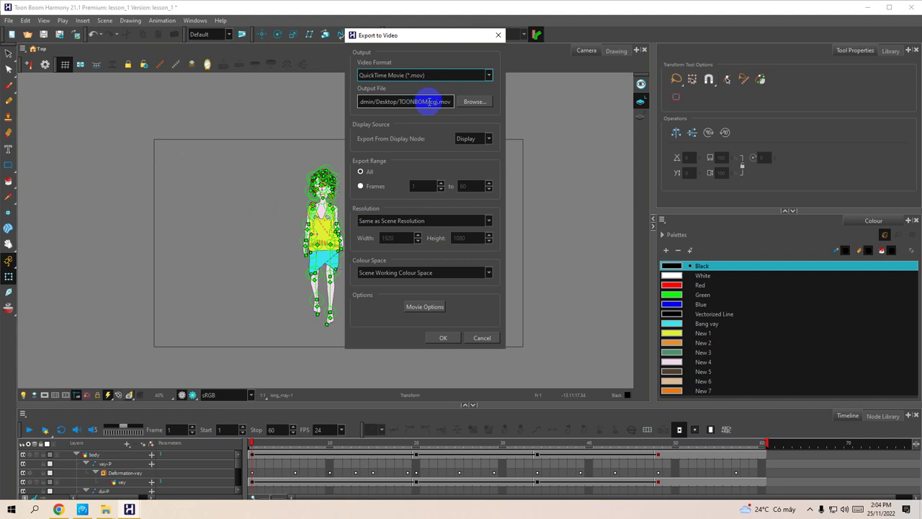
{"action": "double_click", "coordinate": [437, 102]}
{"action": "left_click", "coordinate": [412, 151]}
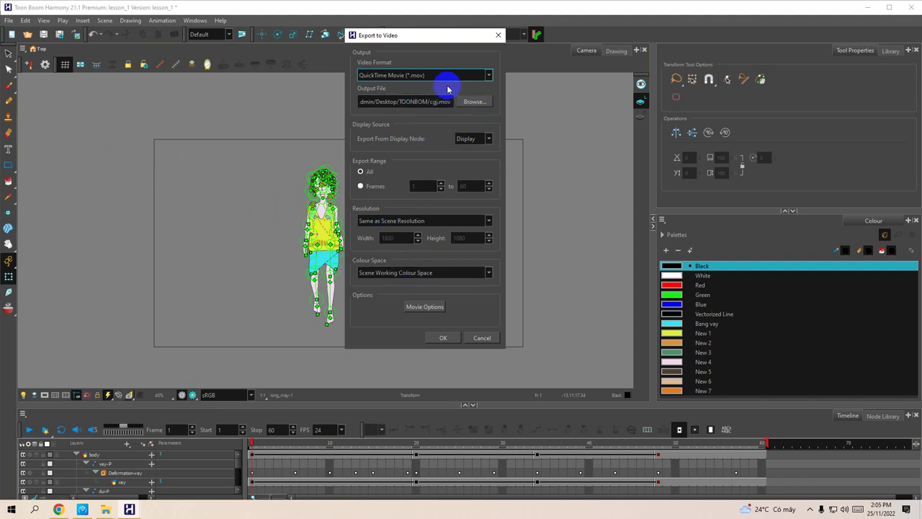
{"action": "left_click", "coordinate": [488, 76]}
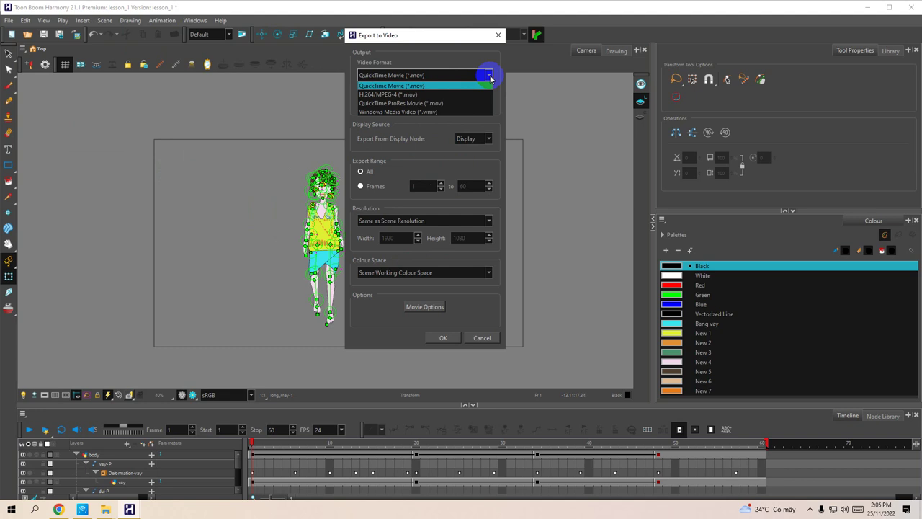
{"action": "left_click", "coordinate": [390, 95]}
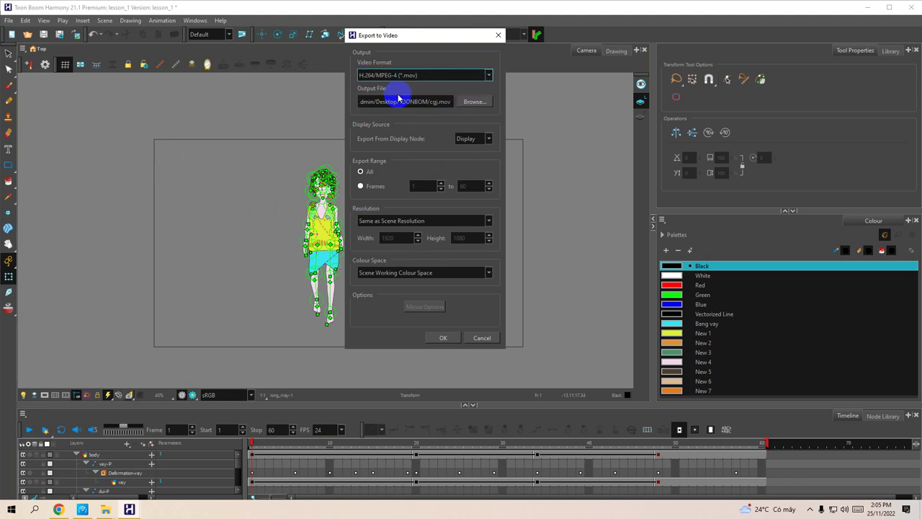
{"action": "left_click", "coordinate": [447, 206]}
{"action": "left_click", "coordinate": [441, 338]}
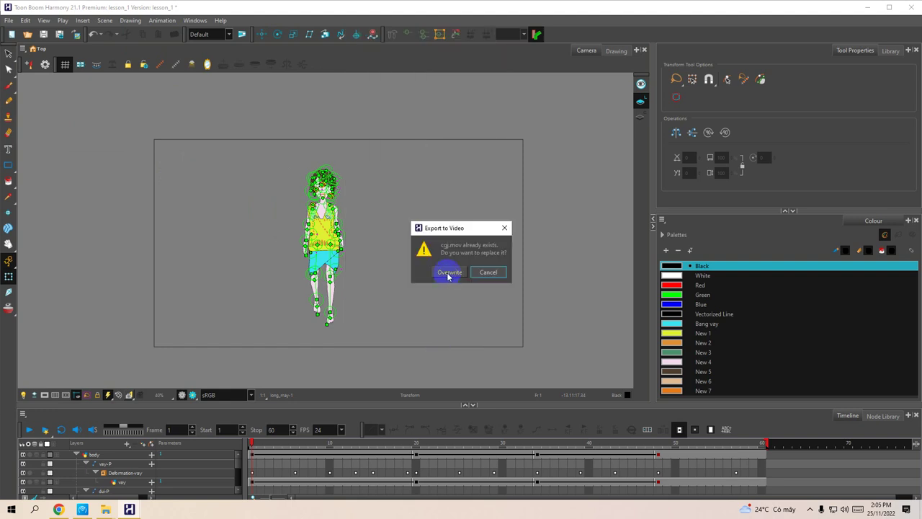
{"action": "left_click", "coordinate": [448, 273]}
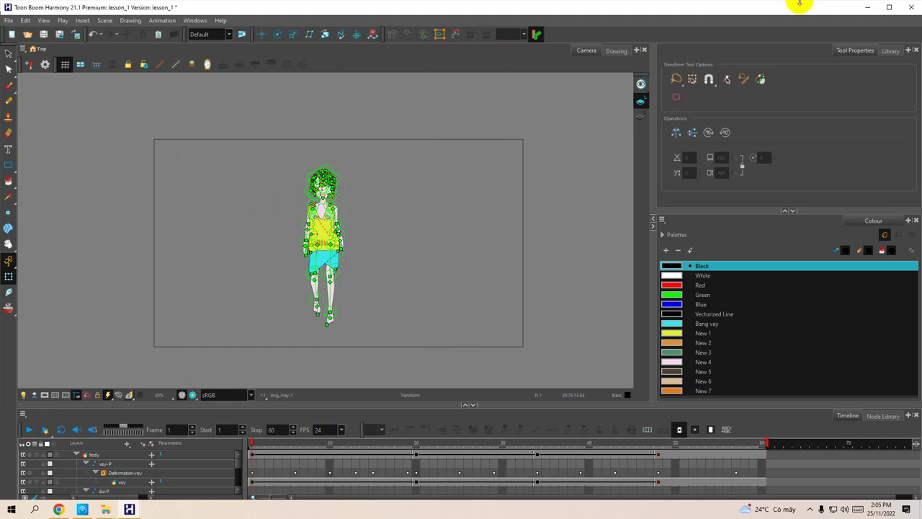
Open the TOONBOM folder on the desktop and play the exported cgj video in MPC-HC.
{"action": "left_click", "coordinate": [868, 6]}
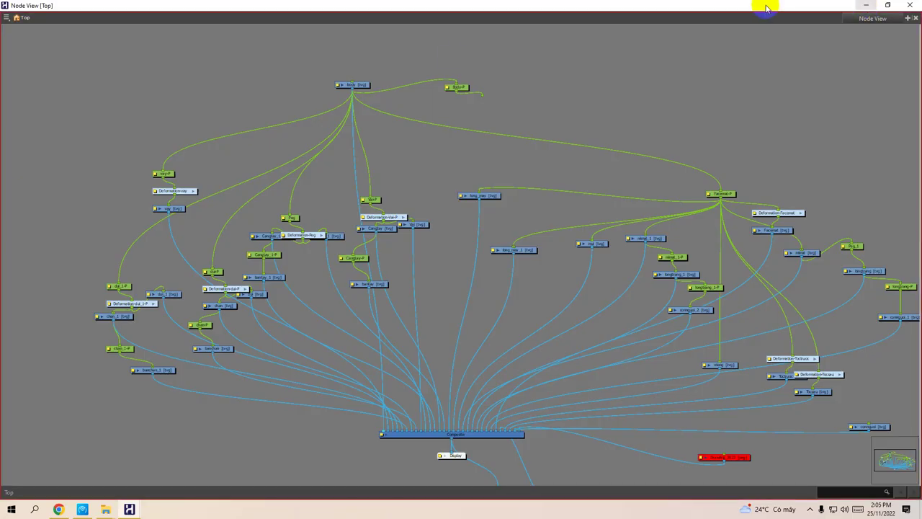
{"action": "left_click", "coordinate": [867, 6]}
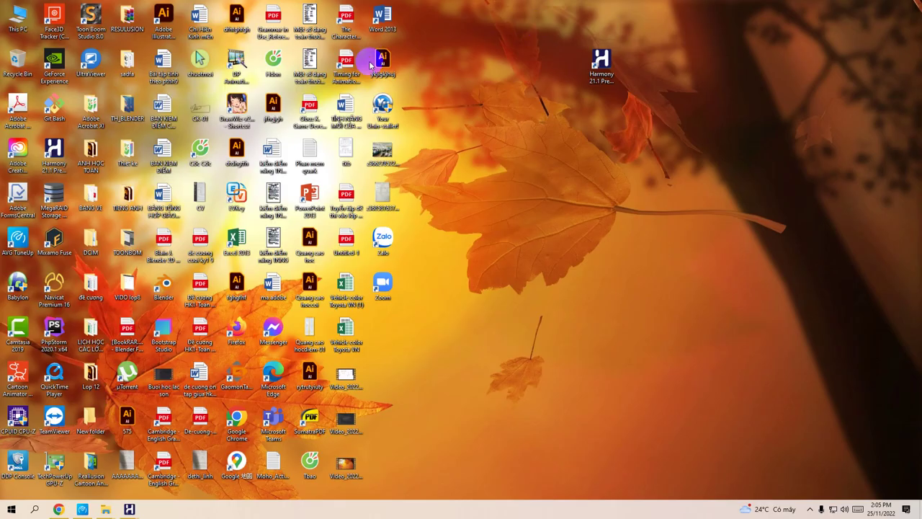
{"action": "double_click", "coordinate": [126, 239]}
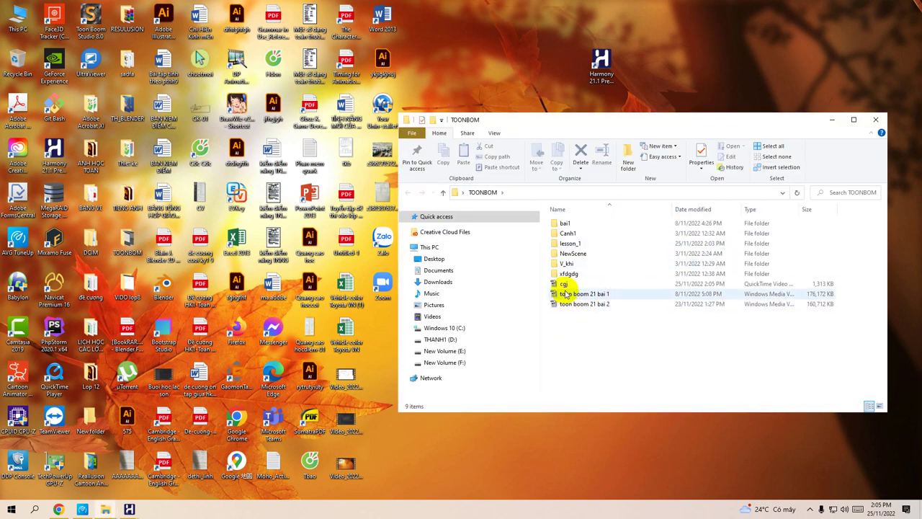
{"action": "left_click", "coordinate": [557, 287]}
{"action": "right_click", "coordinate": [557, 287]}
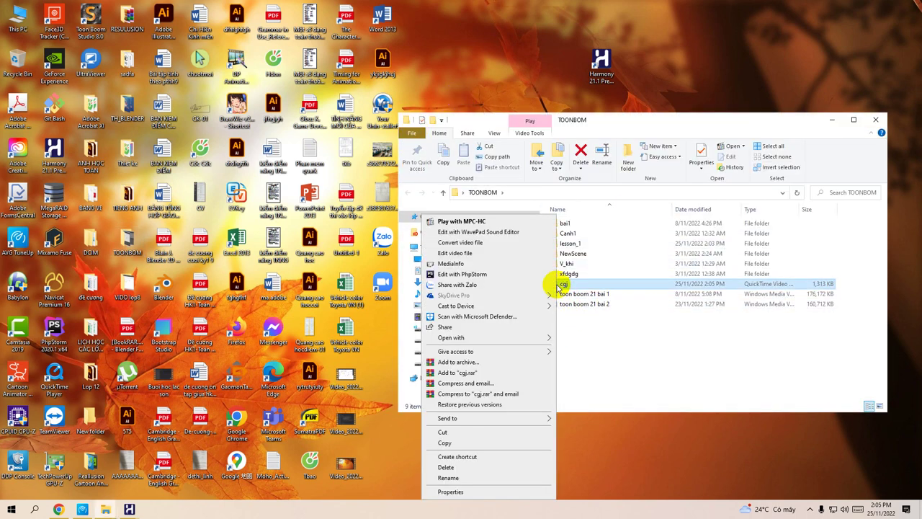
{"action": "left_click", "coordinate": [470, 220]}
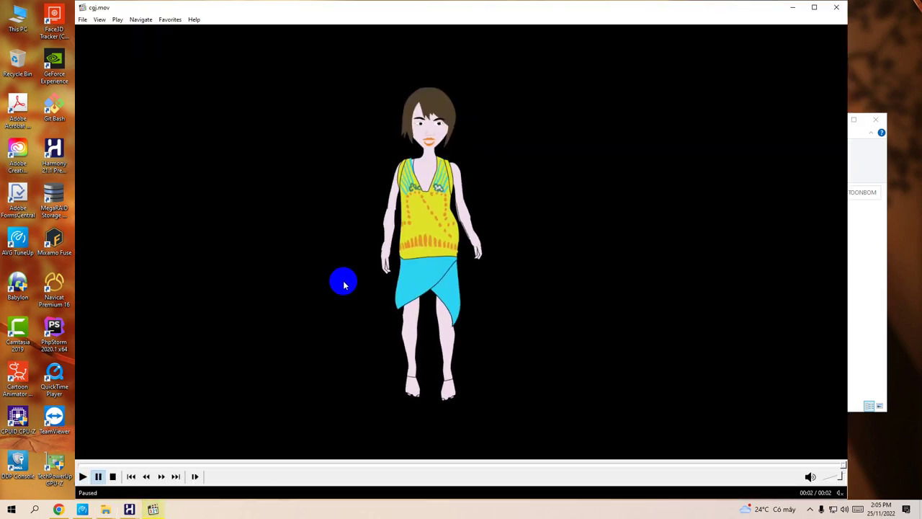
Replay the exported video and scrub through it to examine the walk cycle.
{"action": "left_click", "coordinate": [83, 477]}
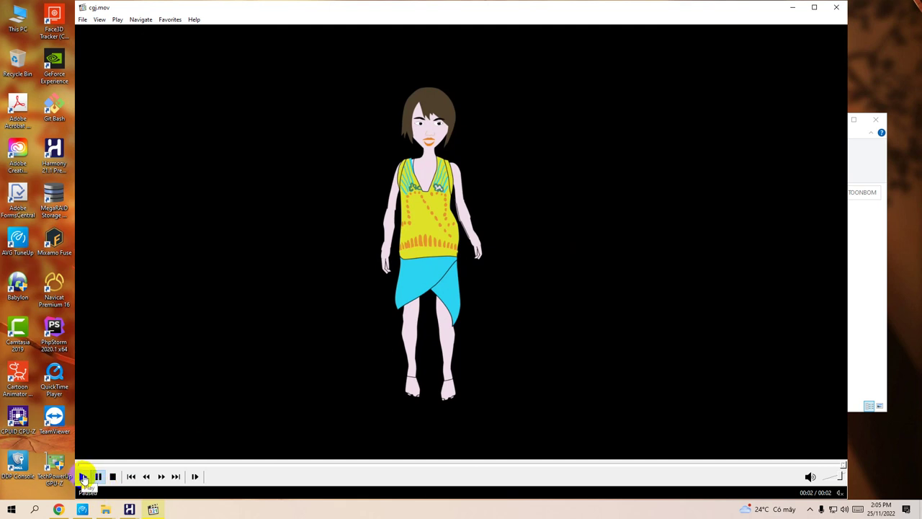
{"action": "left_click", "coordinate": [83, 477]}
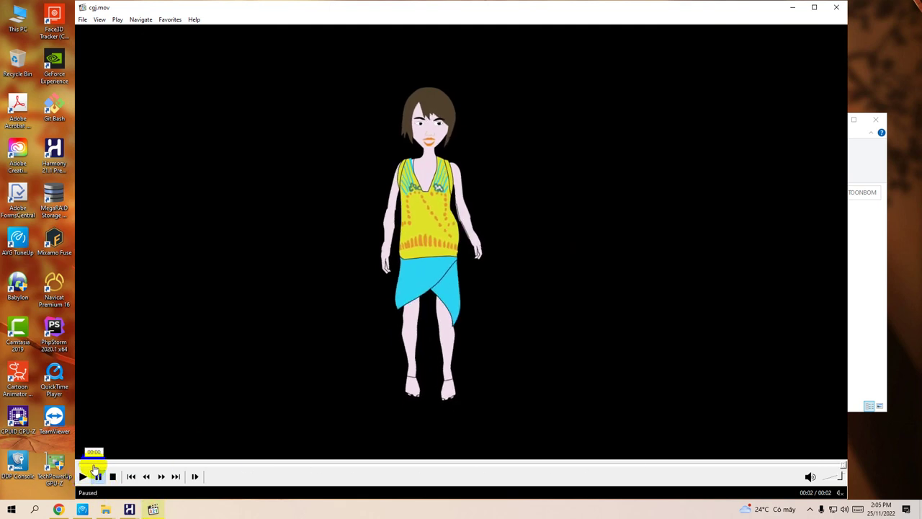
{"action": "left_click_drag", "start_coordinate": [94, 468], "coordinate": [316, 467]}
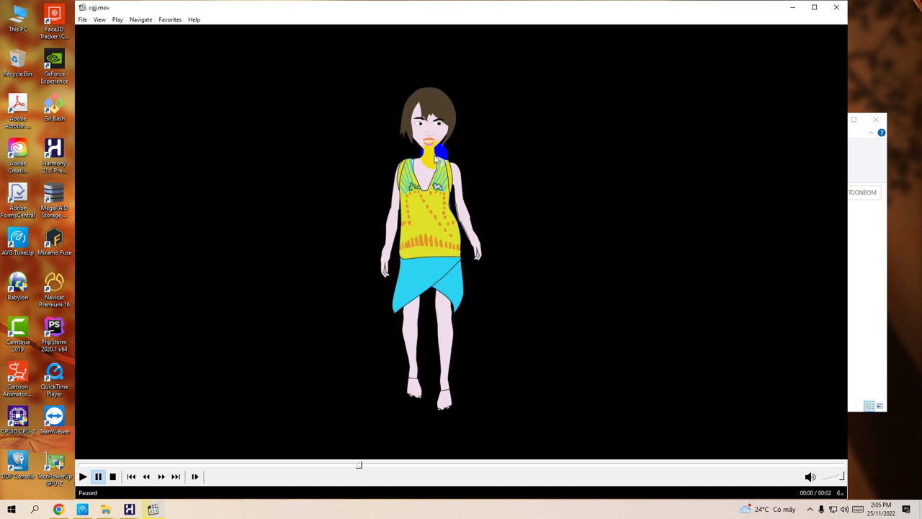
{"action": "left_click", "coordinate": [84, 475]}
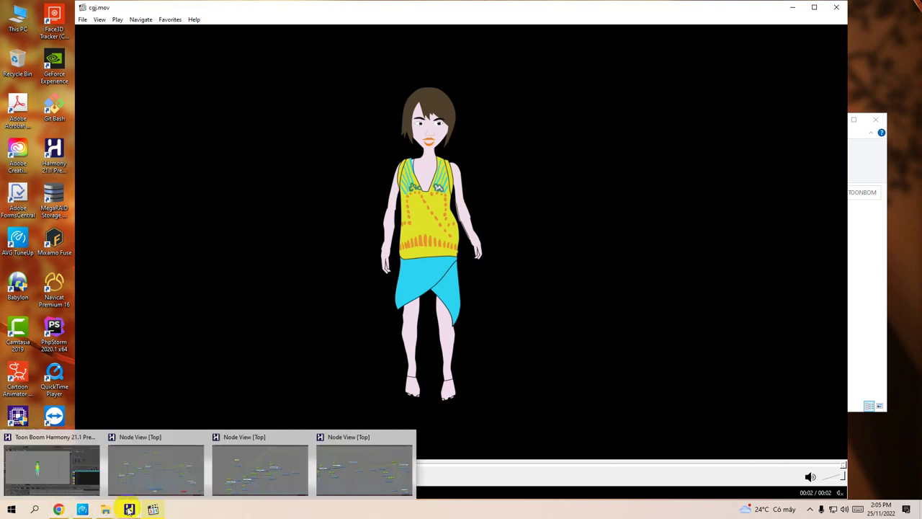
Switch back to the Harmony main window and inspect the character's face and upper body up close.
{"action": "mouse_move", "coordinate": [79, 511]}
{"action": "mouse_move", "coordinate": [126, 512]}
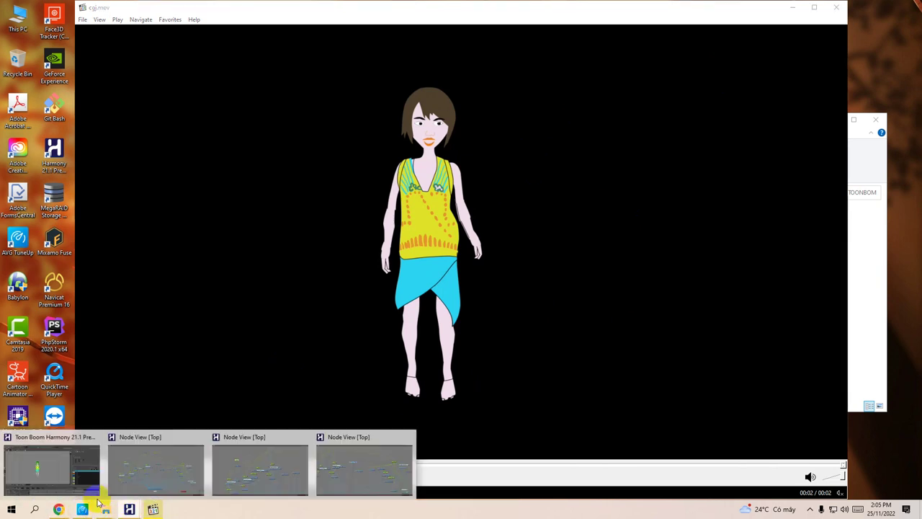
{"action": "left_click", "coordinate": [52, 469]}
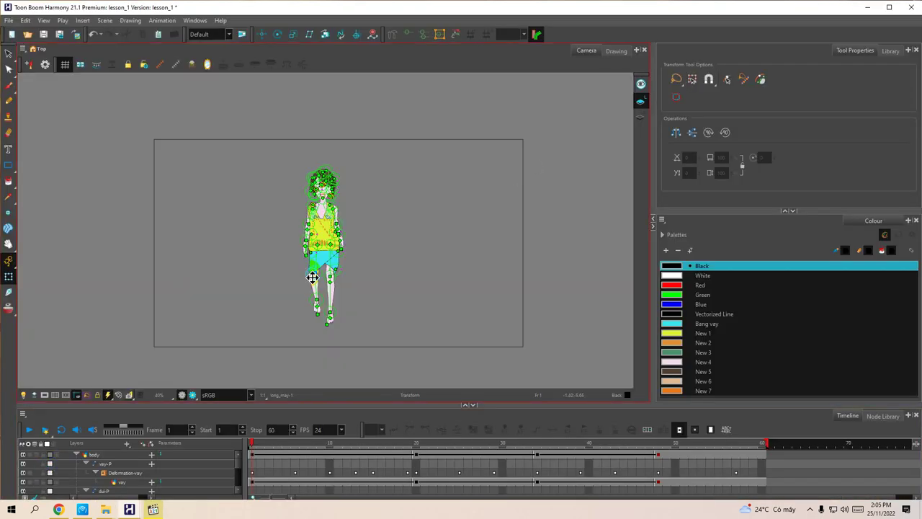
{"action": "scroll", "coordinate": [312, 277], "scroll_direction": "up", "scroll_amount": 3}
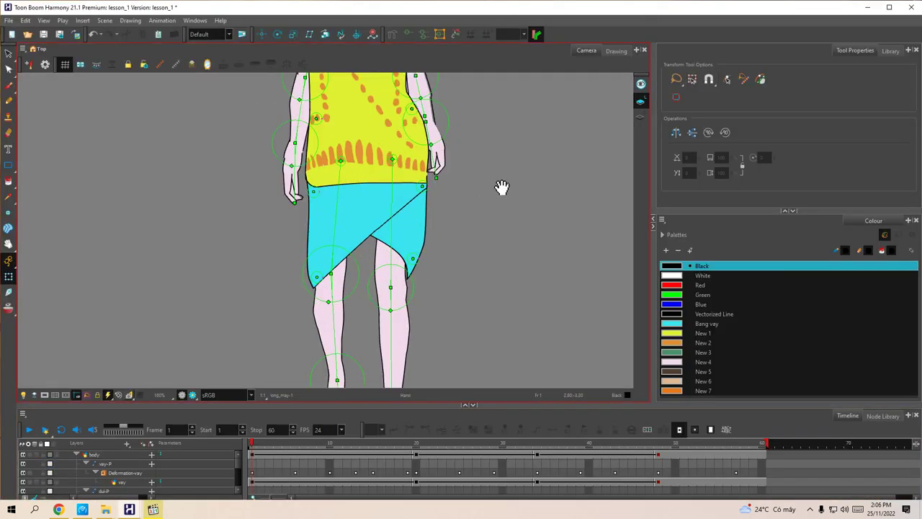
{"action": "left_click_drag", "start_coordinate": [502, 187], "coordinate": [485, 292]}
{"action": "left_click_drag", "start_coordinate": [493, 213], "coordinate": [498, 266]}
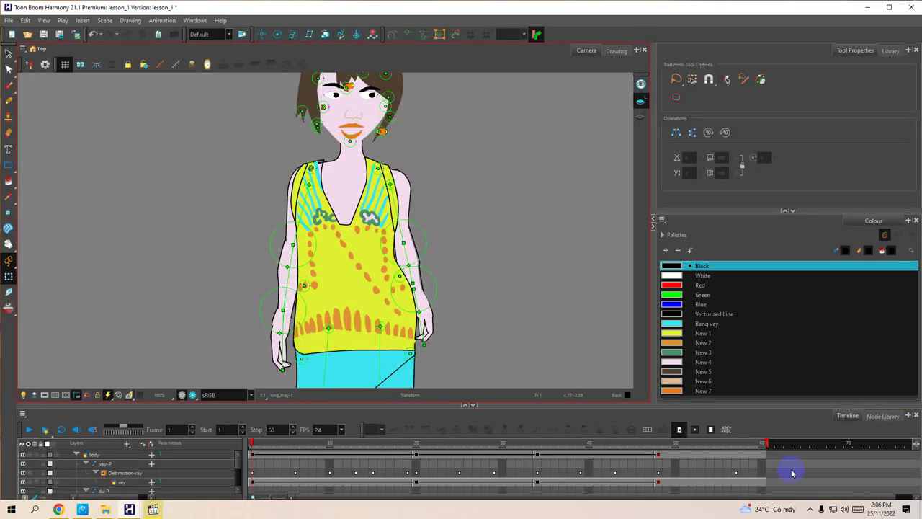
{"action": "left_click", "coordinate": [810, 509]}
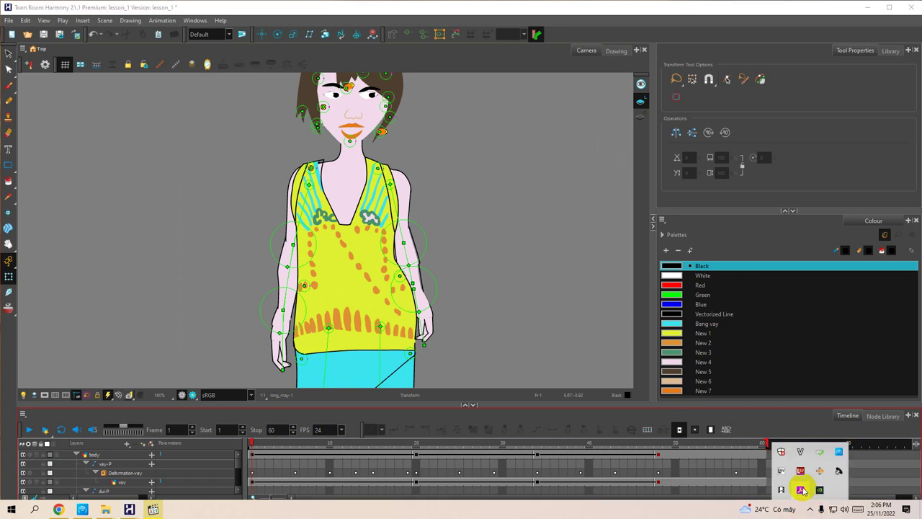